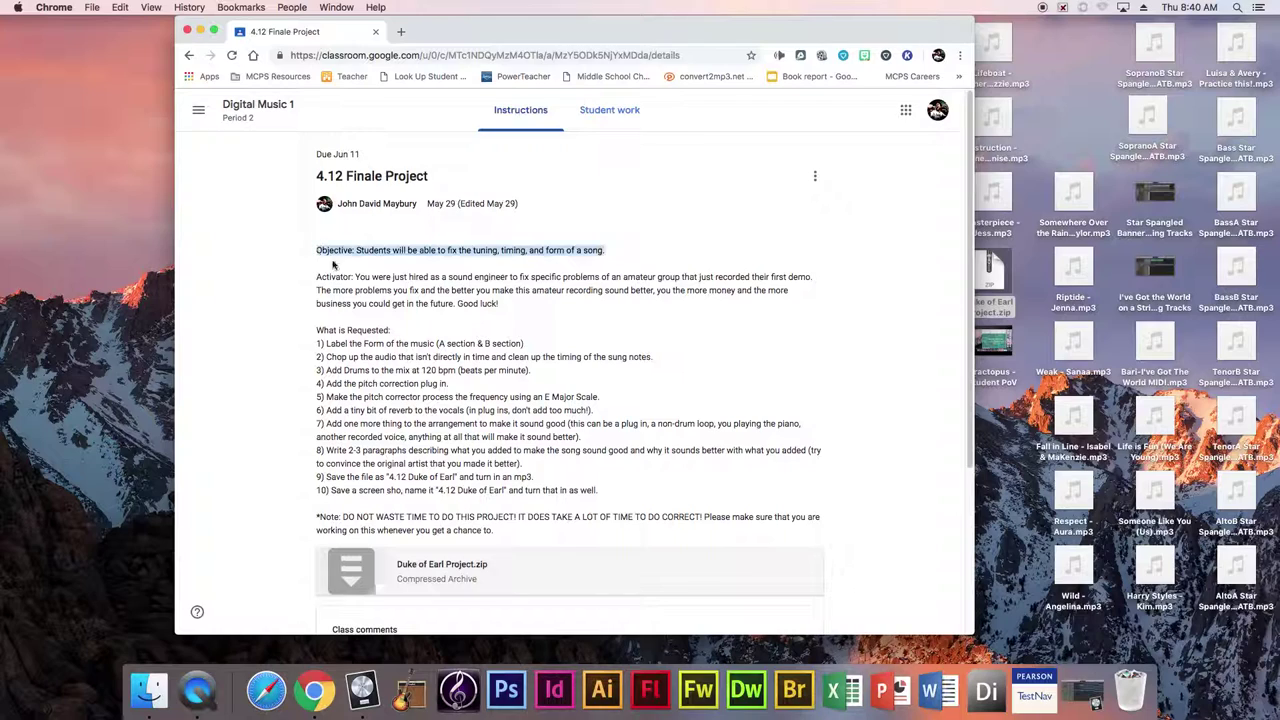
Step: Read the objective and activator text of the 4.12 Finale Project assignment
click(356, 288)
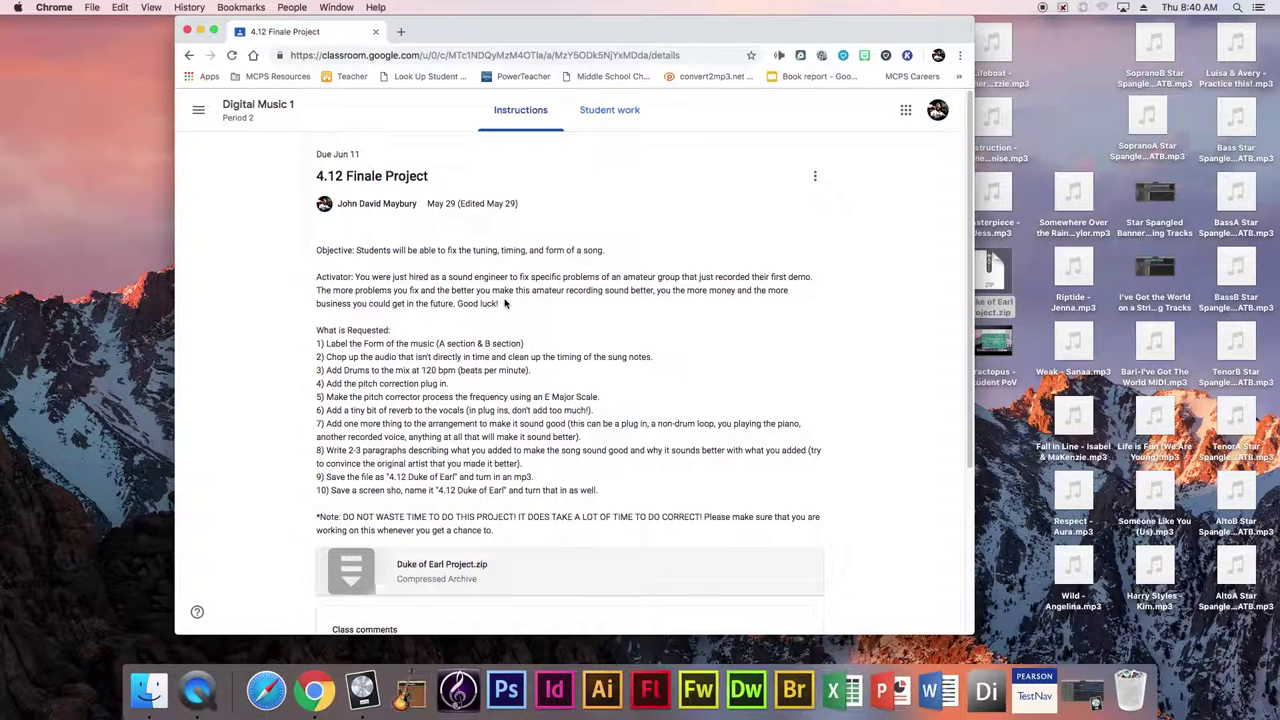
drag(496, 303, 317, 251)
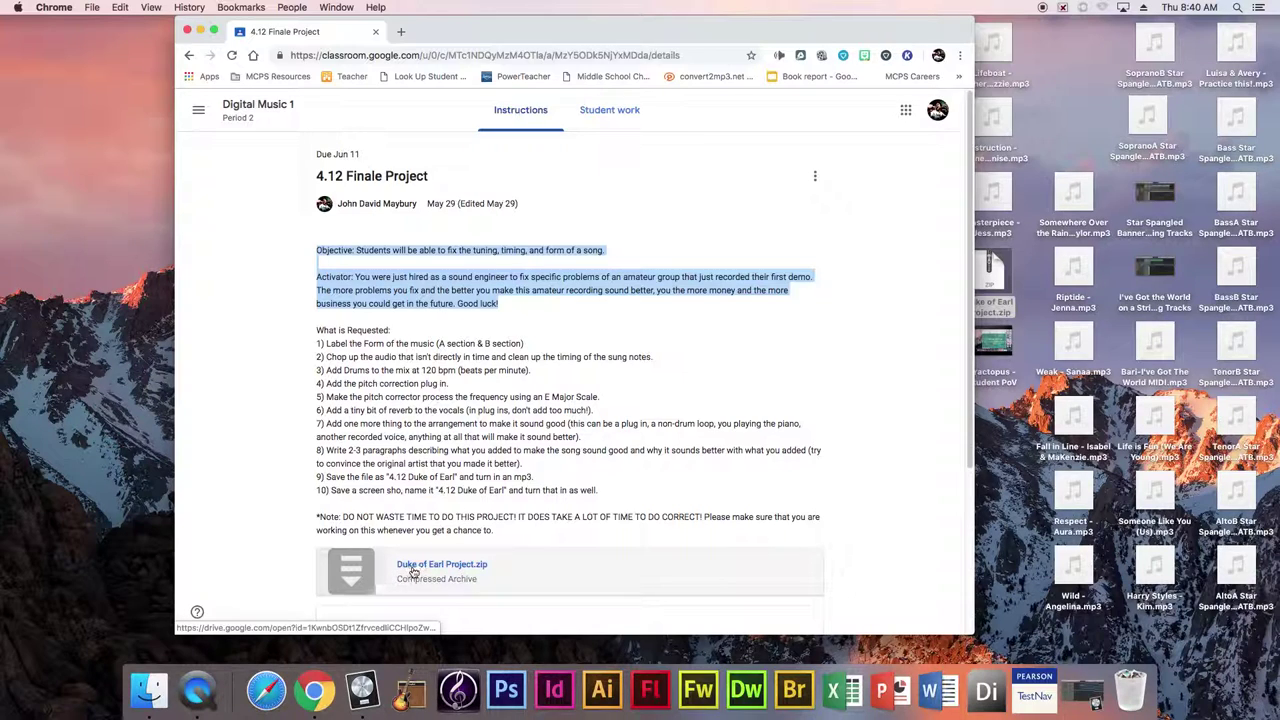
click(378, 464)
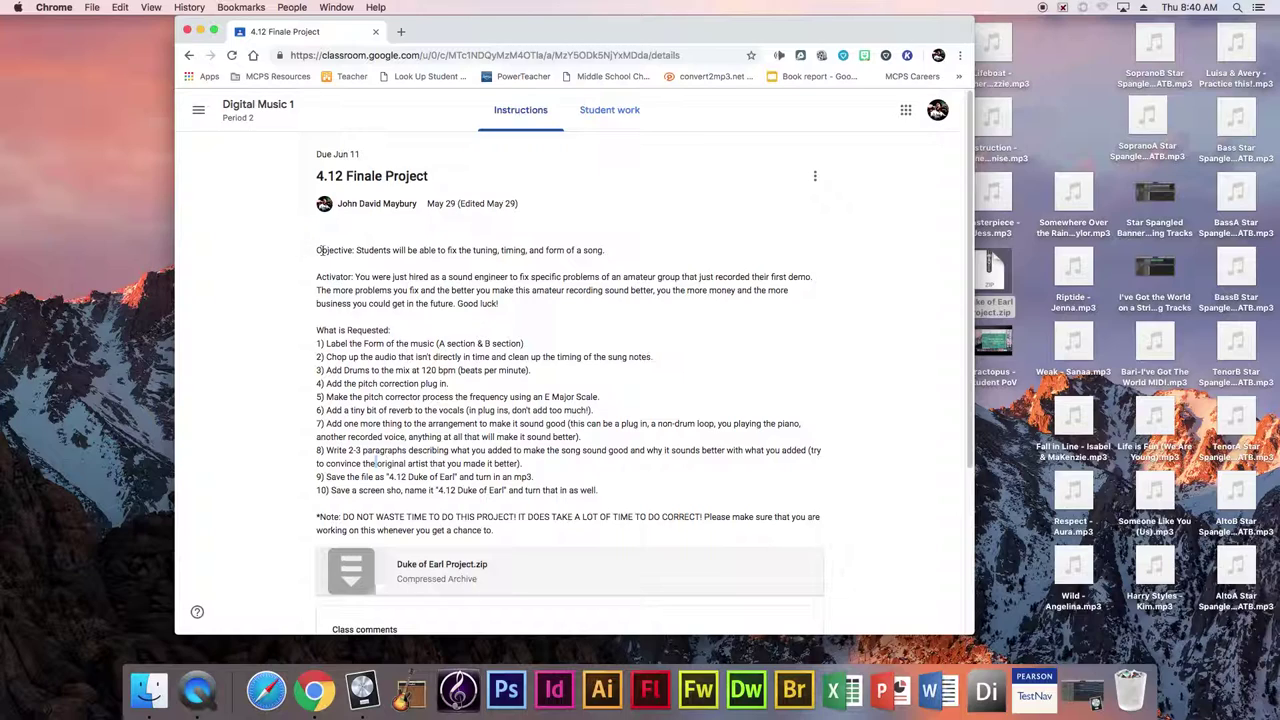
drag(316, 250, 356, 250)
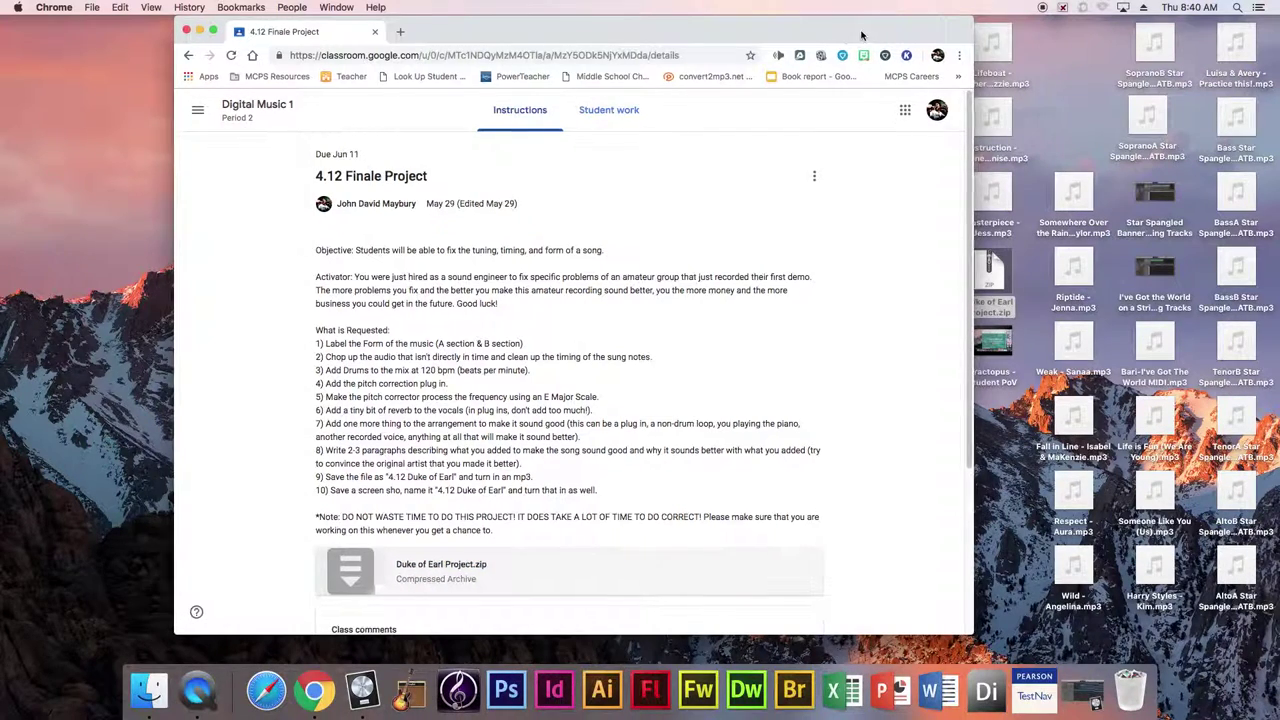
Step: Extract Duke of Earl Project.zip on the desktop and switch to the Duke of Earl Project in Logic Pro X
drag(864, 36, 739, 44)
drag(978, 283, 921, 270)
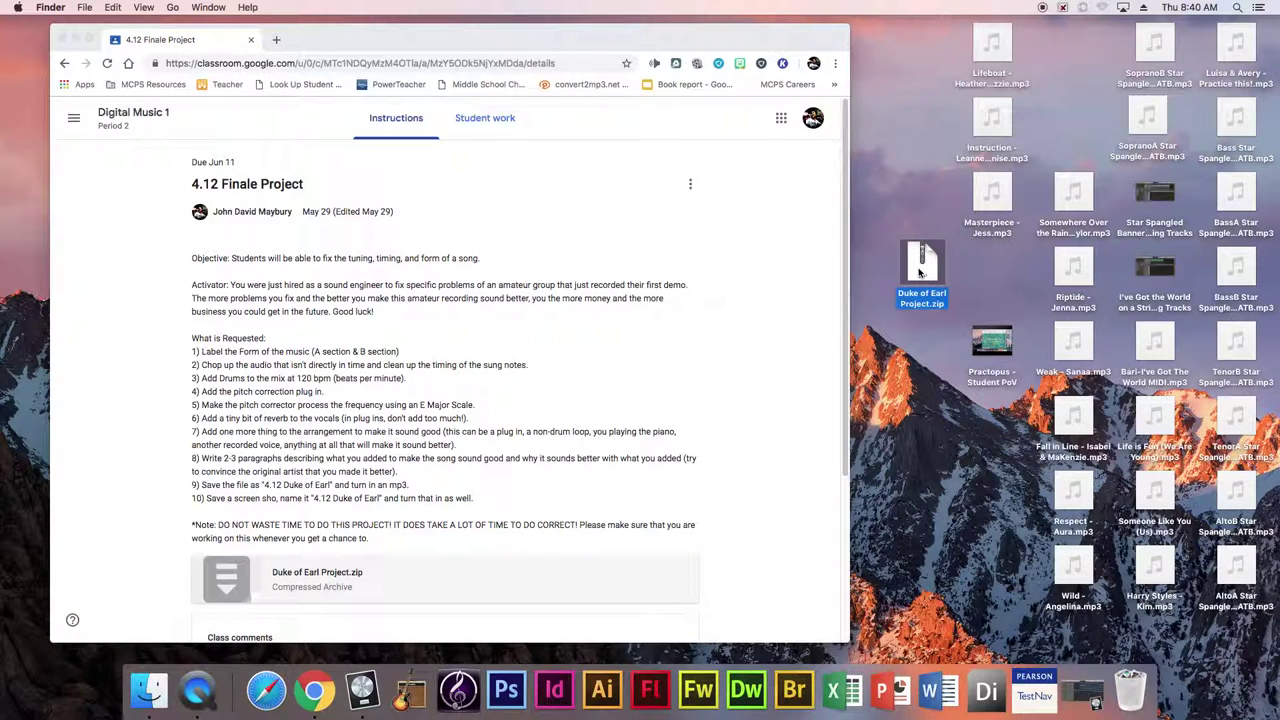
double_click(919, 265)
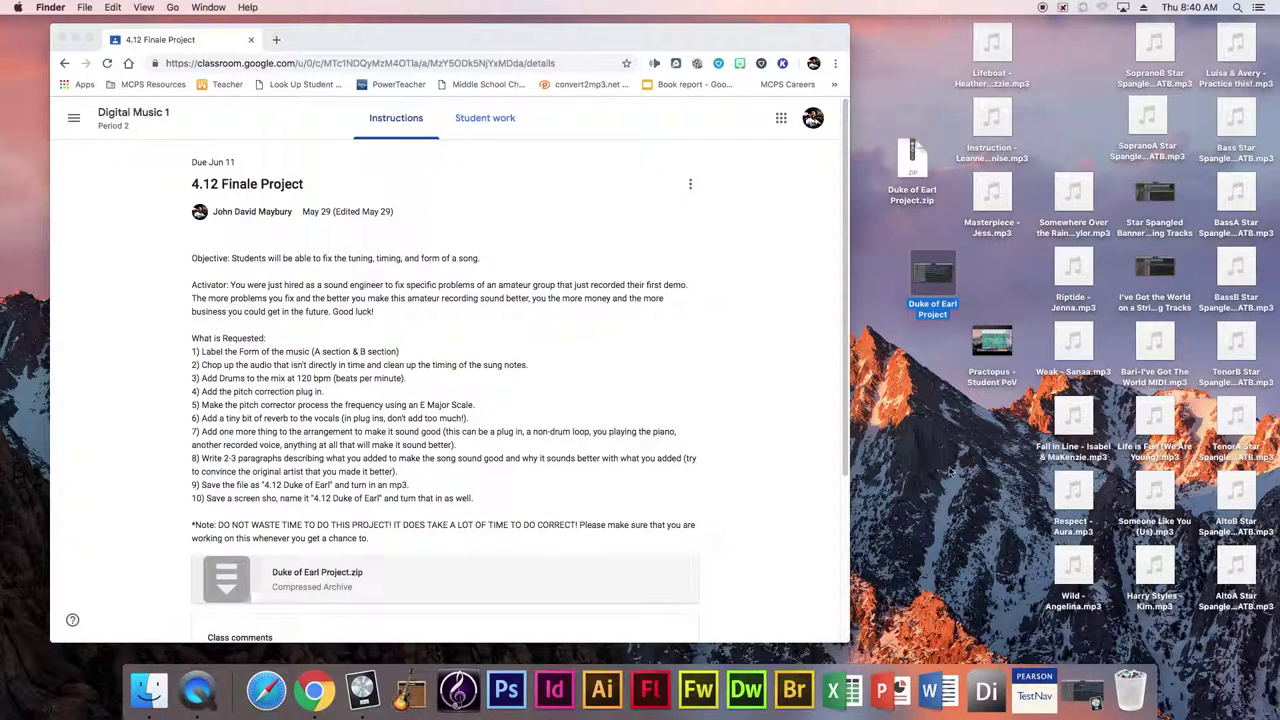
click(368, 690)
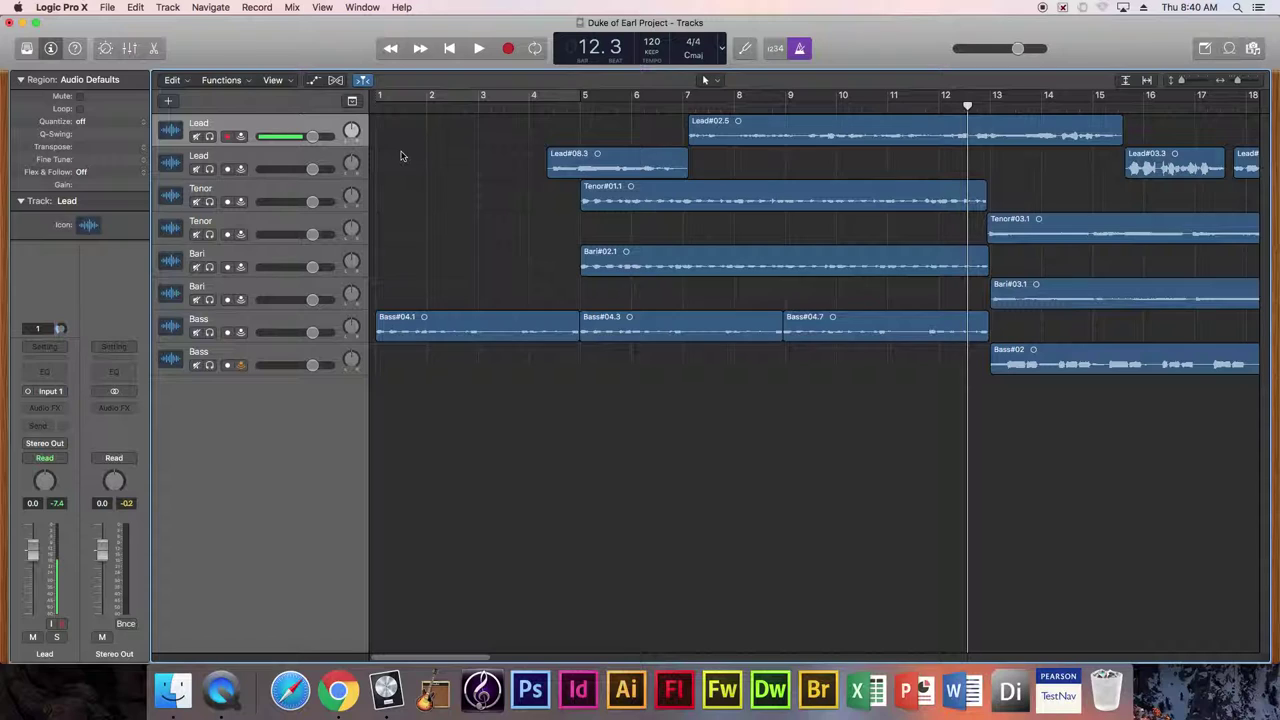
Step: Check the list of requested tasks in the browser assignment and return to the Logic Pro X project
double_click(340, 25)
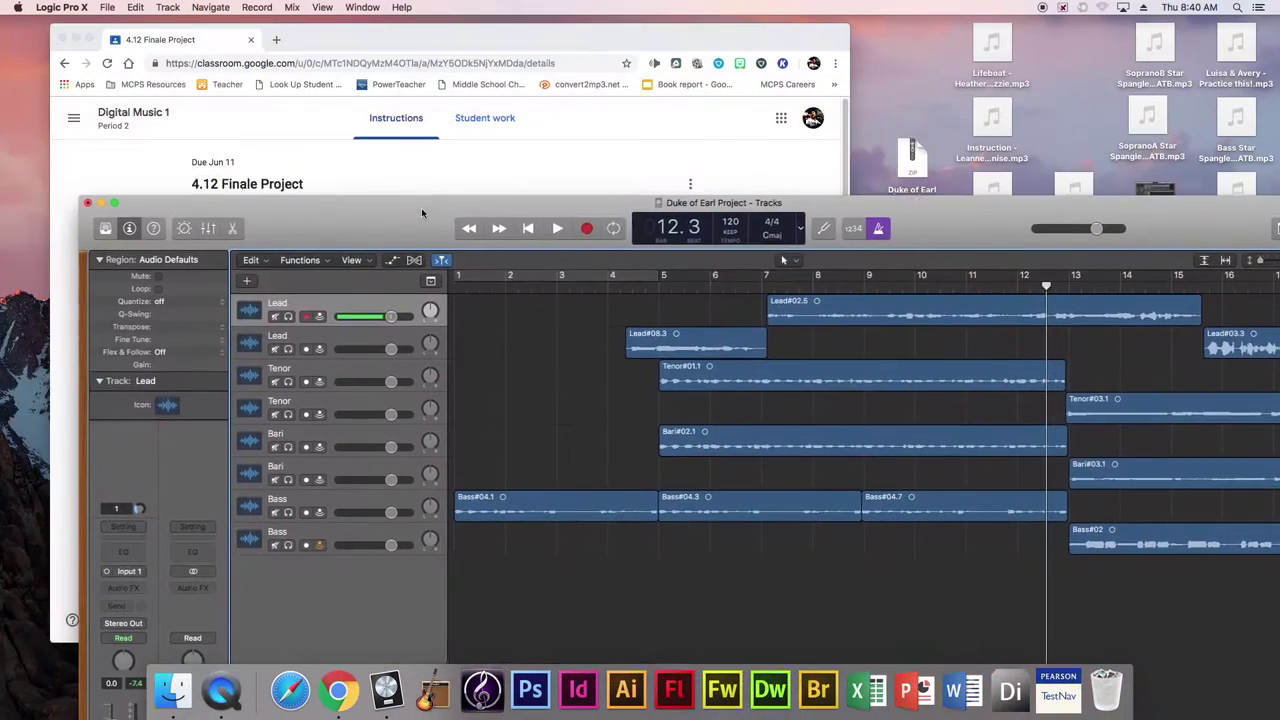
click(349, 43)
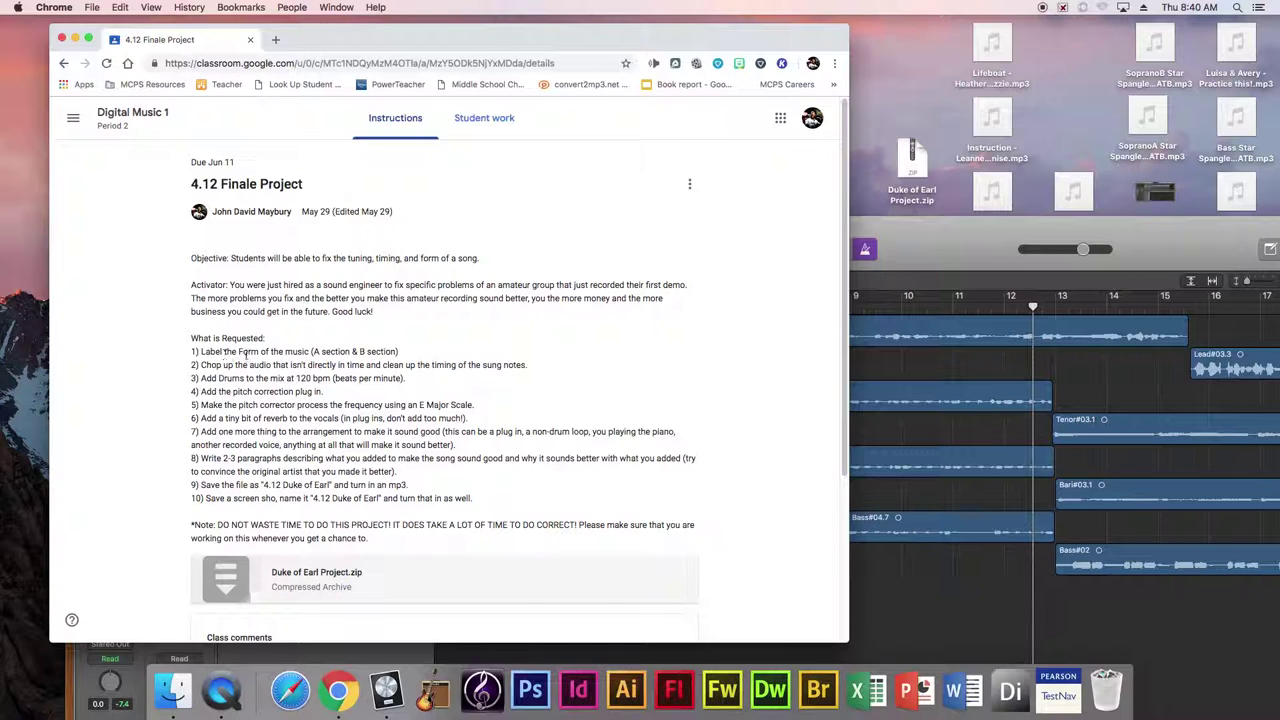
click(858, 246)
double_click(876, 250)
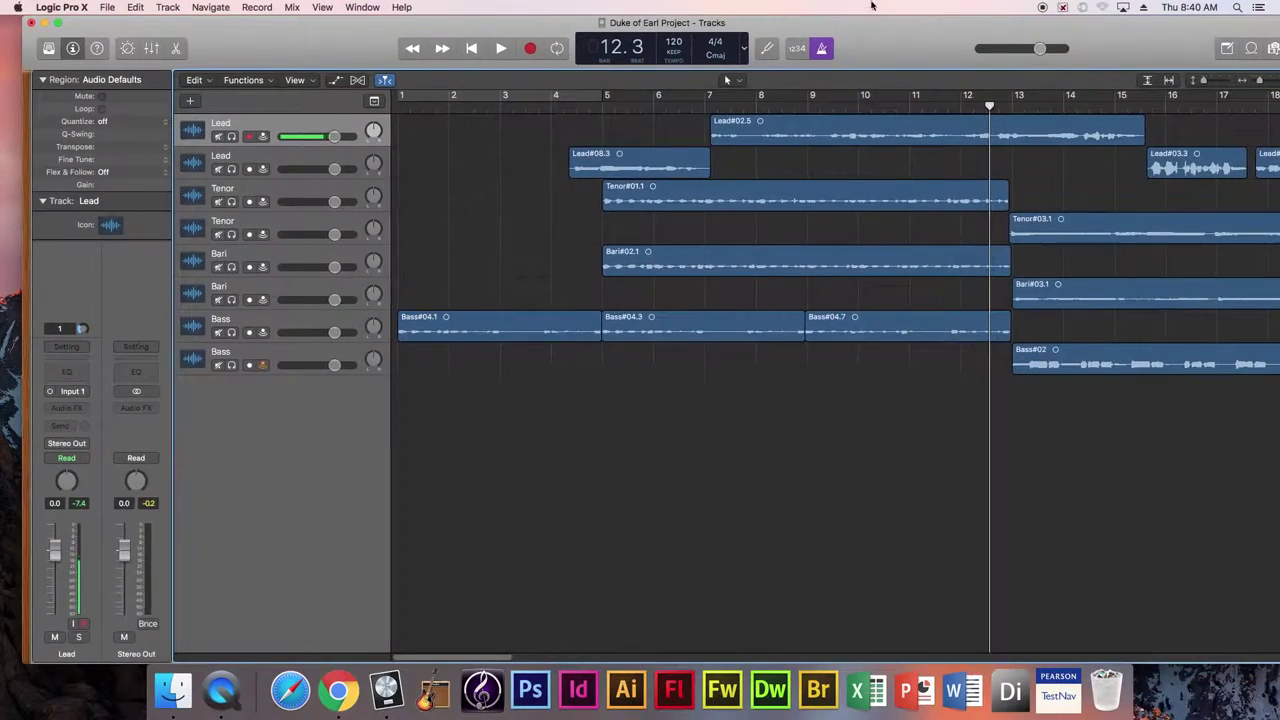
Step: Play back the song's first section, starting from bar 5 and from about bar 3
click(599, 109)
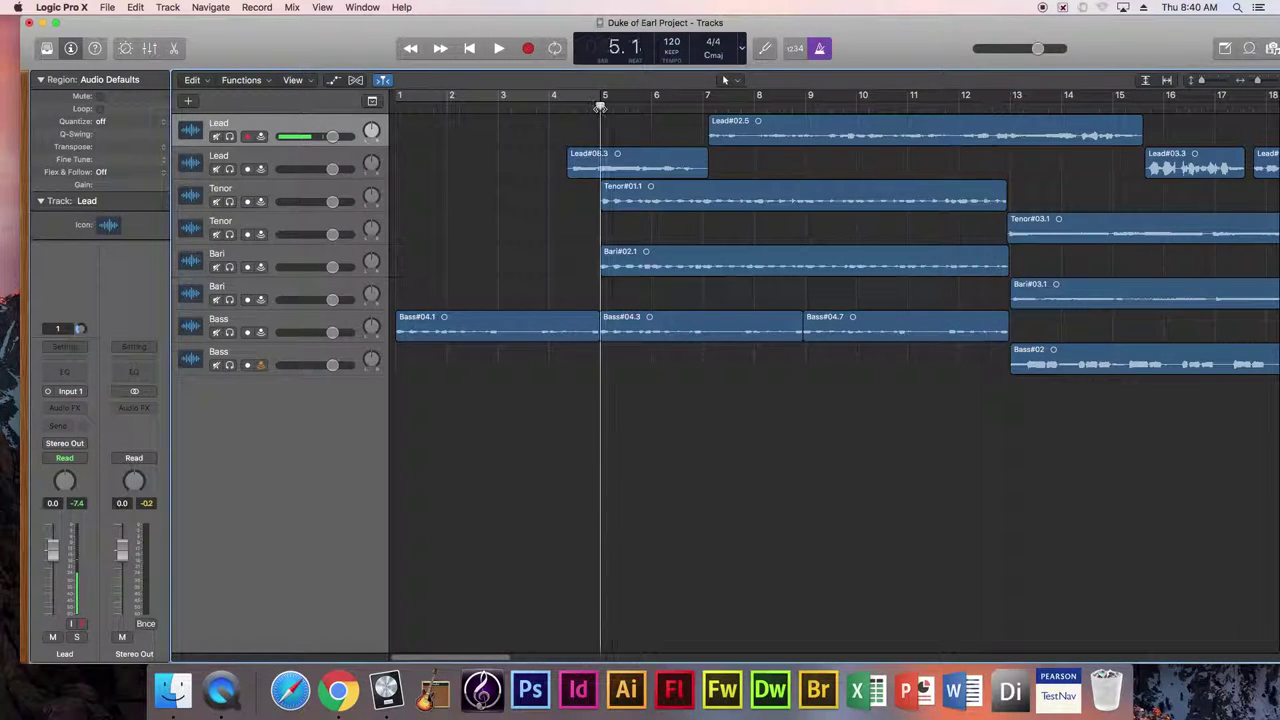
key(space)
key(space)
click(502, 110)
key(space)
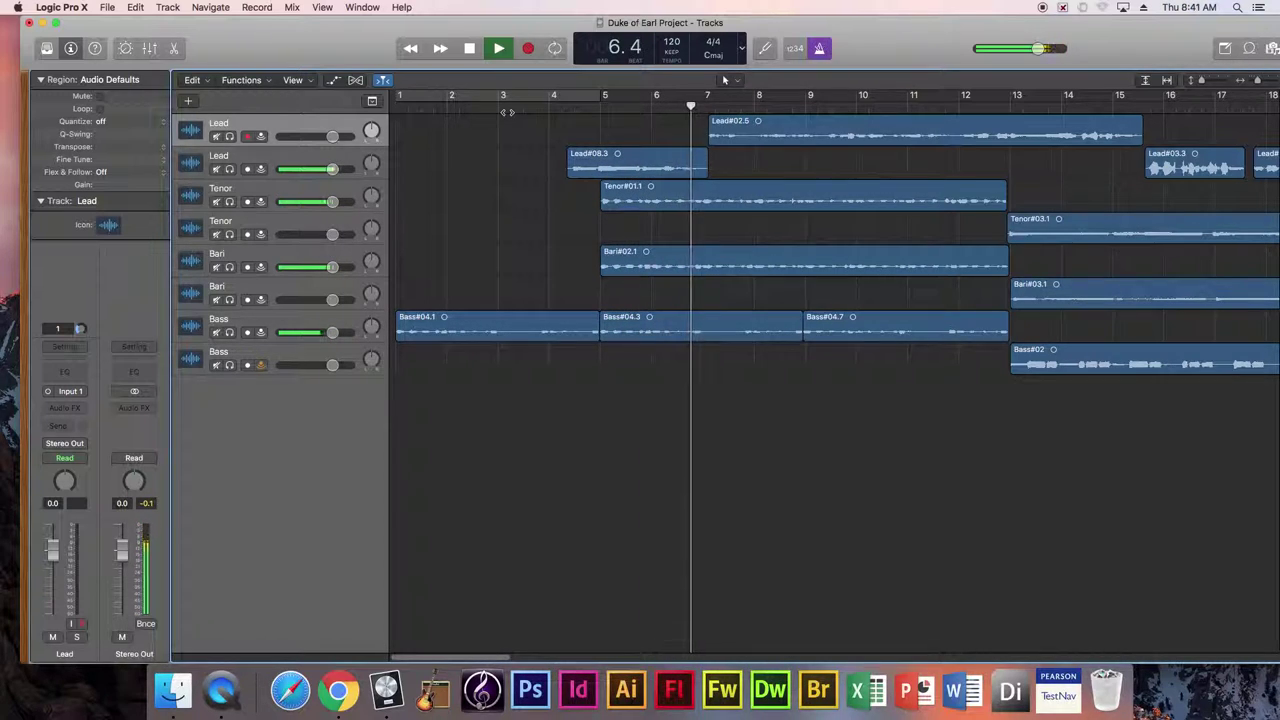
key(space)
click(458, 110)
click(601, 106)
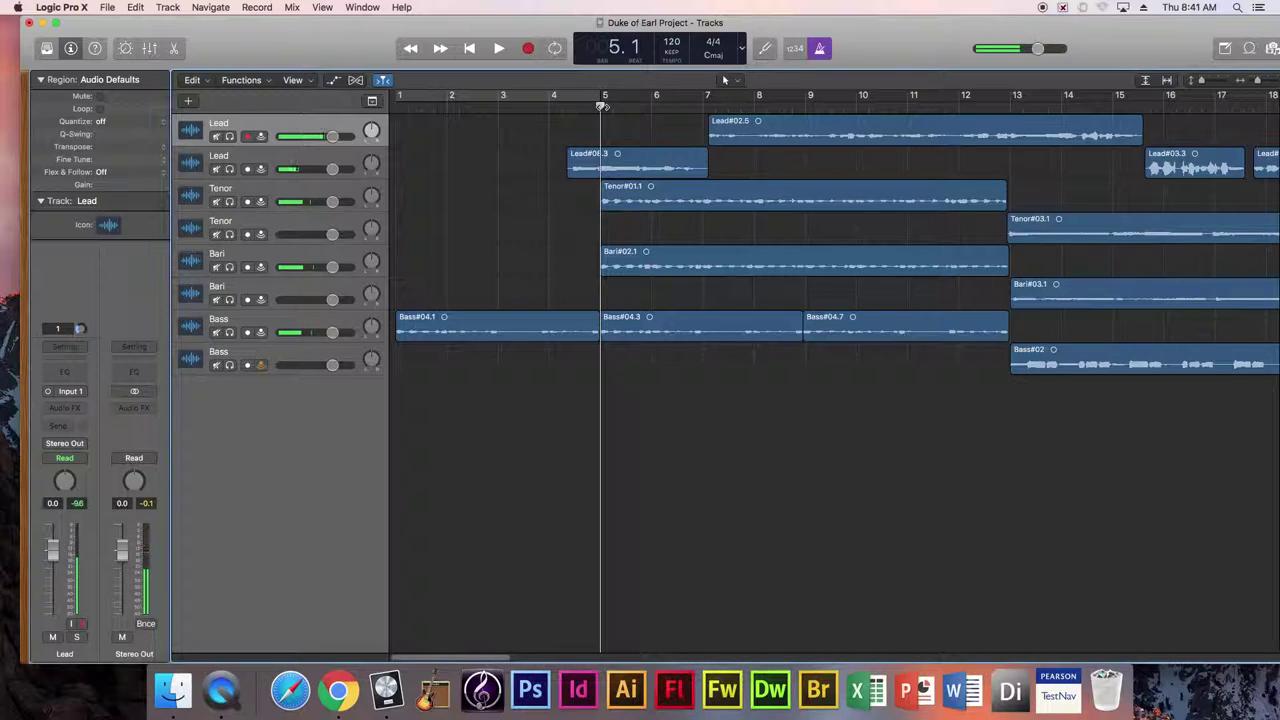
Step: Play the song from about bar 12 to hear the second section and view the regions that follow
click(960, 106)
key(space)
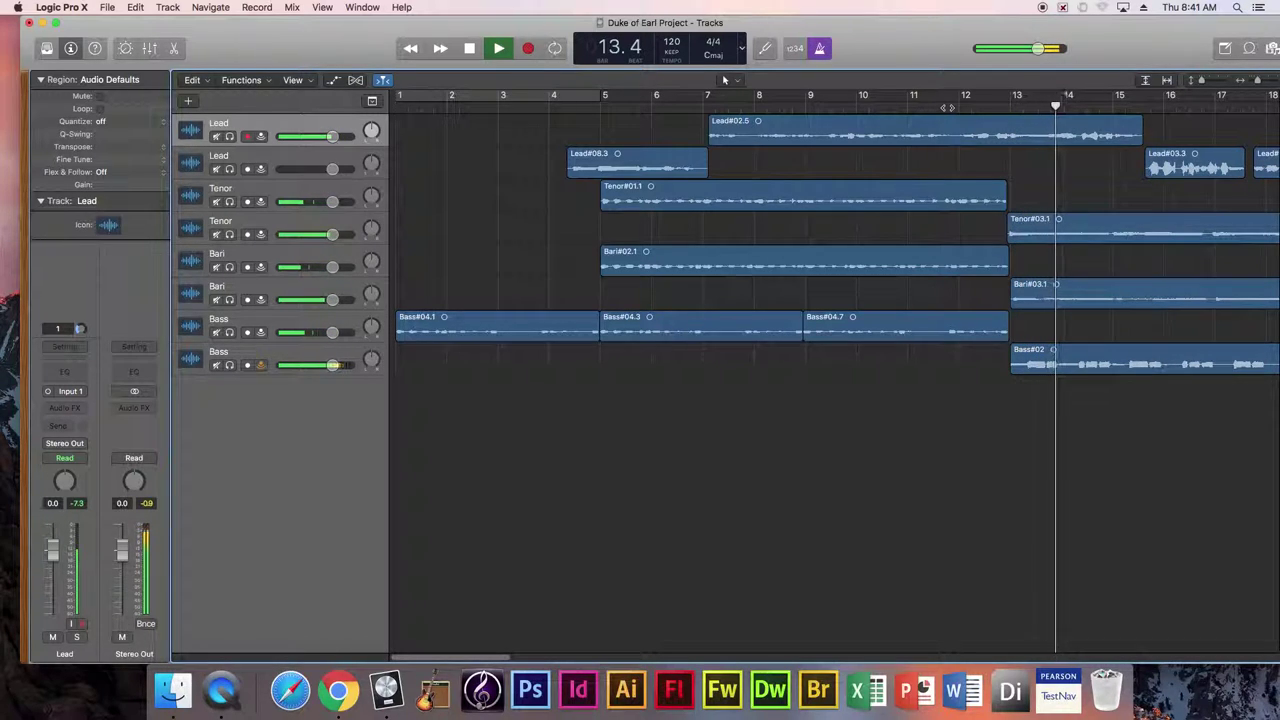
key(space)
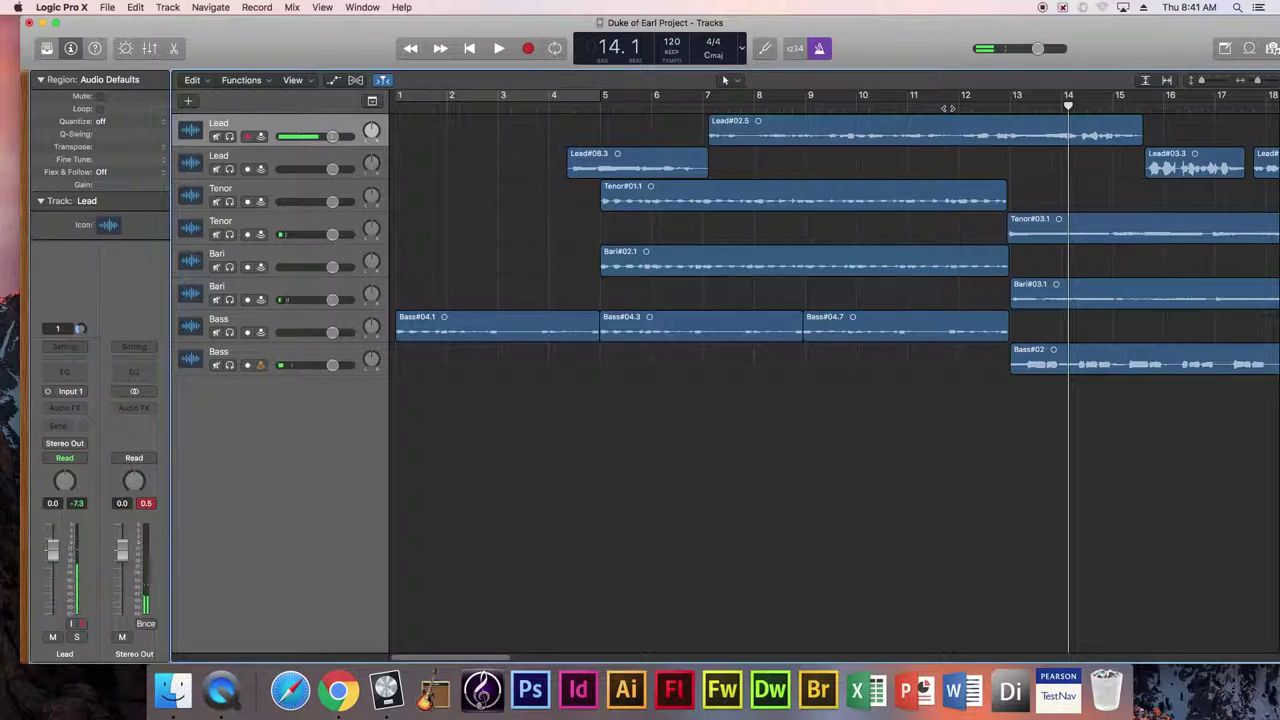
key(space)
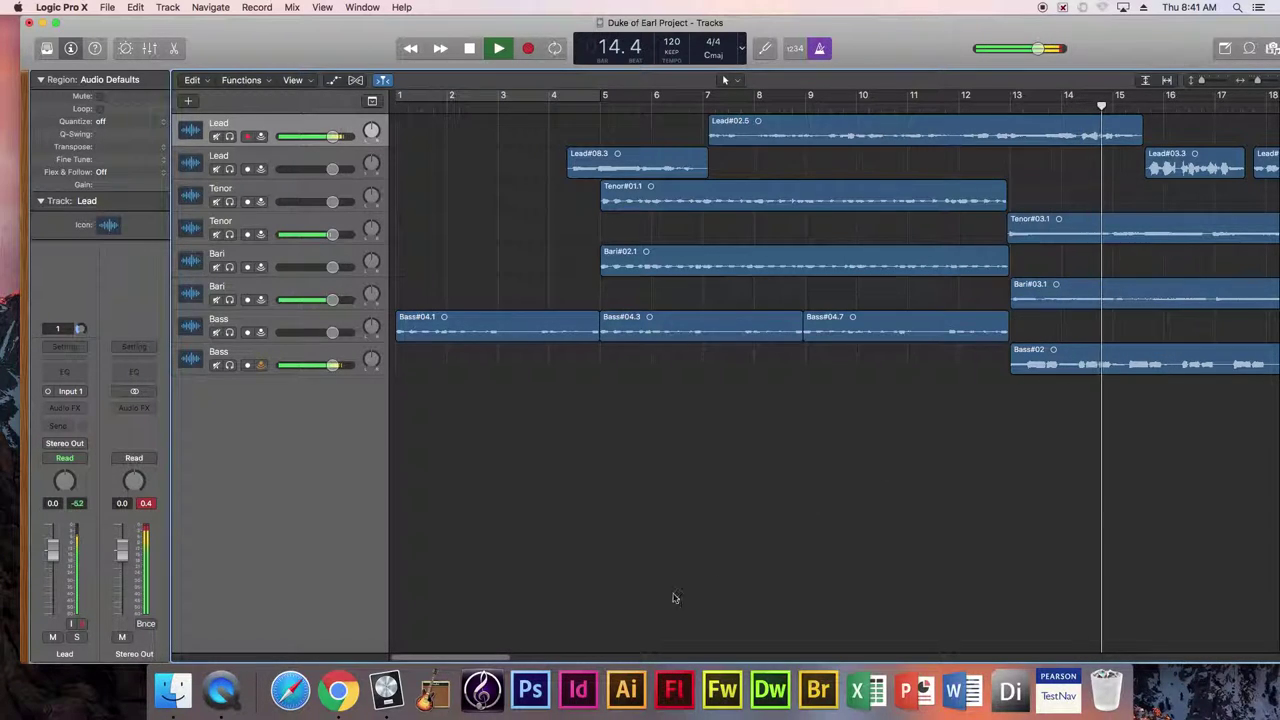
scroll(530, 600, right, 10)
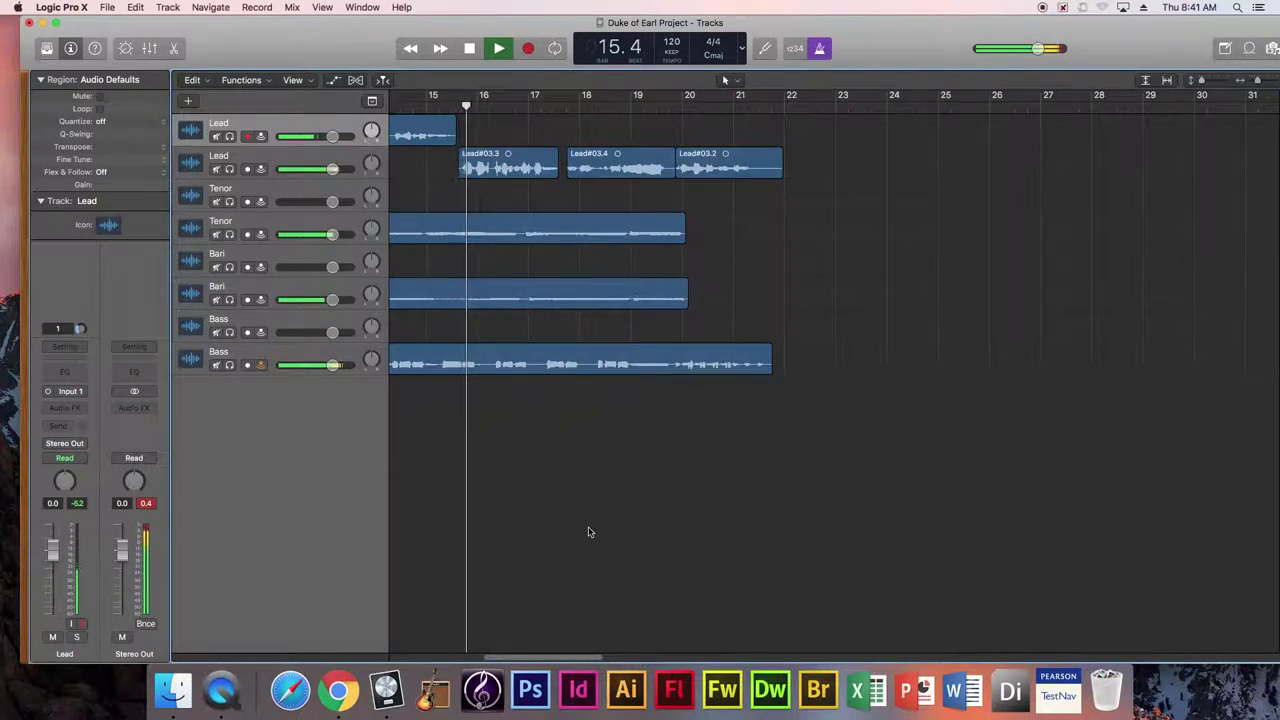
drag(560, 656, 400, 660)
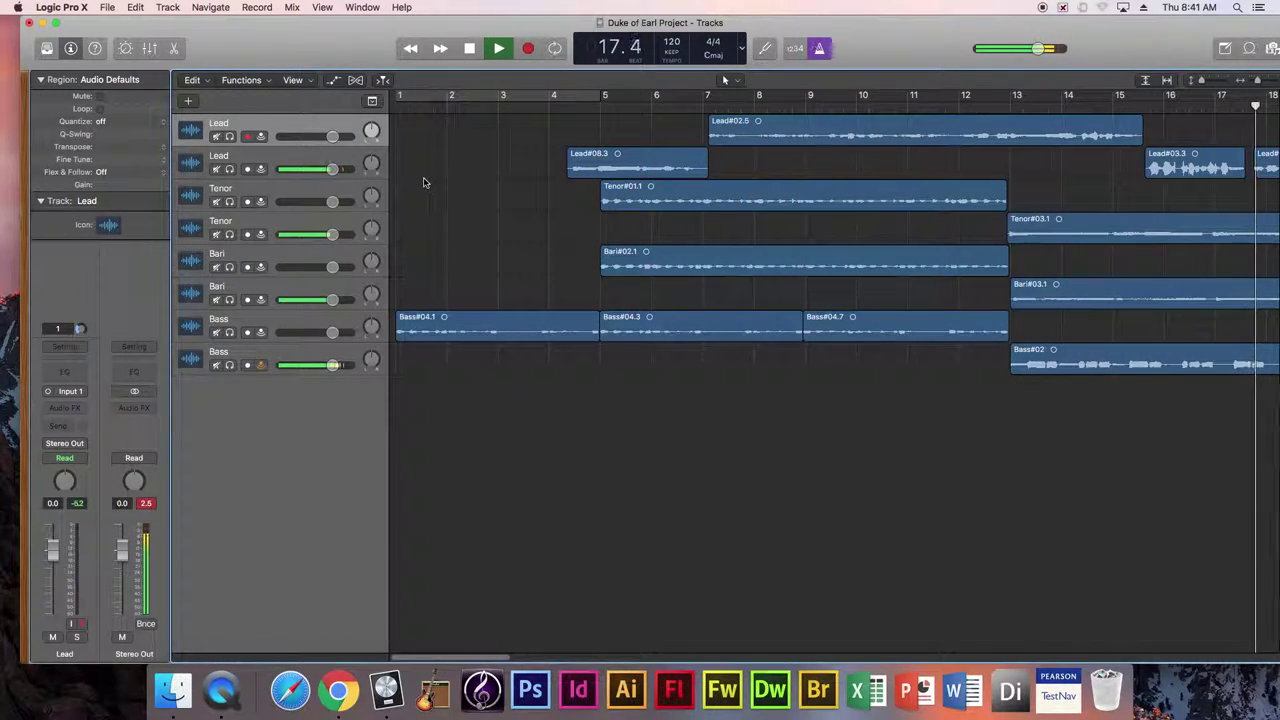
key(space)
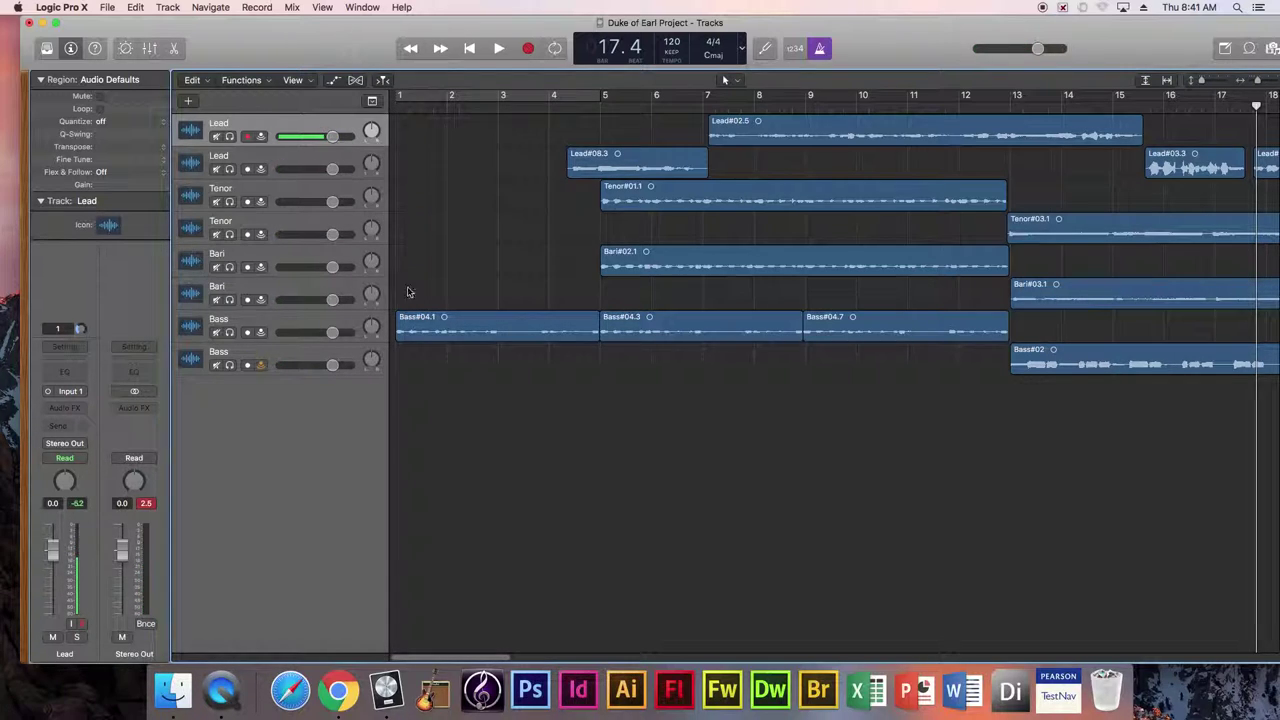
Step: Check the form-labelling task in the assignment and show the global tracks above the Lead track
double_click(320, 47)
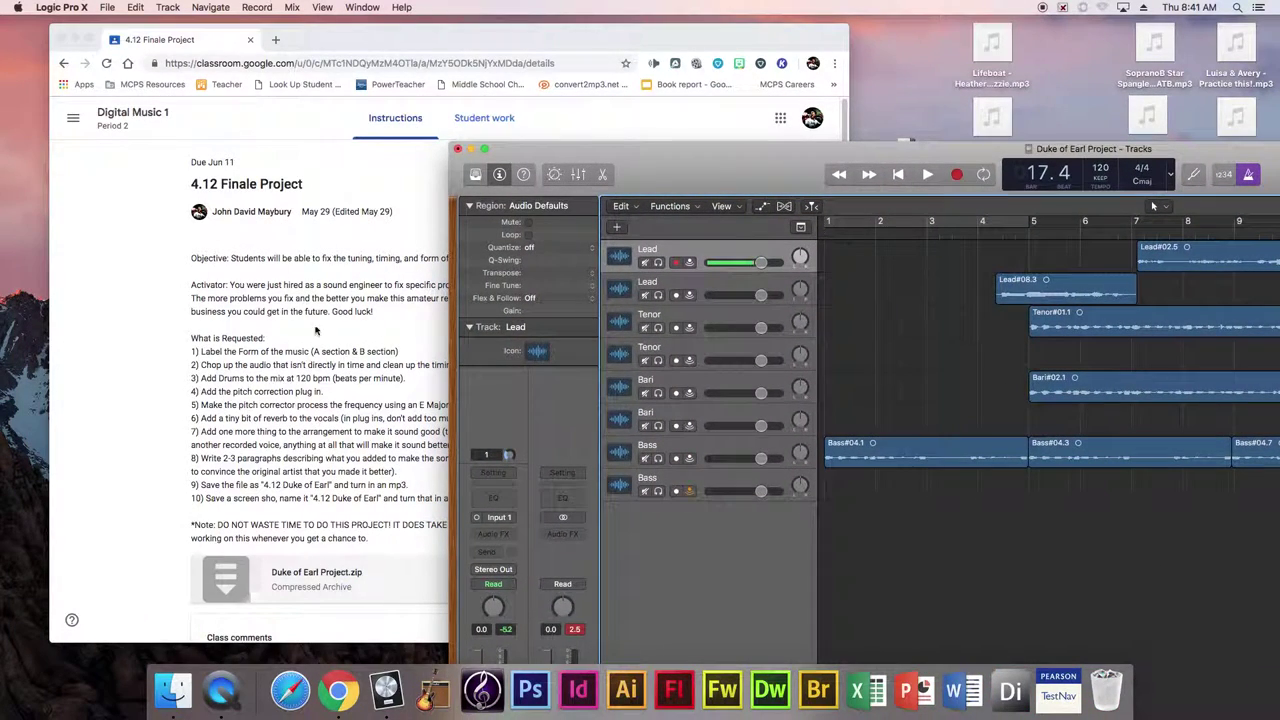
double_click(710, 148)
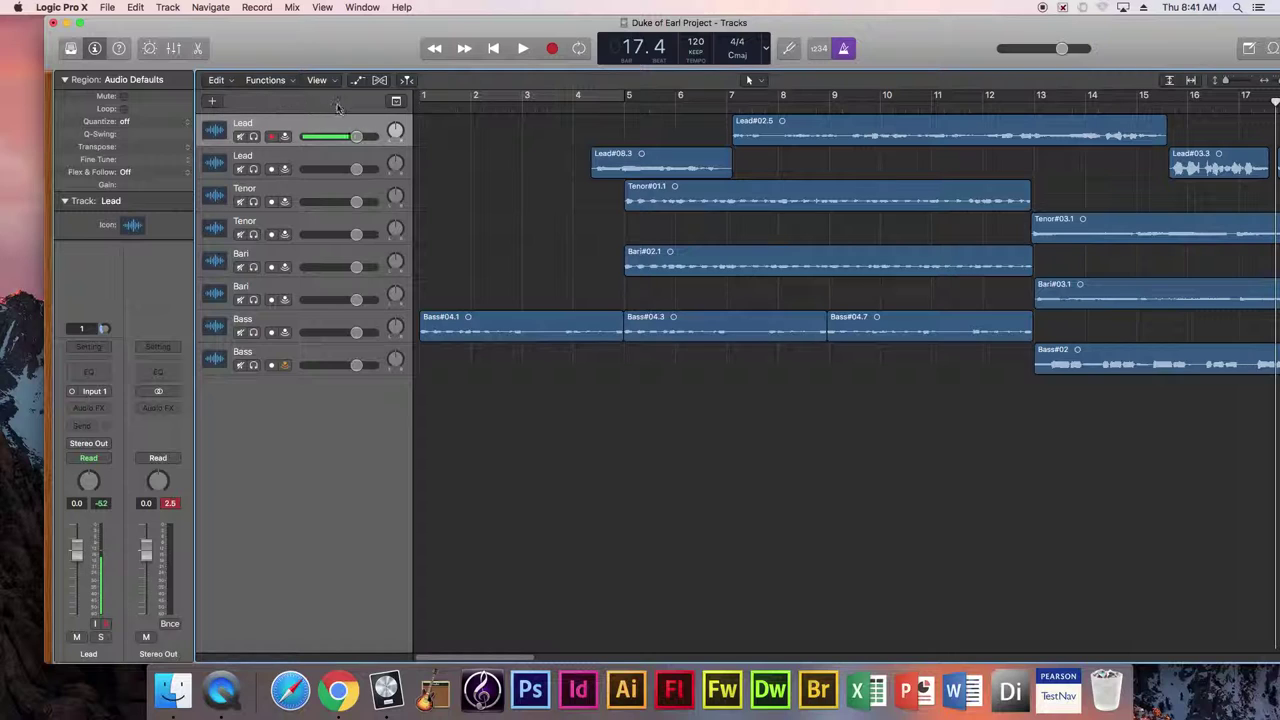
click(397, 102)
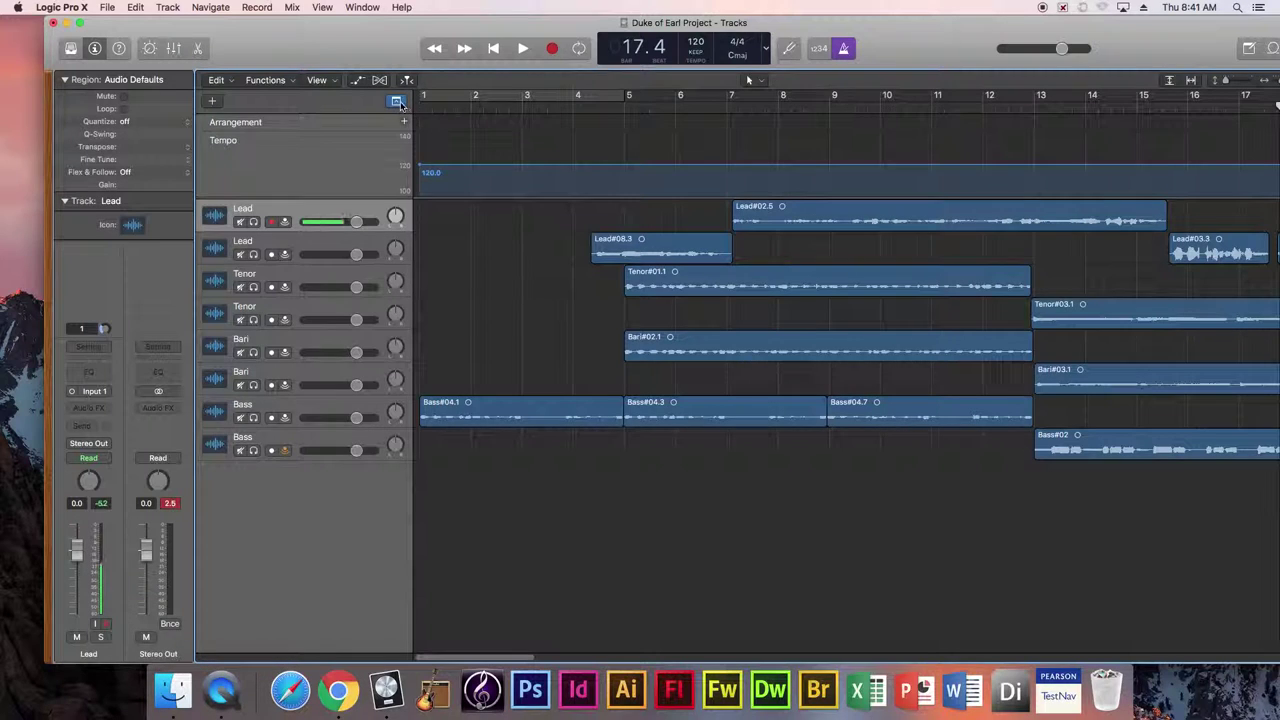
Step: Hide the global Arrangement track and show it again
click(167, 7)
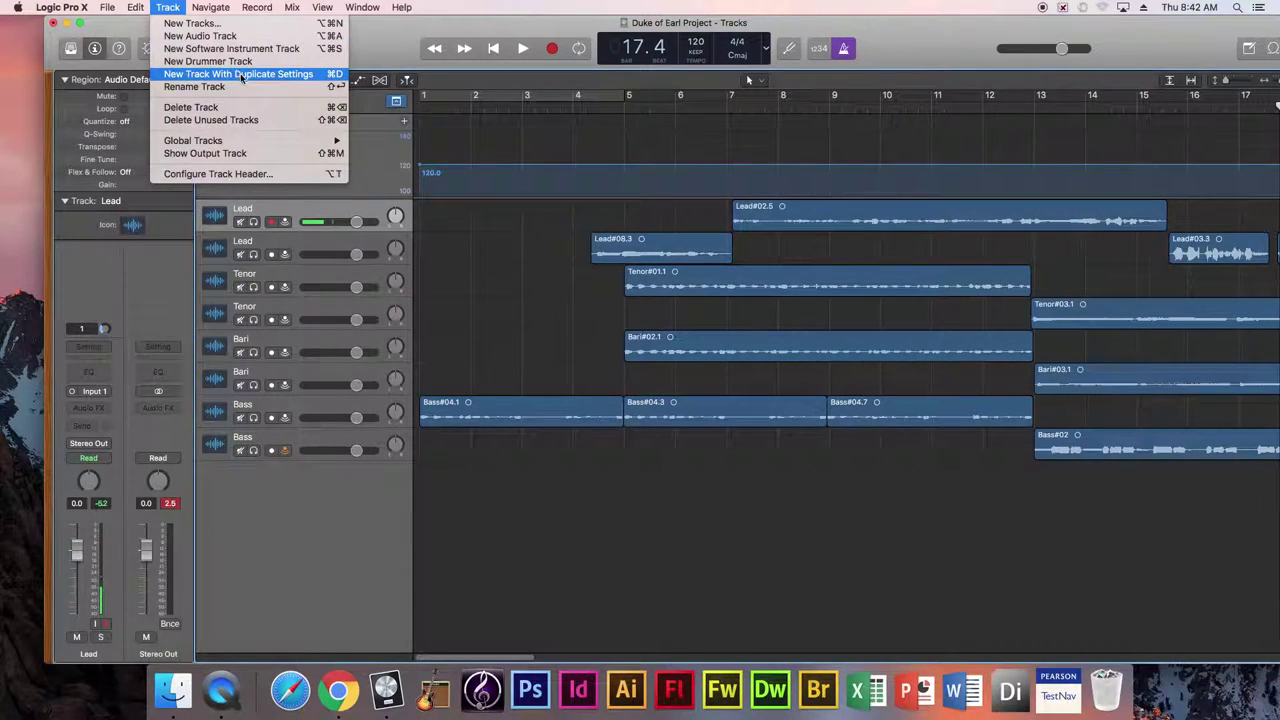
mouse_move(234, 143)
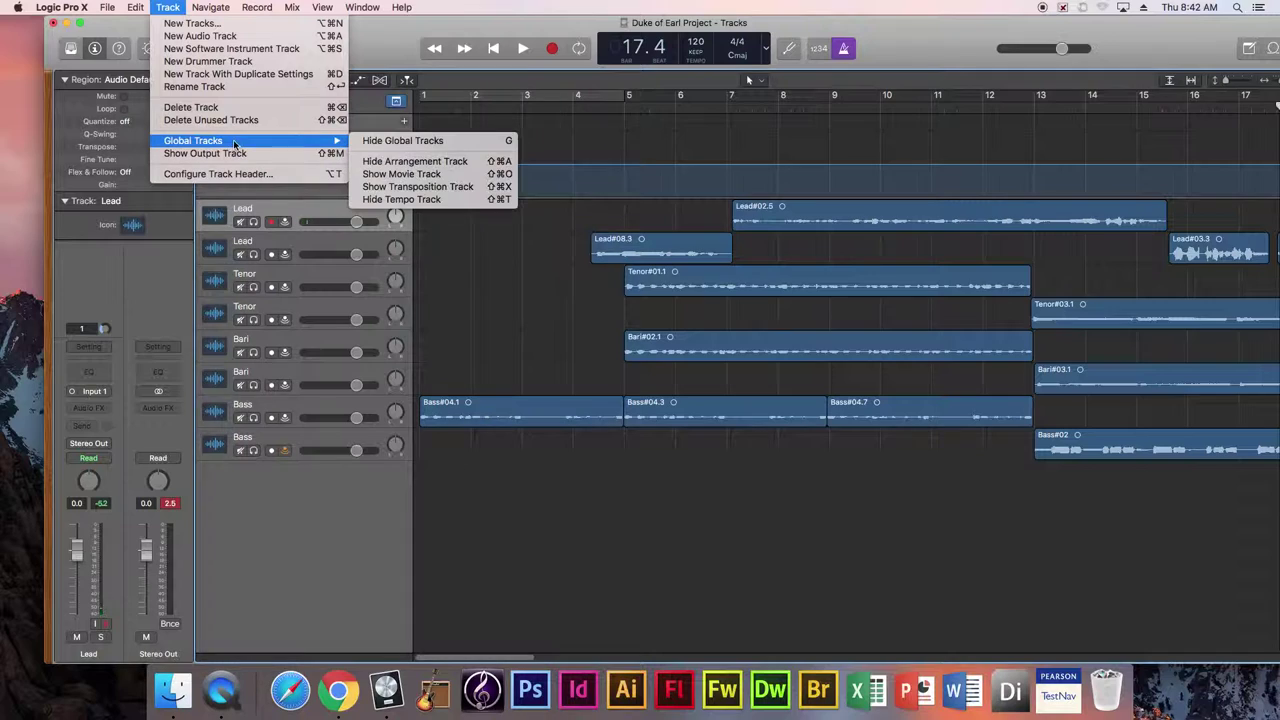
click(433, 164)
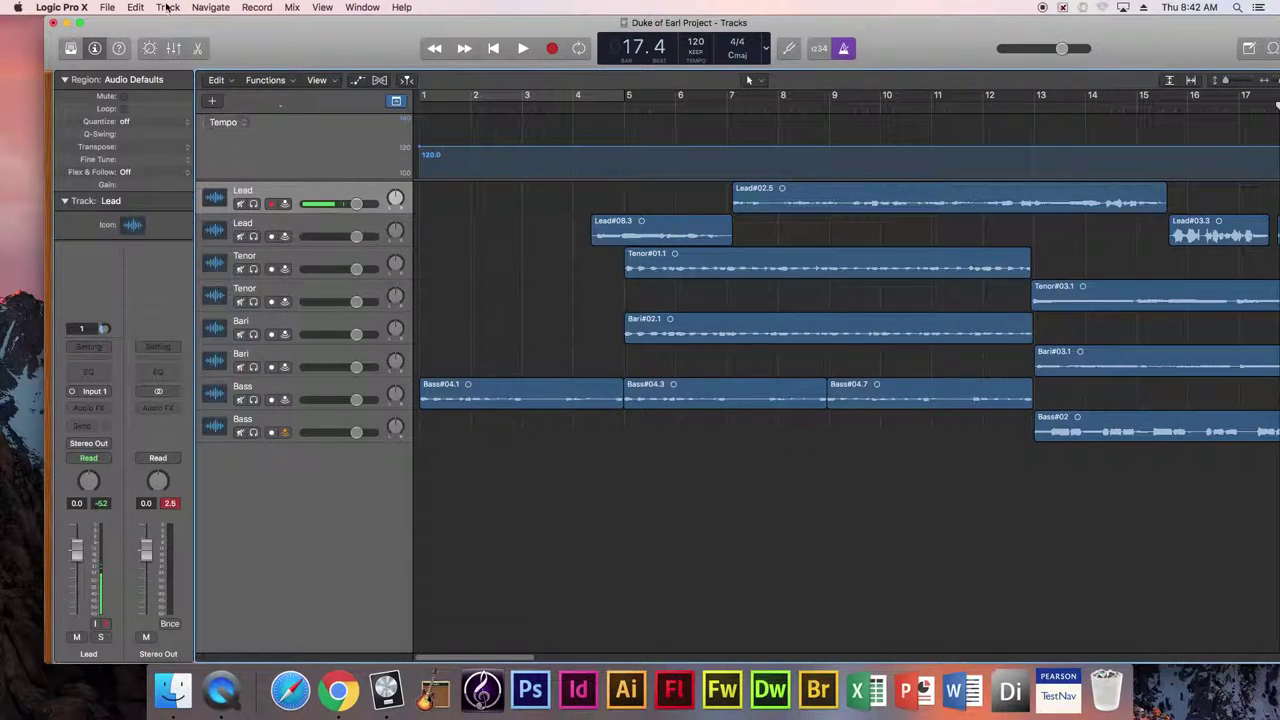
click(168, 8)
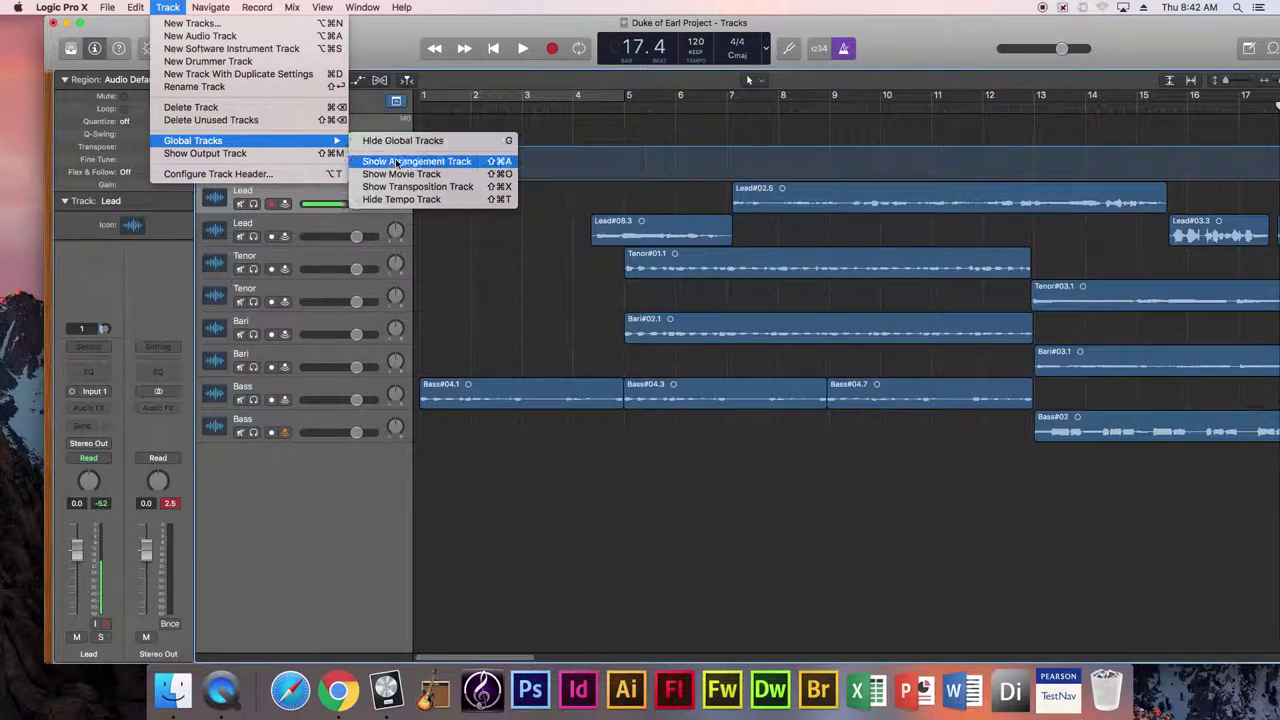
click(506, 165)
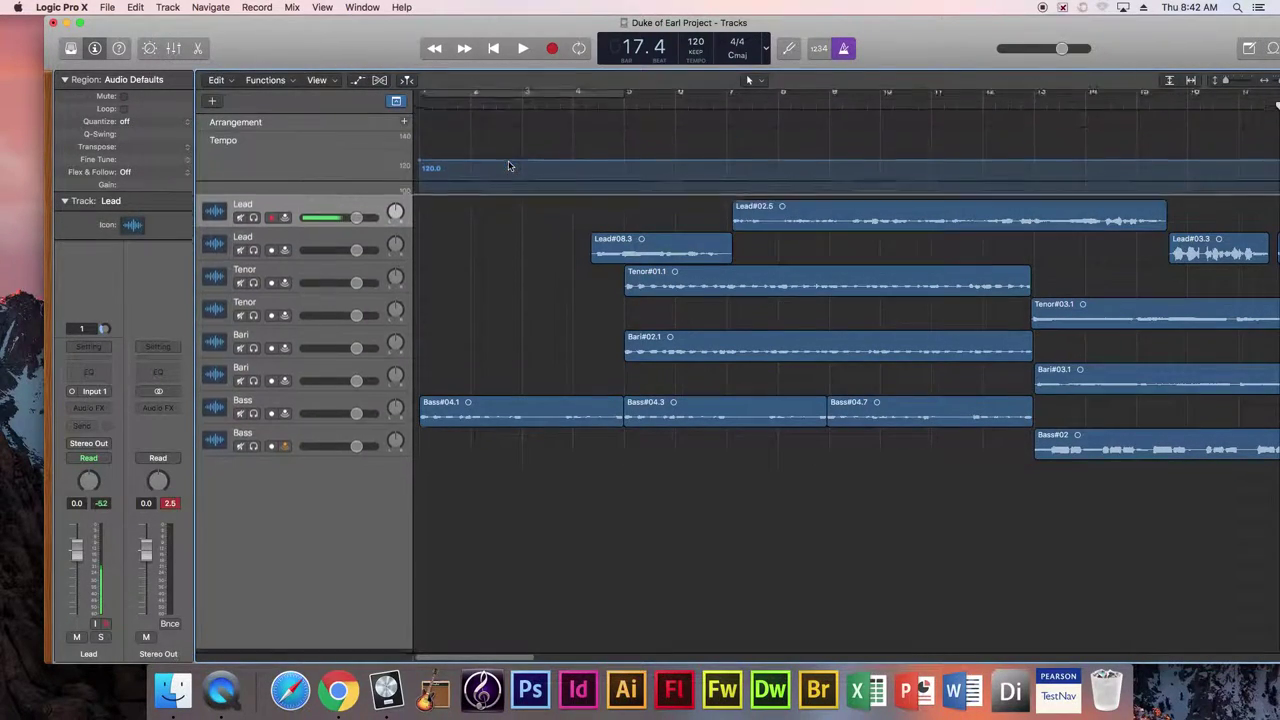
Step: Add an Intro arrangement marker shortened to end at bar 5, followed by a Verse marker
click(404, 122)
drag(826, 122, 626, 134)
click(404, 122)
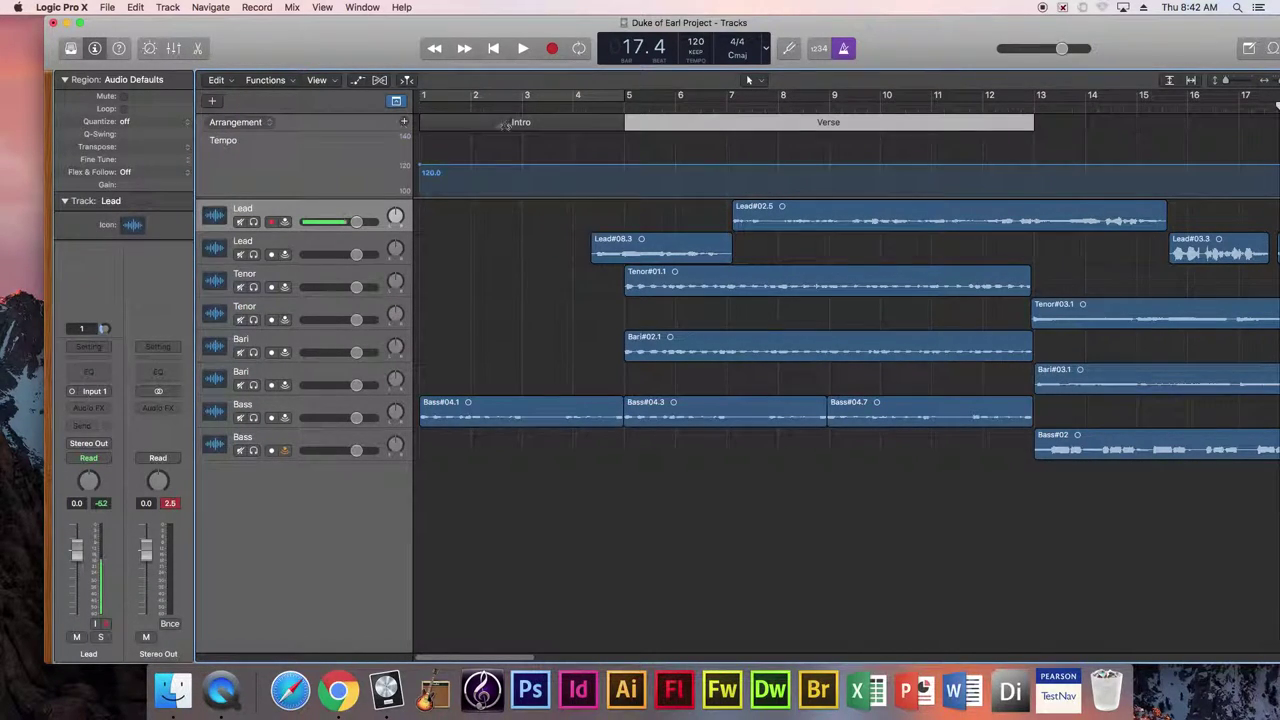
Step: Rename the Verse arrangement marker as A
click(836, 124)
click(836, 124)
click(836, 124)
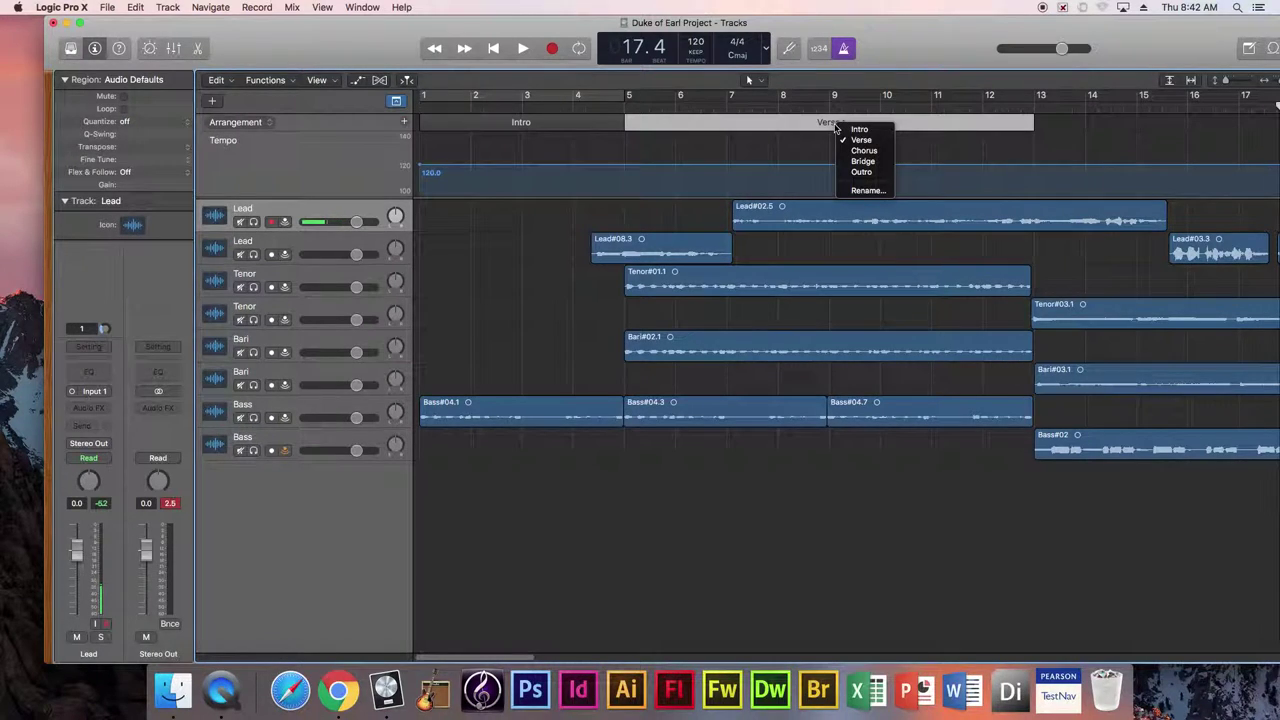
click(860, 190)
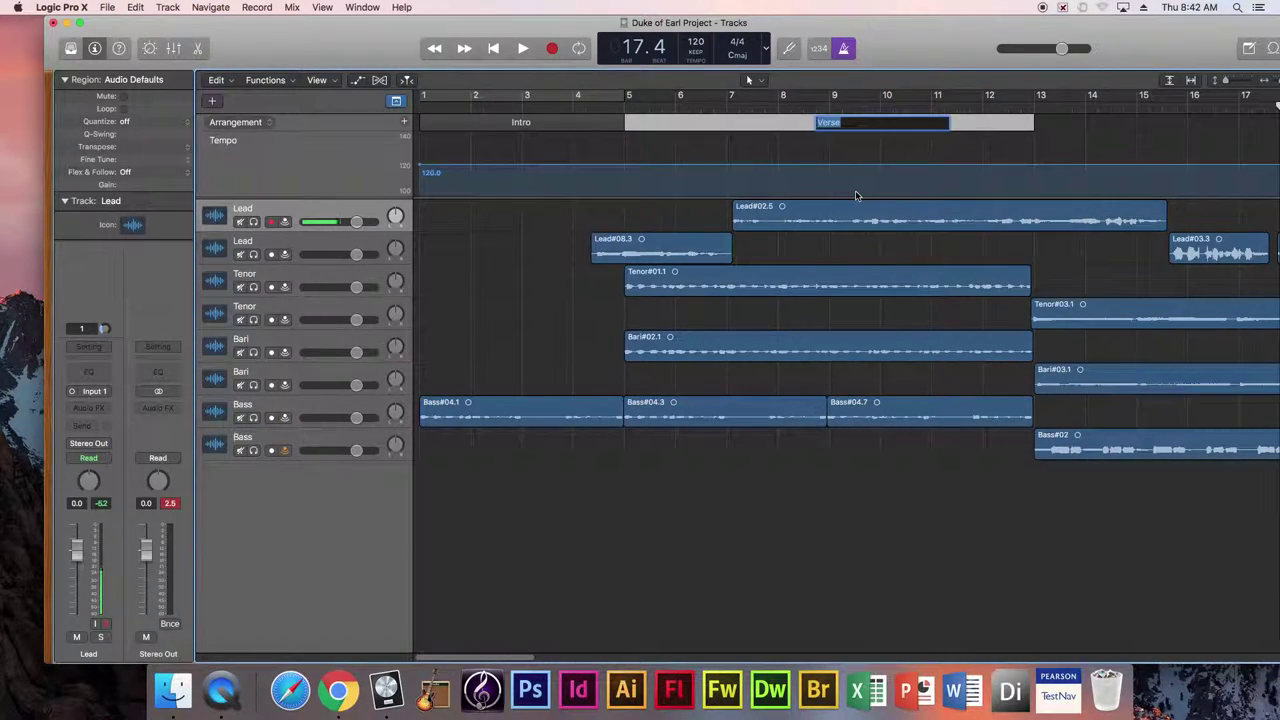
text(A)
key(Return)
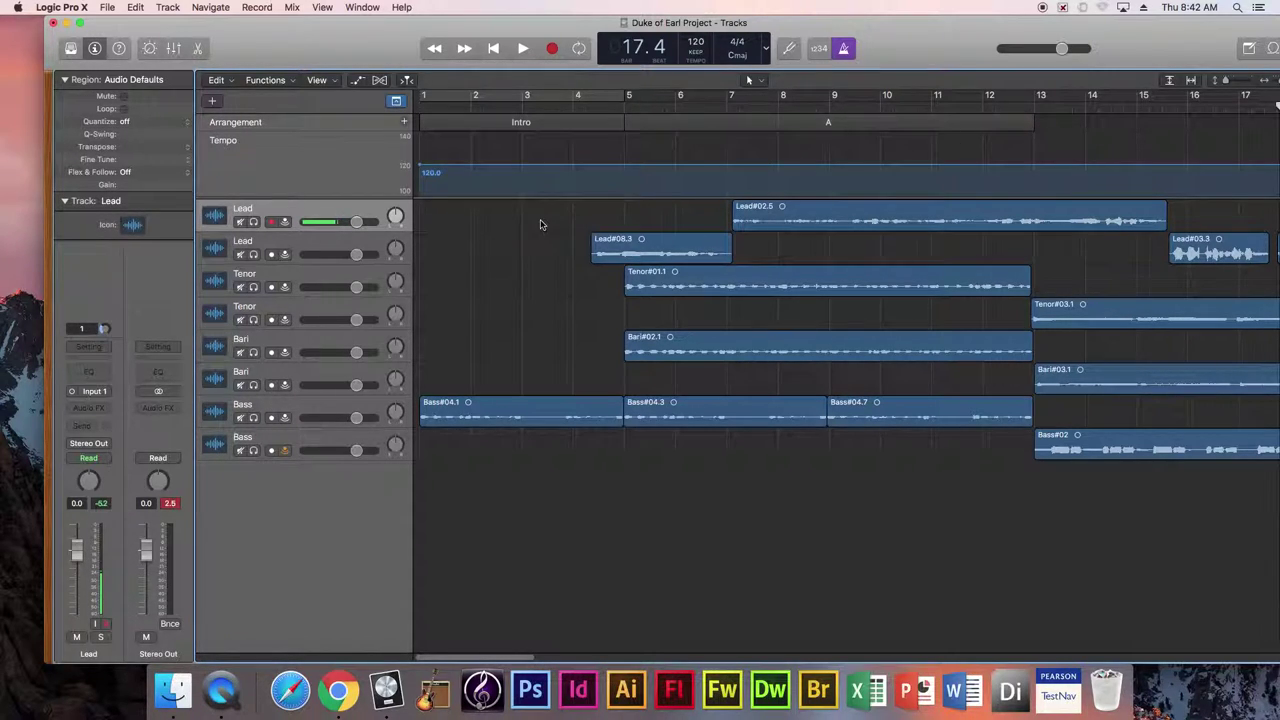
Step: Add a third arrangement marker starting at bar 13 and rename it B
click(404, 121)
click(916, 124)
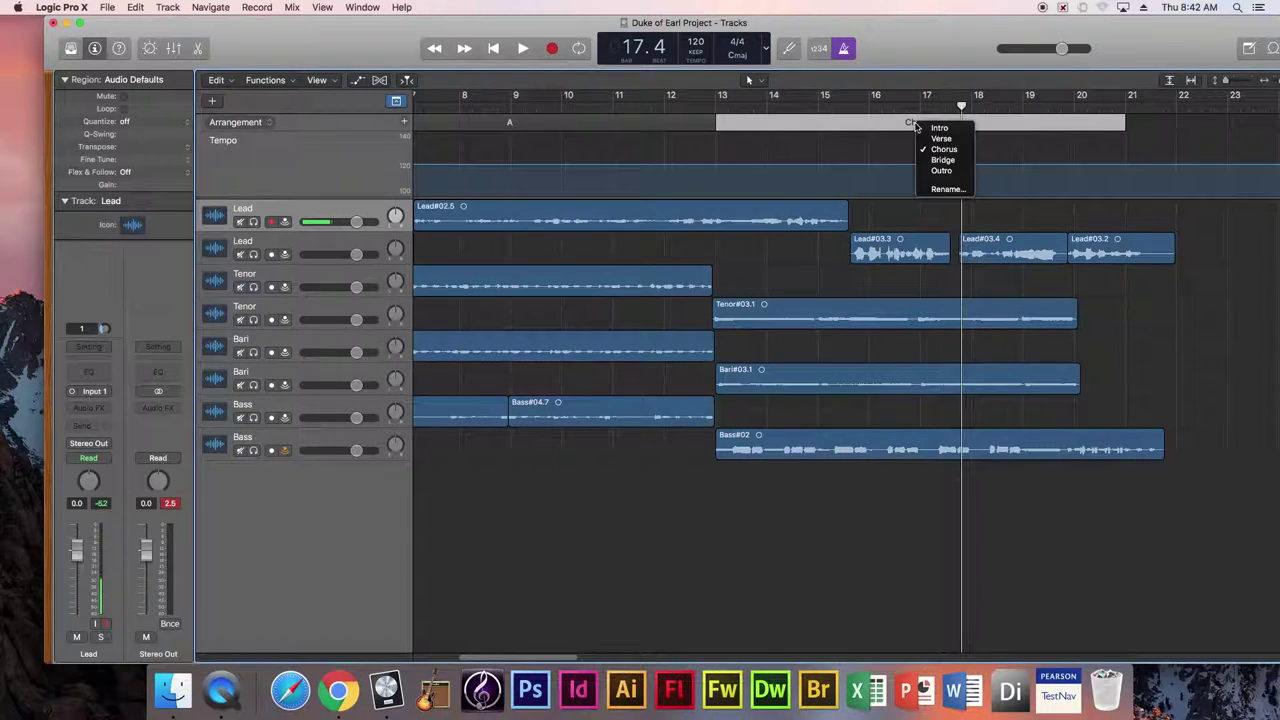
click(942, 189)
text(B)
key(Return)
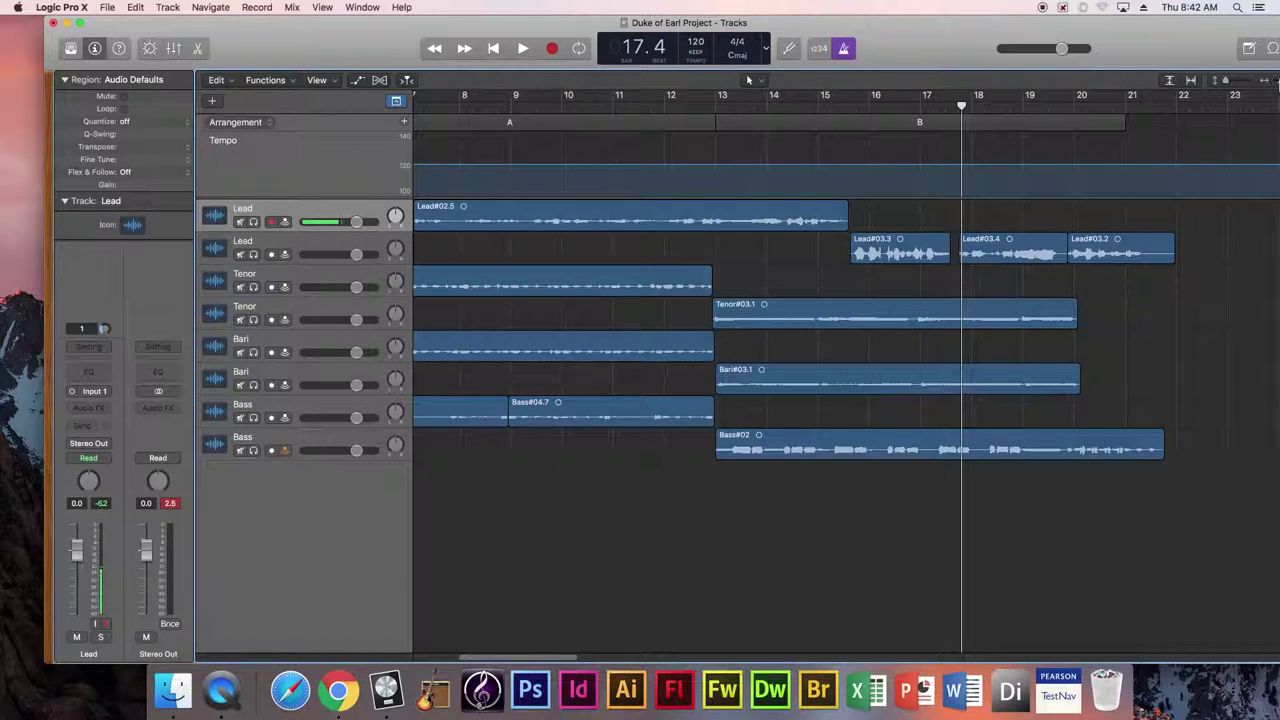
Step: Move the project end marker to just after the last regions, near bar 22
key(super+Left)
key(super+Left)
key(super+Left)
key(super+Left)
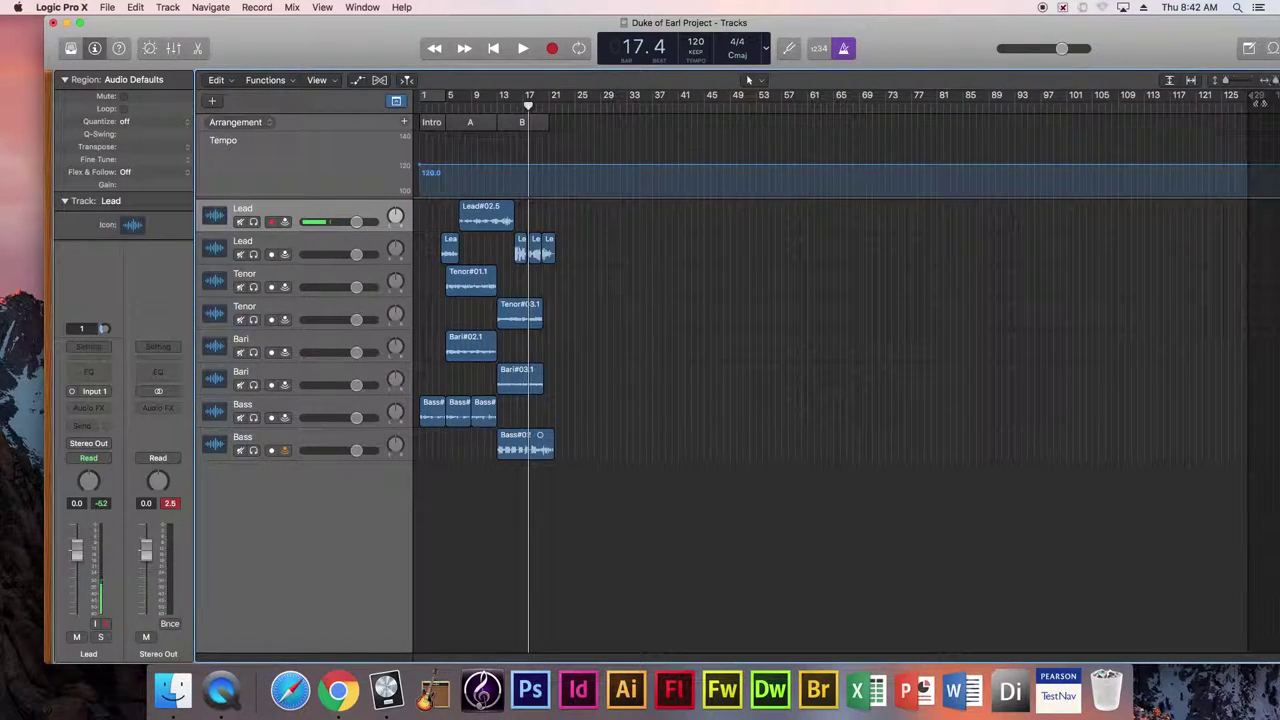
mouse_move(1256, 100)
mouse_down()
mouse_move(837, 163)
mouse_move(559, 178)
mouse_up()
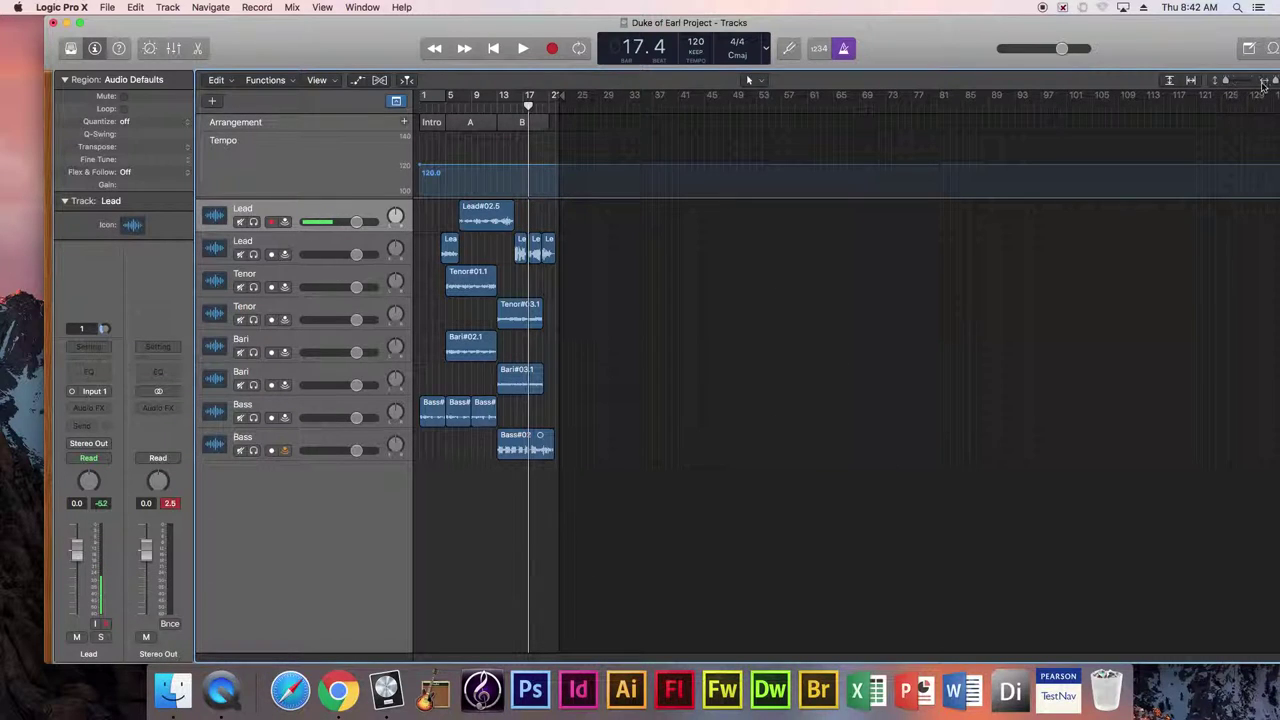
Step: Fit the whole song in view and play its ending from about bar 18
key(z)
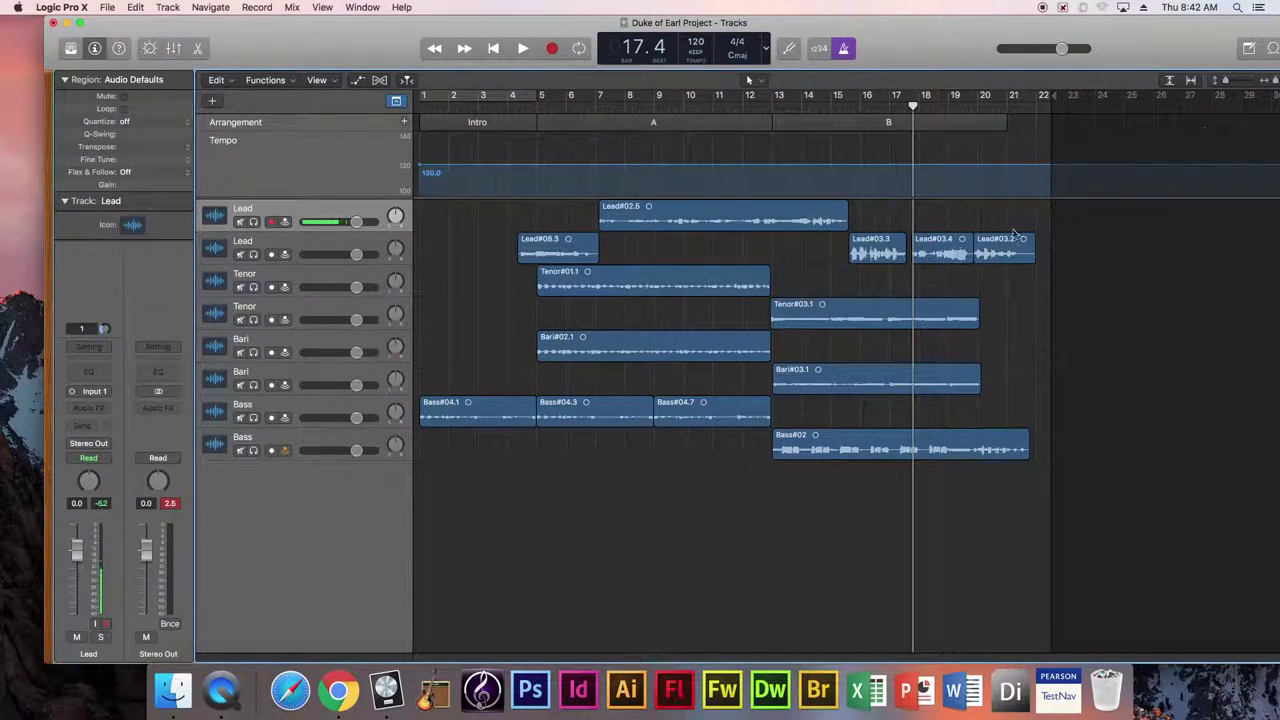
click(937, 106)
key(space)
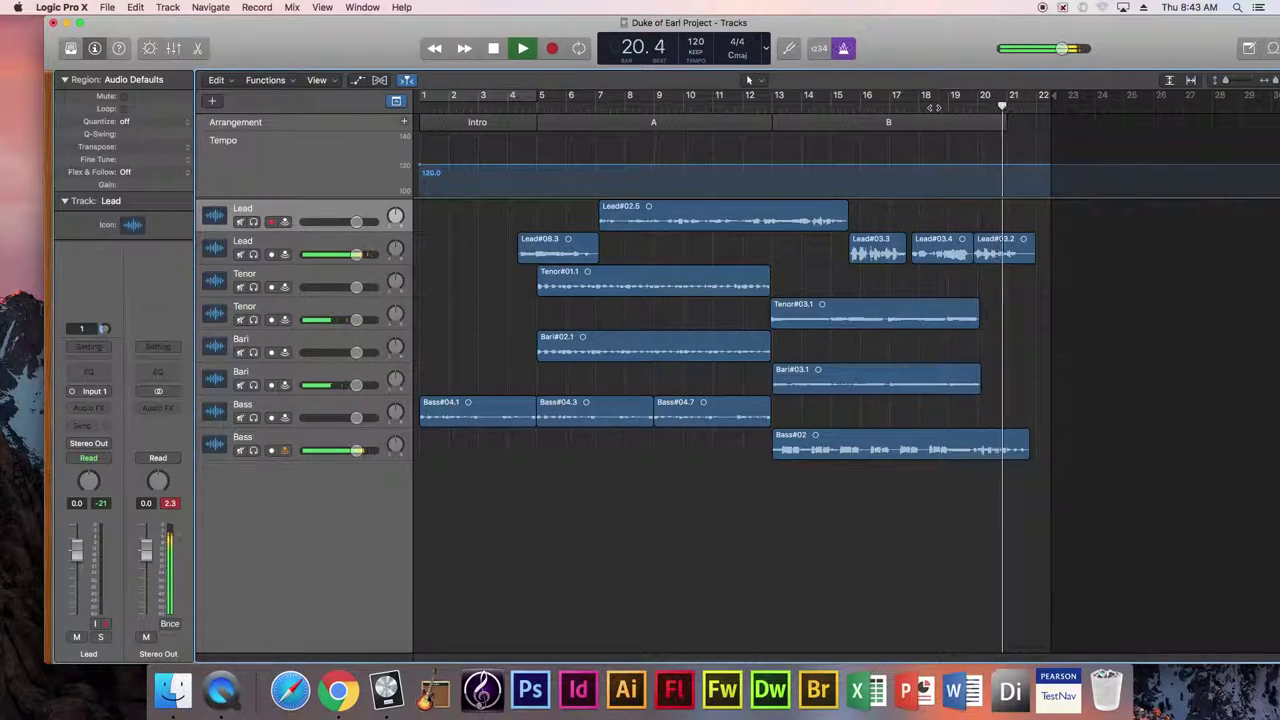
key(space)
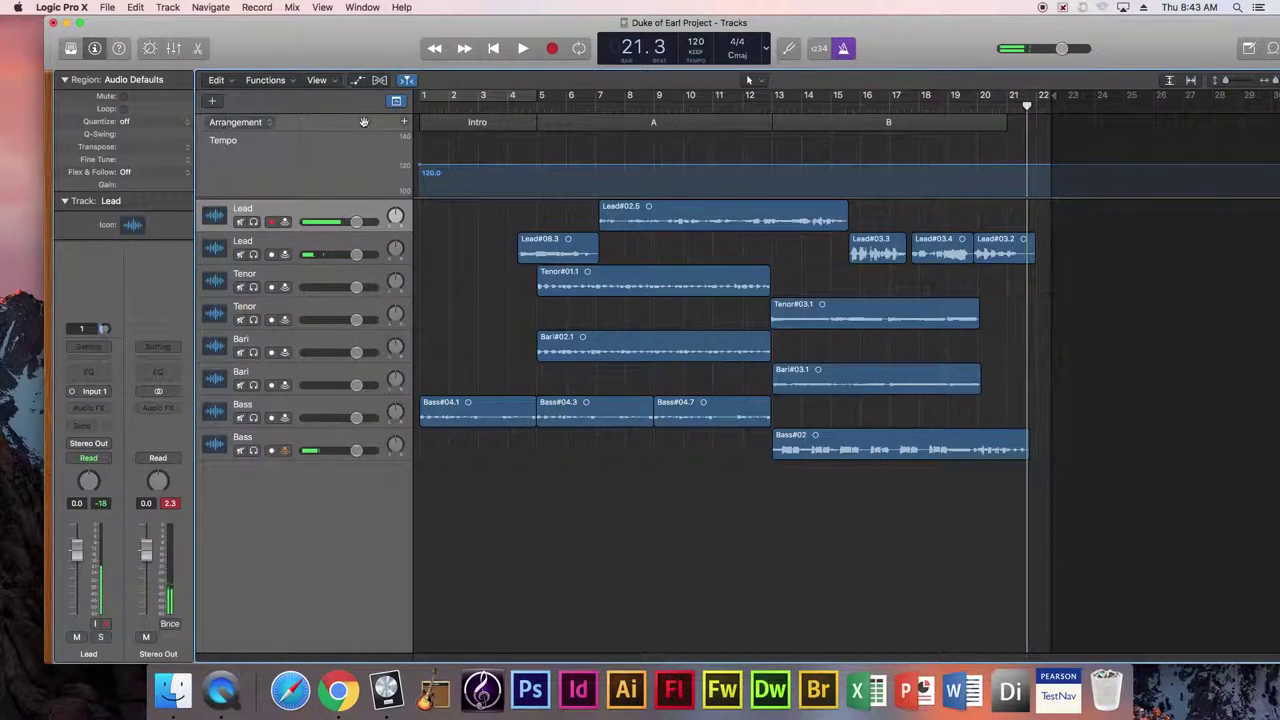
Step: Add a fourth arrangement marker after B, shorten it to end near bar 22, and rename it Outro
click(404, 123)
drag(1246, 125, 1046, 135)
click(1040, 124)
click(1051, 190)
text(C)
text(utro)
key(Return)
Step: Move the project end marker back to the end of the Outro section, near bar 22
click(1220, 129)
drag(1240, 100, 1047, 106)
click(1218, 104)
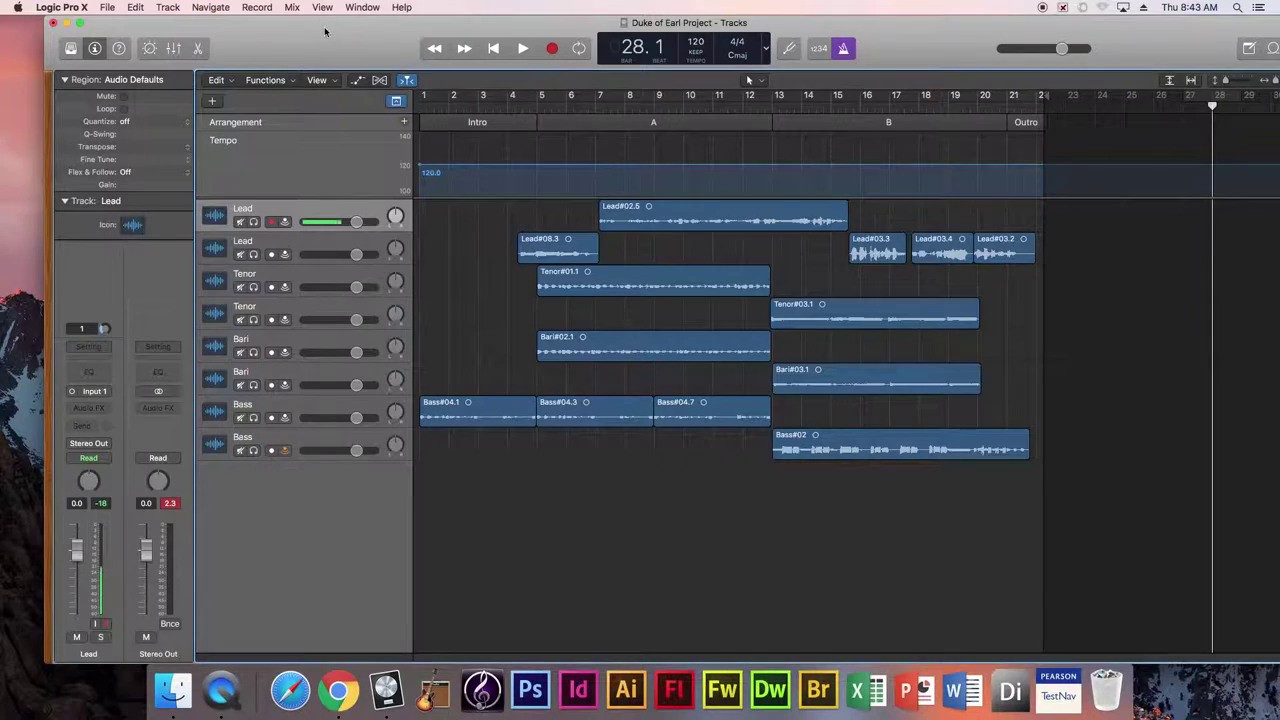
Step: Switch to the assignment page in Chrome, read instruction 2 about chopping up the mistimed audio, and return to Logic Pro X
drag(329, 36, 781, 36)
click(220, 393)
drag(201, 365, 468, 365)
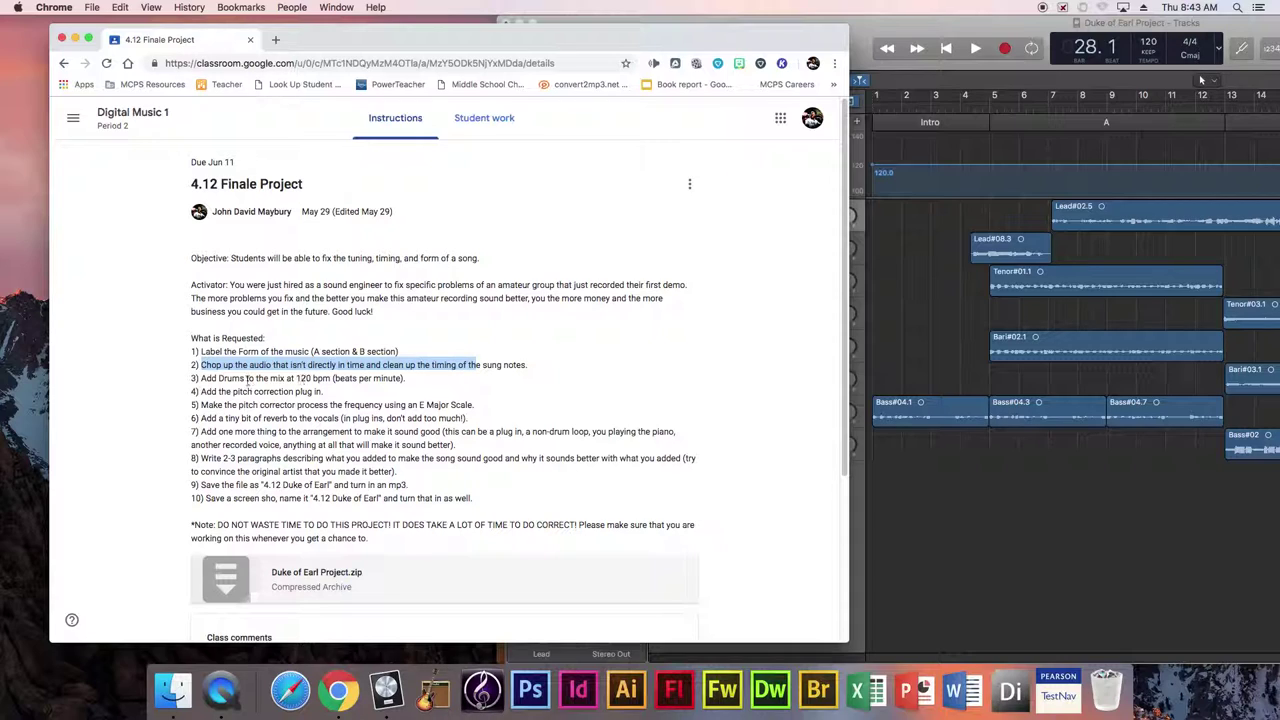
click(247, 382)
drag(190, 369, 232, 366)
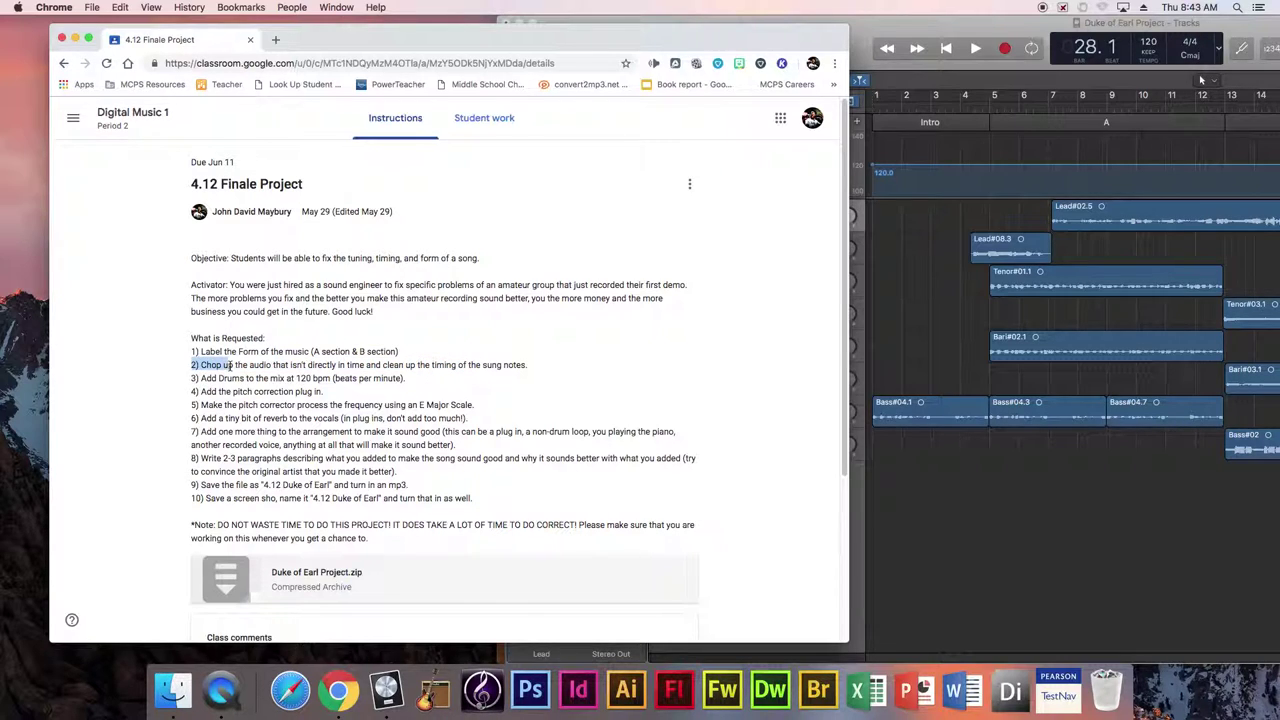
click(940, 508)
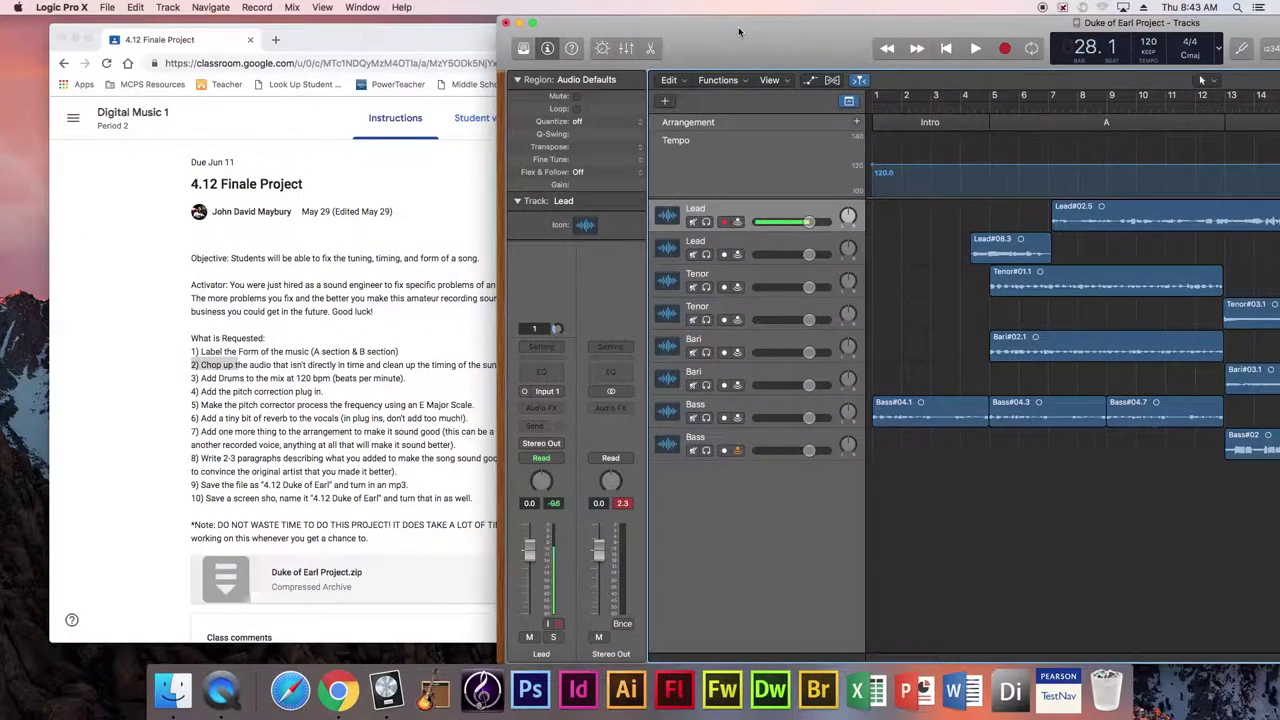
double_click(739, 32)
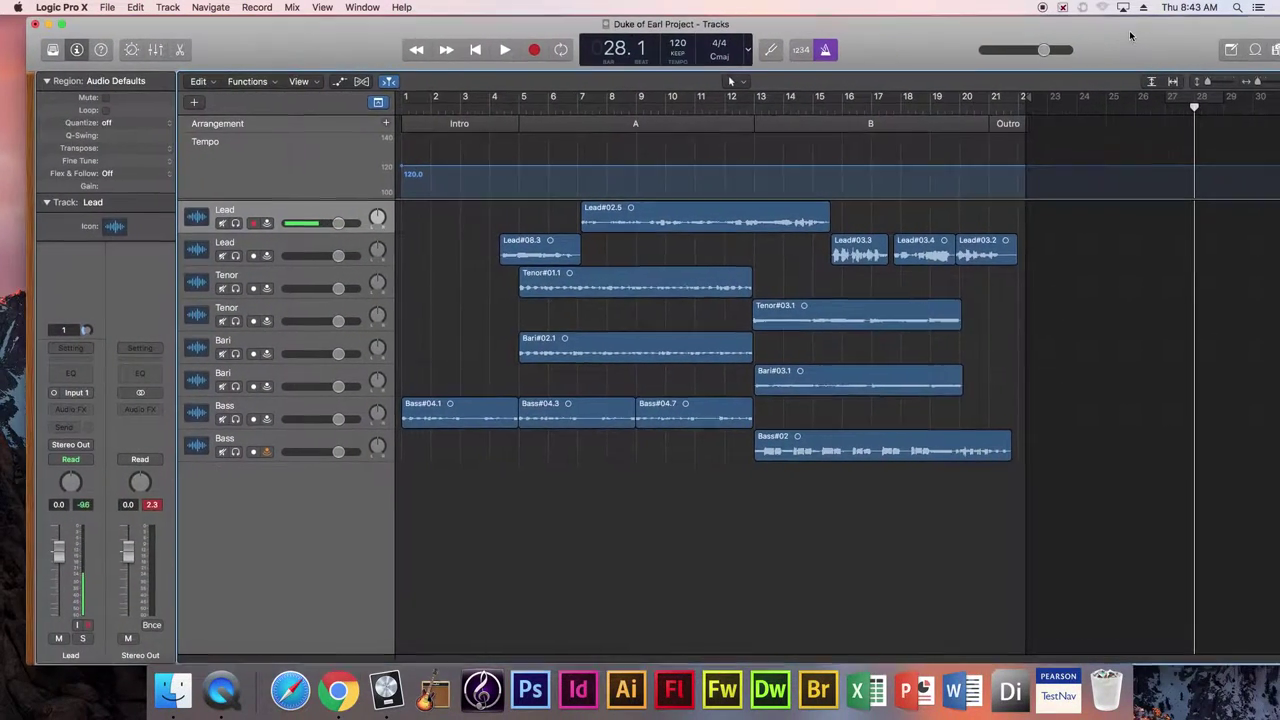
Step: Show the Apple Loops with any time signature, filter them to All Drums, and browse the results
click(1254, 48)
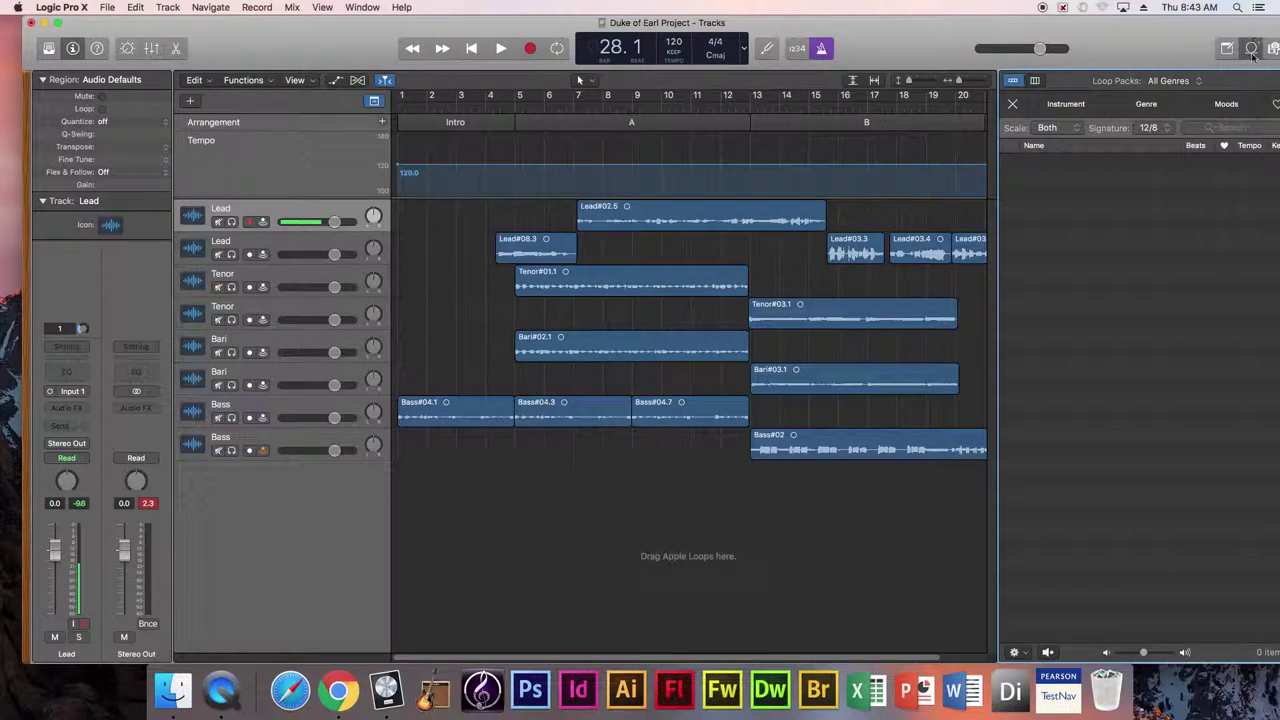
drag(1145, 48, 1137, 32)
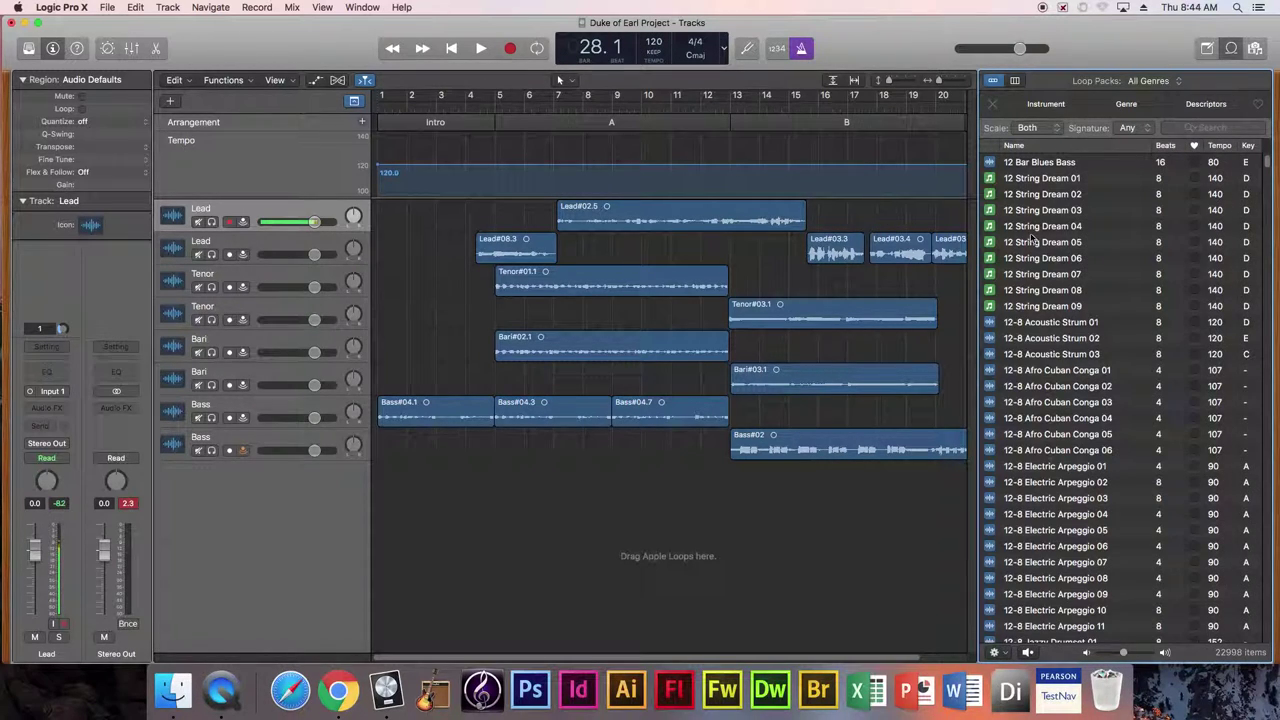
click(1047, 105)
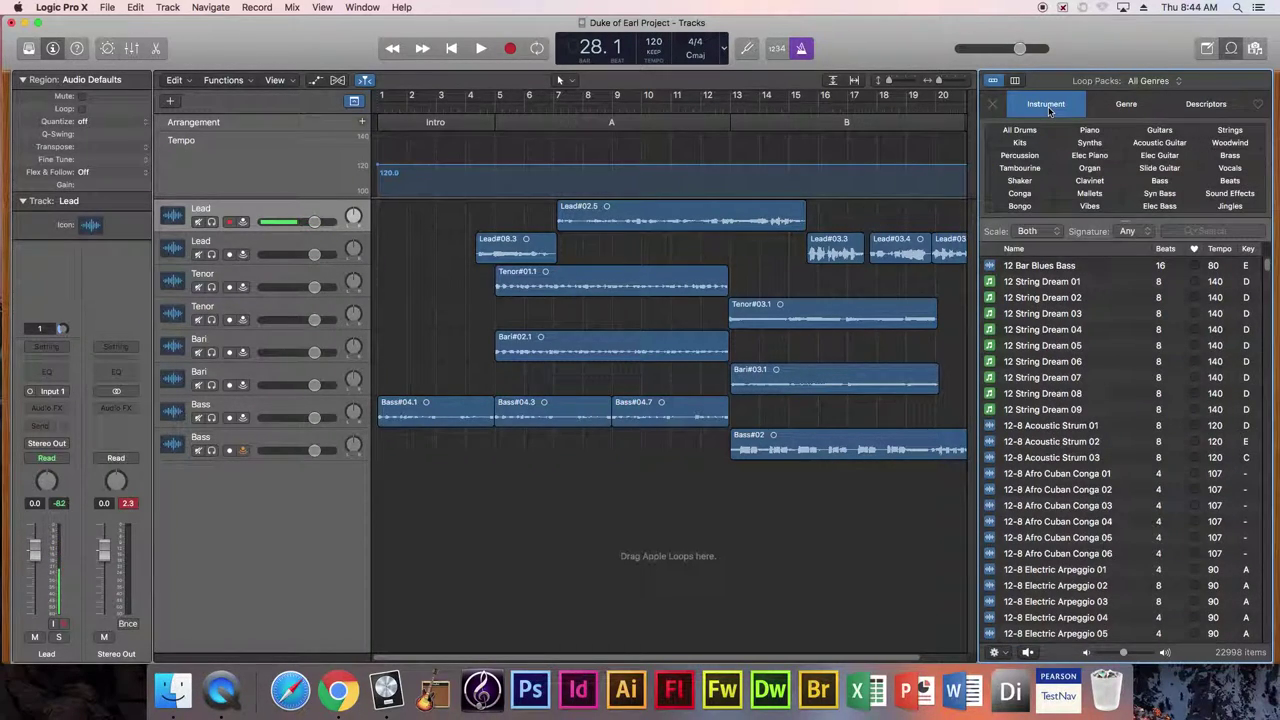
click(1020, 131)
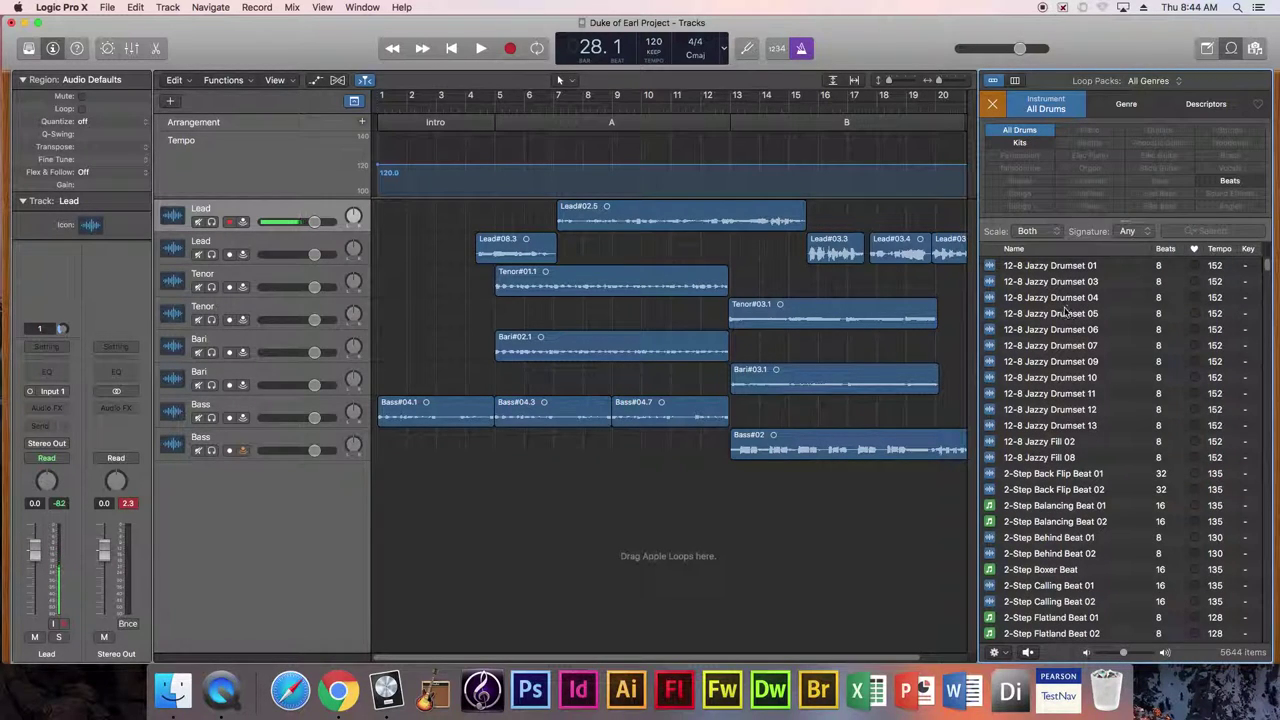
scroll(1068, 492, down, 15)
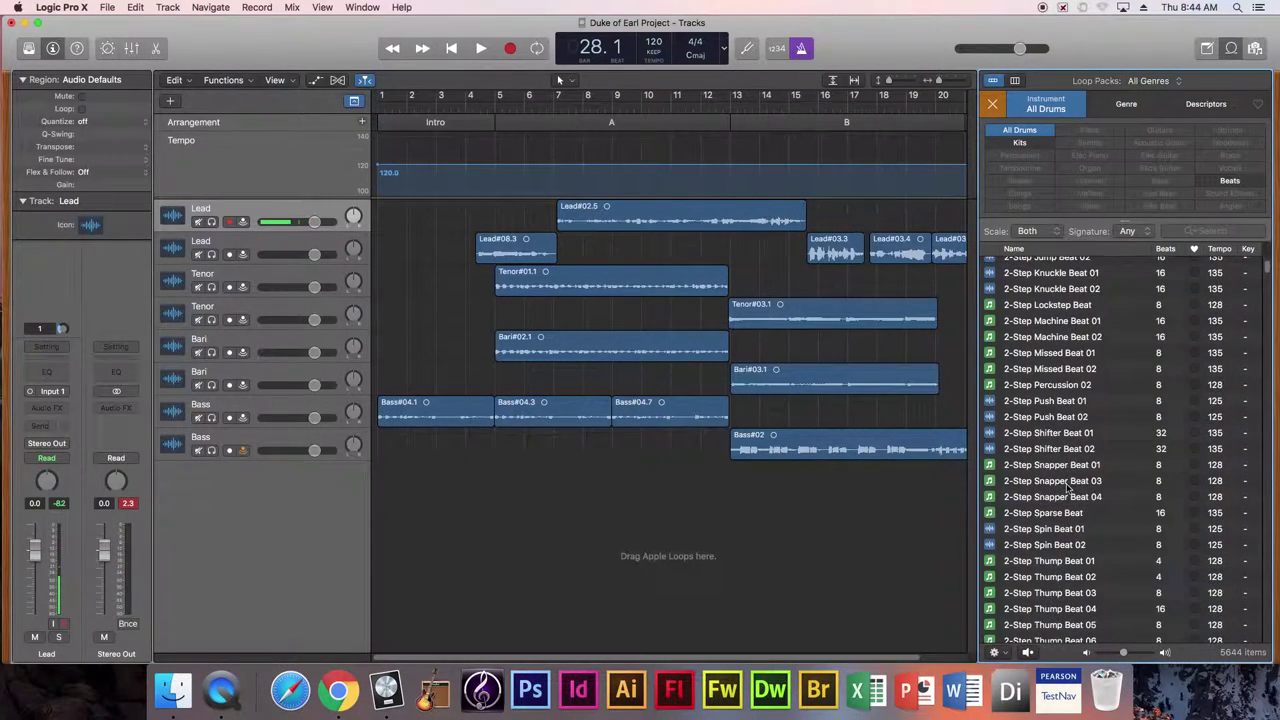
scroll(1068, 485, down, 10)
scroll(1192, 272, up, 5)
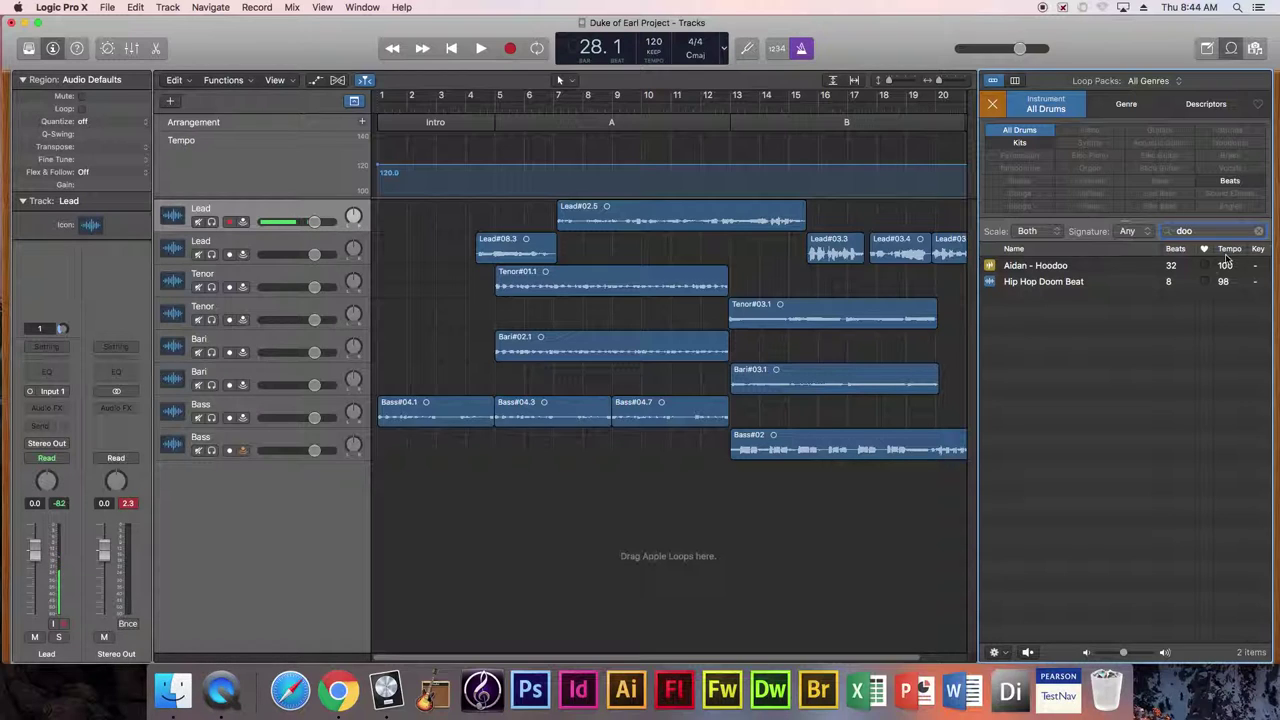
Step: Find Hip Hop Doom Beat by searching the drum loops for "doo" and loop it on a new track from bar 1 to the song's end
click(1041, 282)
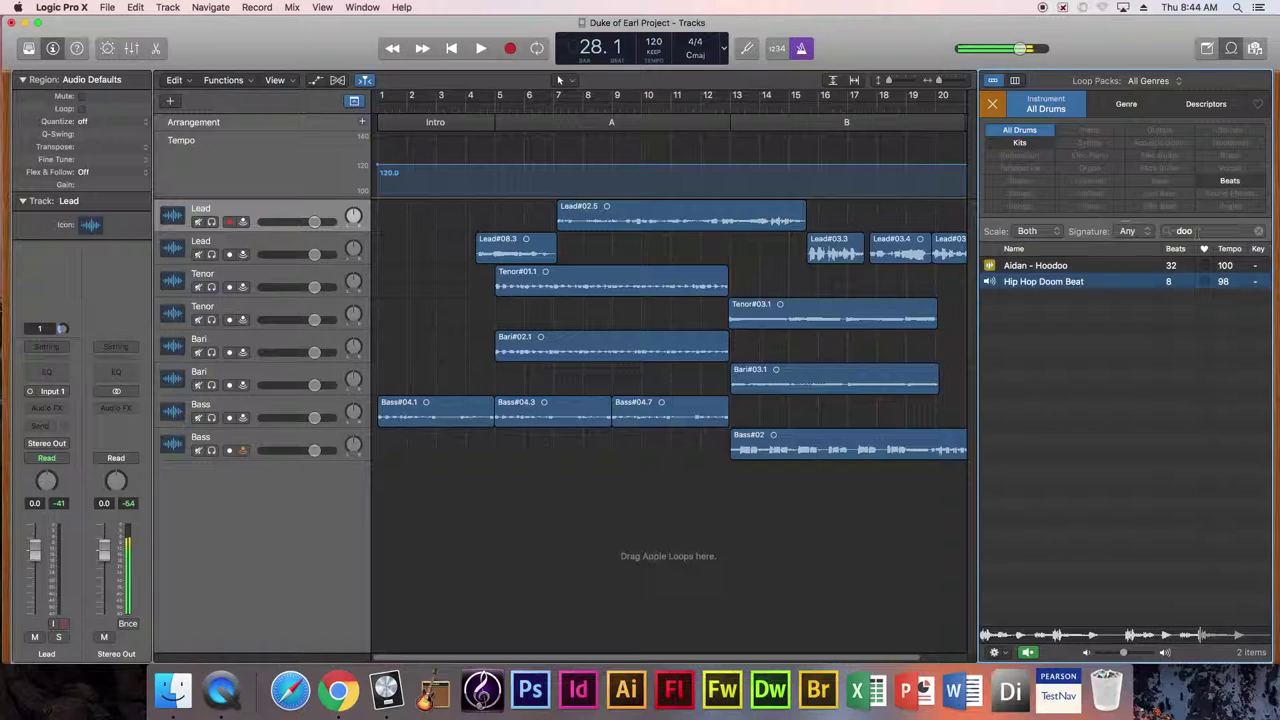
click(1030, 290)
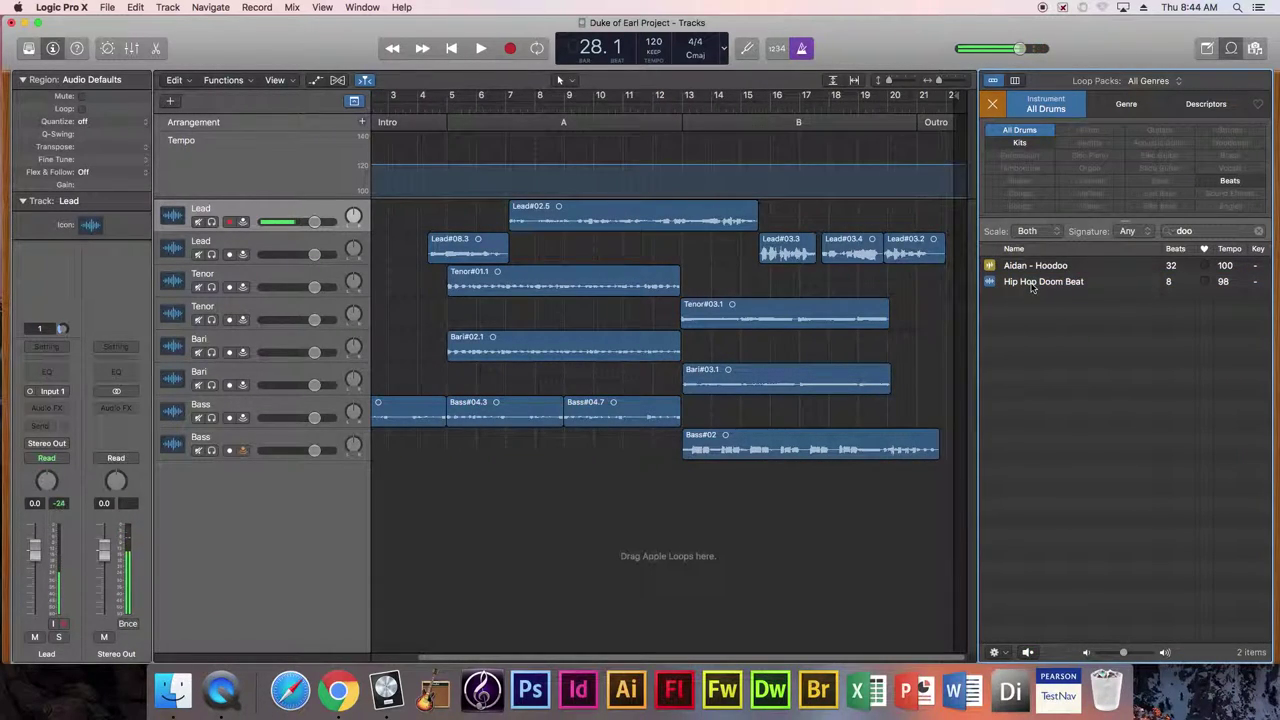
drag(1040, 281, 381, 498)
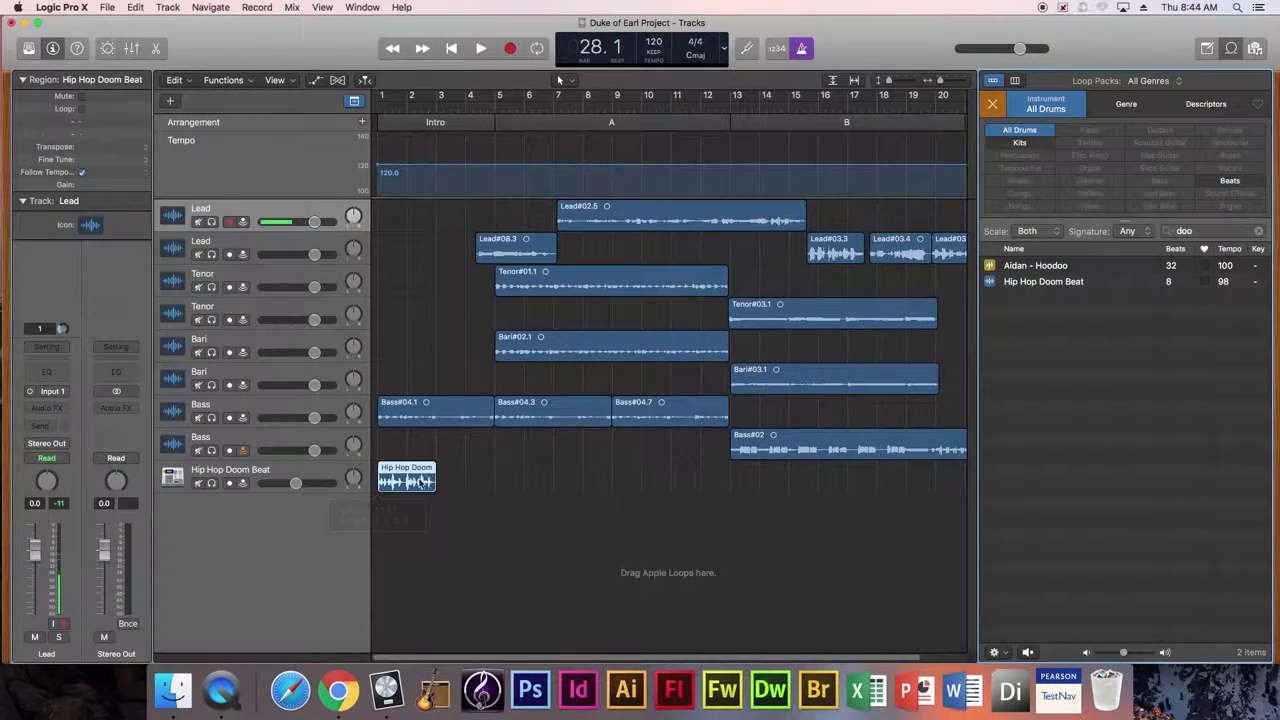
drag(435, 467, 954, 484)
Step: Play the song with the added drum beat from several points in the Intro and A section
double_click(398, 111)
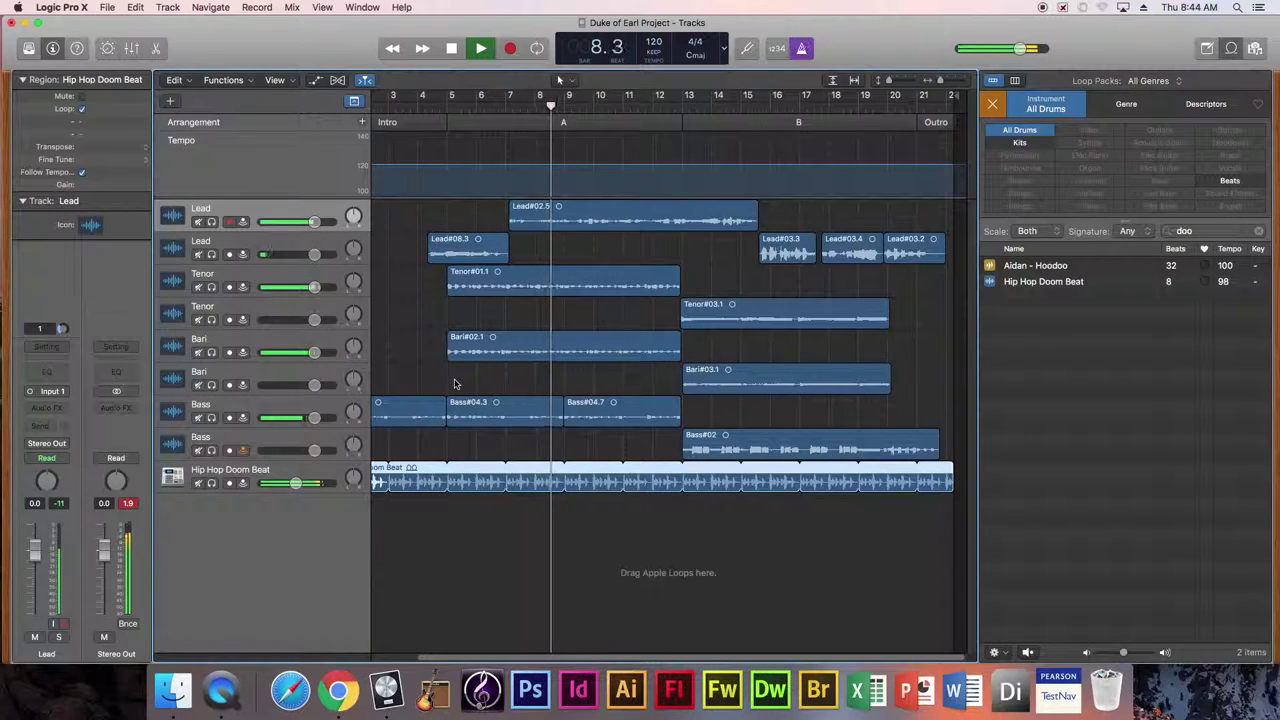
key(space)
click(422, 102)
key(space)
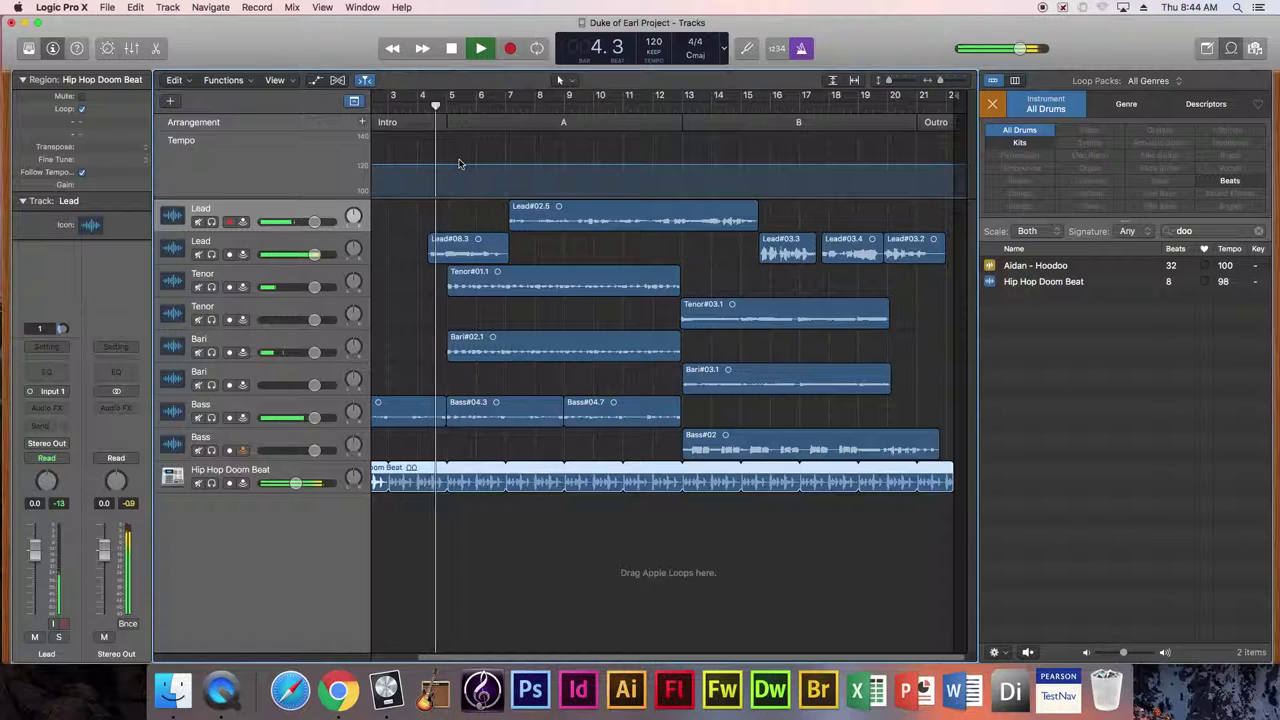
key(space)
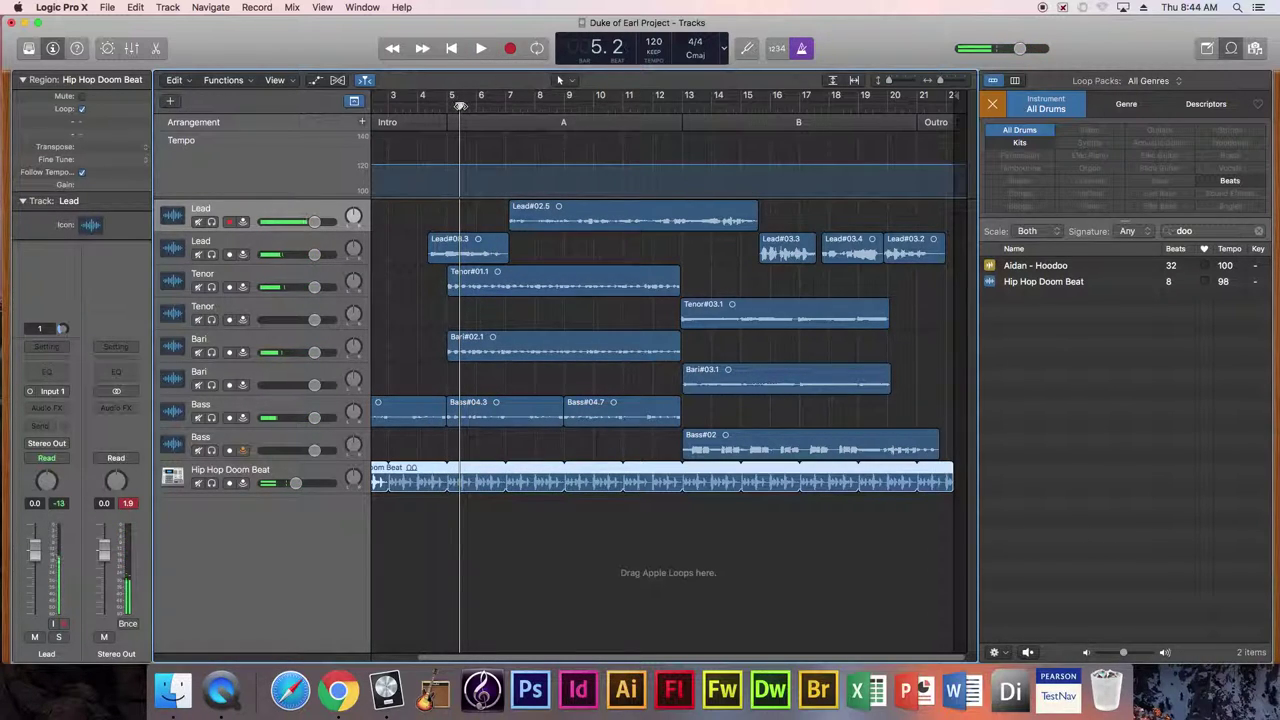
key(Return)
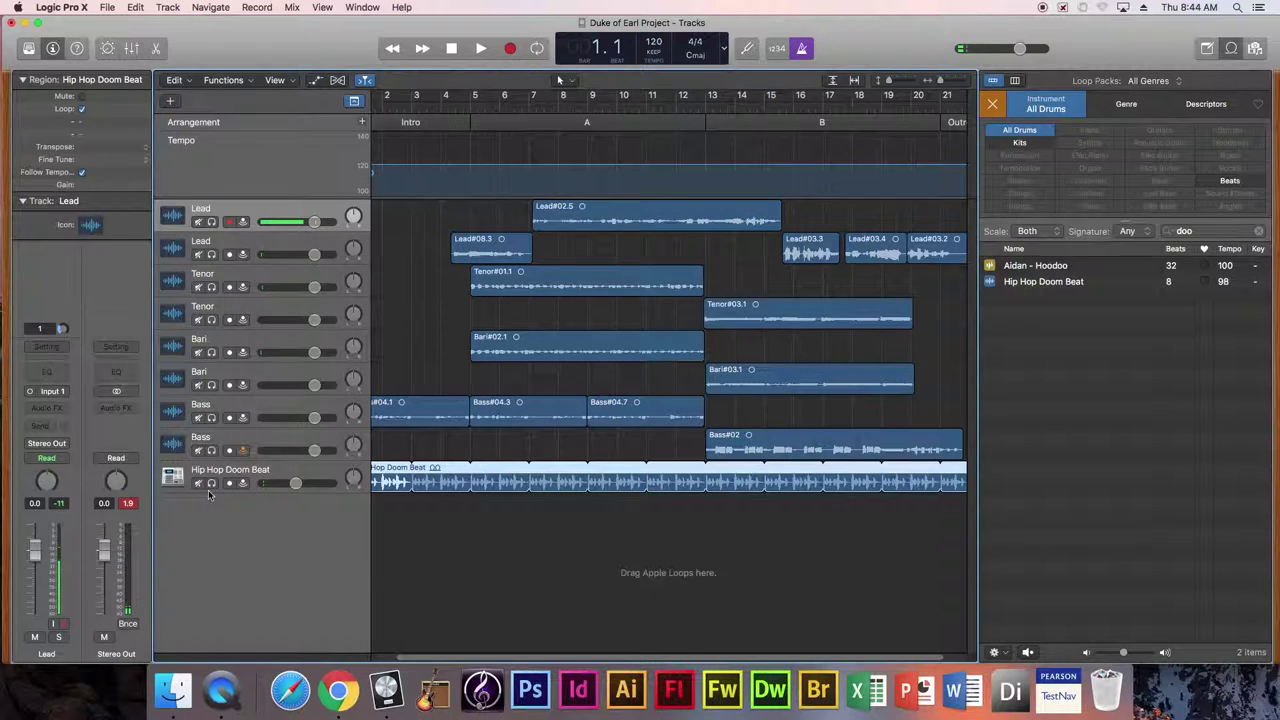
click(557, 108)
key(space)
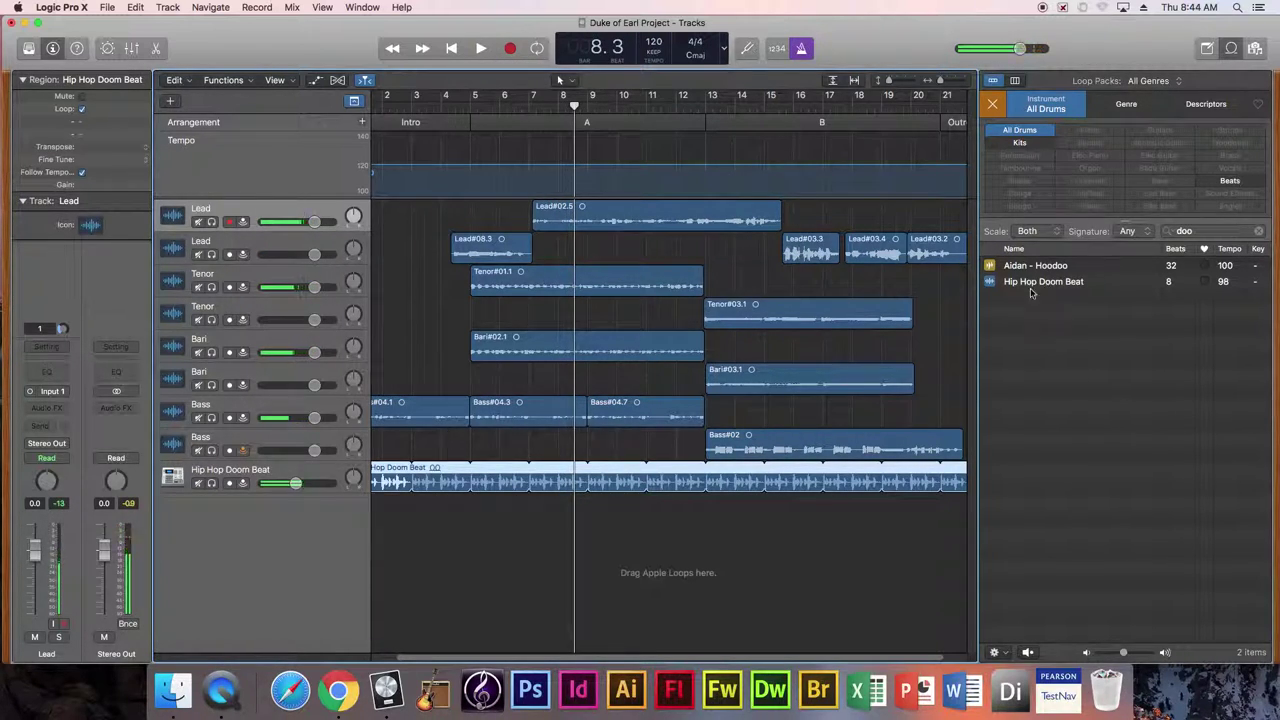
Step: Clear the loop search and drum filter, and mute the Hip Hop Doom Beat track
click(995, 106)
click(543, 107)
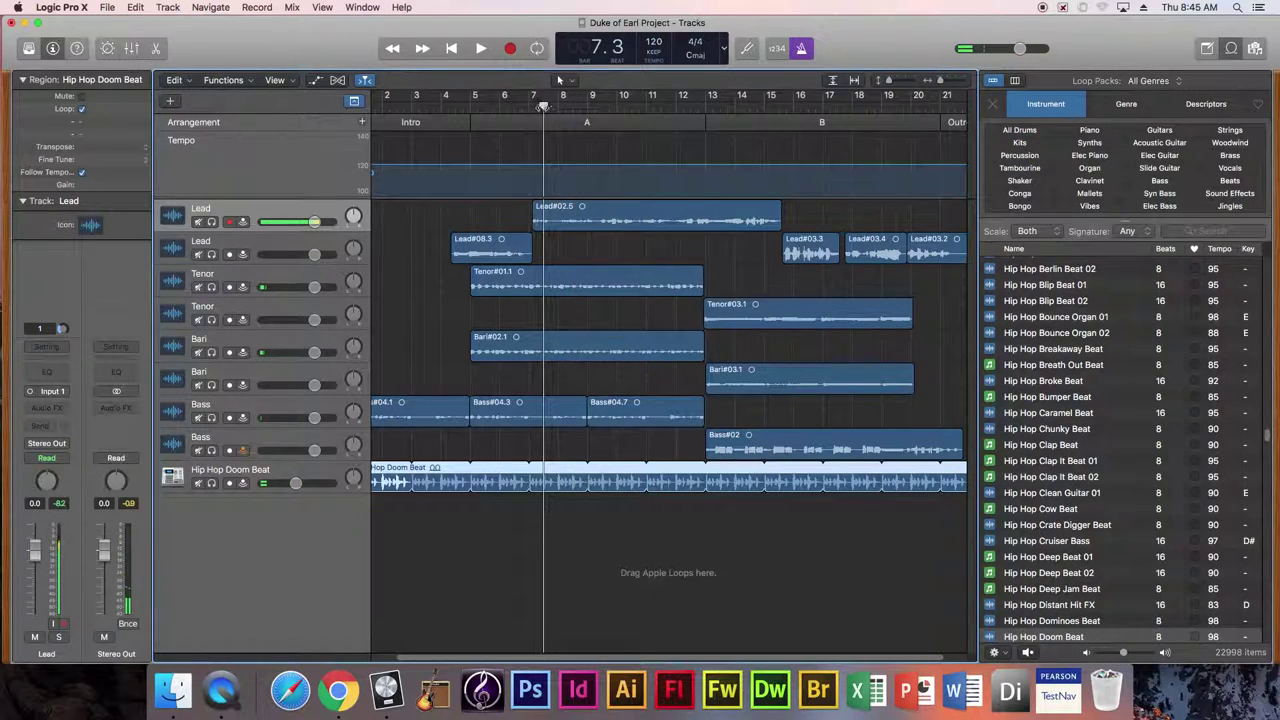
click(198, 483)
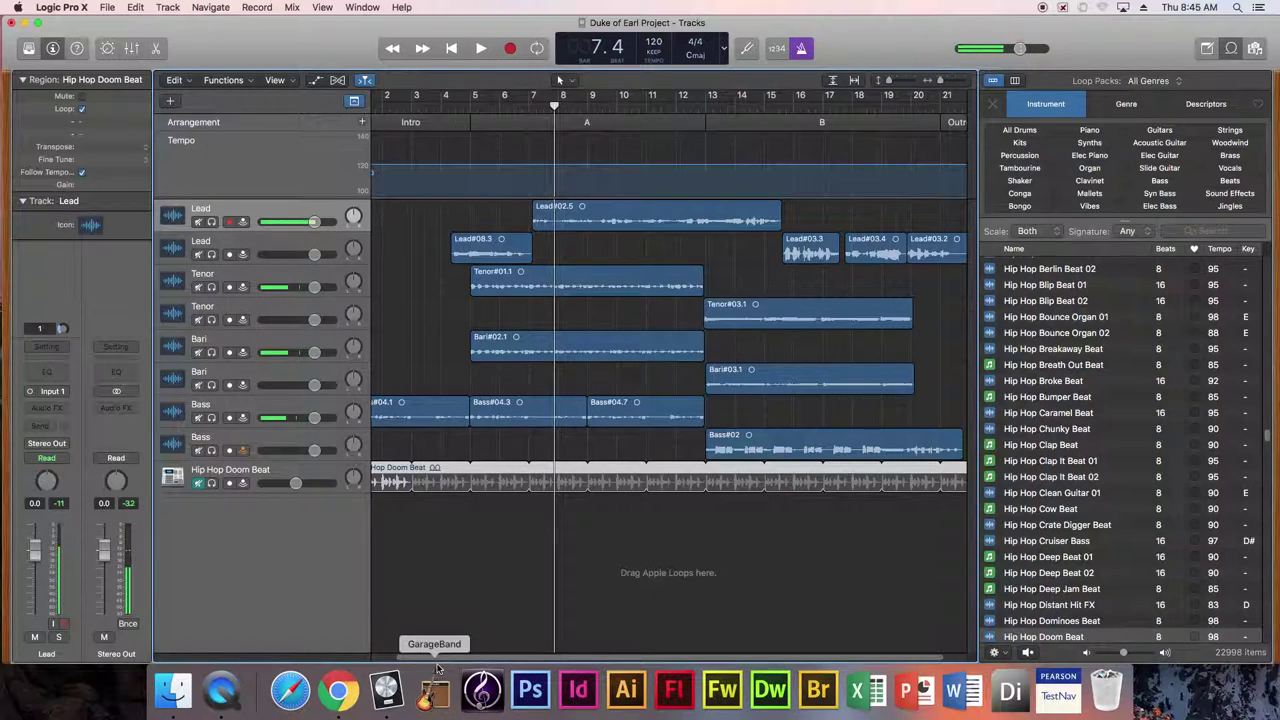
Step: Read instruction 4 about the pitch correction plug-in on the assignment page in Chrome, then return to Logic Pro X
scroll(436, 658, left, 2)
drag(283, 31, 702, 12)
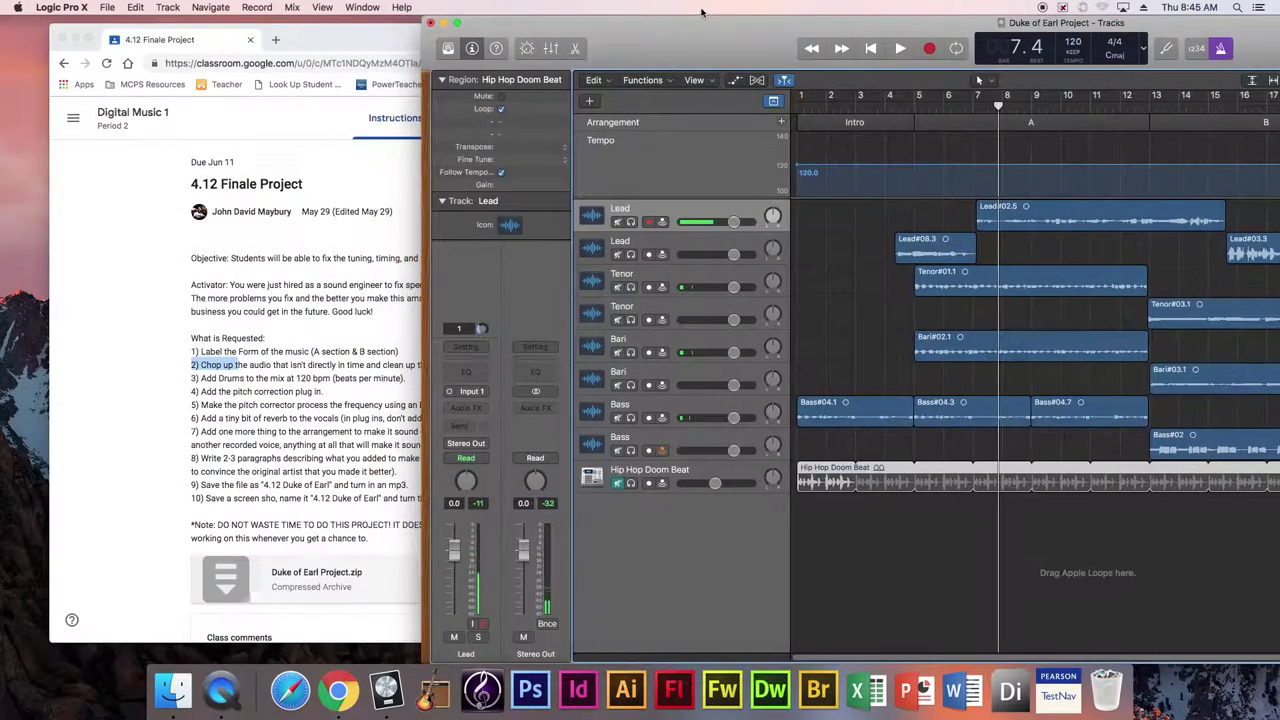
click(215, 390)
drag(202, 395, 298, 392)
click(298, 391)
click(855, 300)
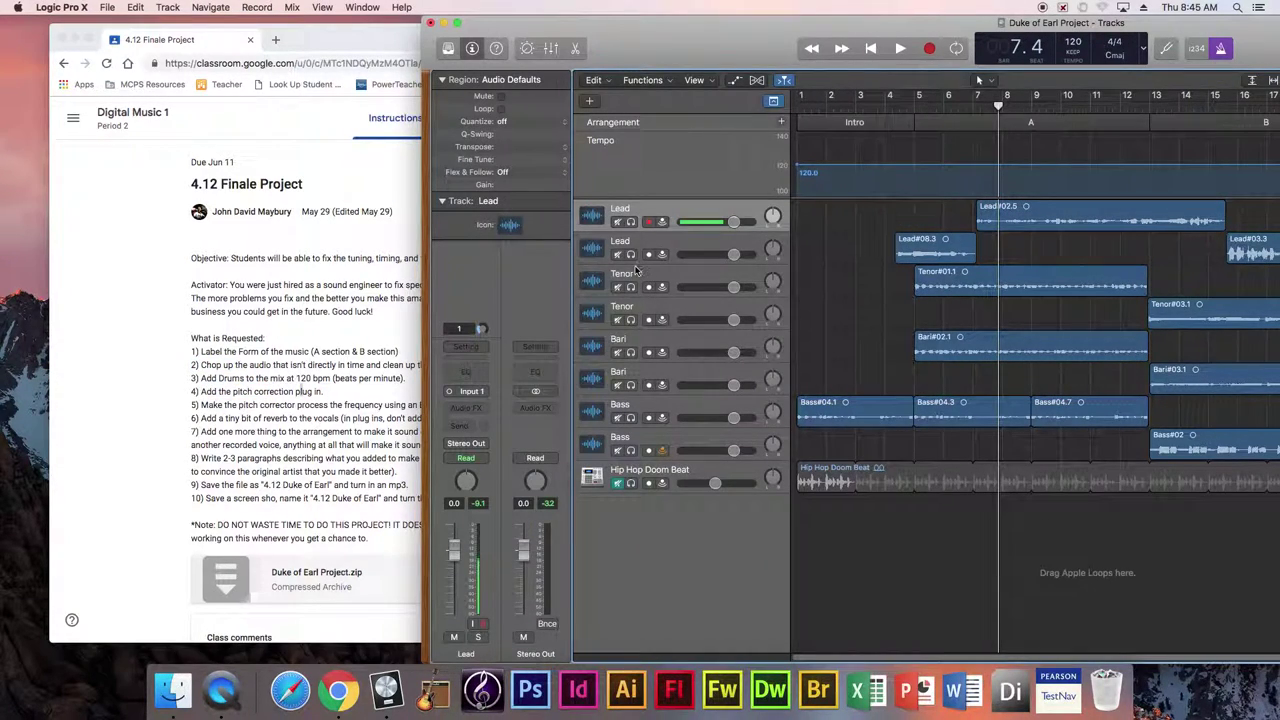
Step: Insert a mono Pitch Correction plug-in on the first Lead track
click(662, 212)
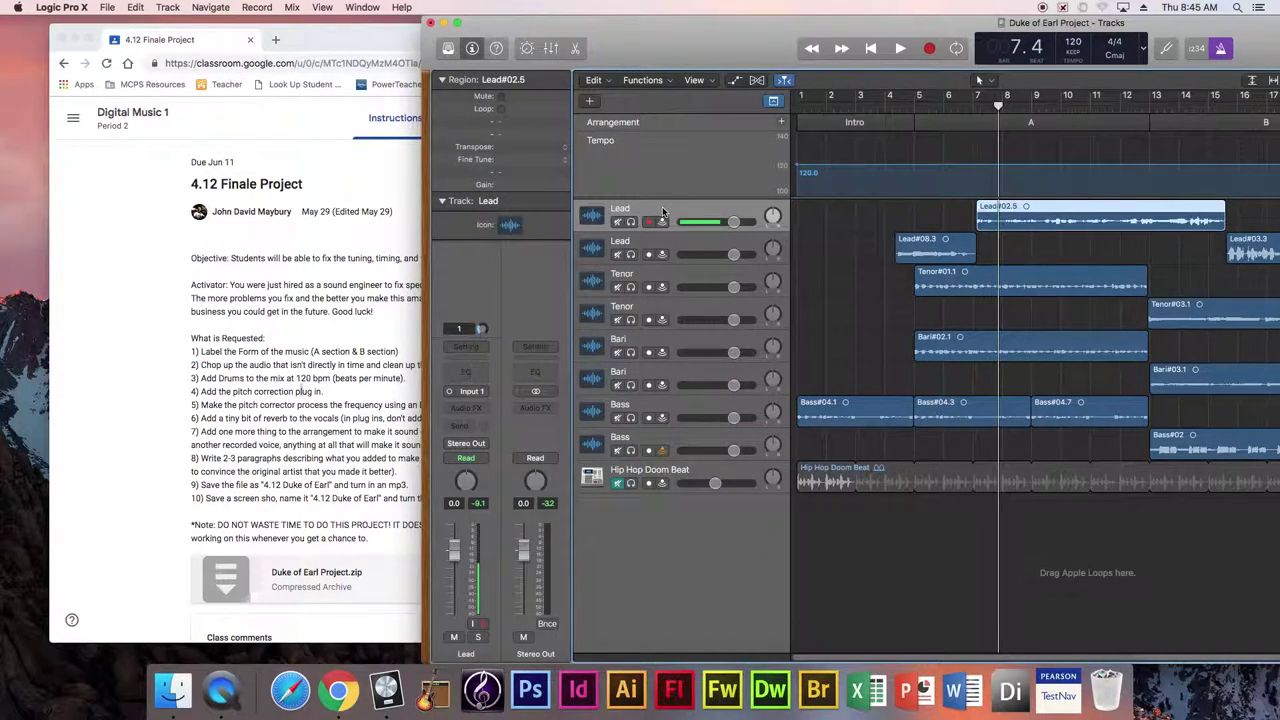
click(466, 414)
mouse_move(490, 436)
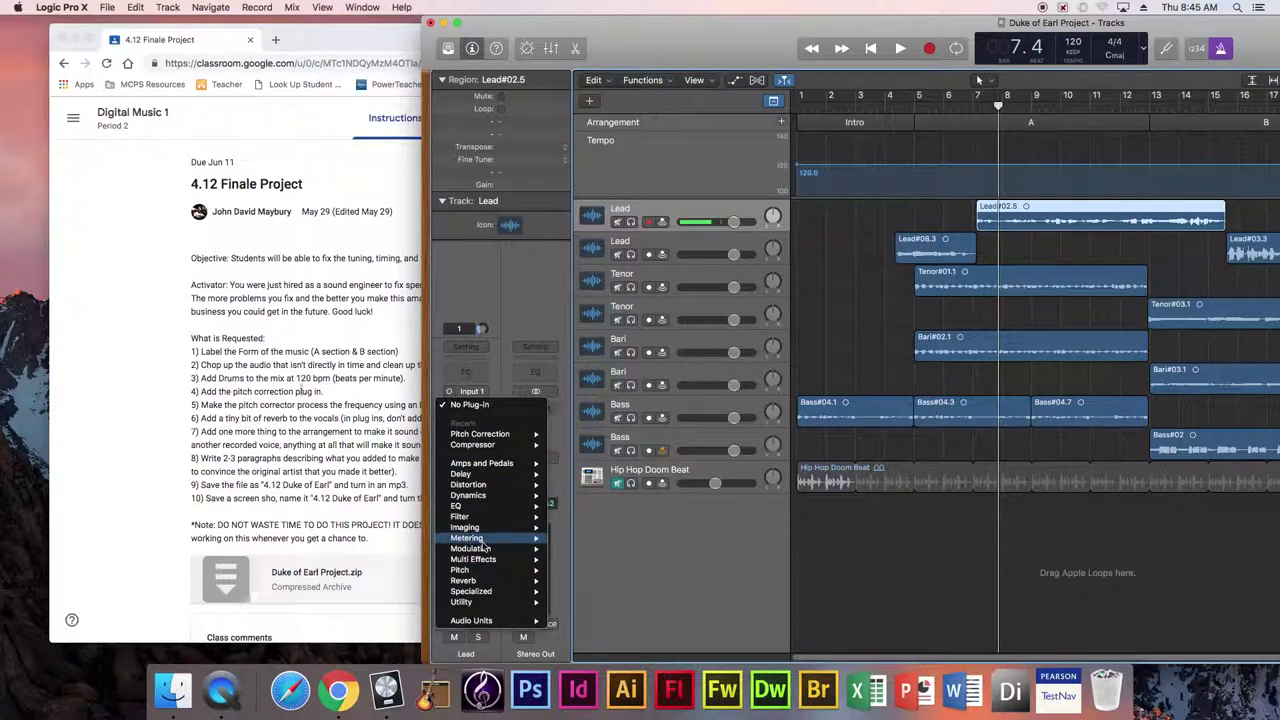
mouse_move(488, 572)
mouse_move(615, 571)
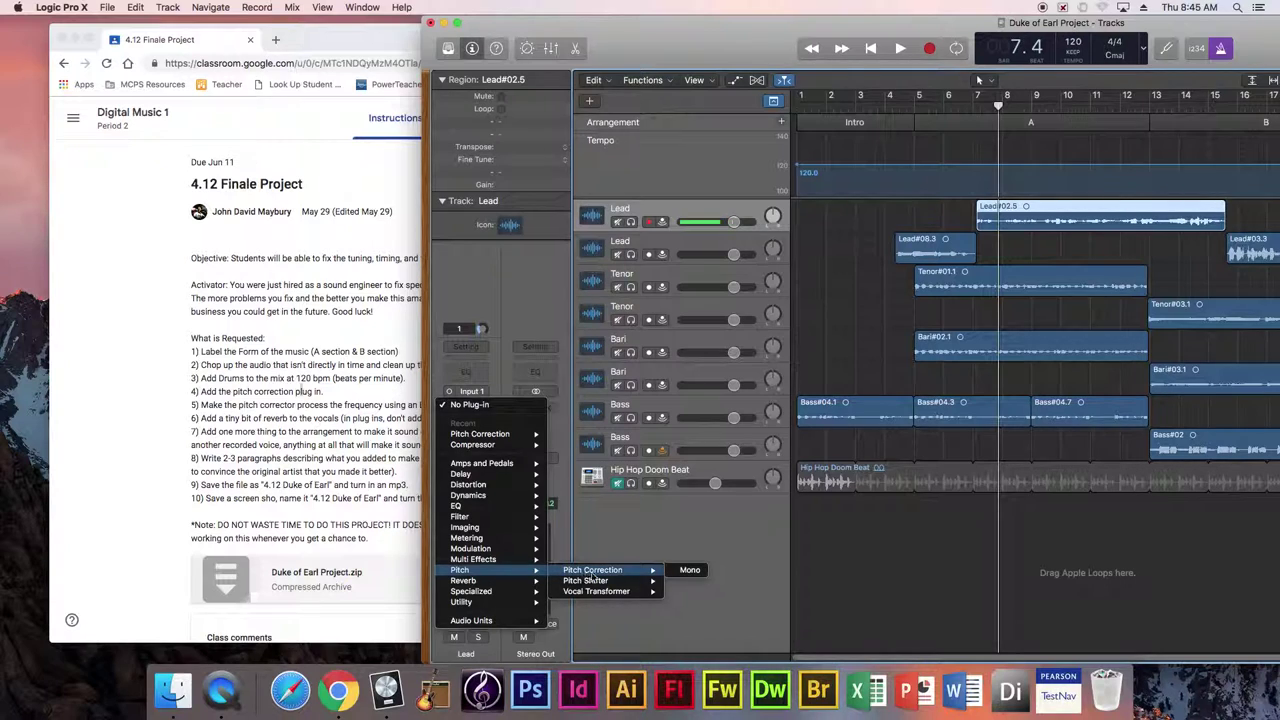
click(688, 571)
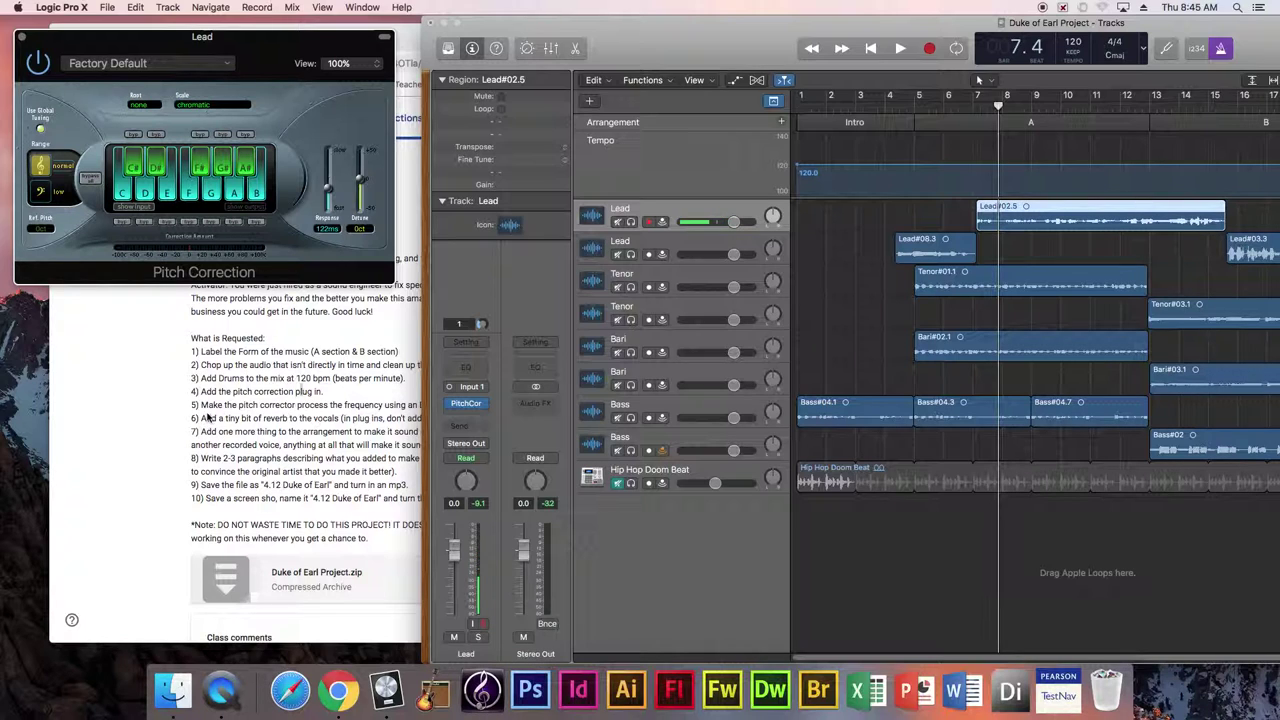
Step: Check instruction 5 on the assignment page and set the Lead track's Pitch Correction to a major scale with root E
click(357, 411)
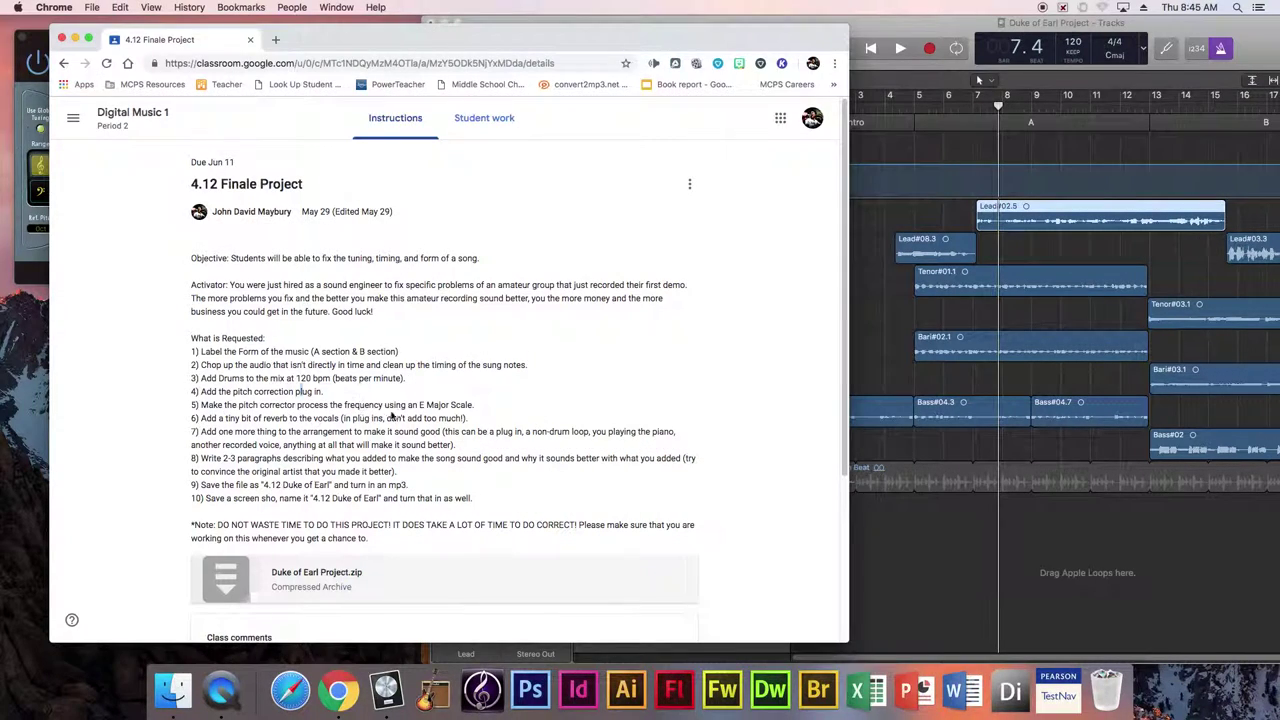
click(17, 112)
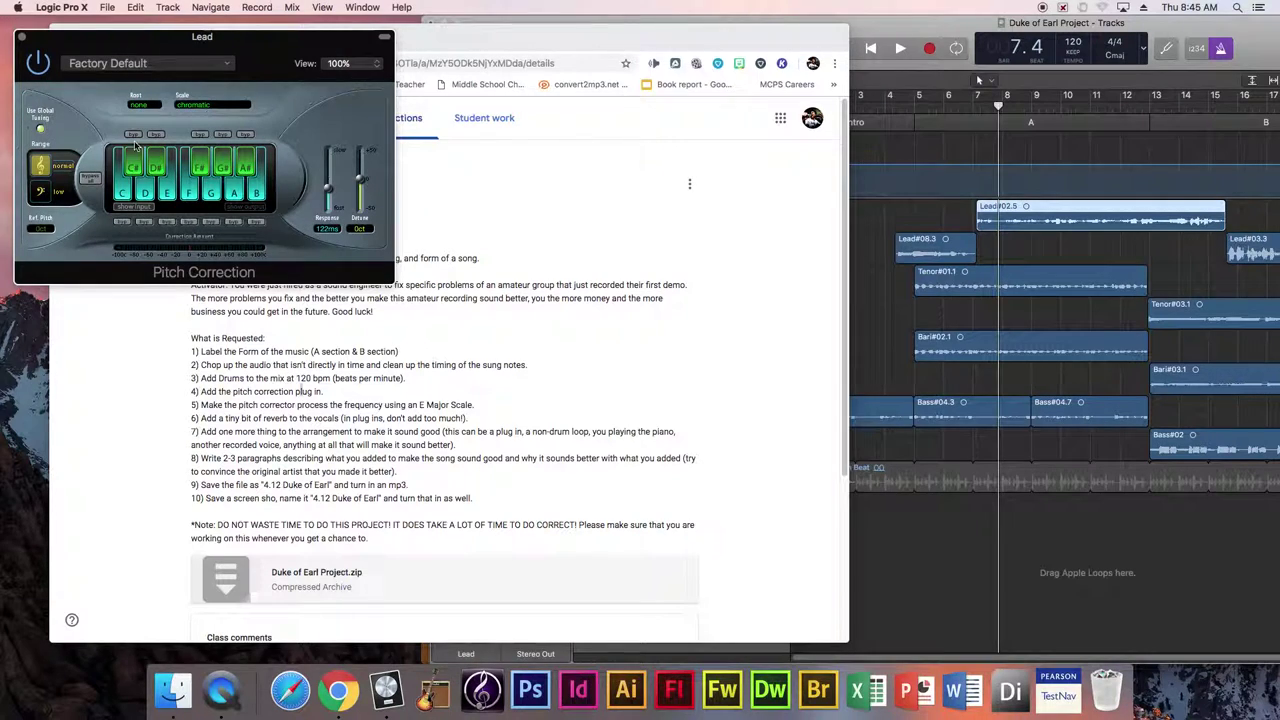
click(200, 108)
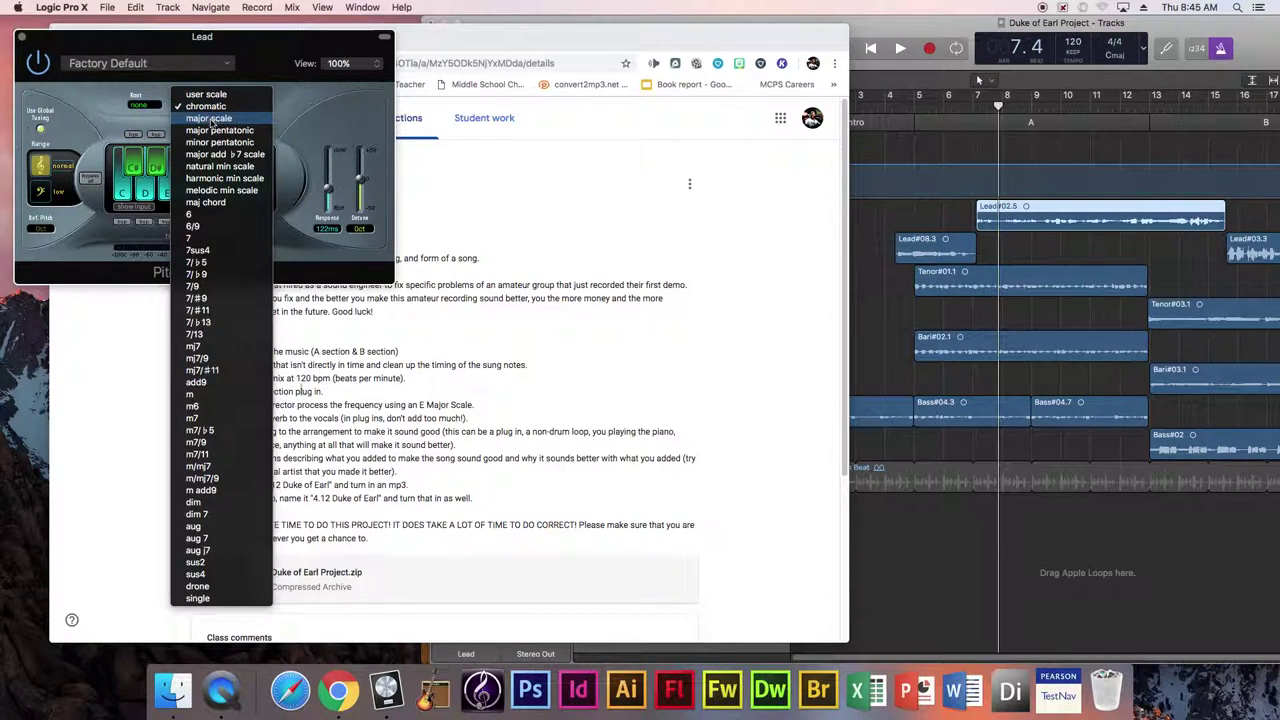
click(219, 120)
click(138, 106)
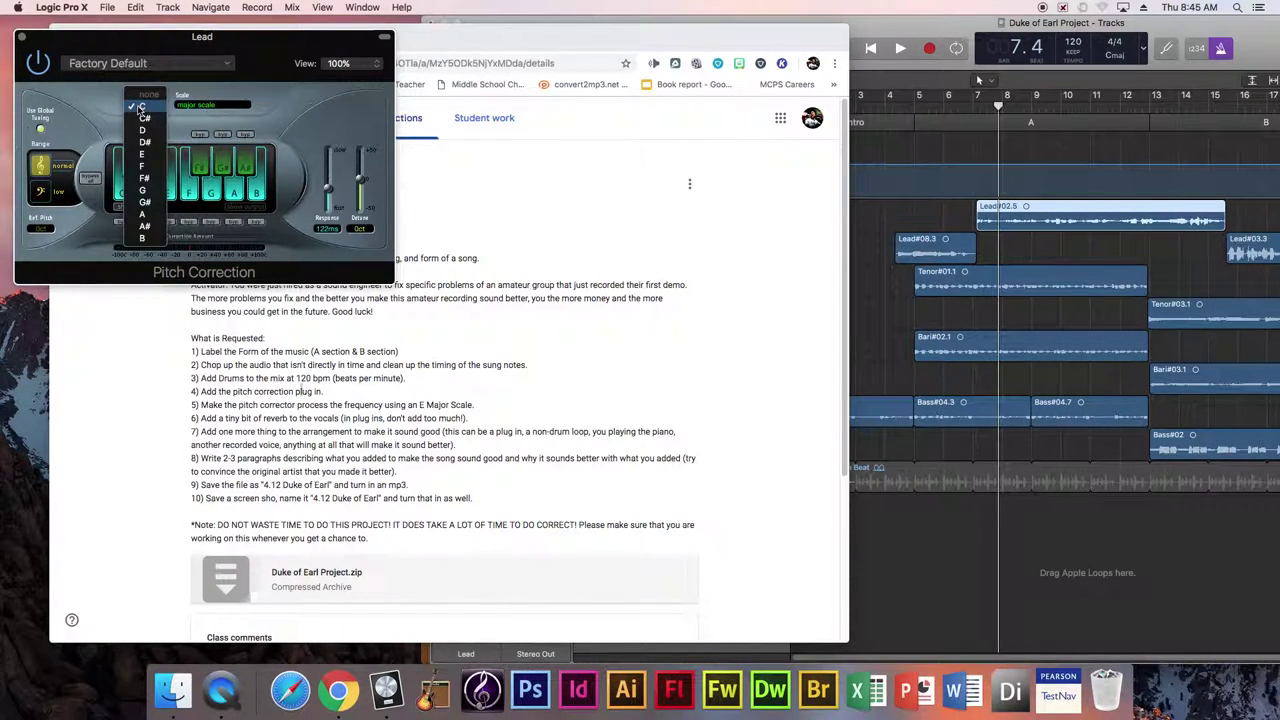
click(145, 160)
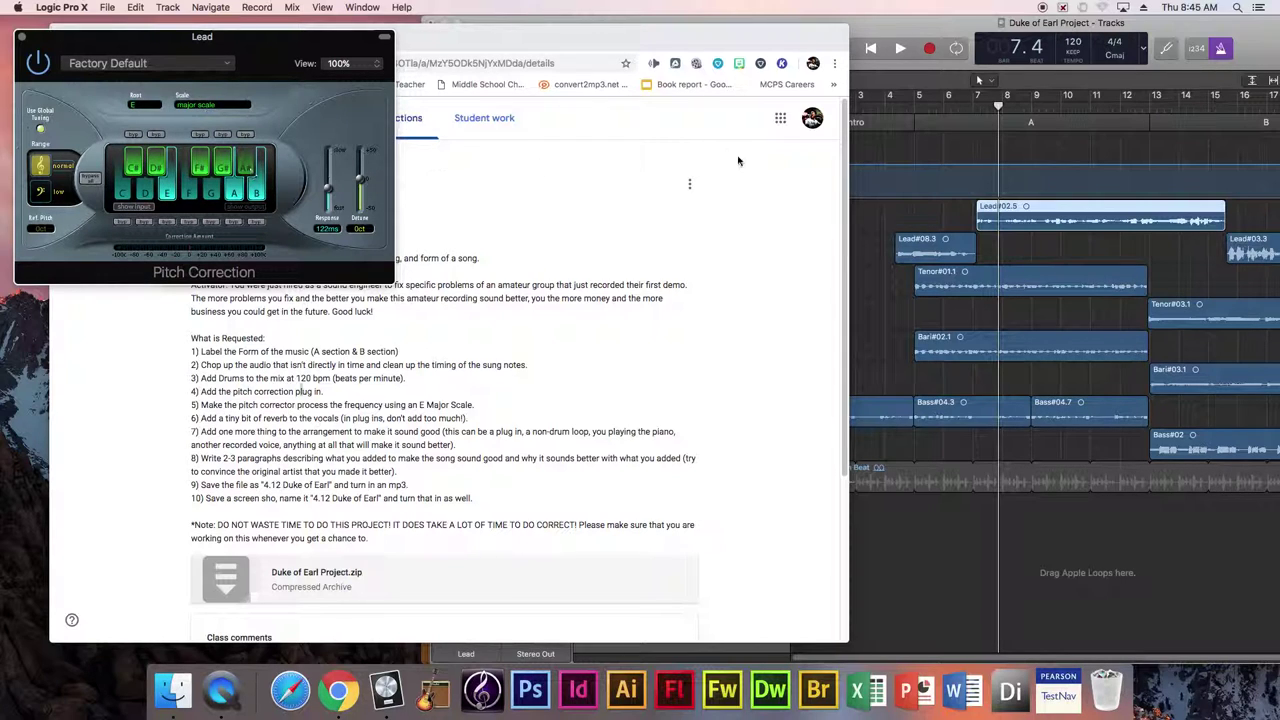
Step: Return to Logic Pro X and insert a Pitch Correction plug-in on the second Lead track
click(924, 140)
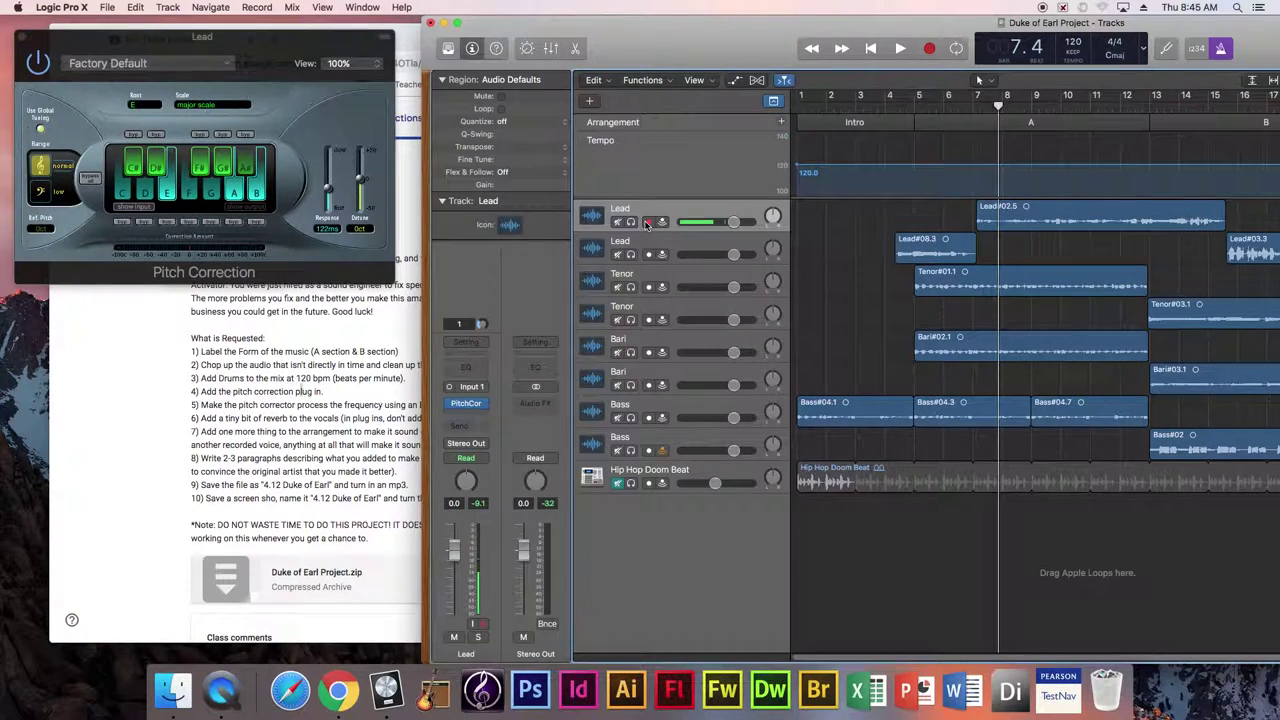
click(672, 242)
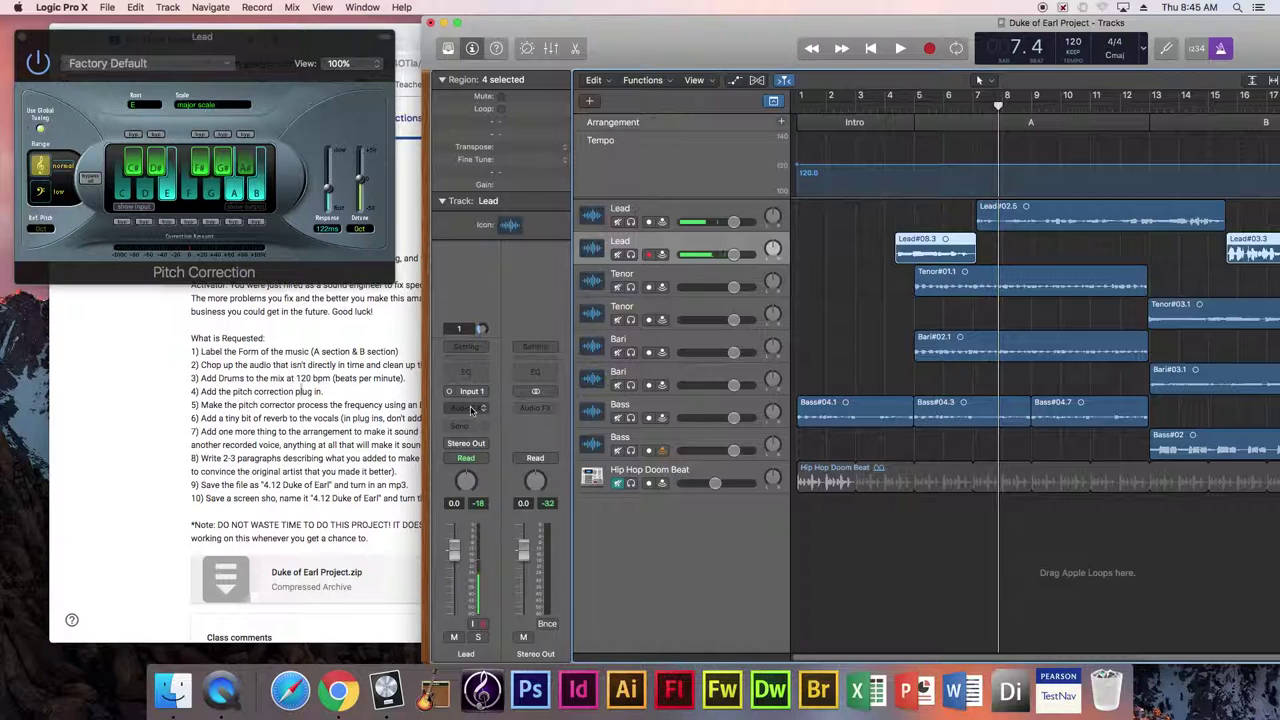
click(472, 404)
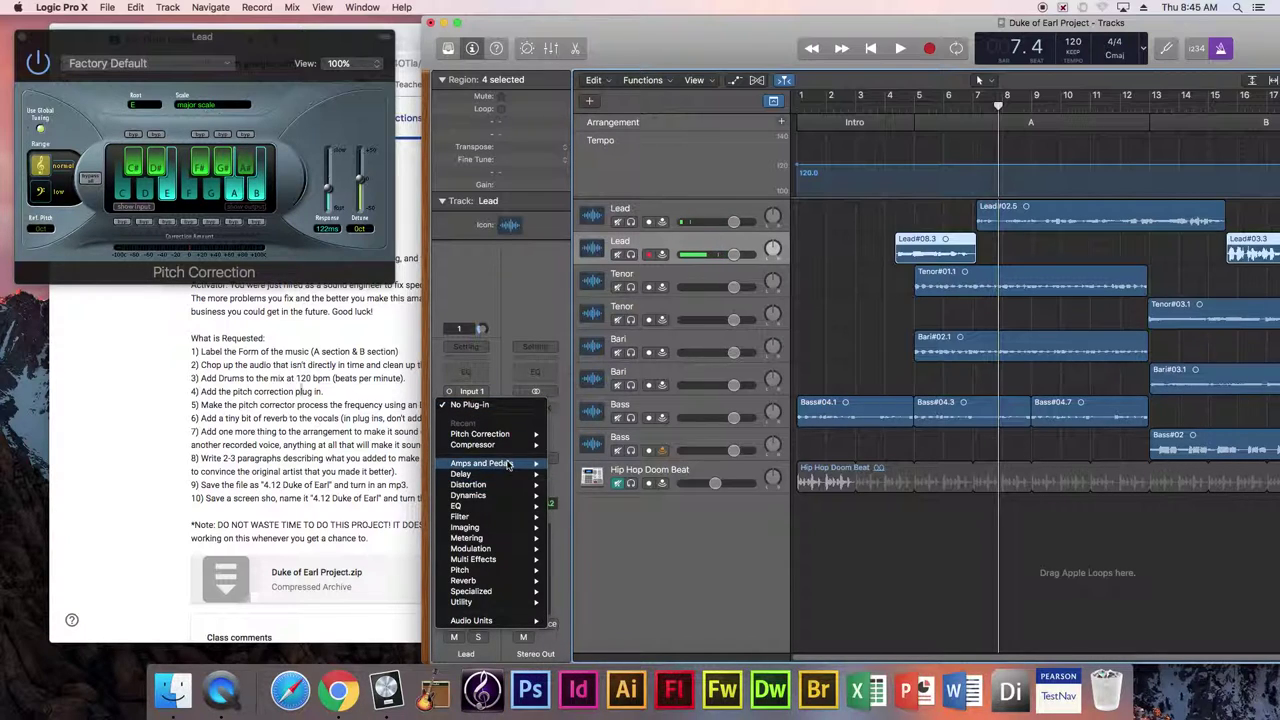
mouse_move(493, 595)
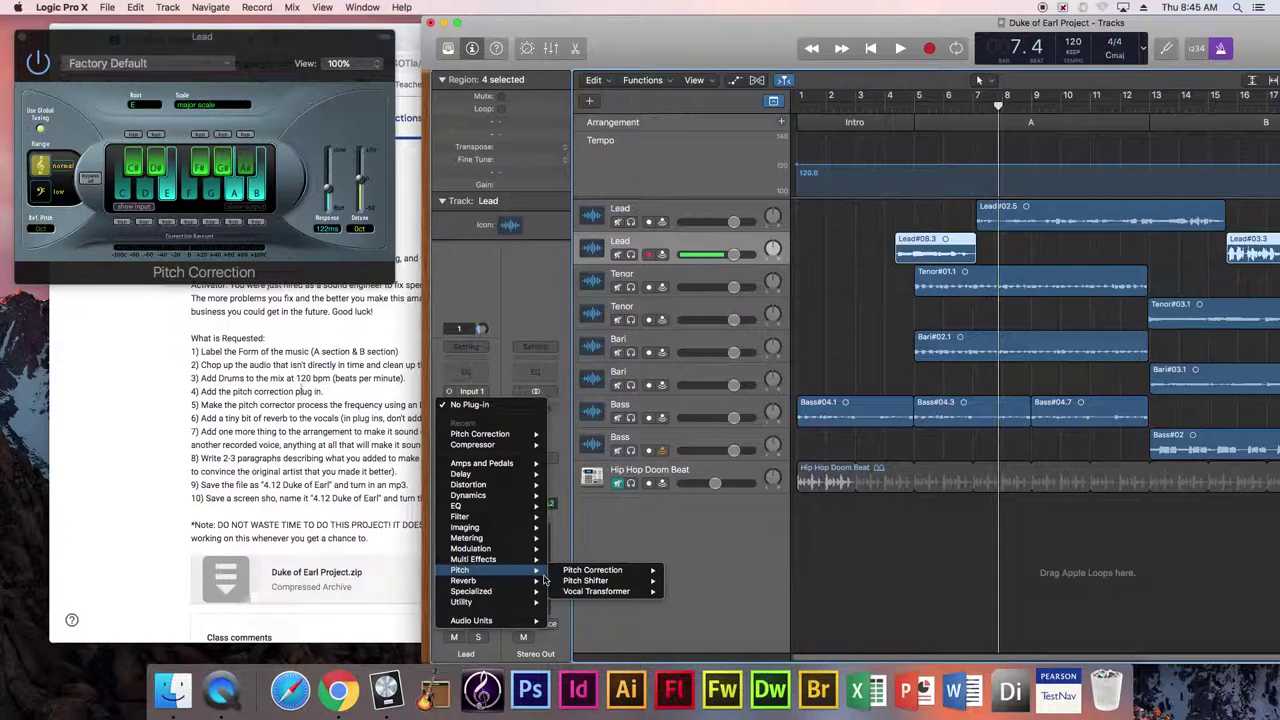
click(682, 573)
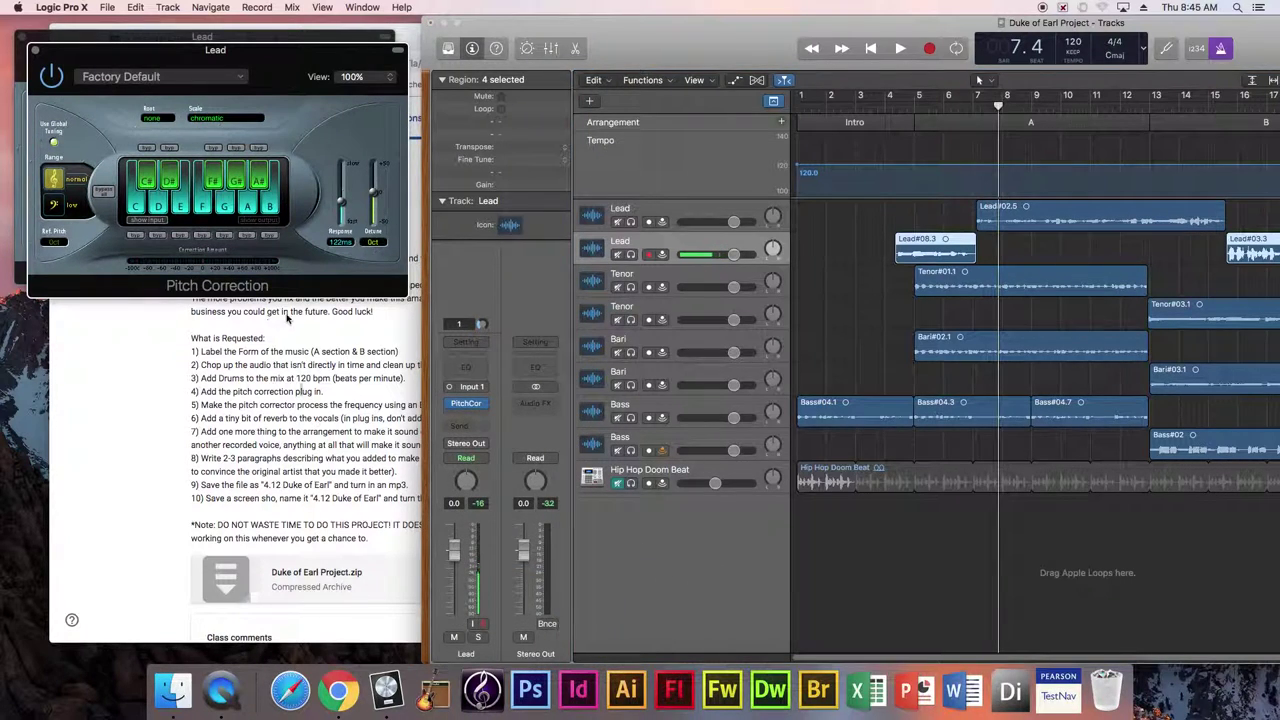
Step: Set the second Lead track's Pitch Correction to a major scale with root E
click(224, 119)
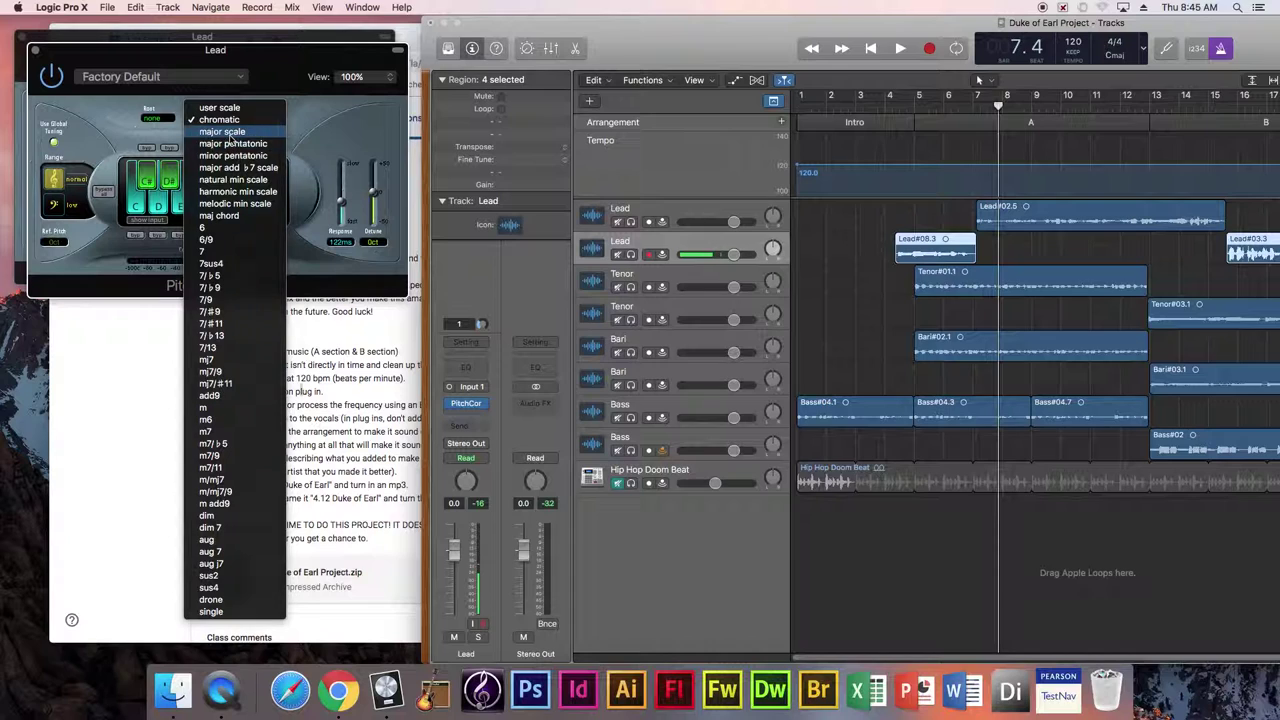
click(232, 133)
click(156, 119)
click(164, 174)
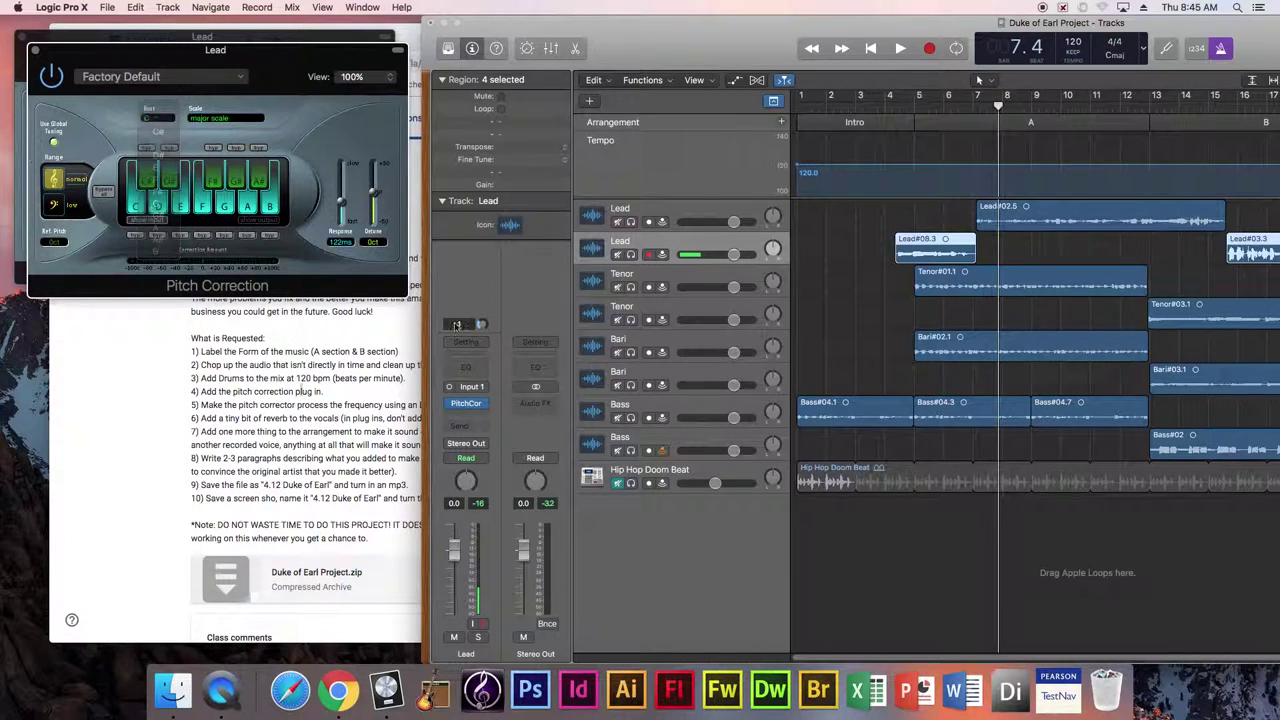
Step: Insert a Pitch Correction plug-in on the first Tenor track
click(604, 290)
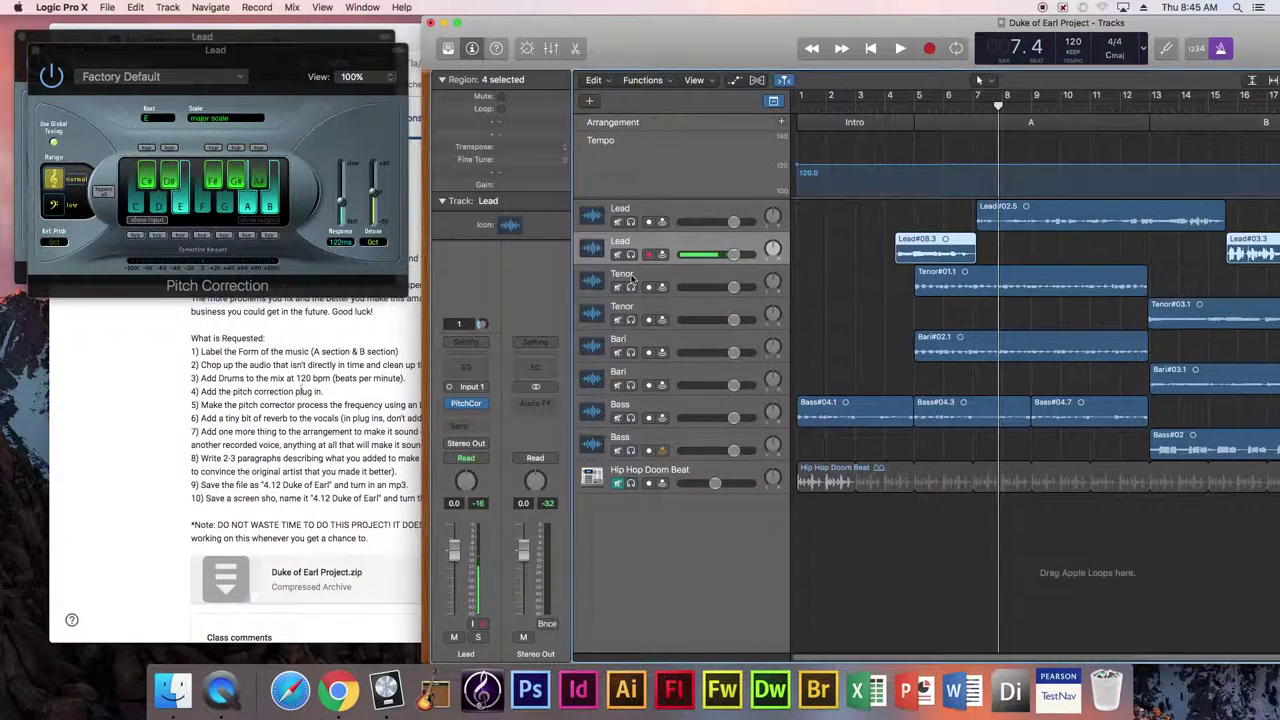
click(630, 280)
click(463, 410)
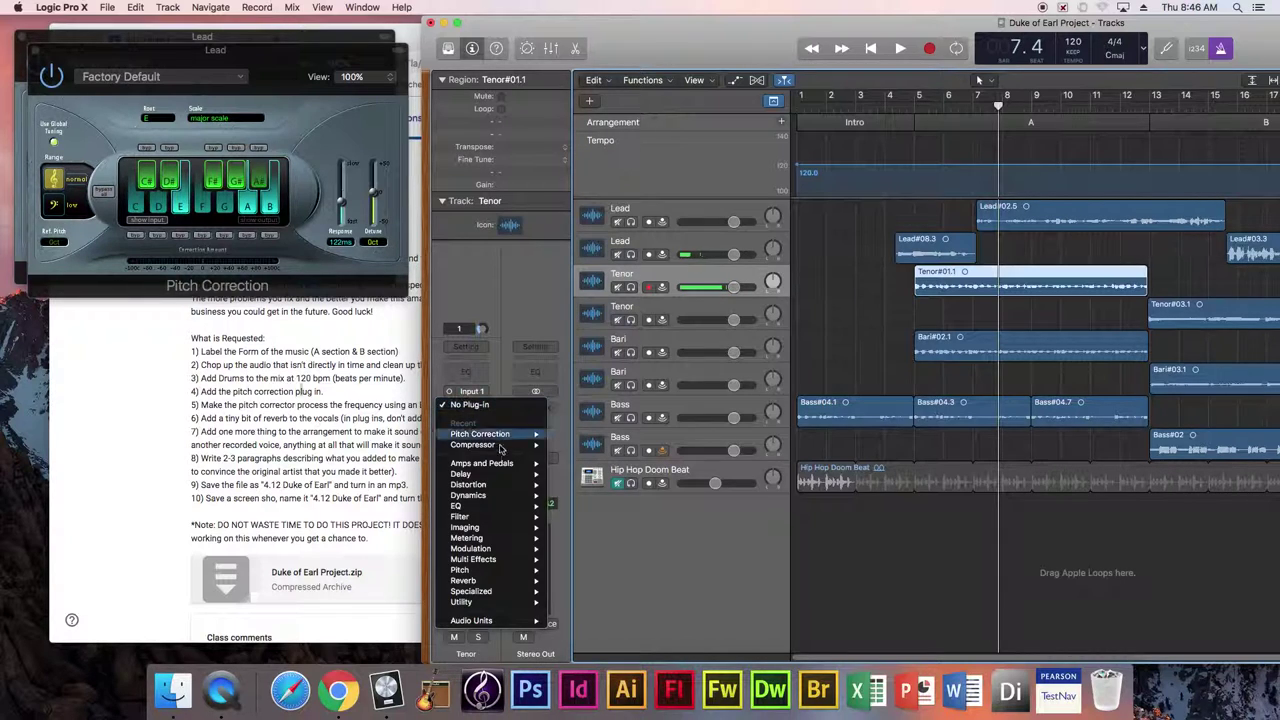
mouse_move(503, 476)
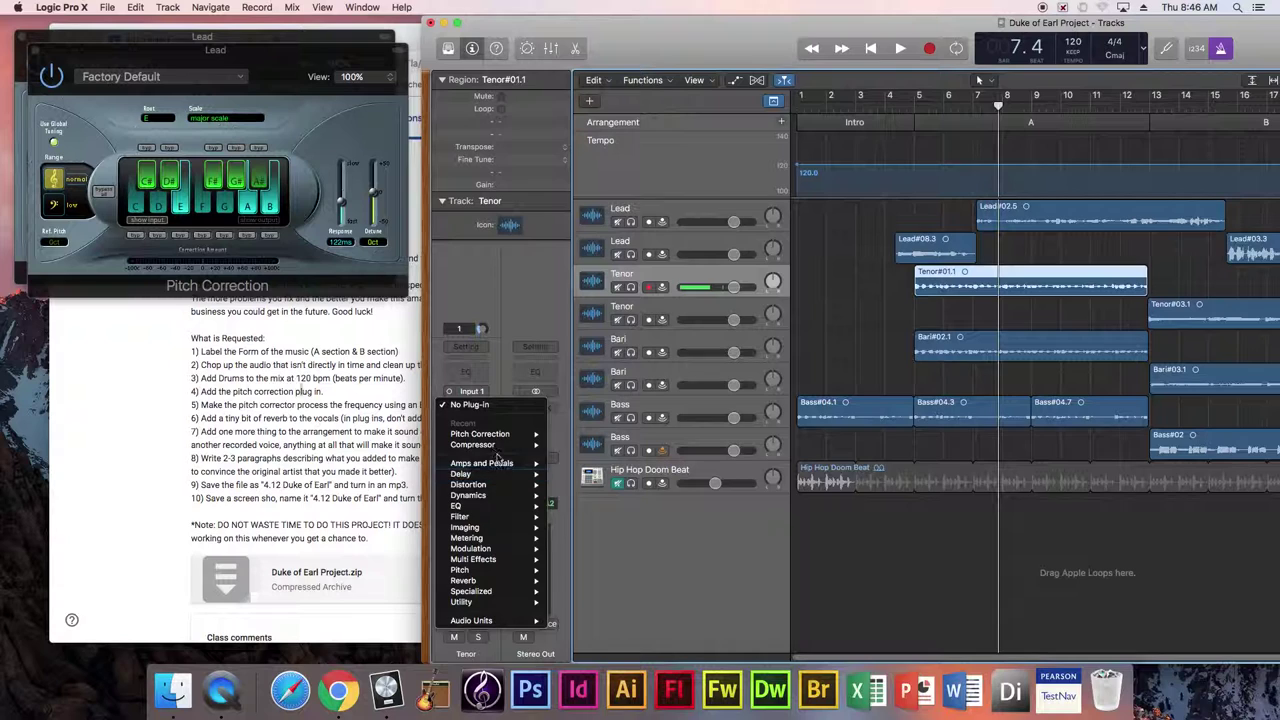
click(568, 434)
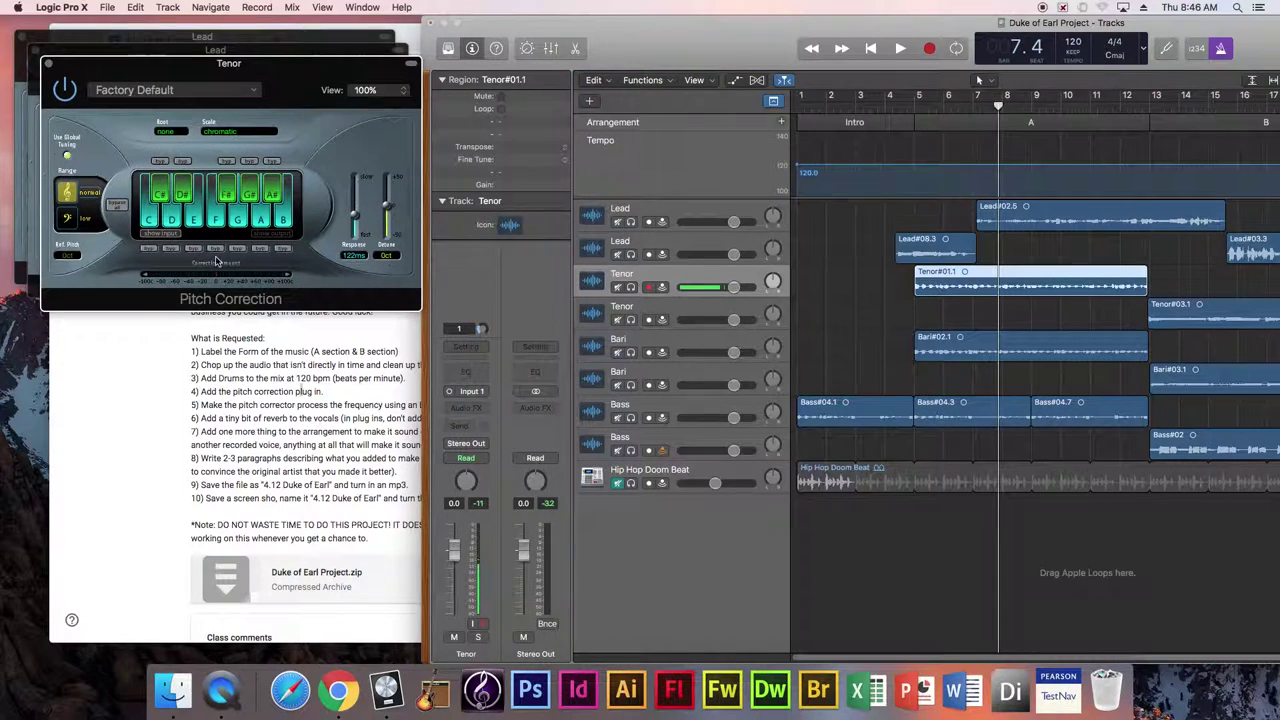
Step: Set the first Tenor track's Pitch Correction to a major scale with root E
click(228, 133)
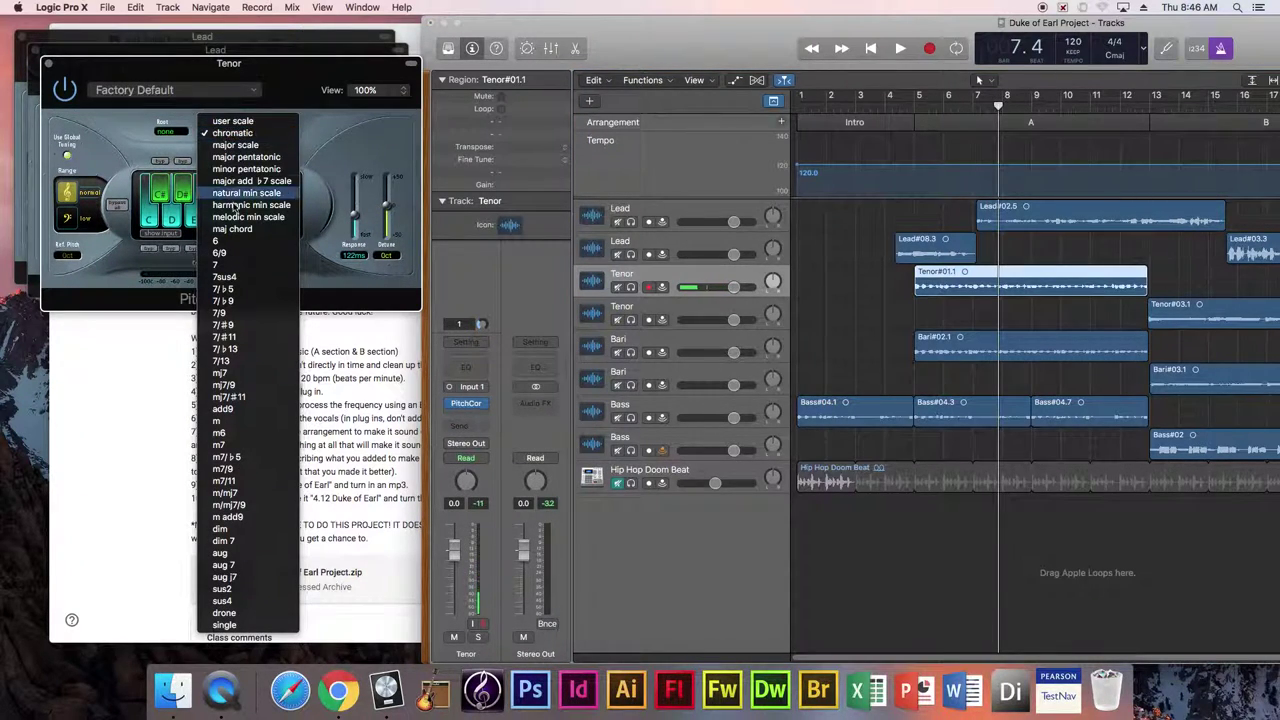
click(238, 147)
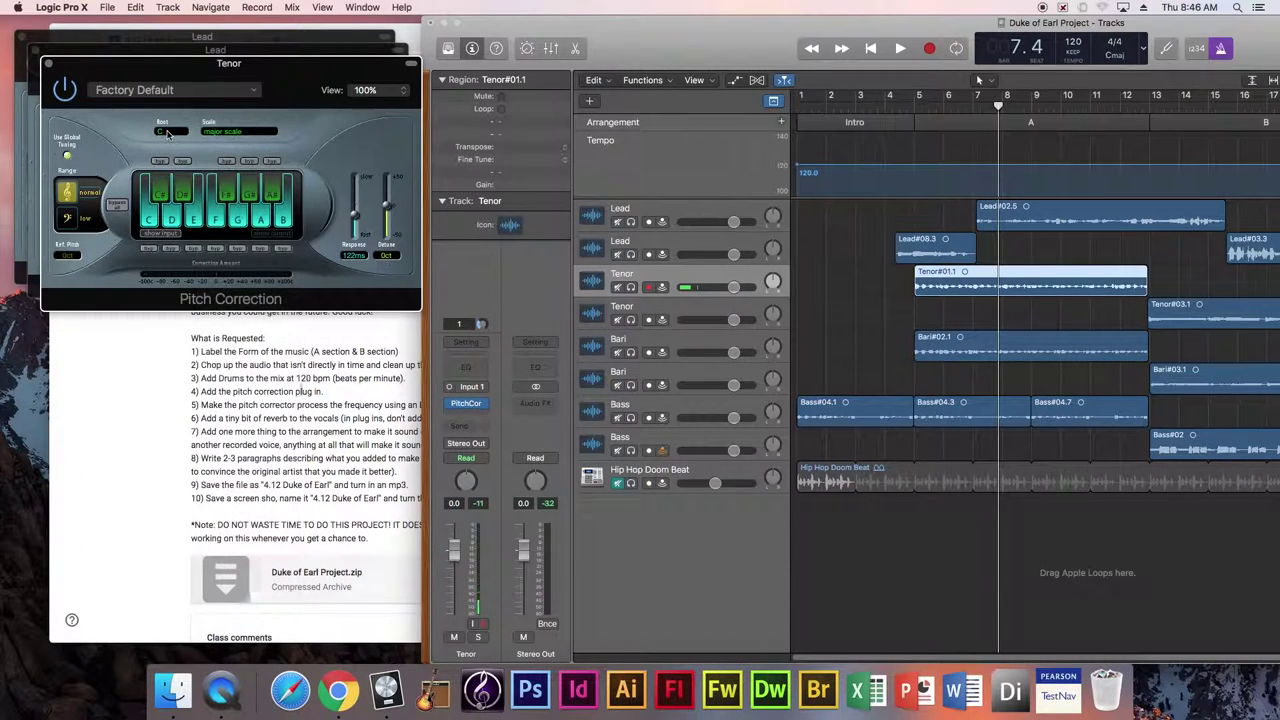
click(166, 131)
click(170, 181)
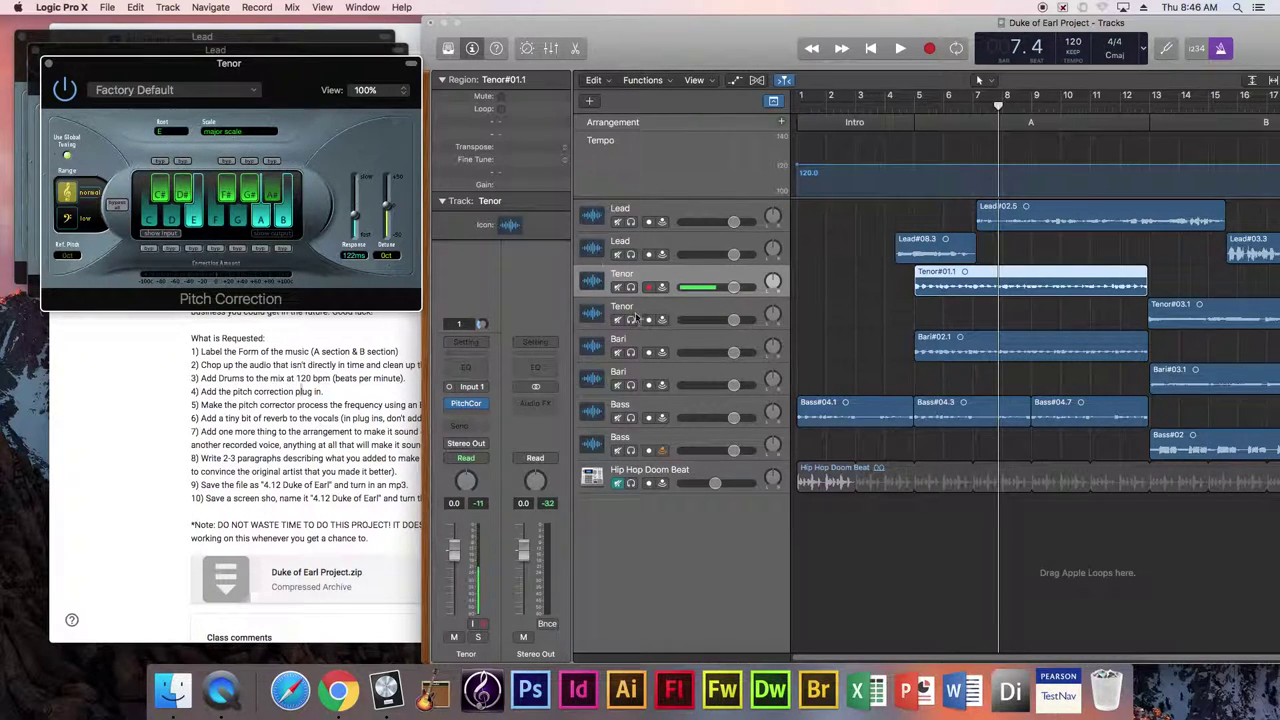
Step: Insert a Pitch Correction plug-in on the second Tenor track
click(627, 317)
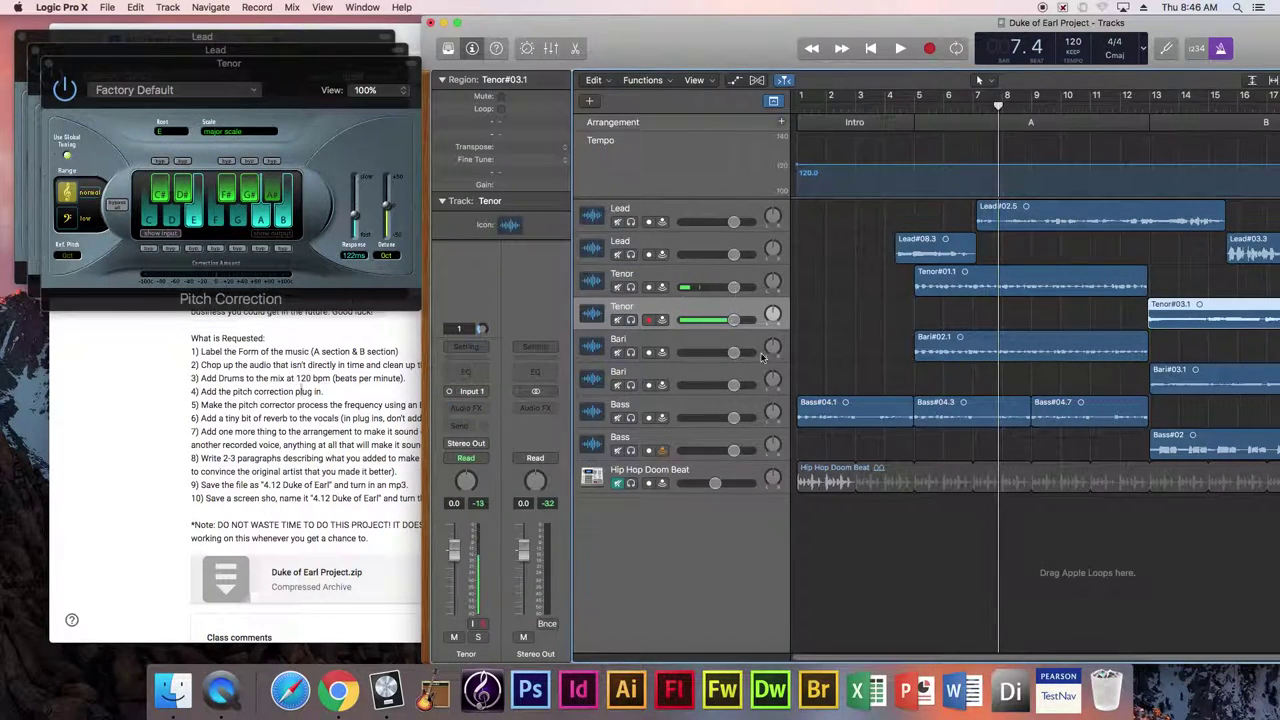
click(465, 411)
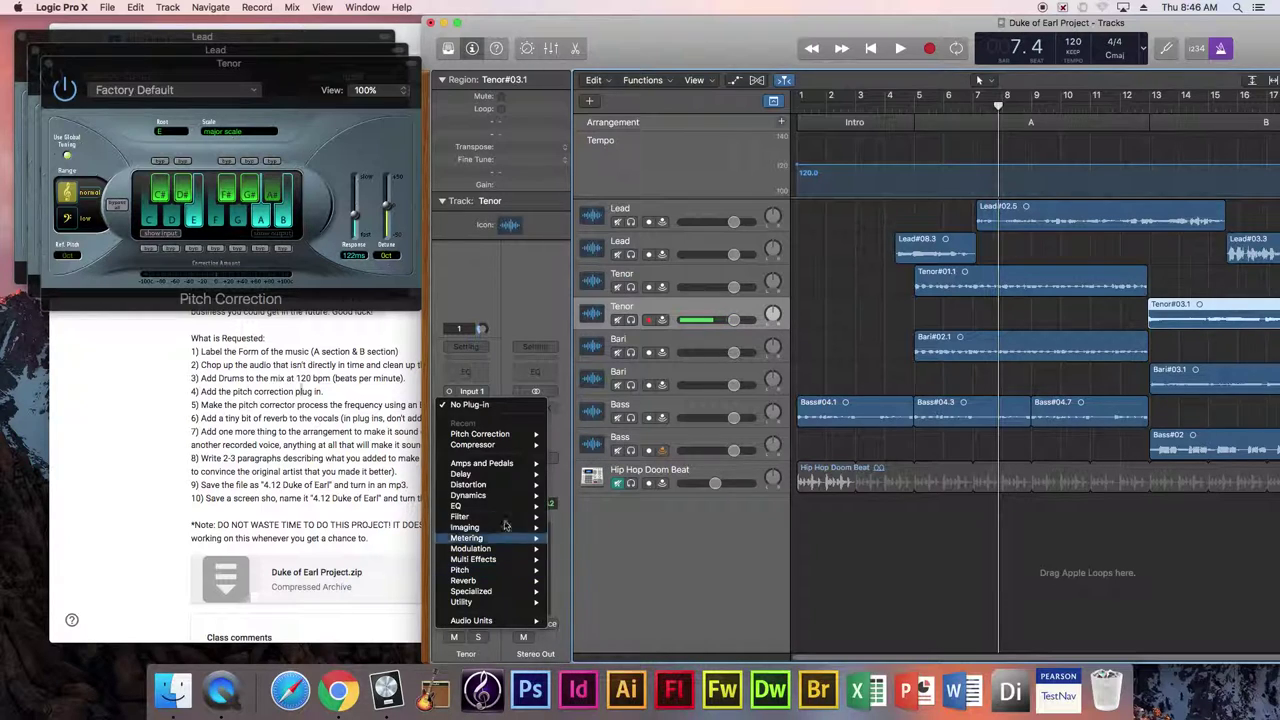
mouse_move(495, 434)
click(575, 440)
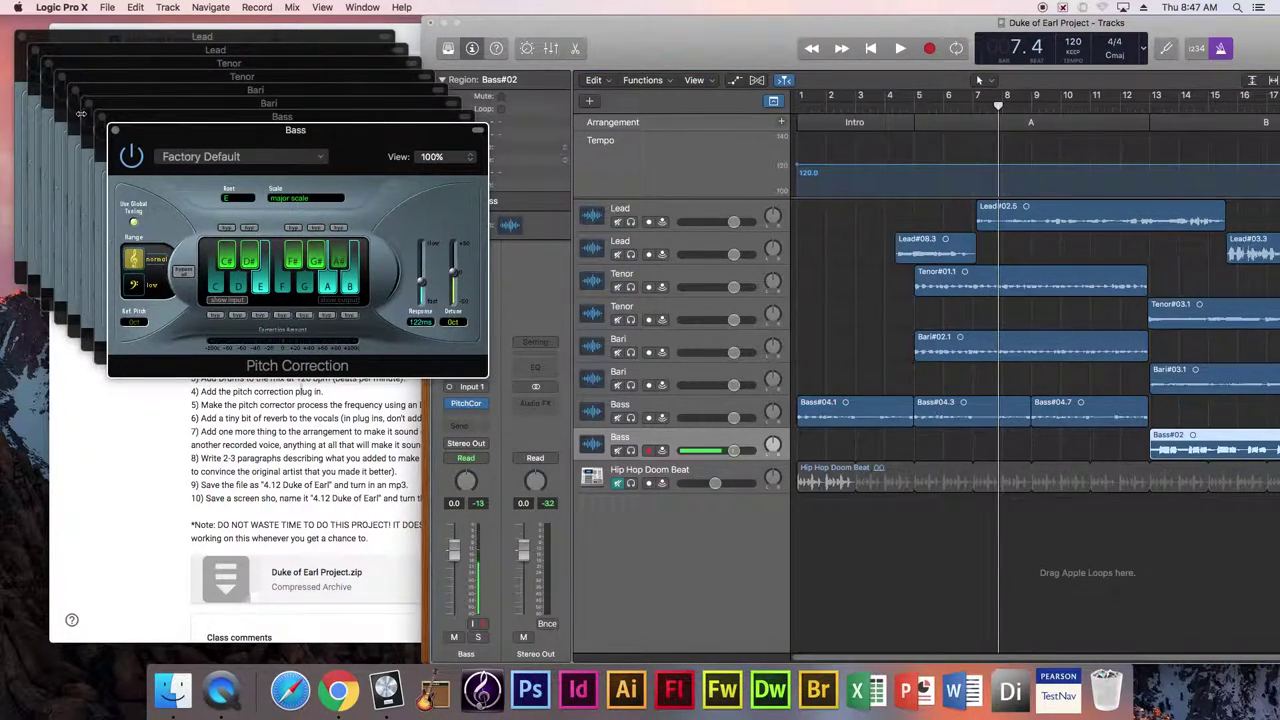
Step: Close all the open Pitch Correction plug-in windows, from the Bass tracks back to the first Lead track
click(115, 133)
click(102, 119)
click(89, 106)
click(76, 92)
click(62, 79)
click(50, 63)
click(37, 49)
click(24, 36)
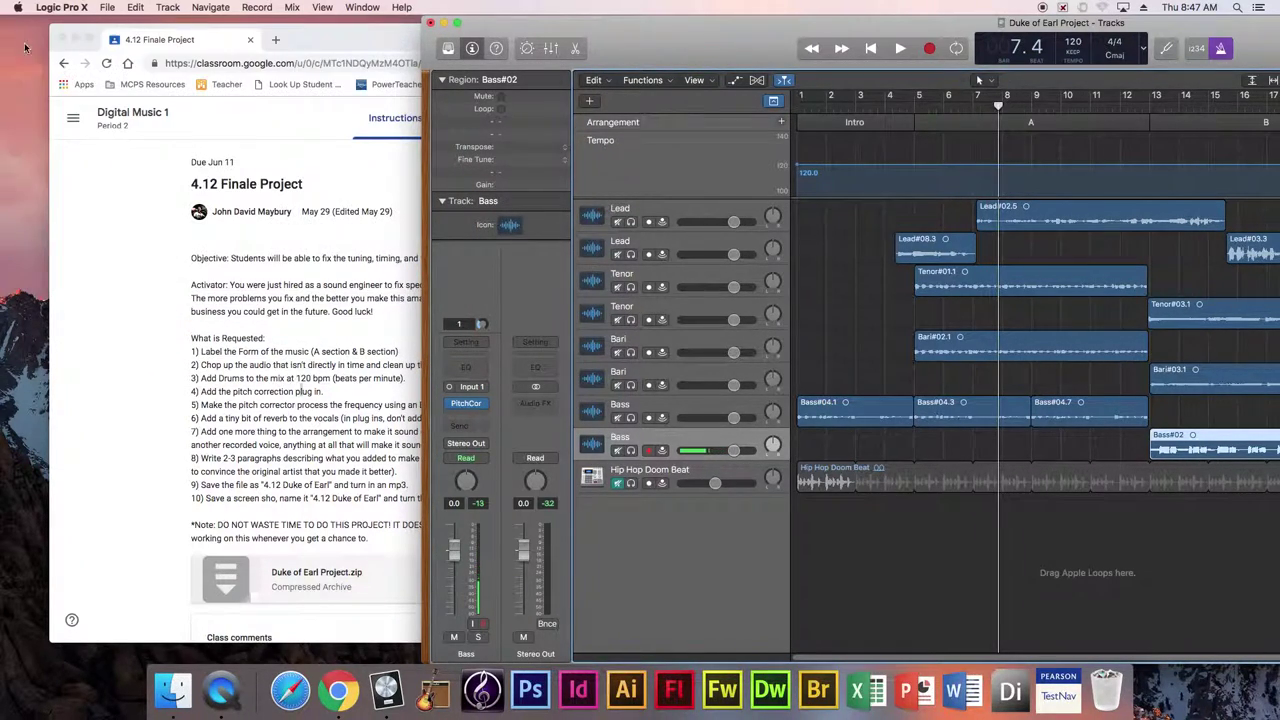
Step: Play the song from the beginning through bar 6, then play the start of the B section to hear the corrected vocals
key(Return)
key(space)
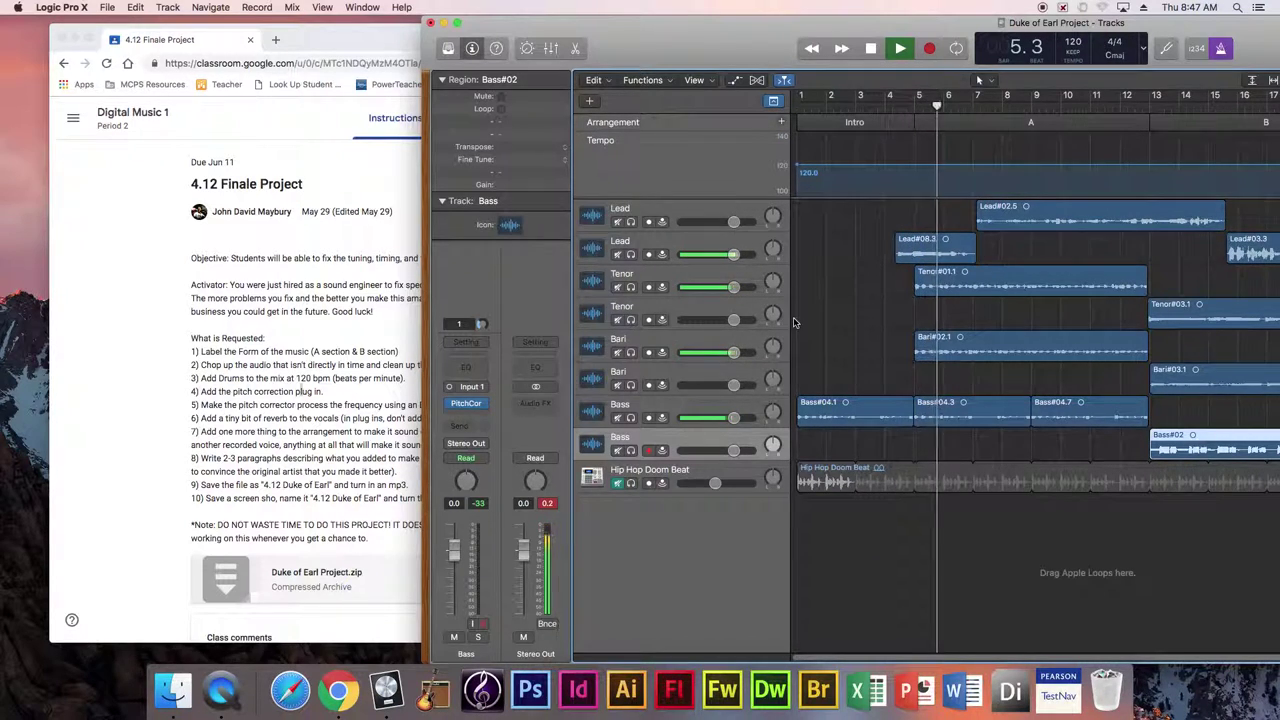
key(space)
drag(850, 655, 927, 653)
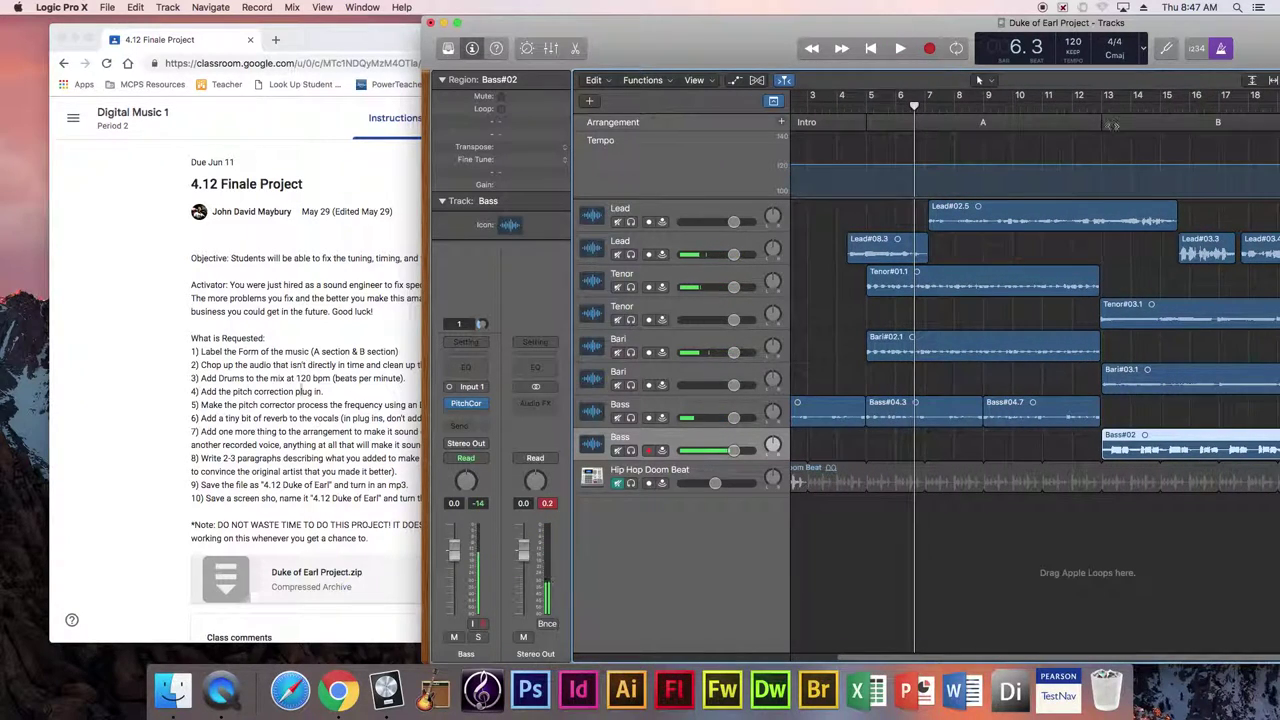
key(space)
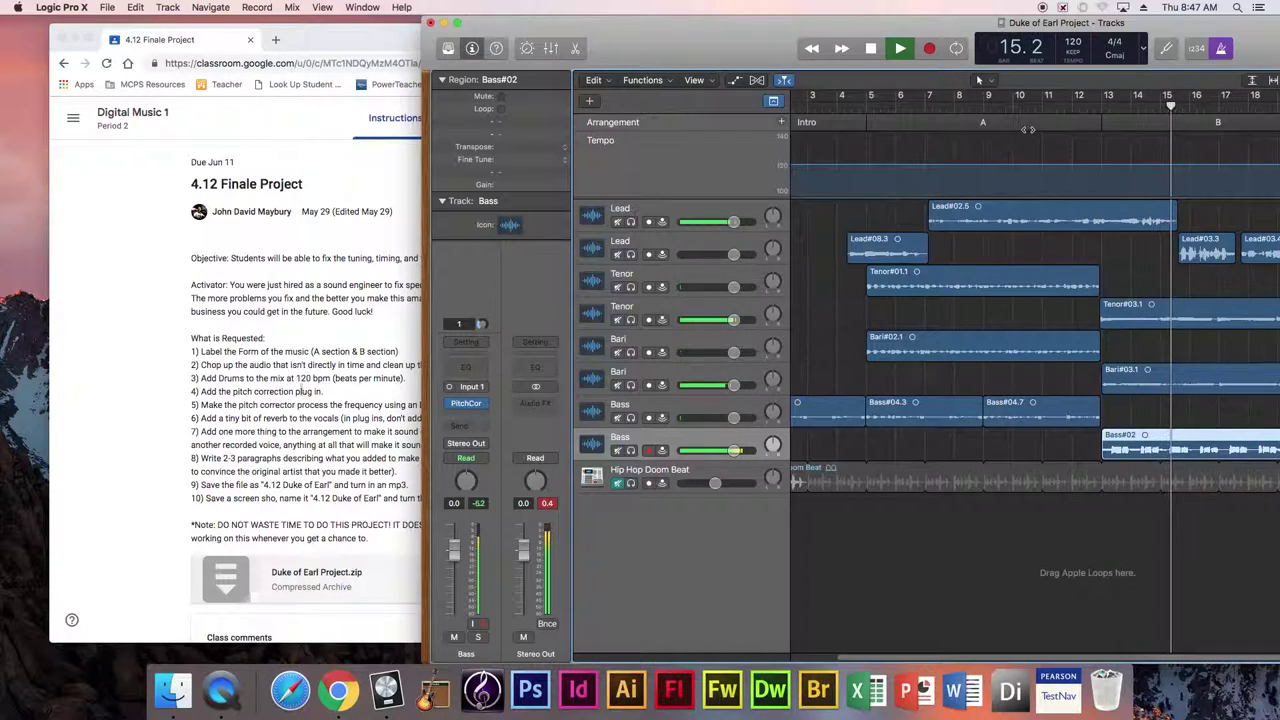
key(space)
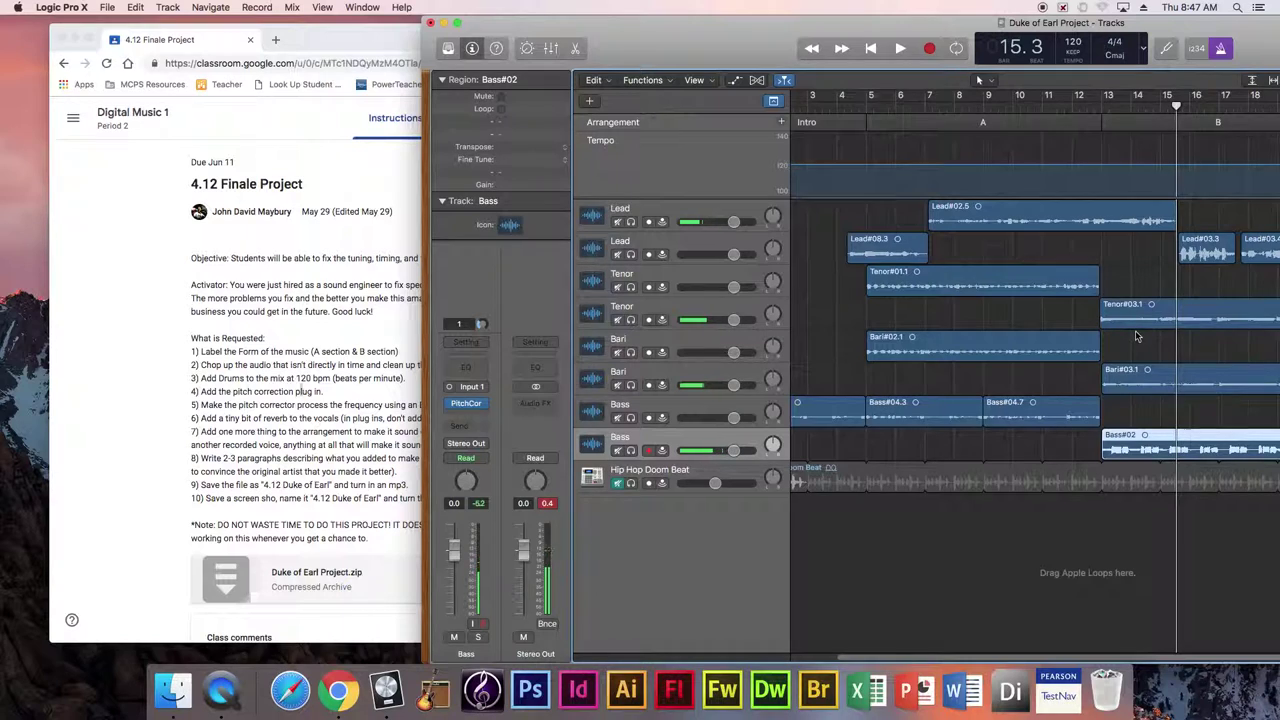
Step: Play the B section from about bar 13 and bypass Pitch Correction on the second Tenor track
click(1092, 106)
key(space)
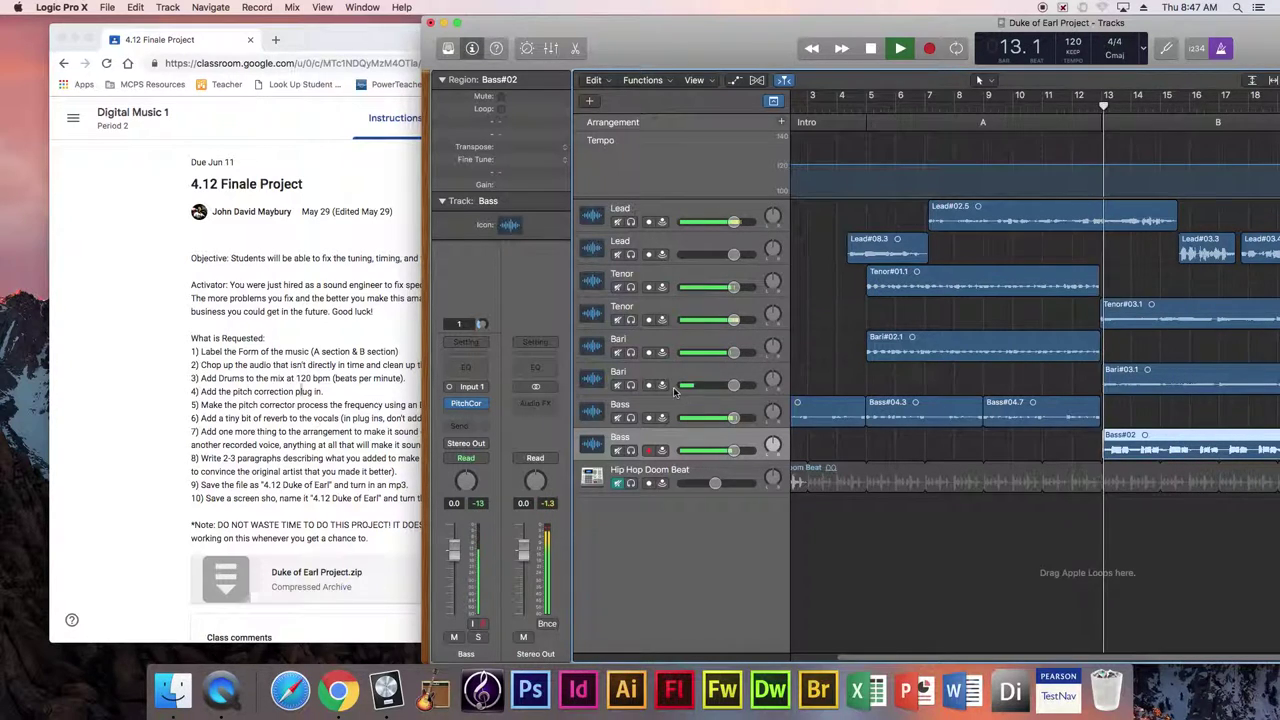
click(655, 328)
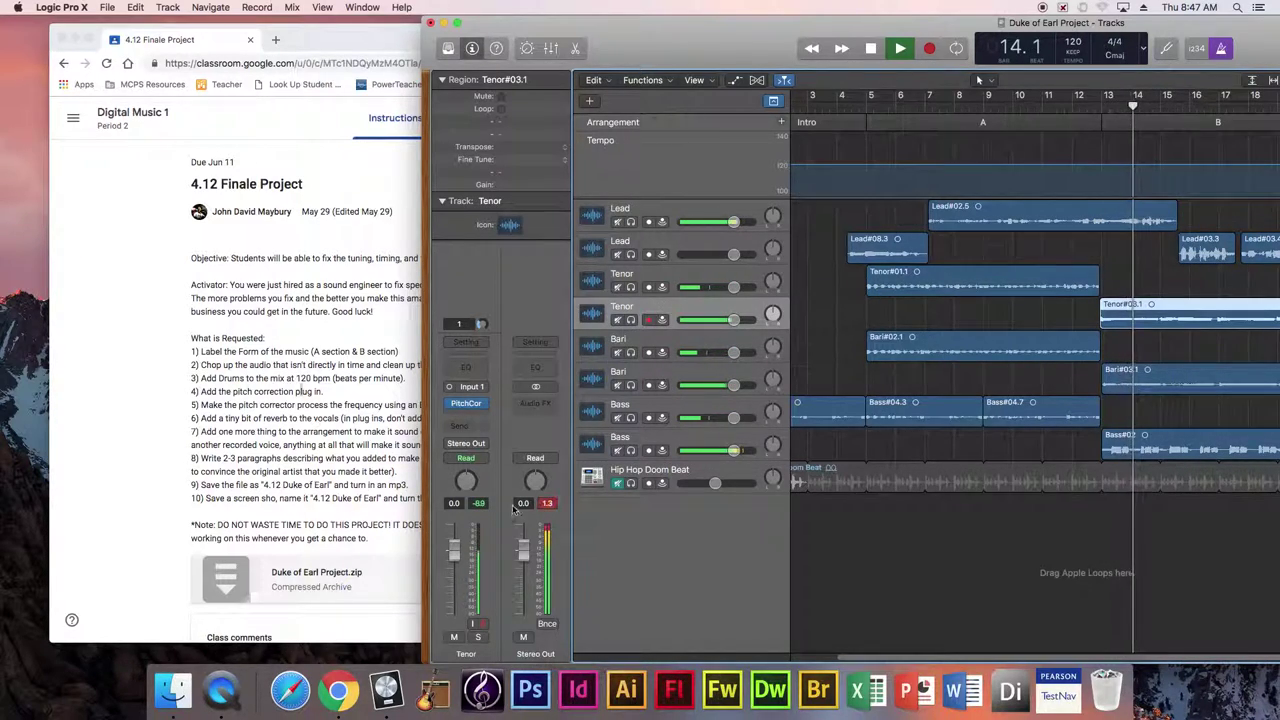
key(space)
mouse_move(450, 408)
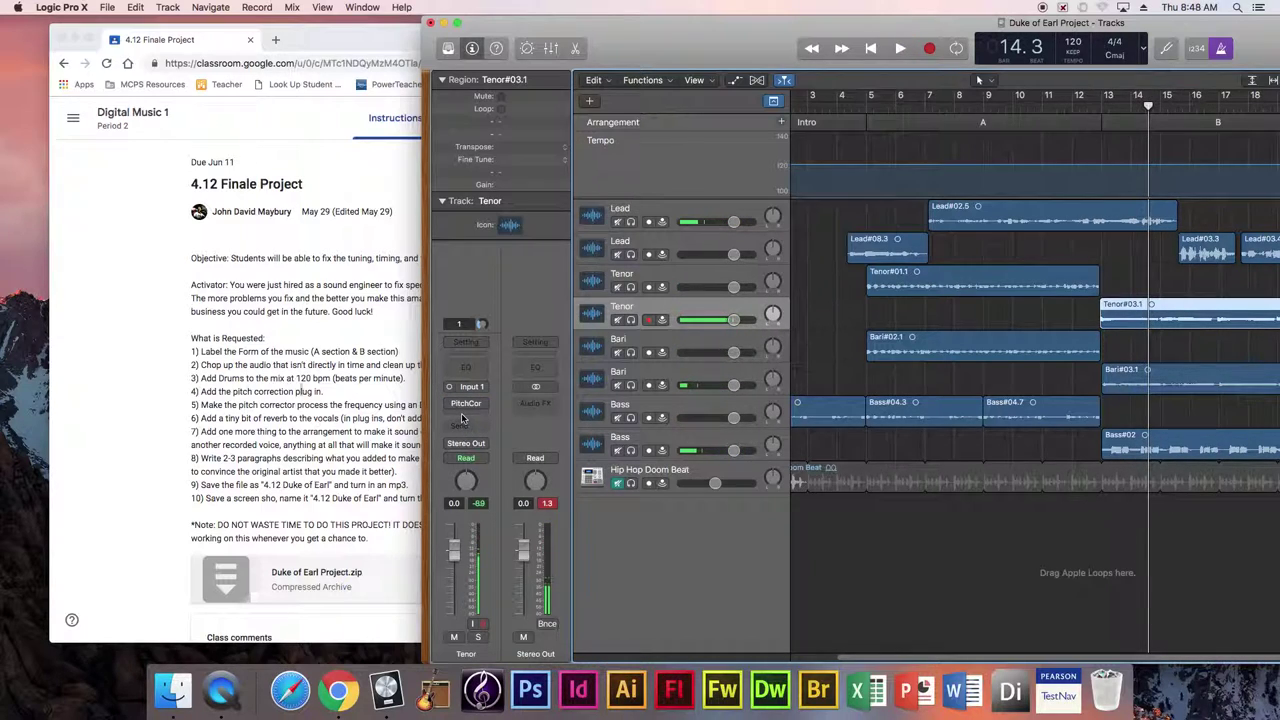
Step: Bypass Pitch Correction on the second Bari track and replay the start of the B section to compare the sound
click(1170, 380)
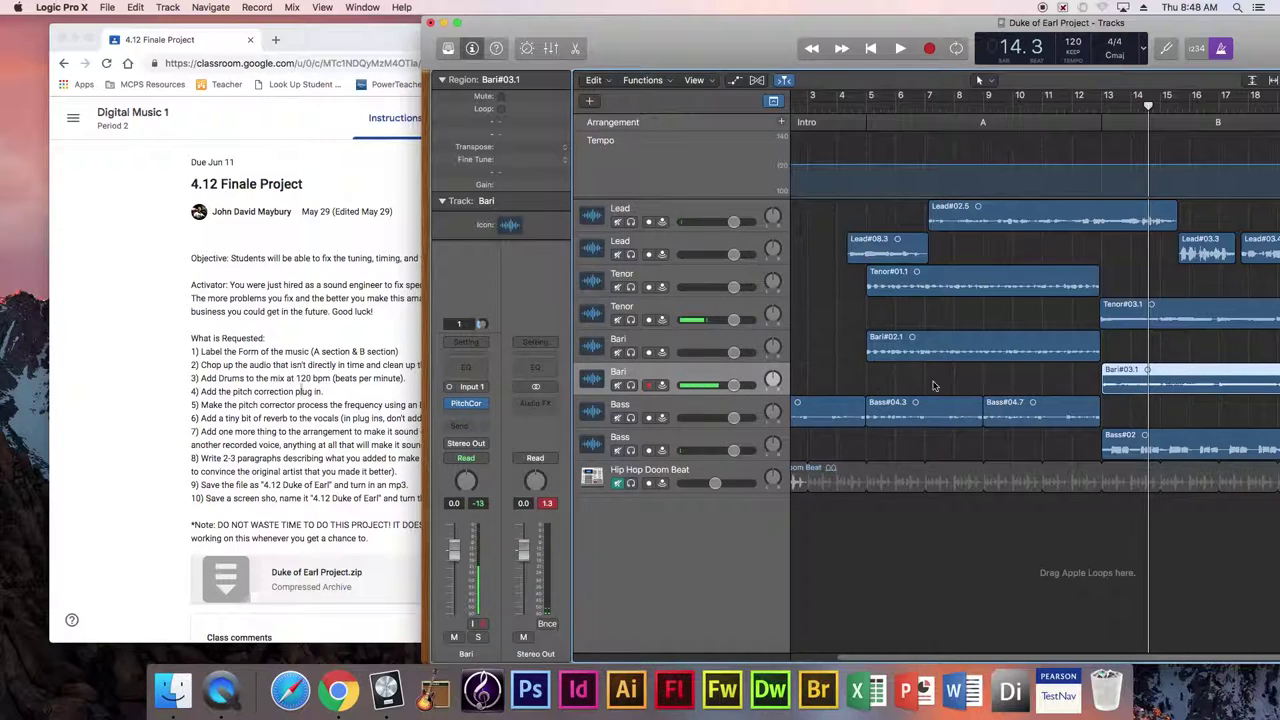
click(1092, 128)
key(space)
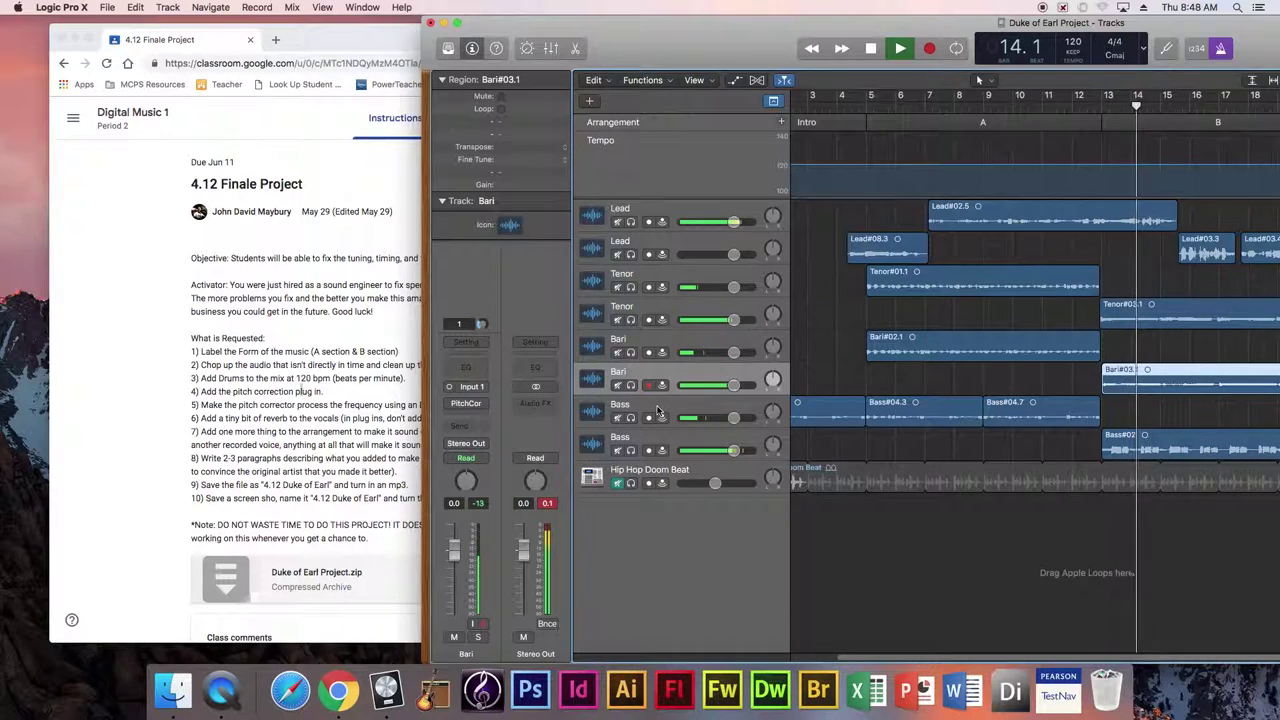
key(space)
key(space)
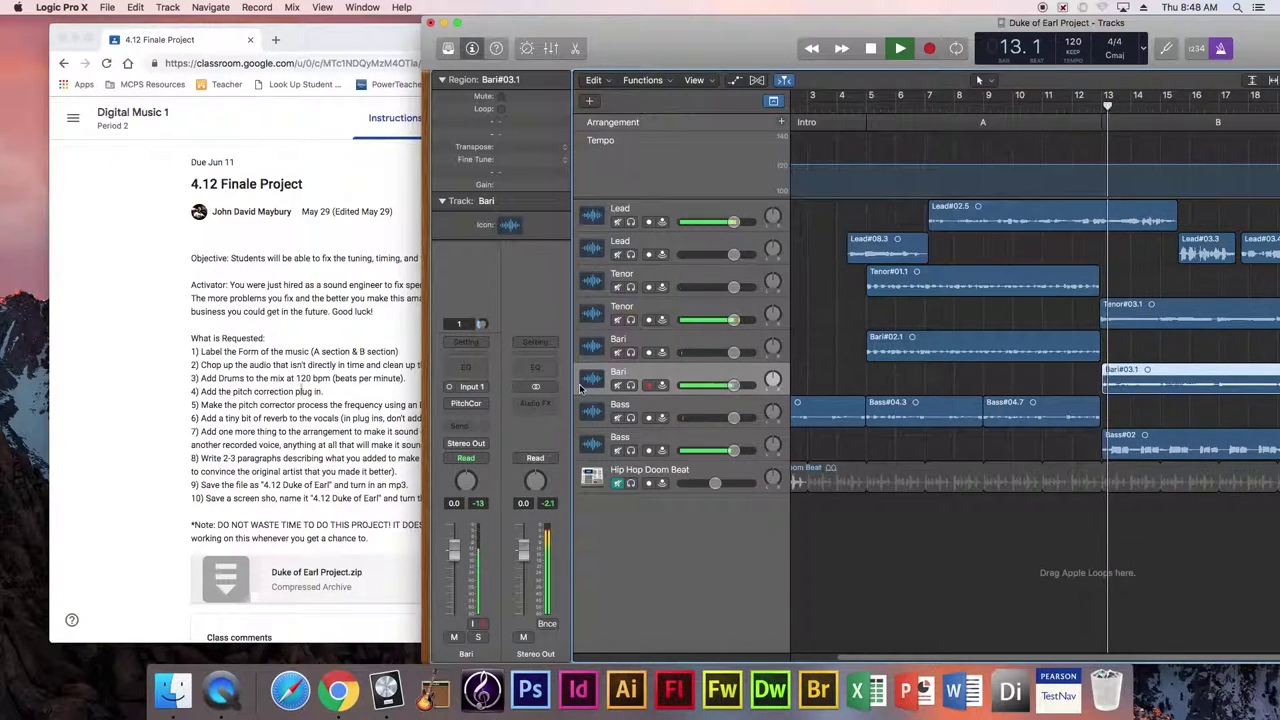
key(space)
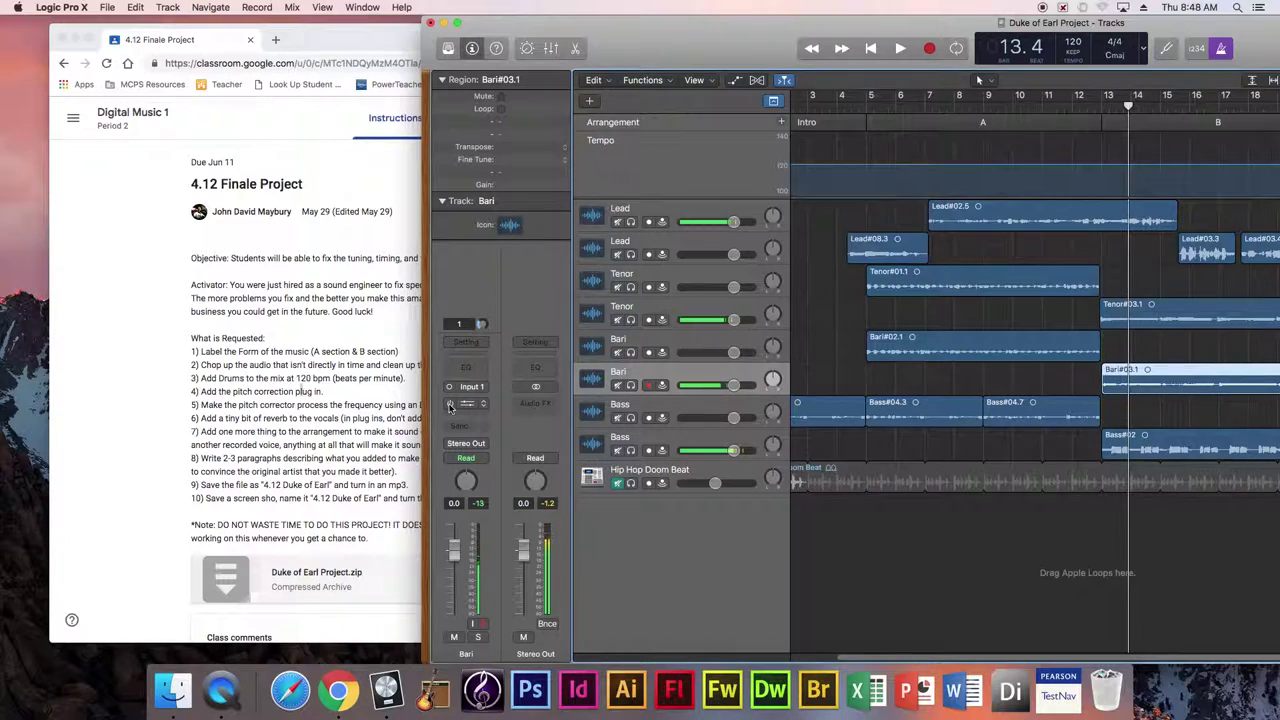
Step: Turn Pitch Correction back on for the second Tenor track and replay the start of the B section
click(640, 317)
click(449, 388)
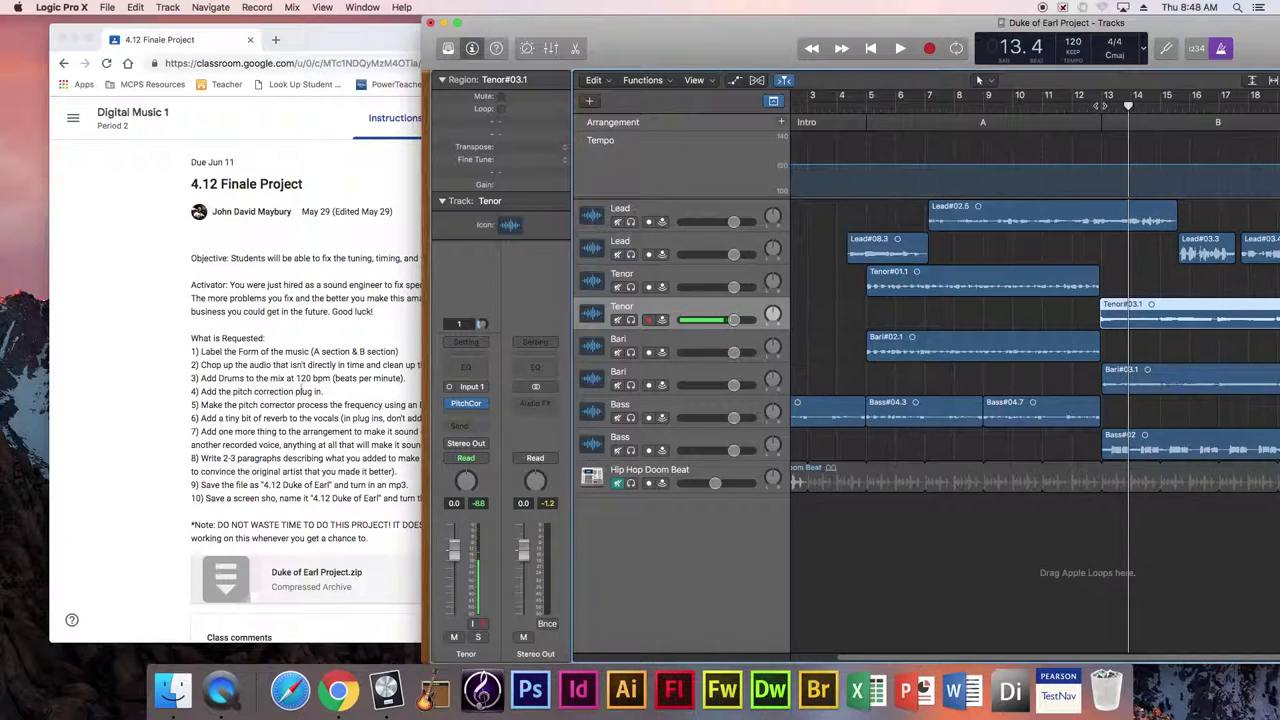
key(space)
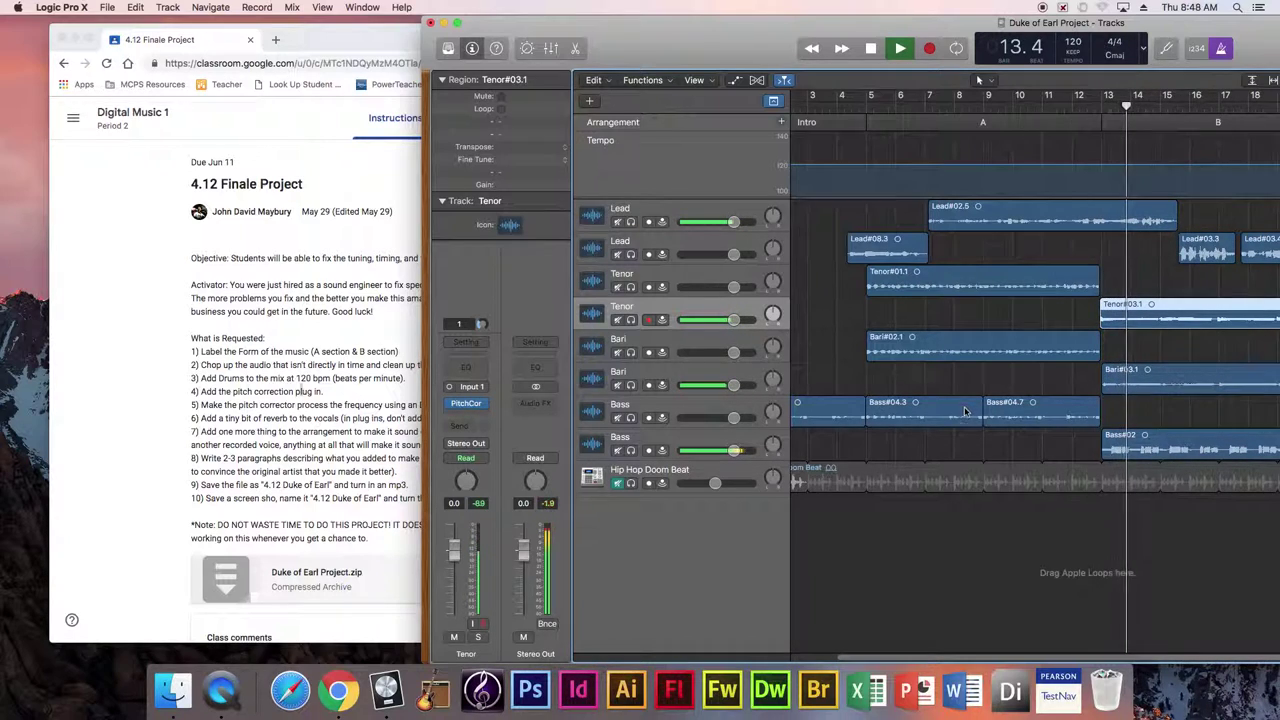
key(space)
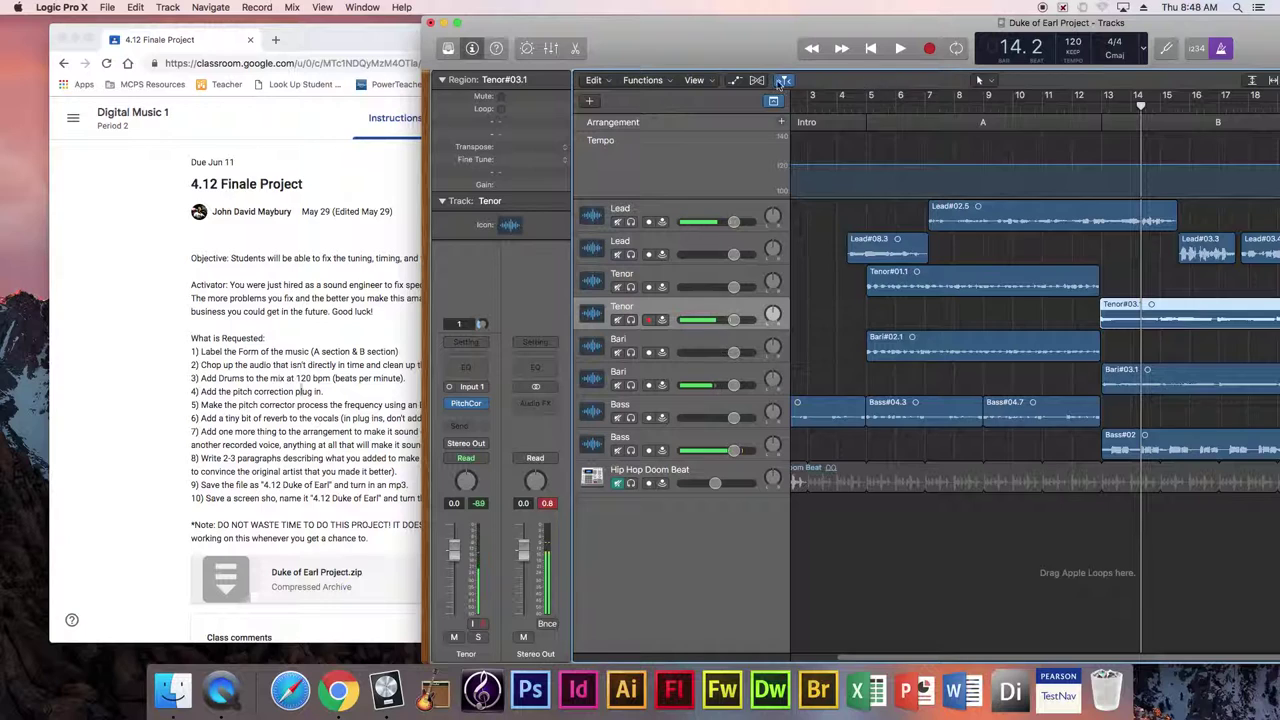
Step: Shift the Logic window slightly aside and read instructions 5 and 6 on the assignment page in Chrome
drag(679, 28, 642, 28)
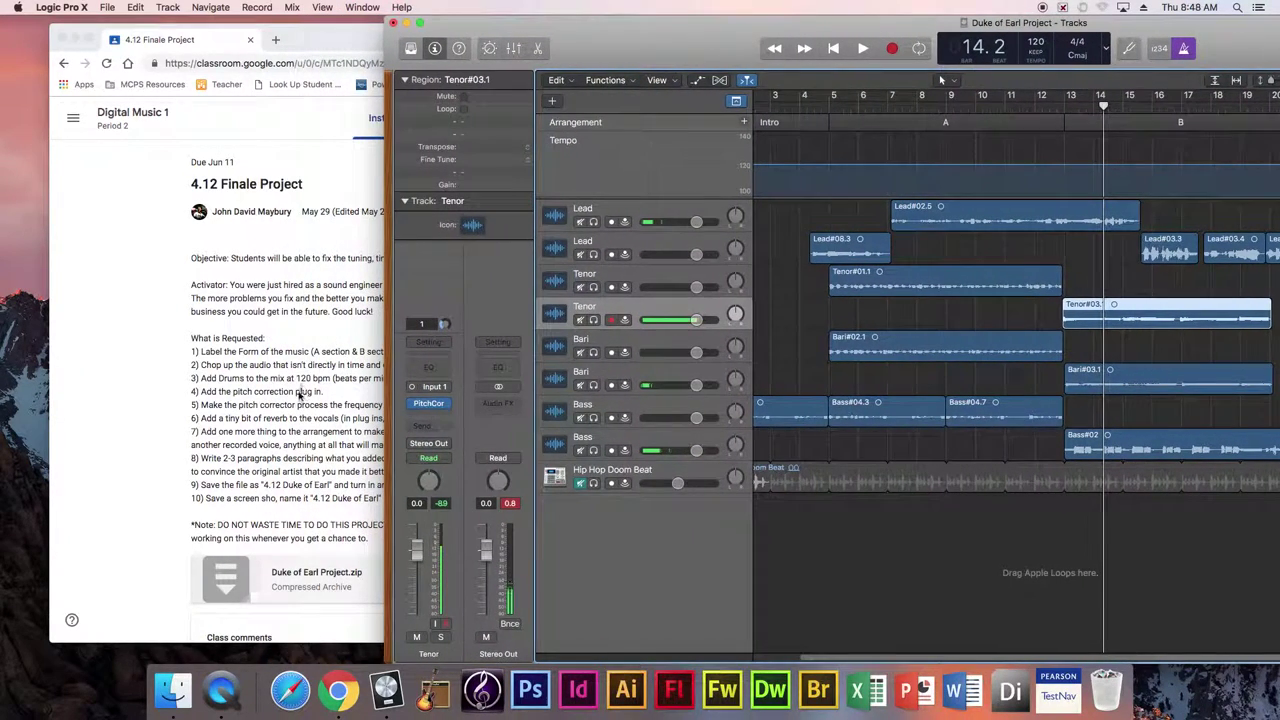
click(287, 388)
drag(221, 415, 248, 409)
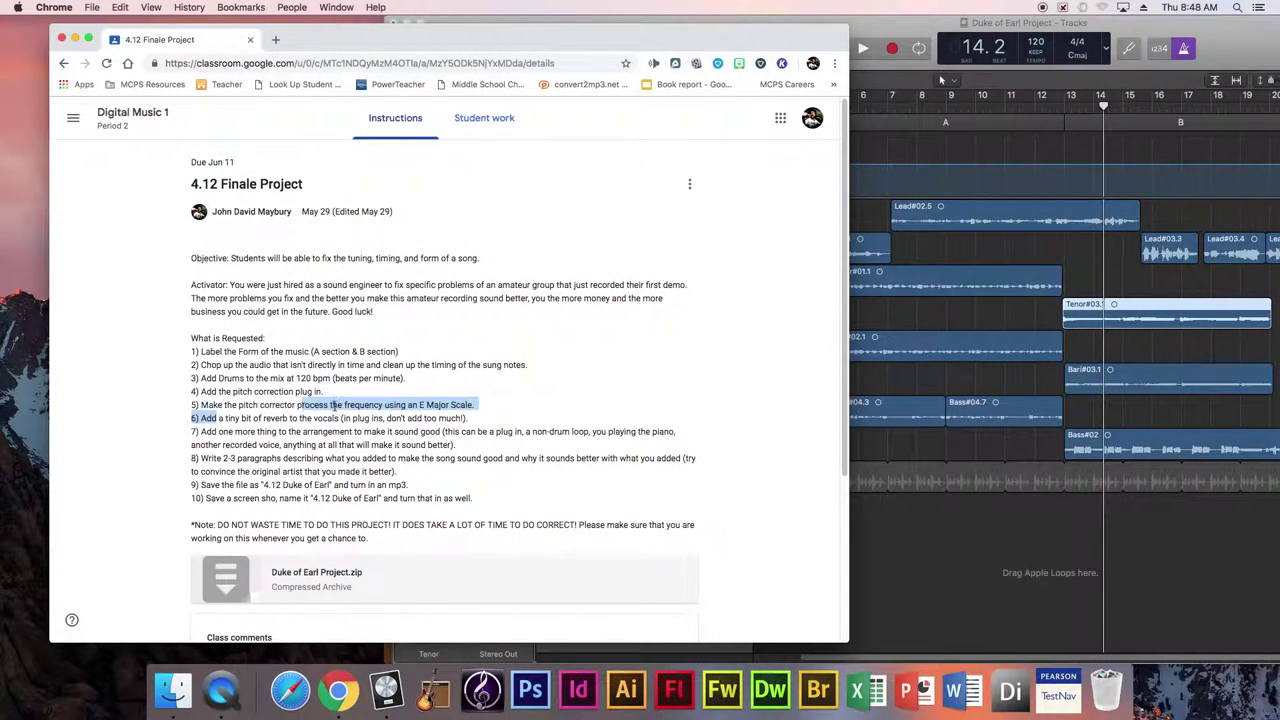
click(333, 406)
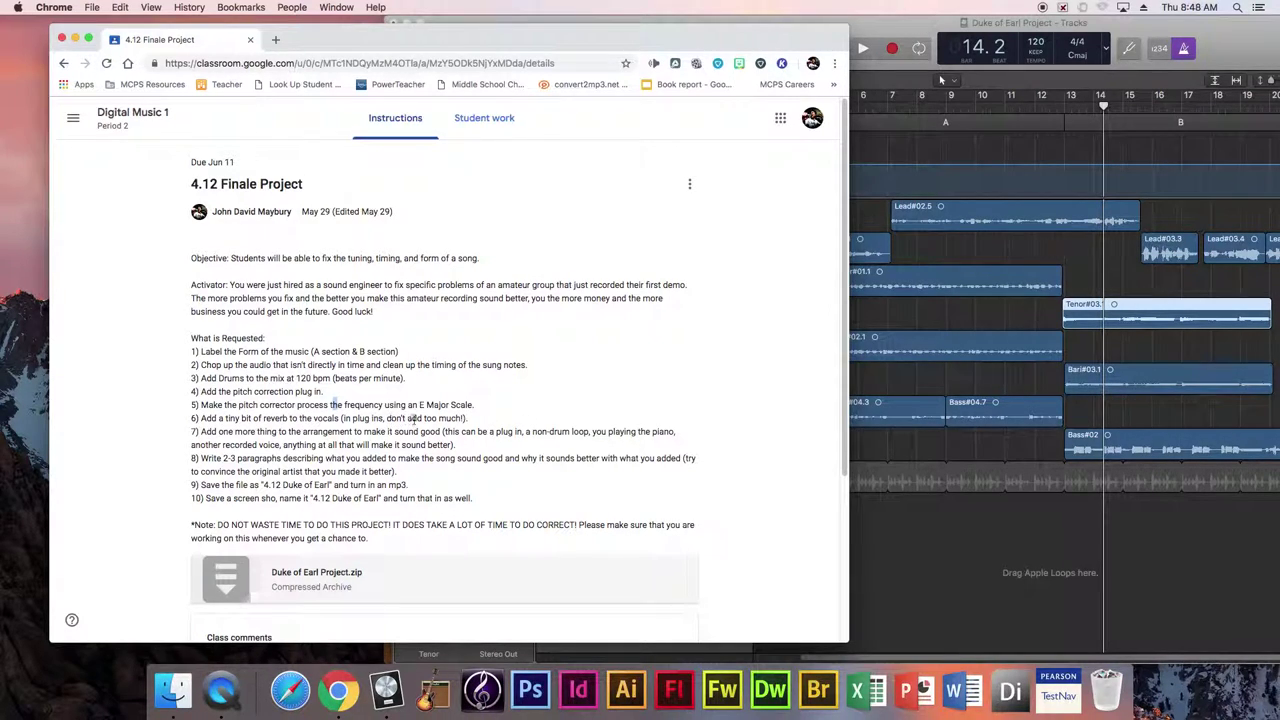
Step: Switch back to Logic Pro and look through the Delay and Reverb plug-in choices for the second Tenor track
click(881, 525)
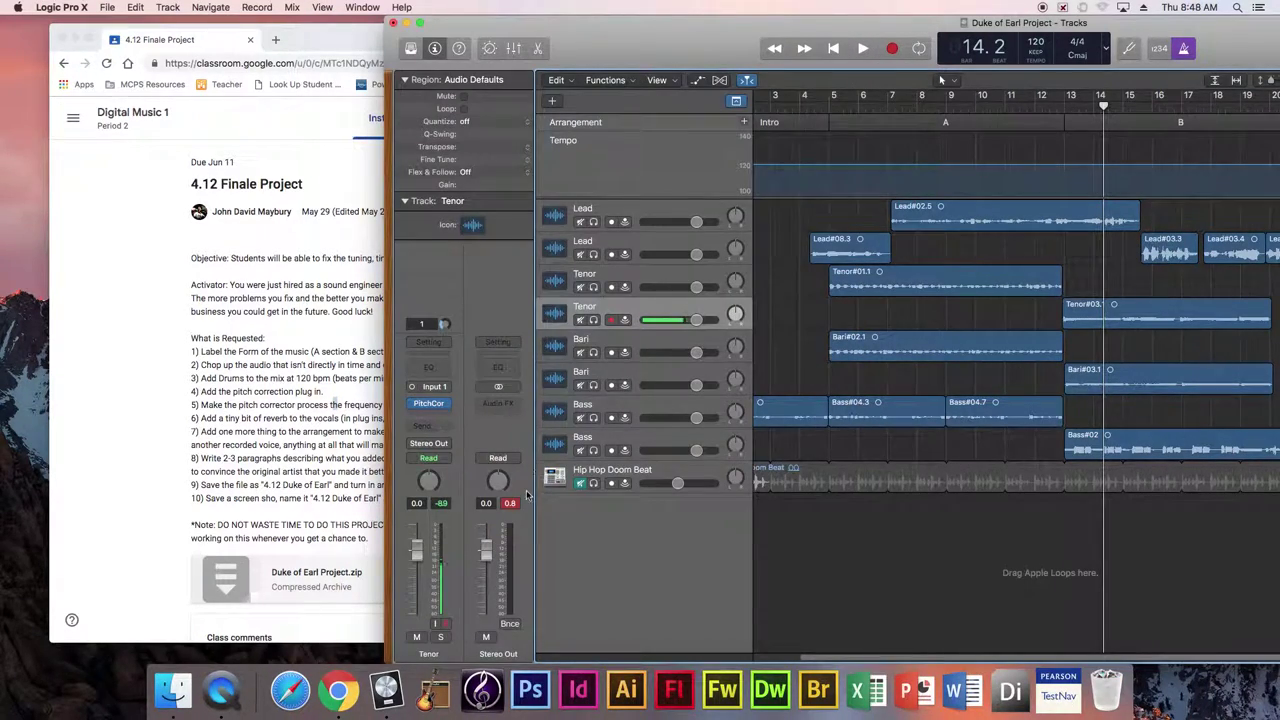
click(429, 404)
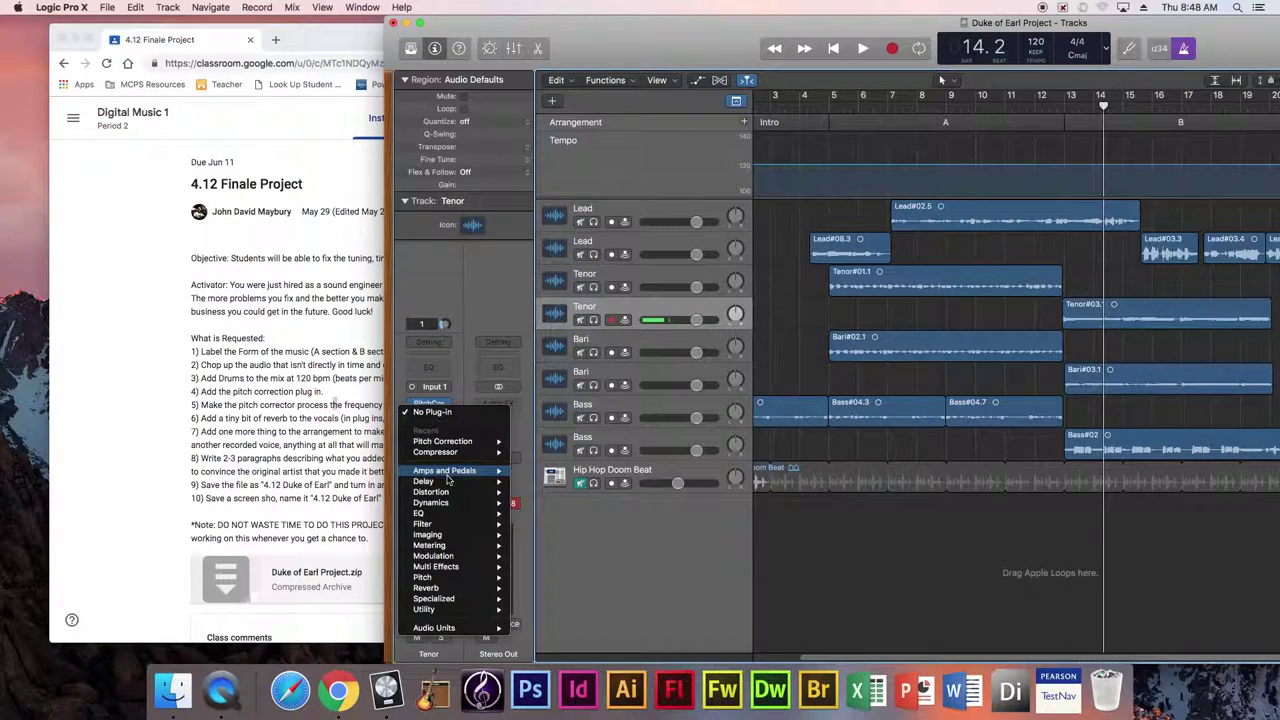
mouse_move(453, 474)
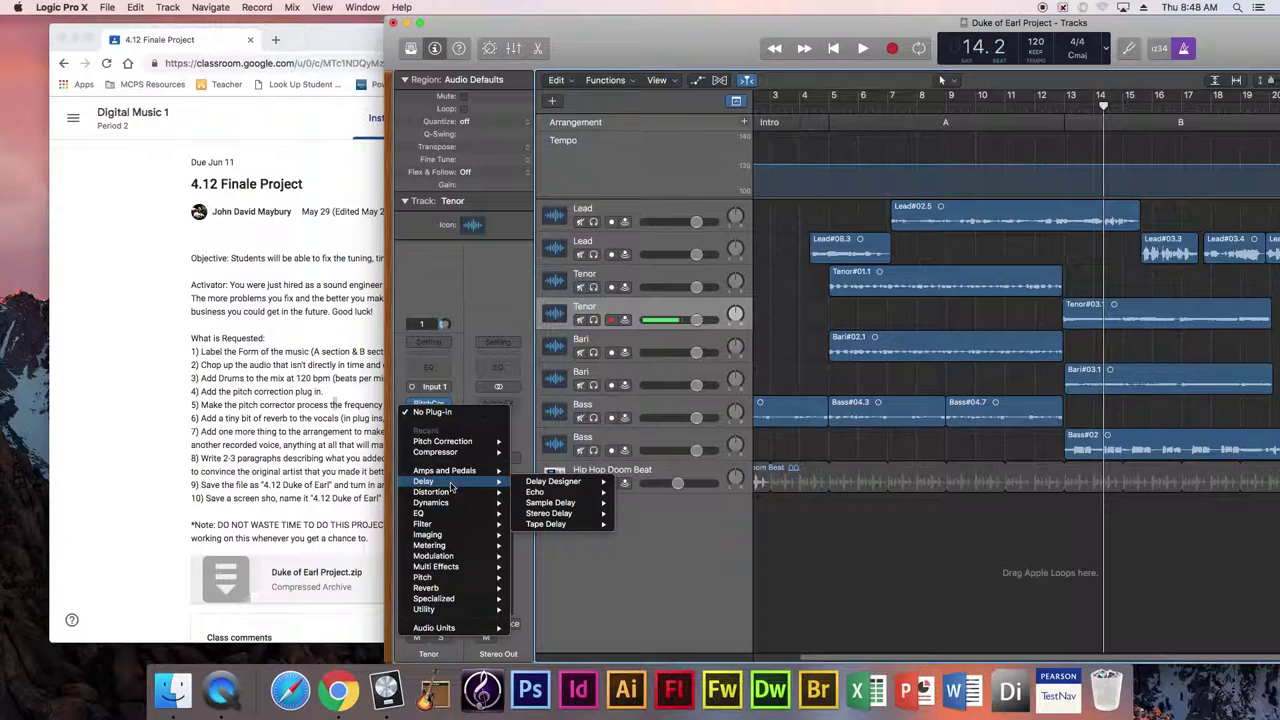
mouse_move(569, 518)
mouse_move(460, 594)
mouse_move(557, 592)
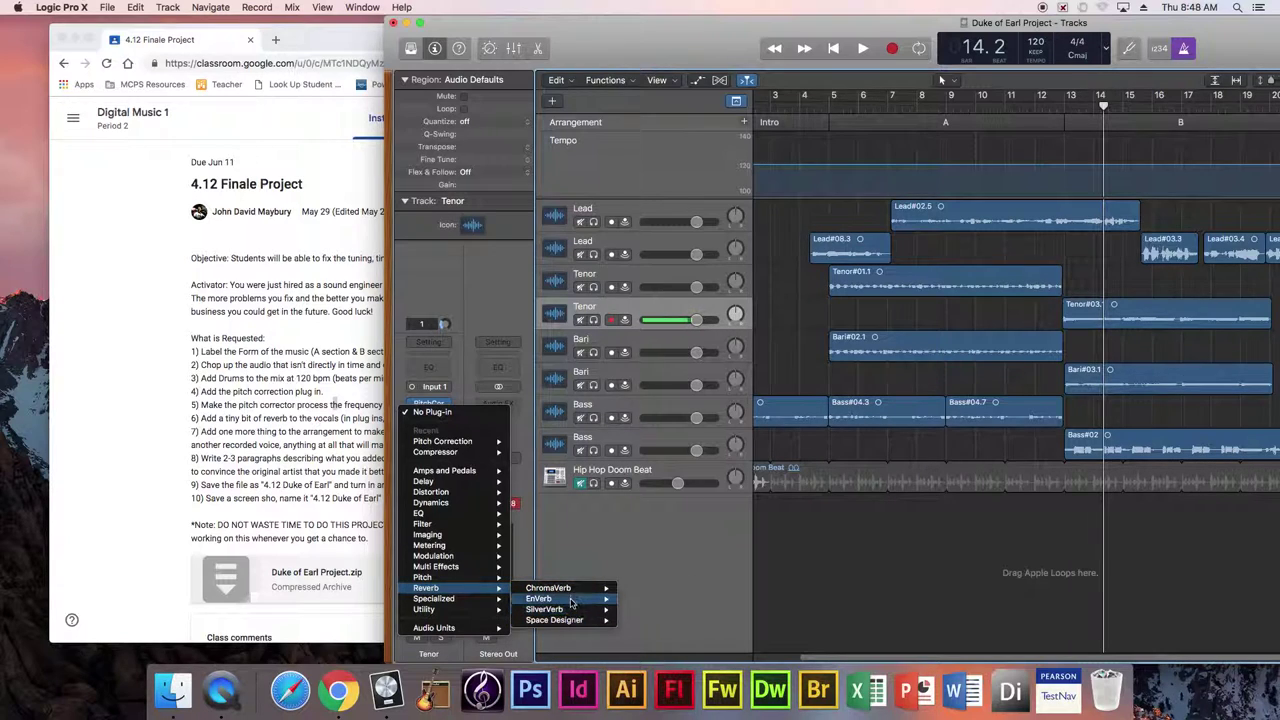
click(709, 184)
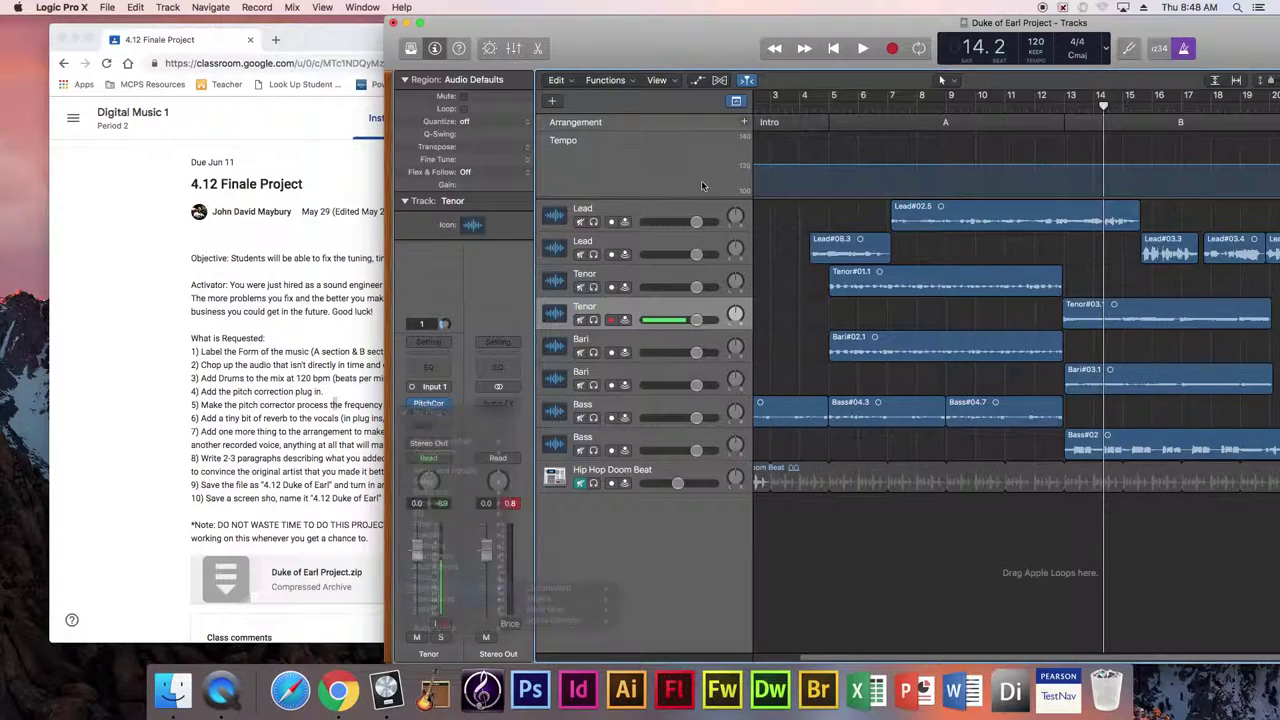
Step: Solo the first Lead track and play it from about bar 8
click(592, 222)
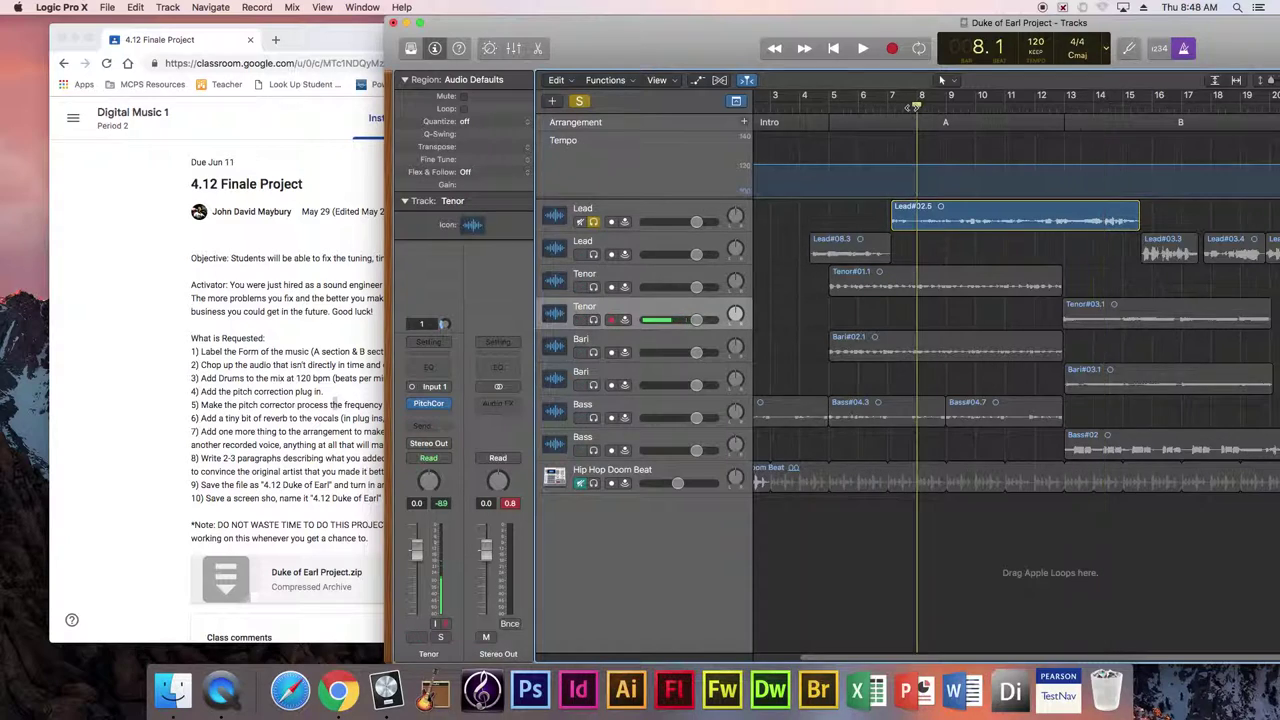
key(space)
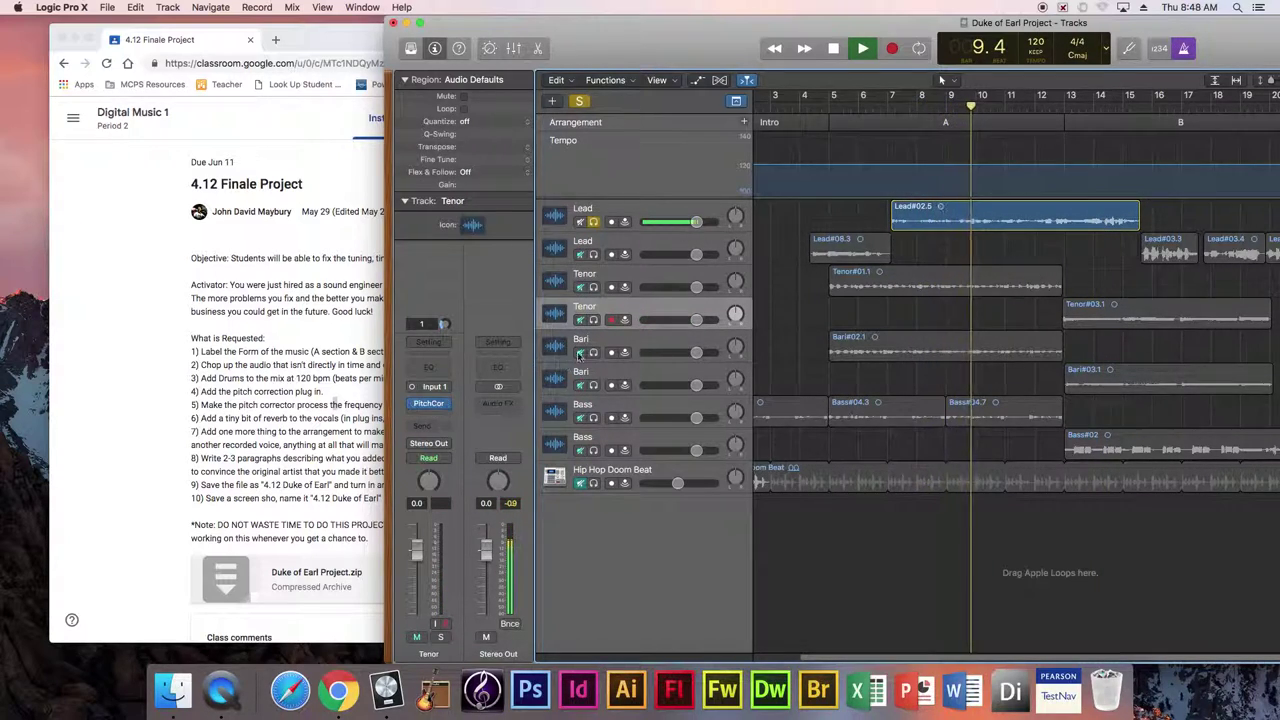
key(space)
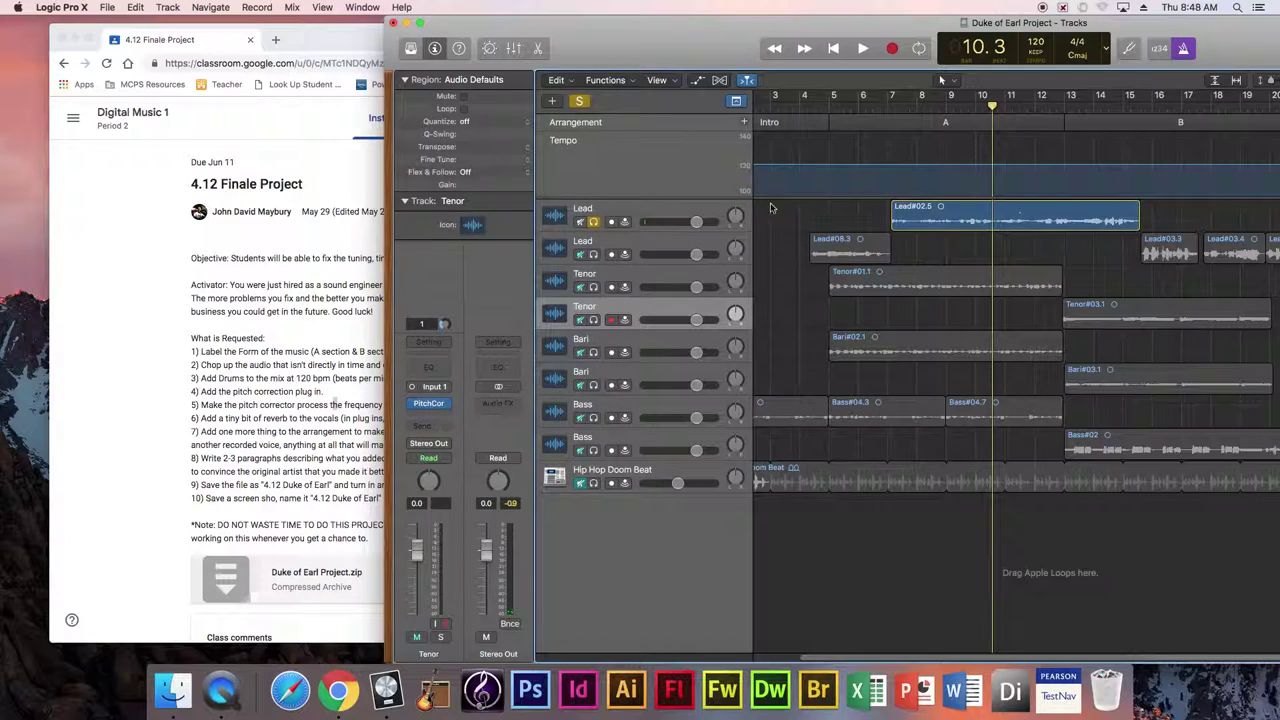
Step: Insert a mono ChromaVerb reverb on the second Tenor track
click(425, 420)
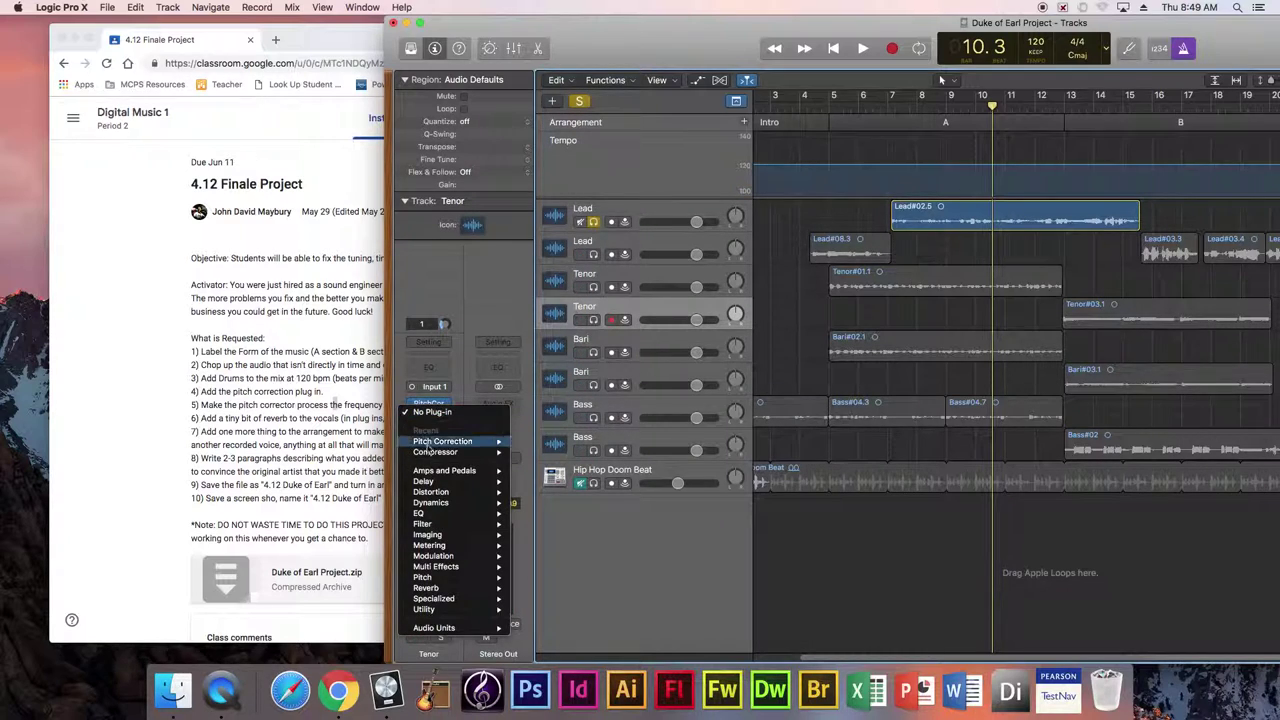
mouse_move(452, 590)
mouse_move(545, 590)
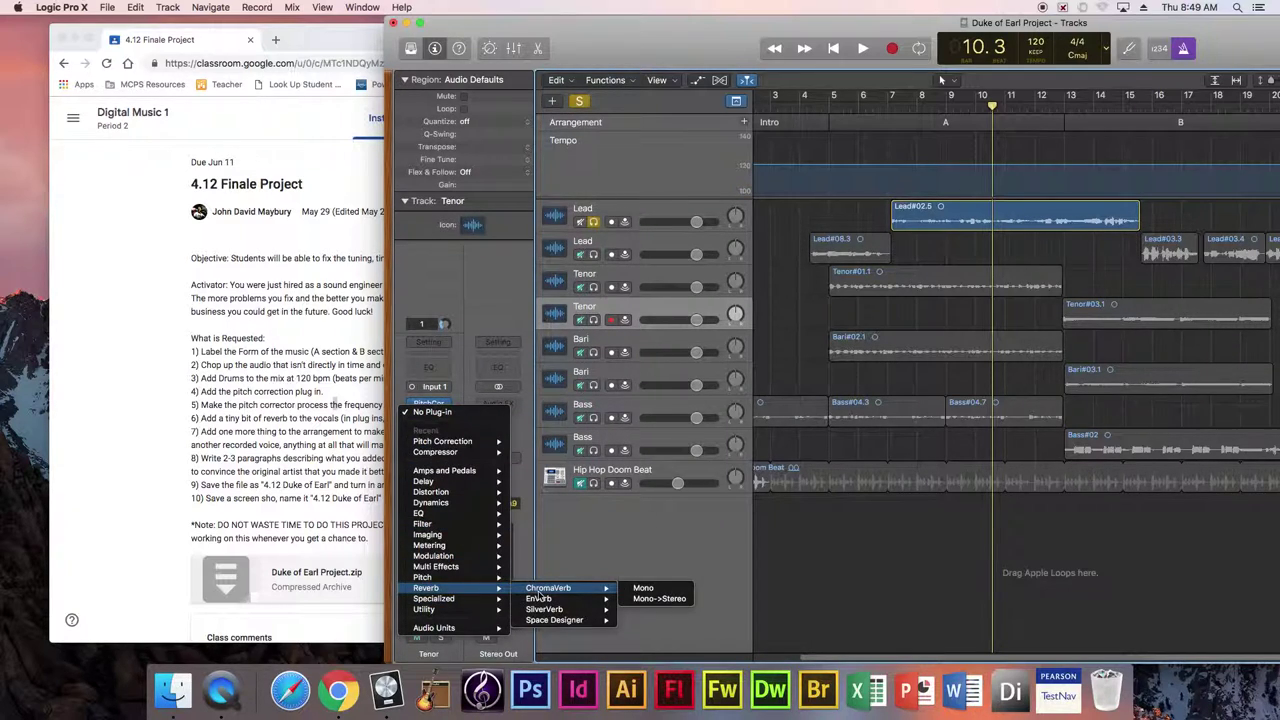
click(642, 589)
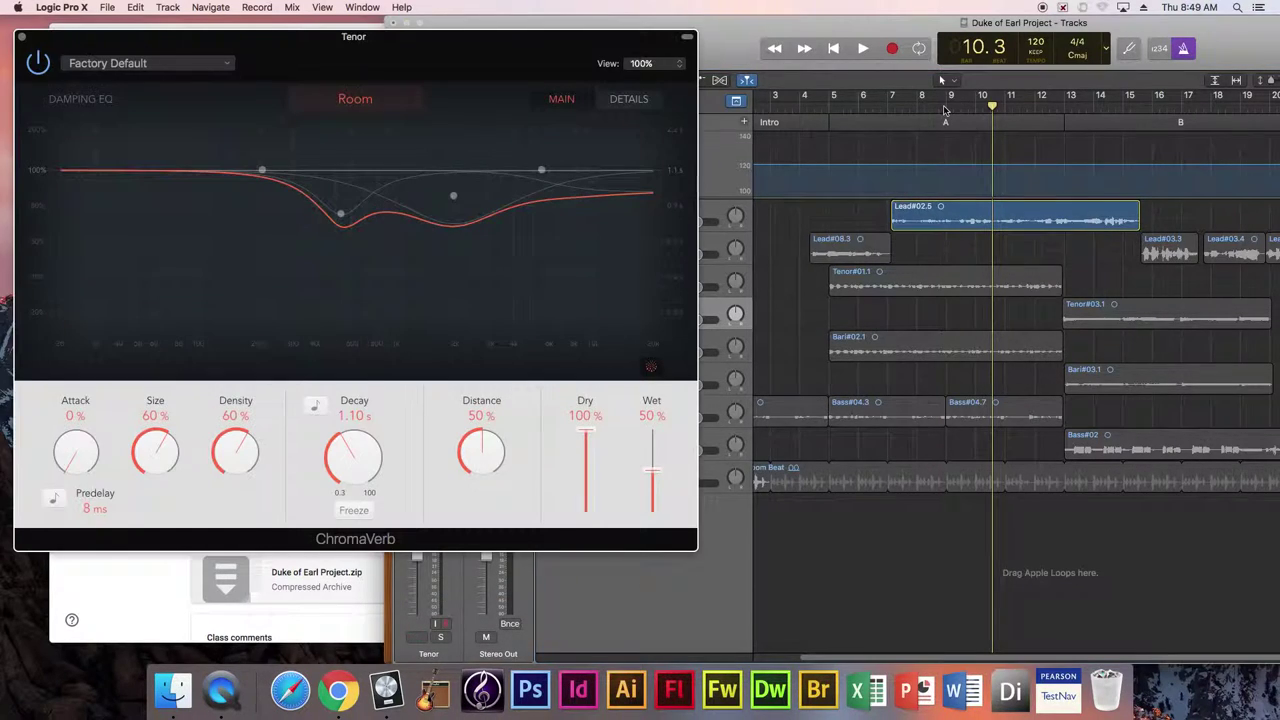
Step: Play the soloed first Lead track from bar 9, then close the Tenor track's ChromaVerb window
click(951, 97)
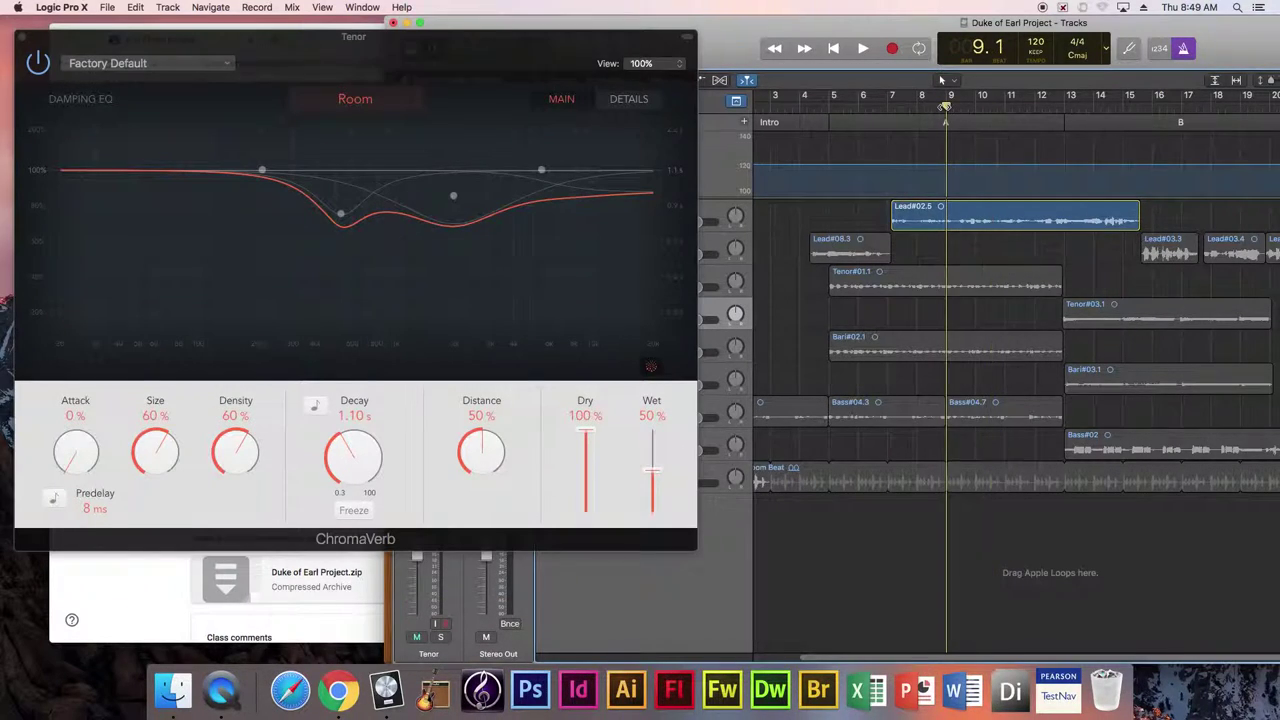
key(space)
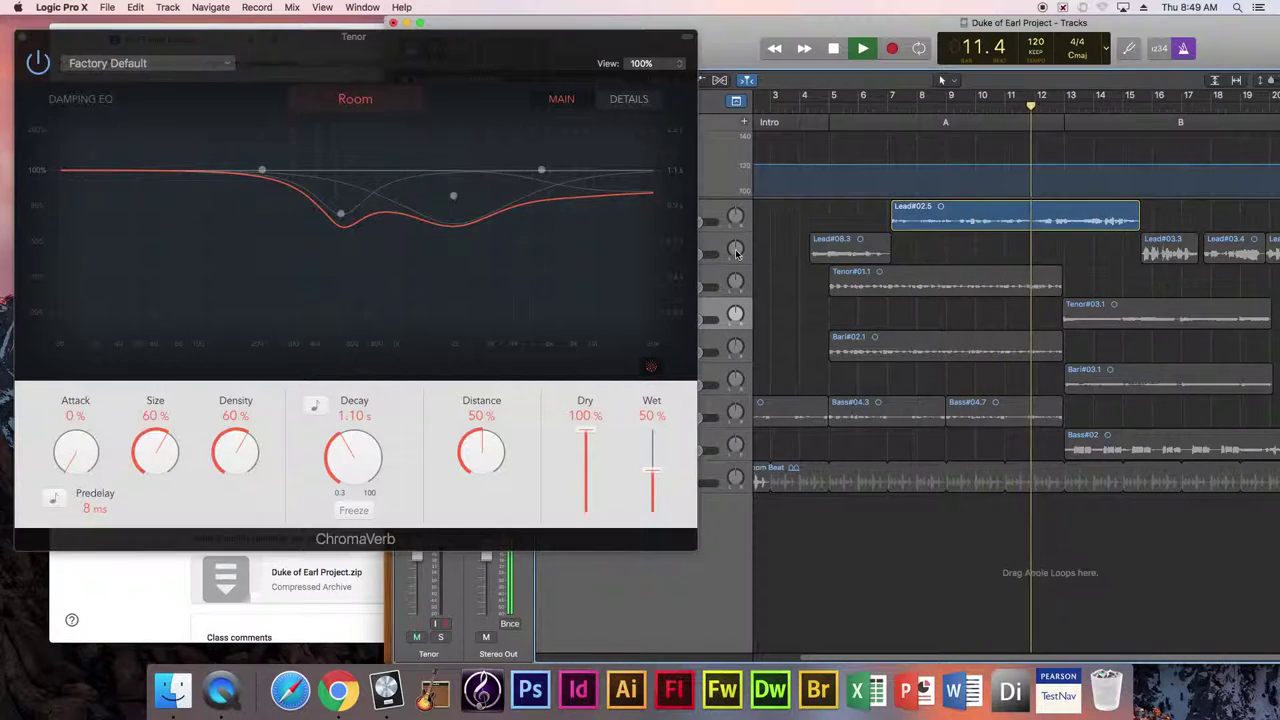
key(space)
click(714, 313)
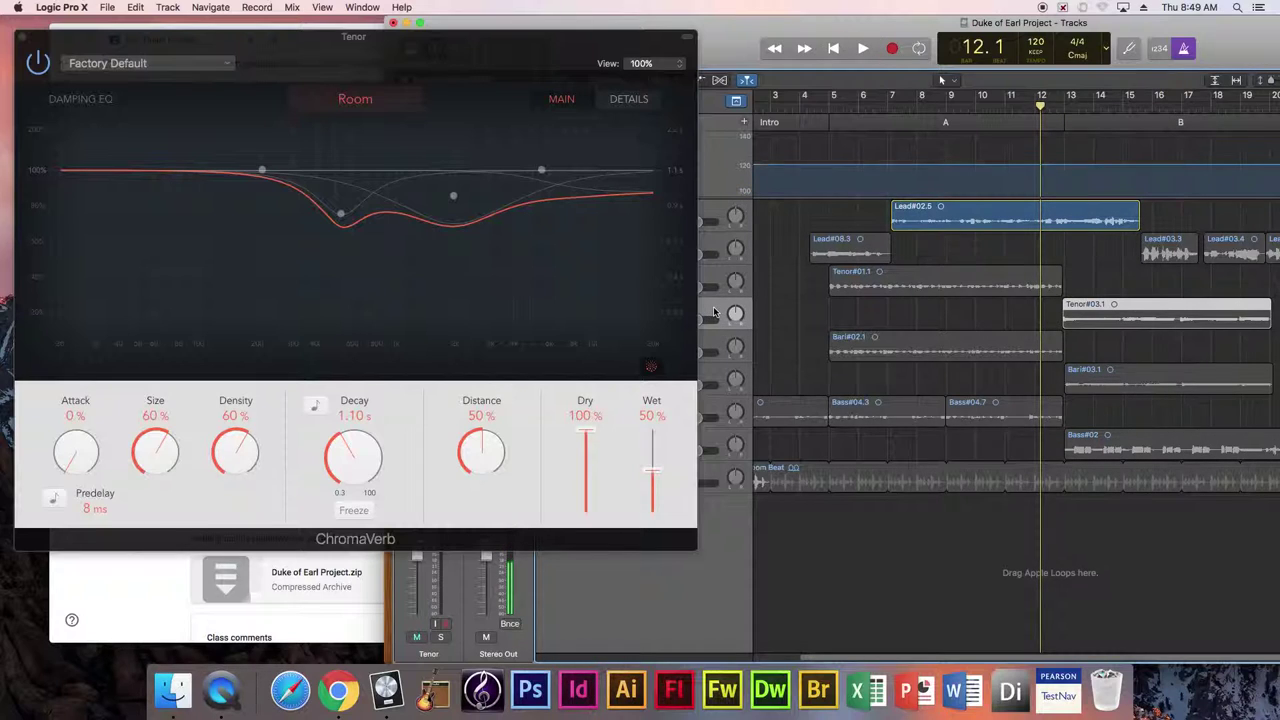
click(24, 39)
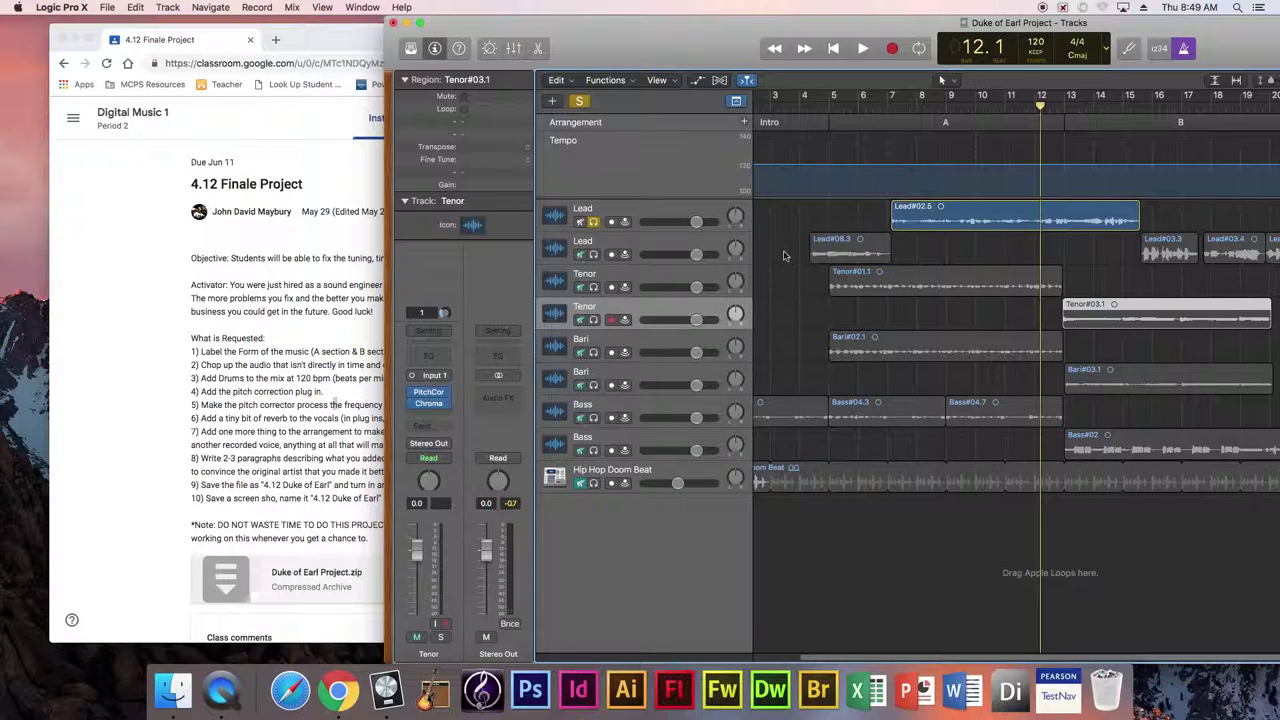
Step: Solo the second Tenor track as well and play the start of the B section from about bar 13
click(1074, 108)
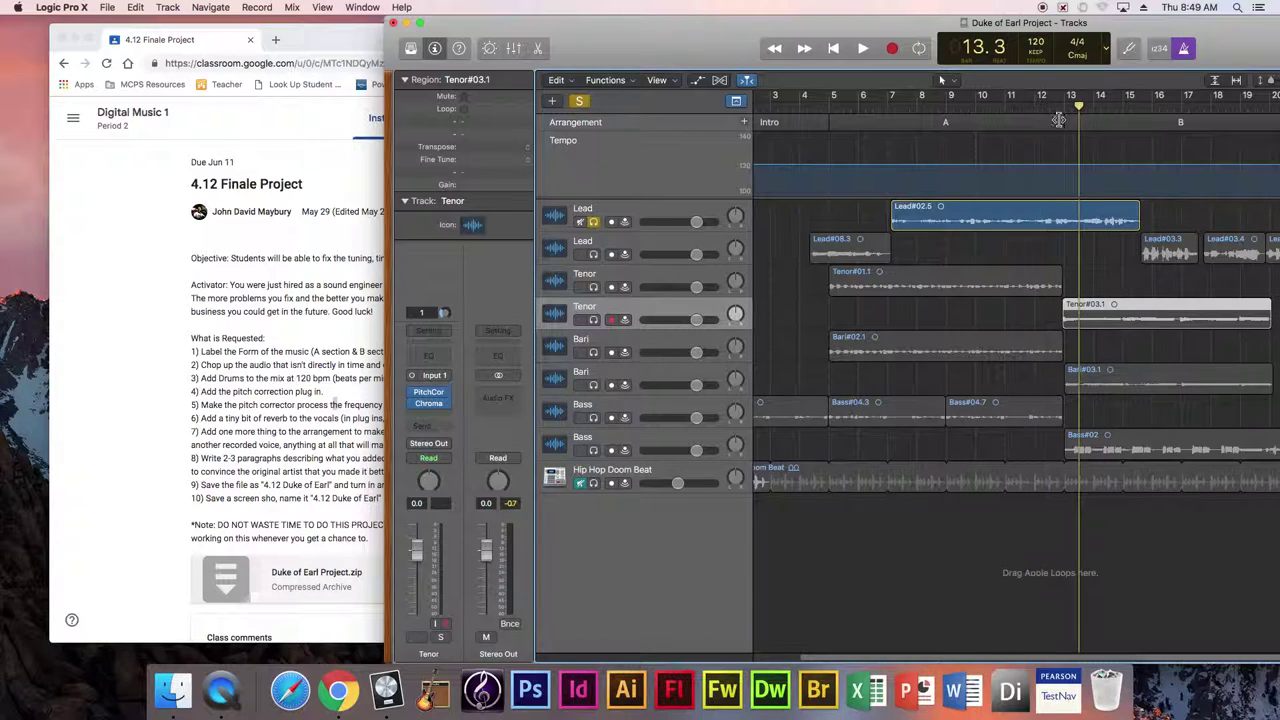
click(593, 320)
key(space)
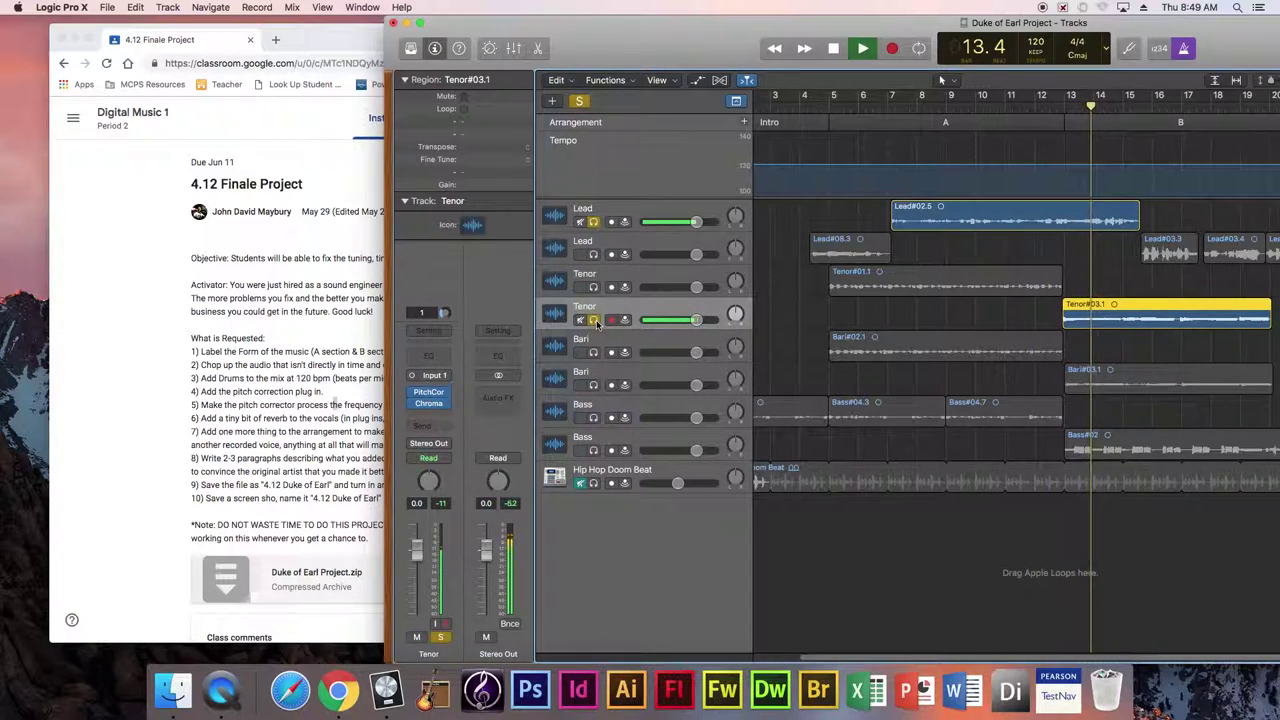
key(space)
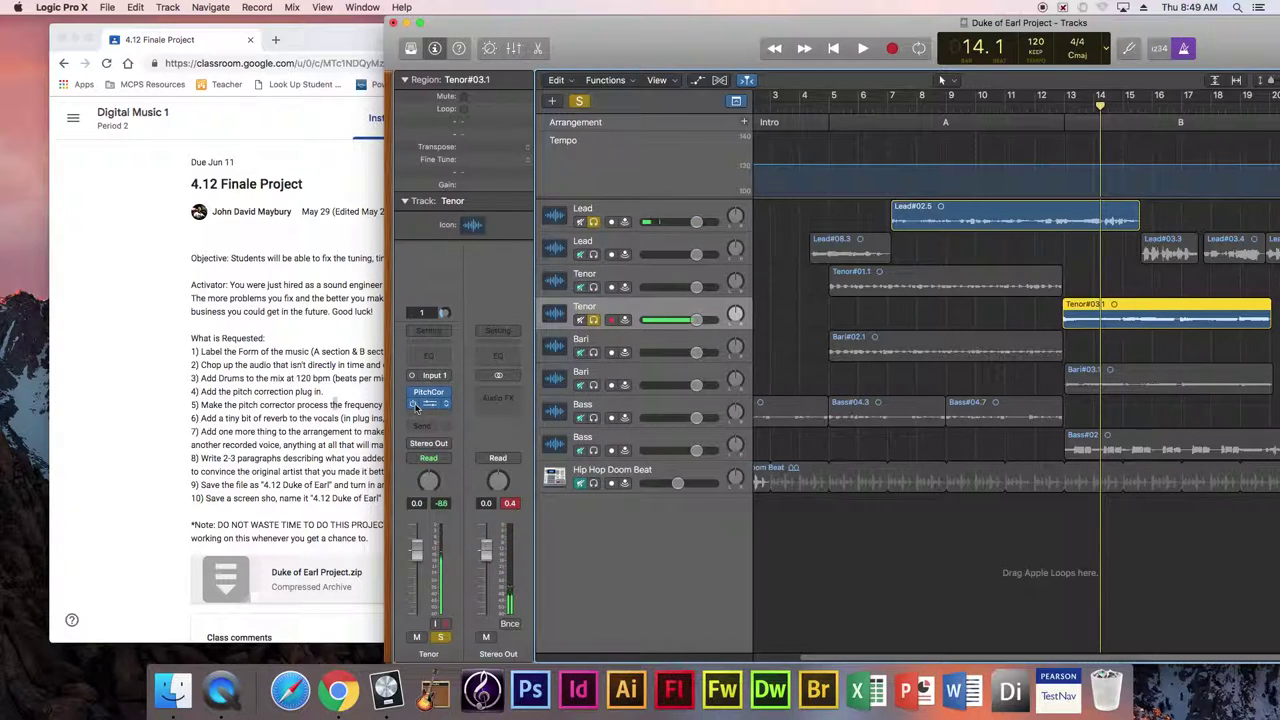
Step: Add ChromaVerb to the first Lead track and play the part from bar 9 to hear the reverb
click(630, 213)
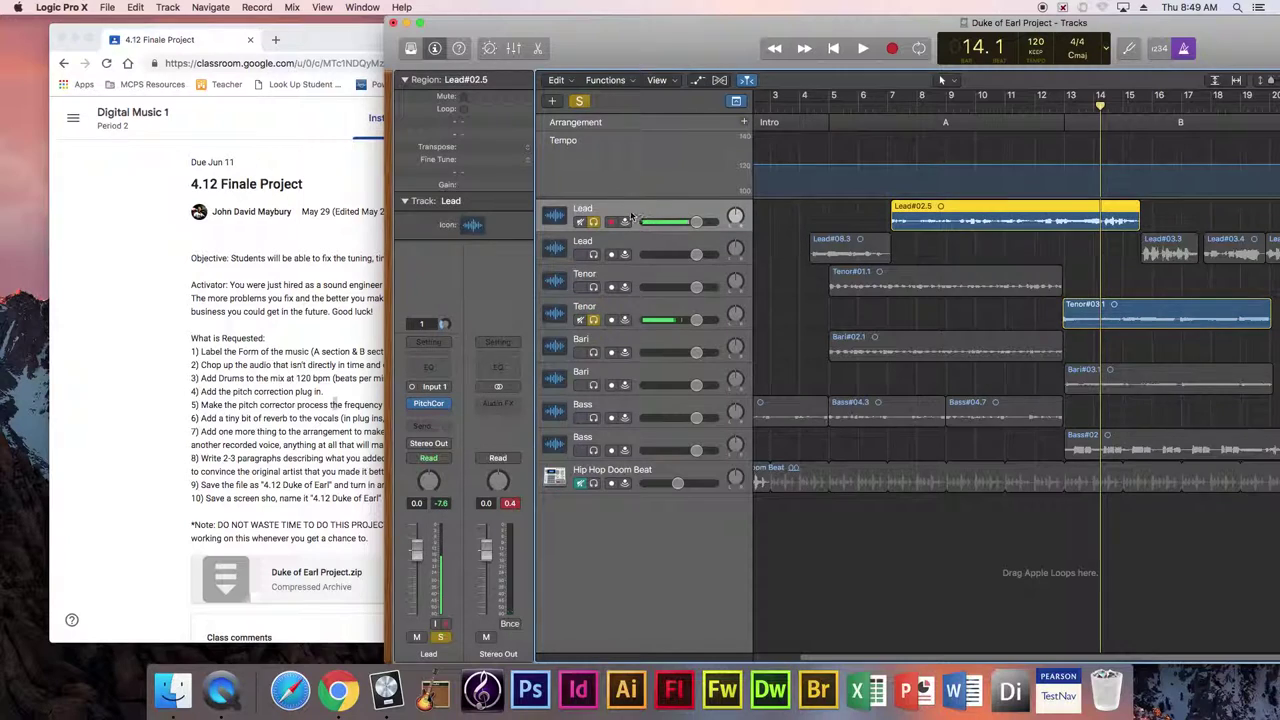
click(425, 414)
mouse_move(463, 442)
click(534, 448)
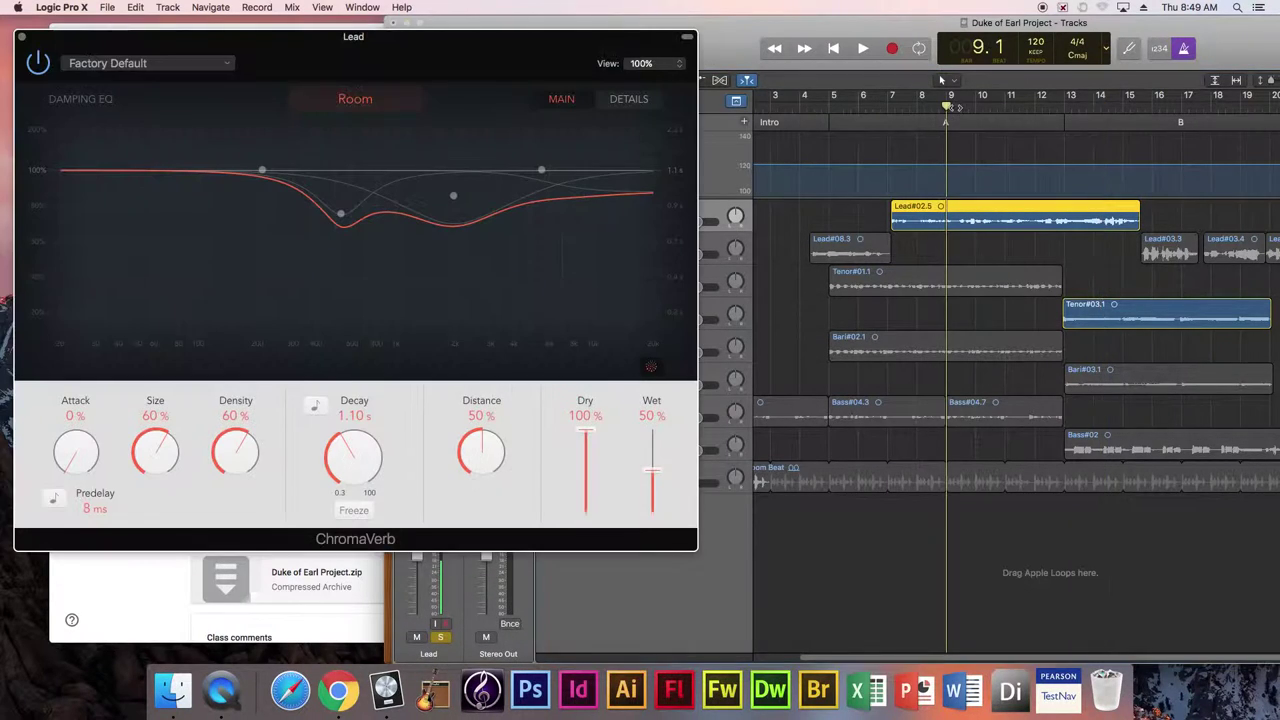
key(space)
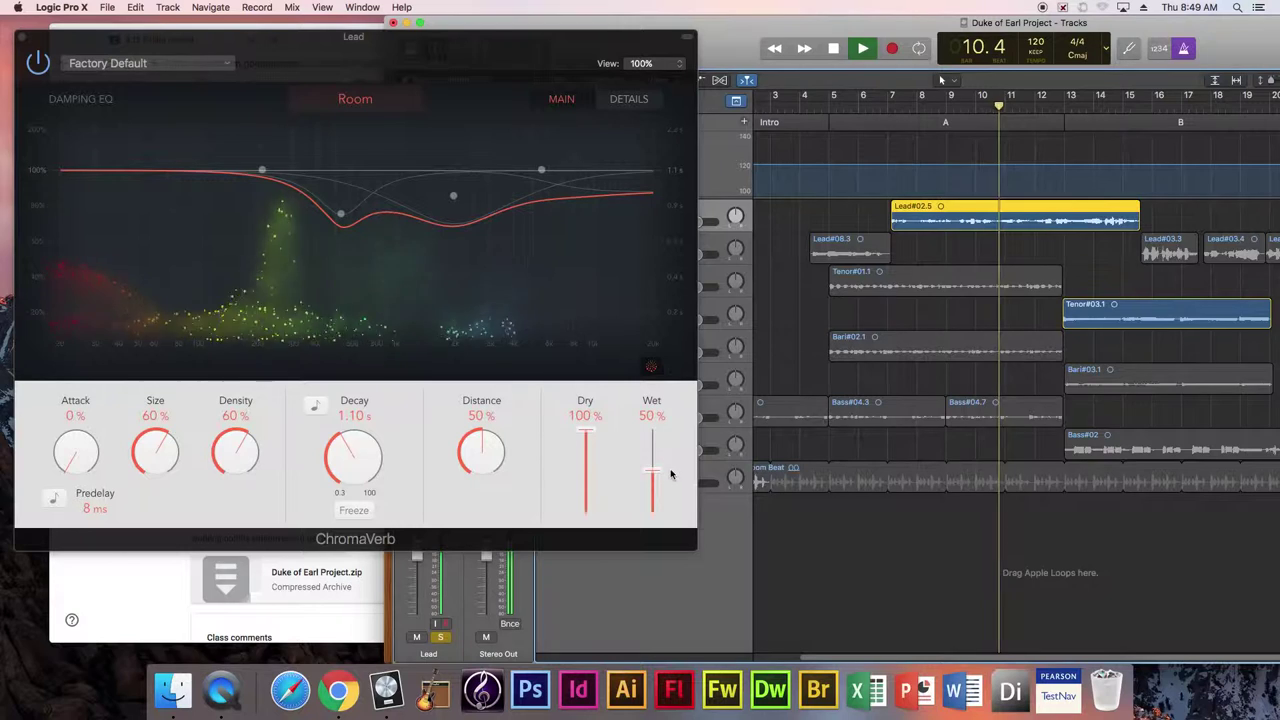
key(space)
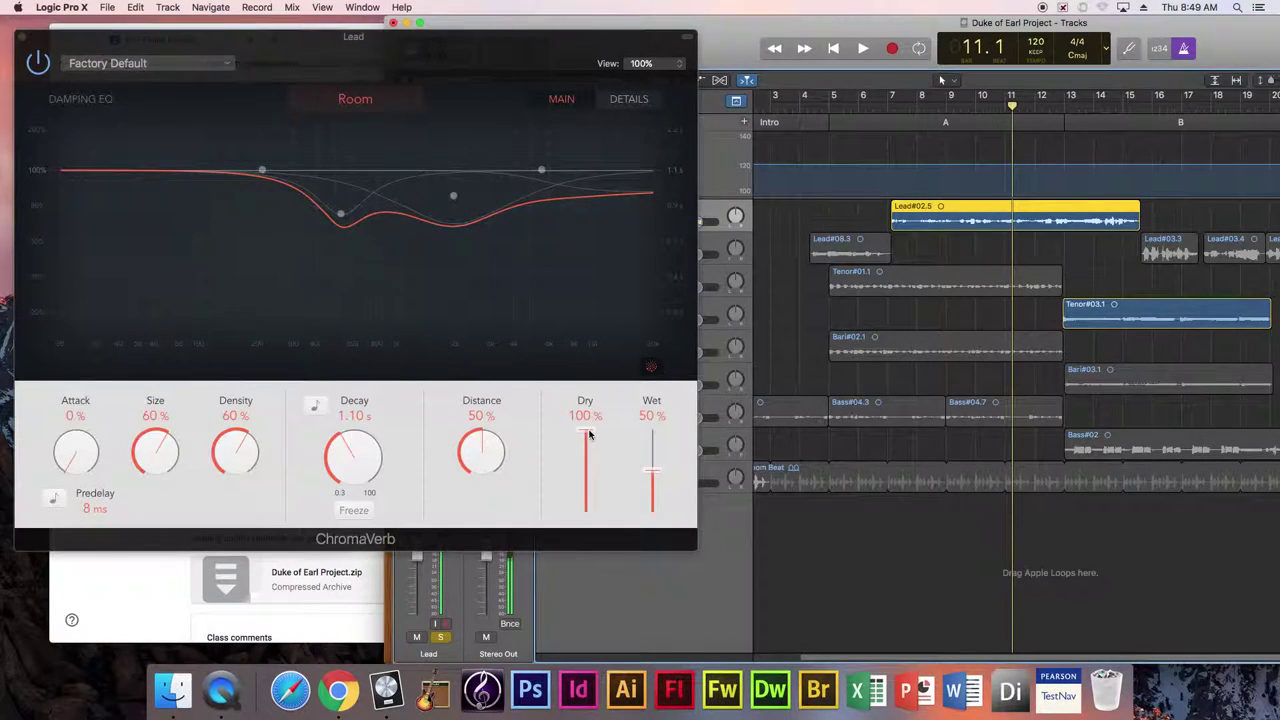
Step: Set the Lead ChromaVerb's Dry level to 0% and play briefly to hear only the reverb signal
drag(589, 433, 587, 512)
key(space)
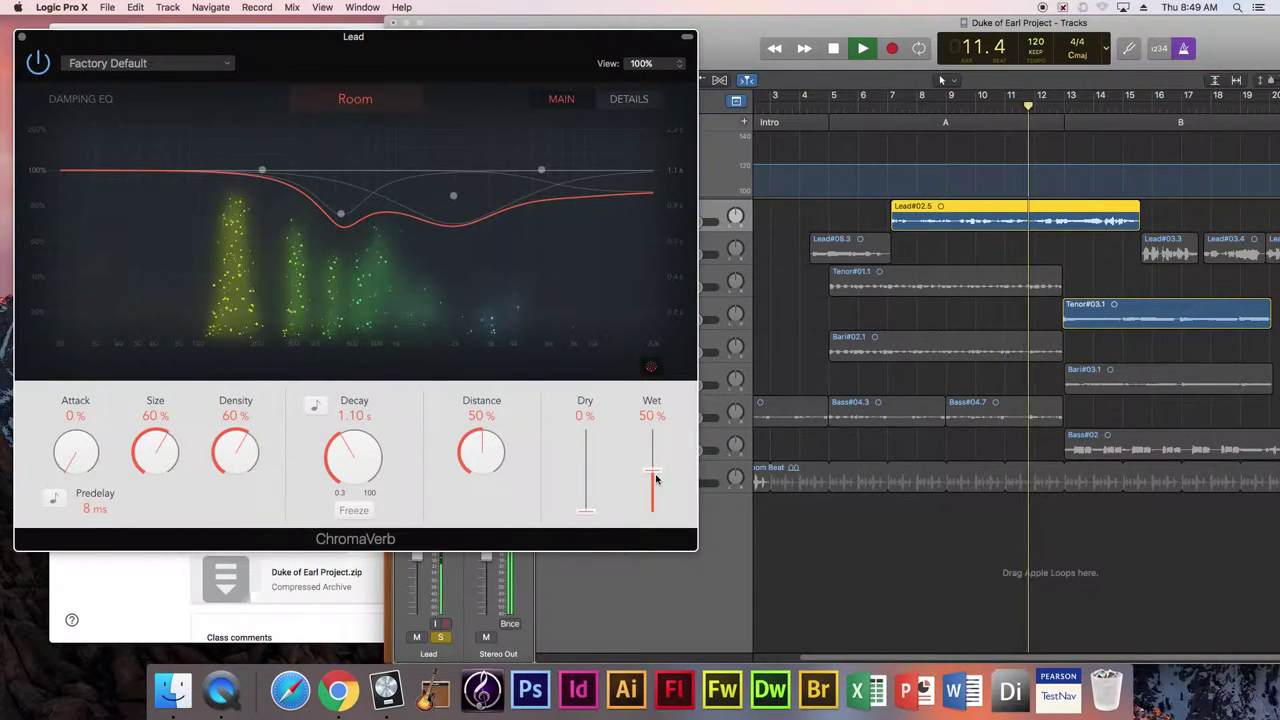
key(space)
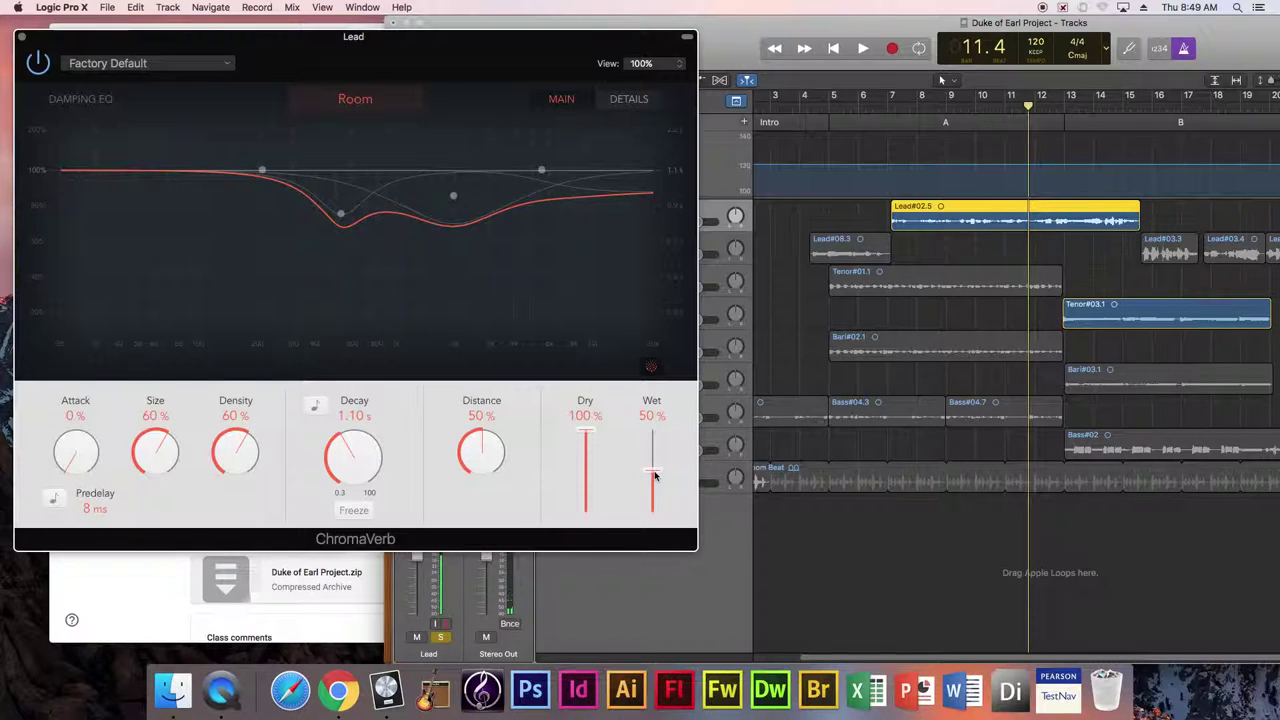
Step: Set the first Lead track's ChromaVerb Wet level to 18% and play a short cycle starting at bar 9
drag(652, 503, 657, 497)
key(space)
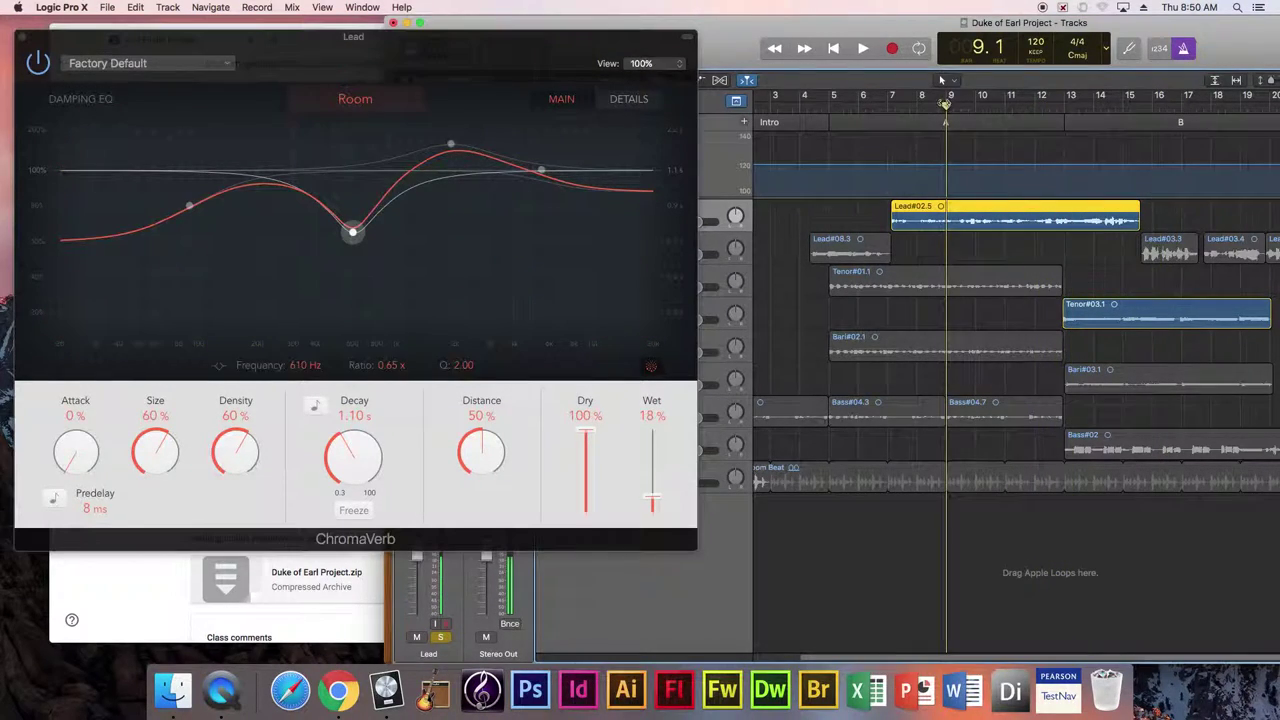
drag(944, 102, 953, 97)
key(space)
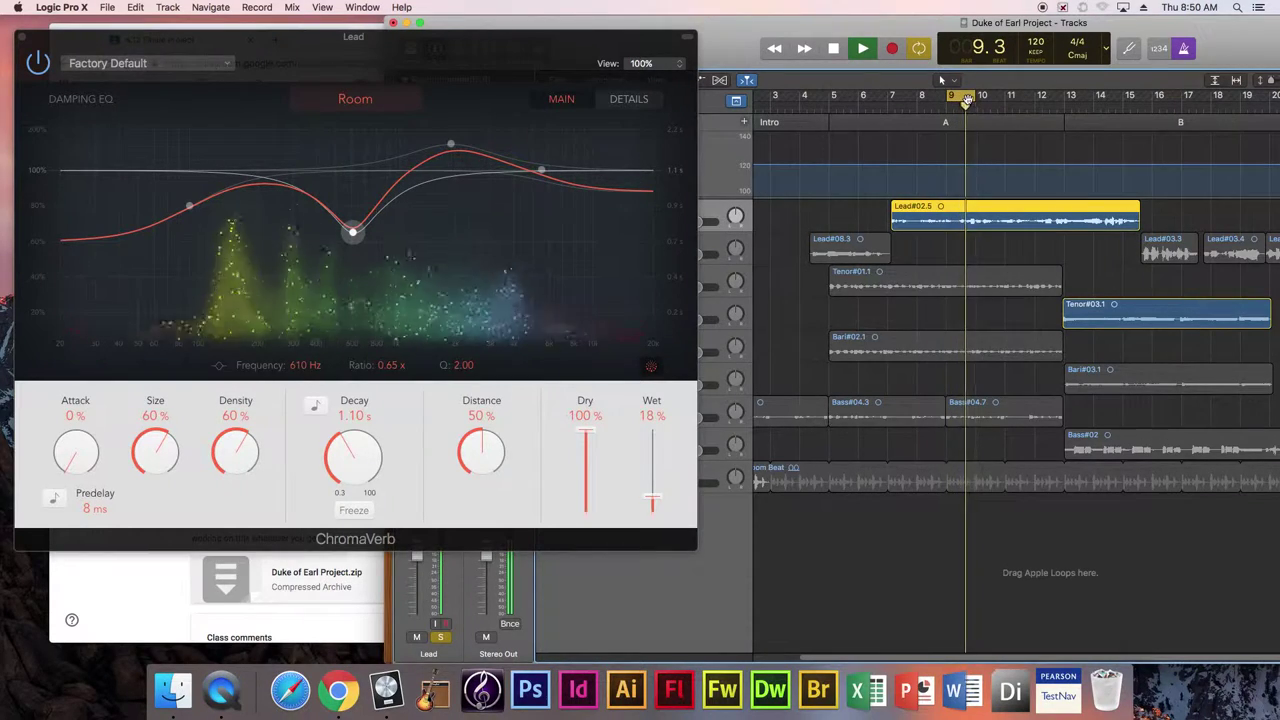
Step: Reshape the Lead ChromaVerb's damping EQ by raising the 610 Hz point and lowering the two points above it
drag(352, 232, 342, 133)
drag(540, 170, 527, 250)
drag(451, 145, 320, 277)
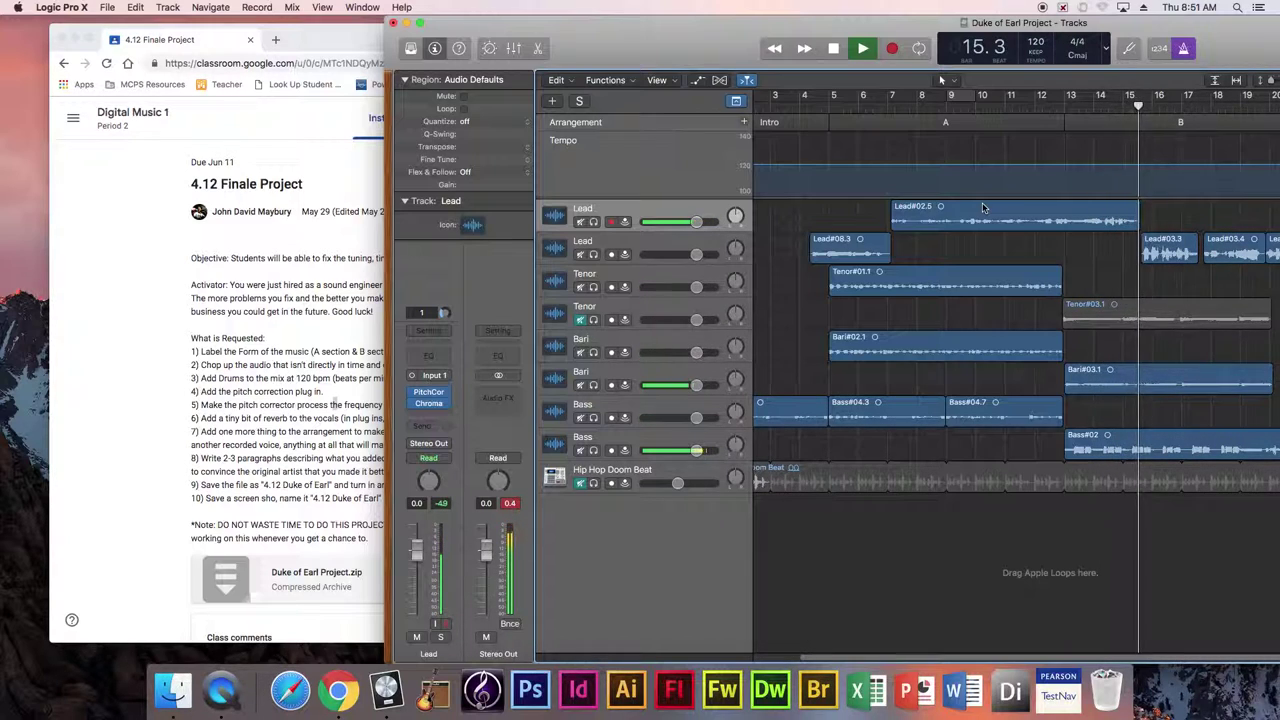
Step: Slightly lower the second Lead track's volume, checking it against playback from about bar 16, and unmute the second Tenor track
key(space)
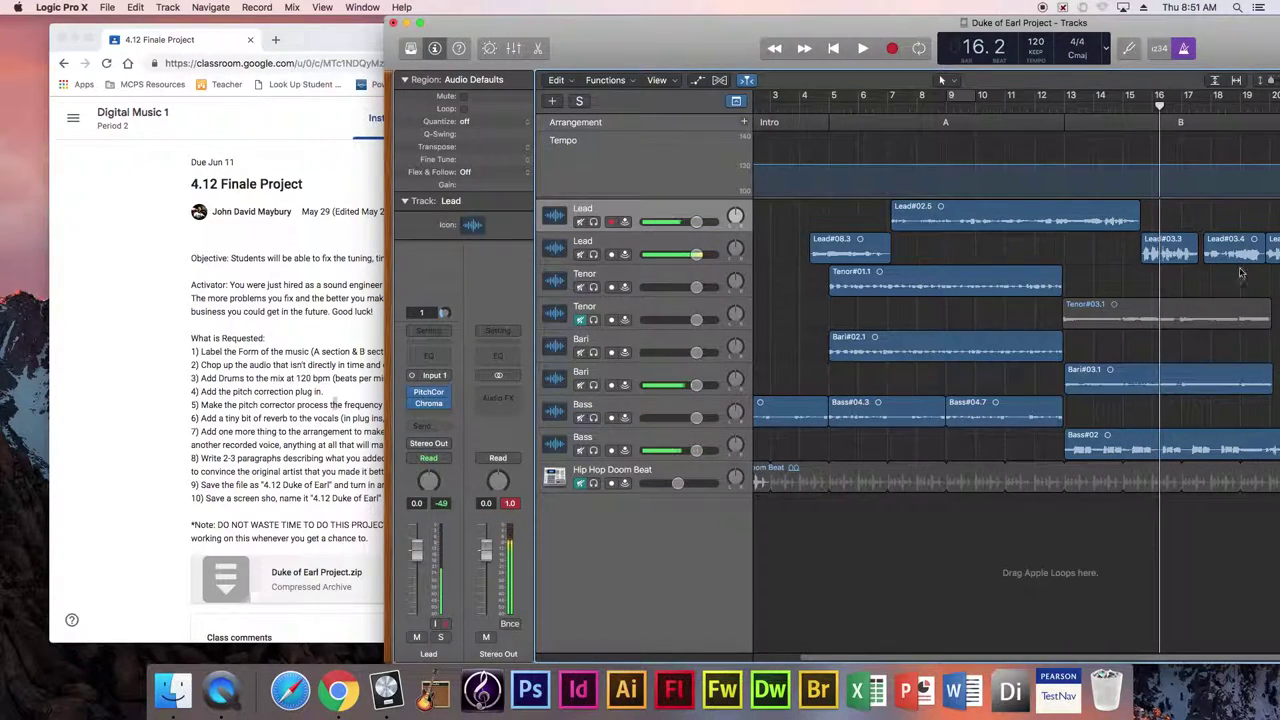
click(703, 258)
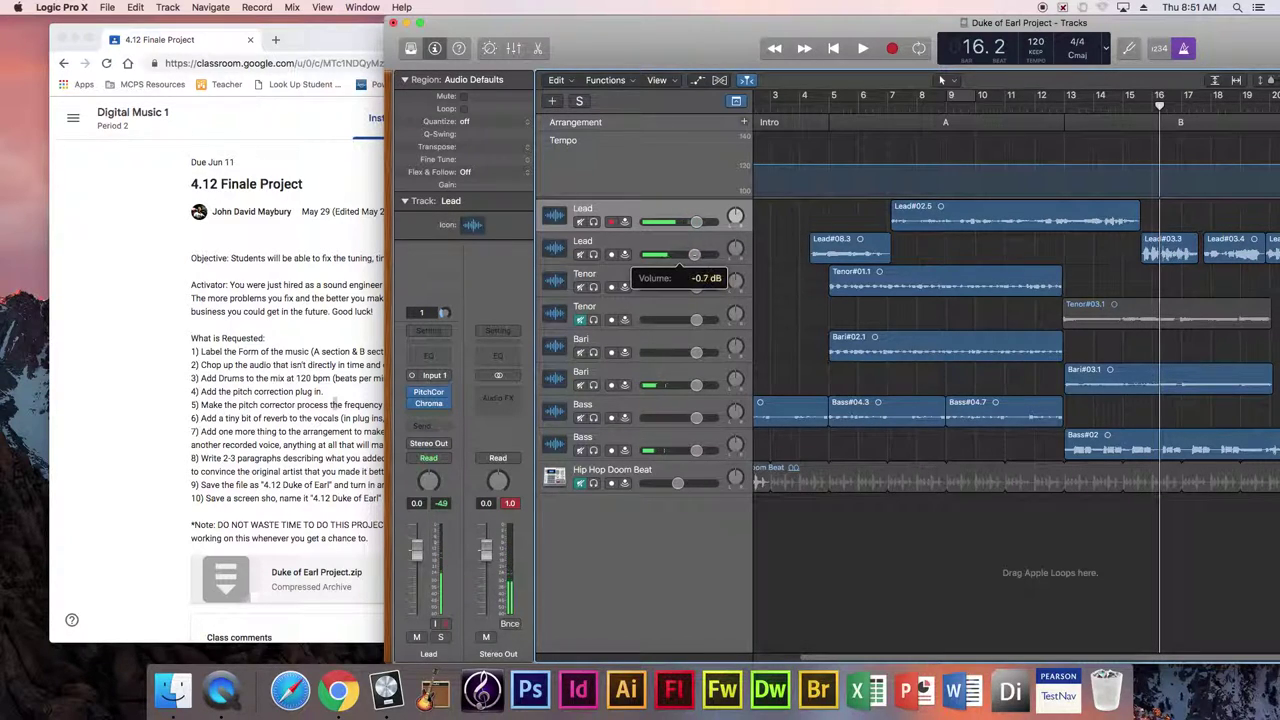
key(space)
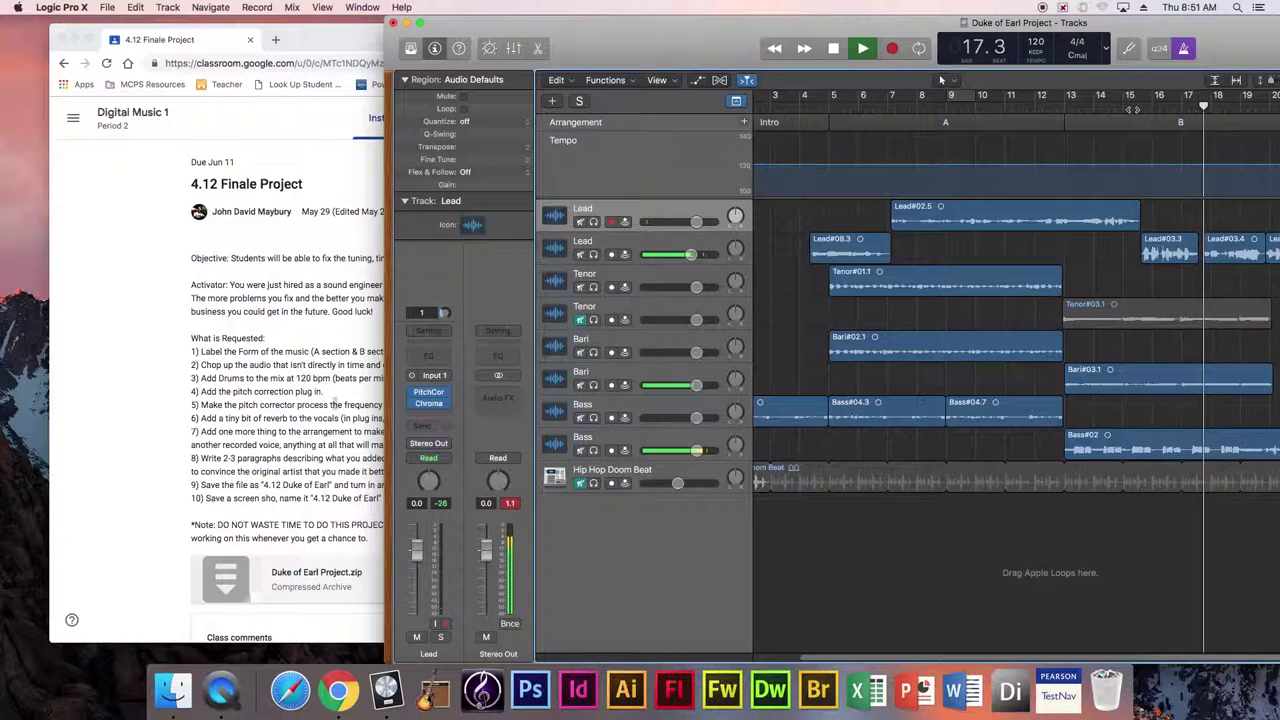
key(space)
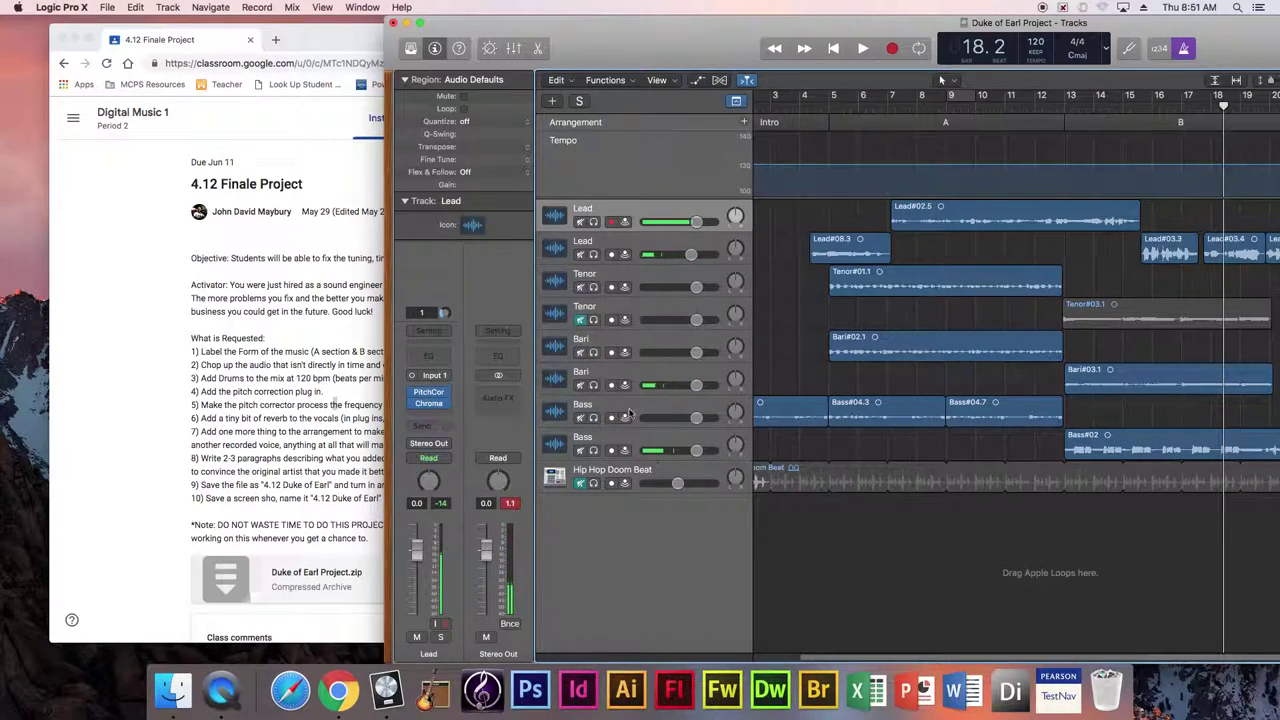
click(579, 319)
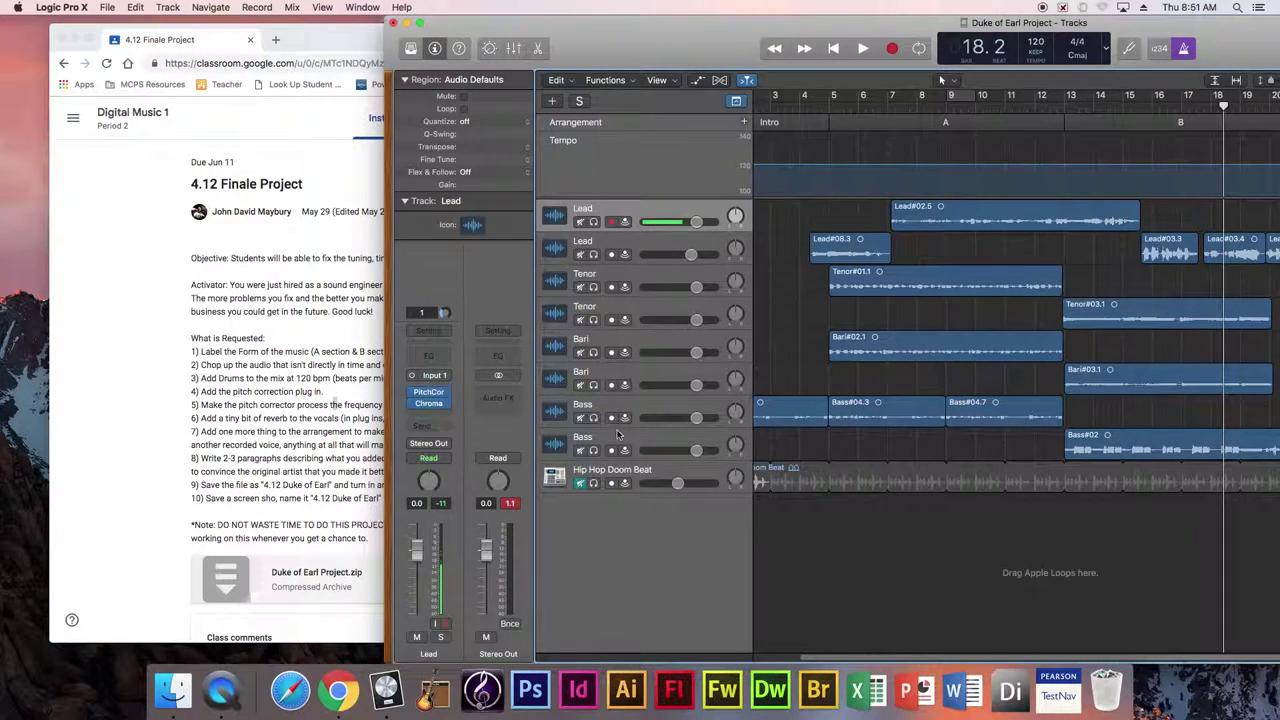
Step: Read the remaining assignment instructions in Chrome, then return to Logic Pro and shift its window to reveal the loop browser
click(279, 270)
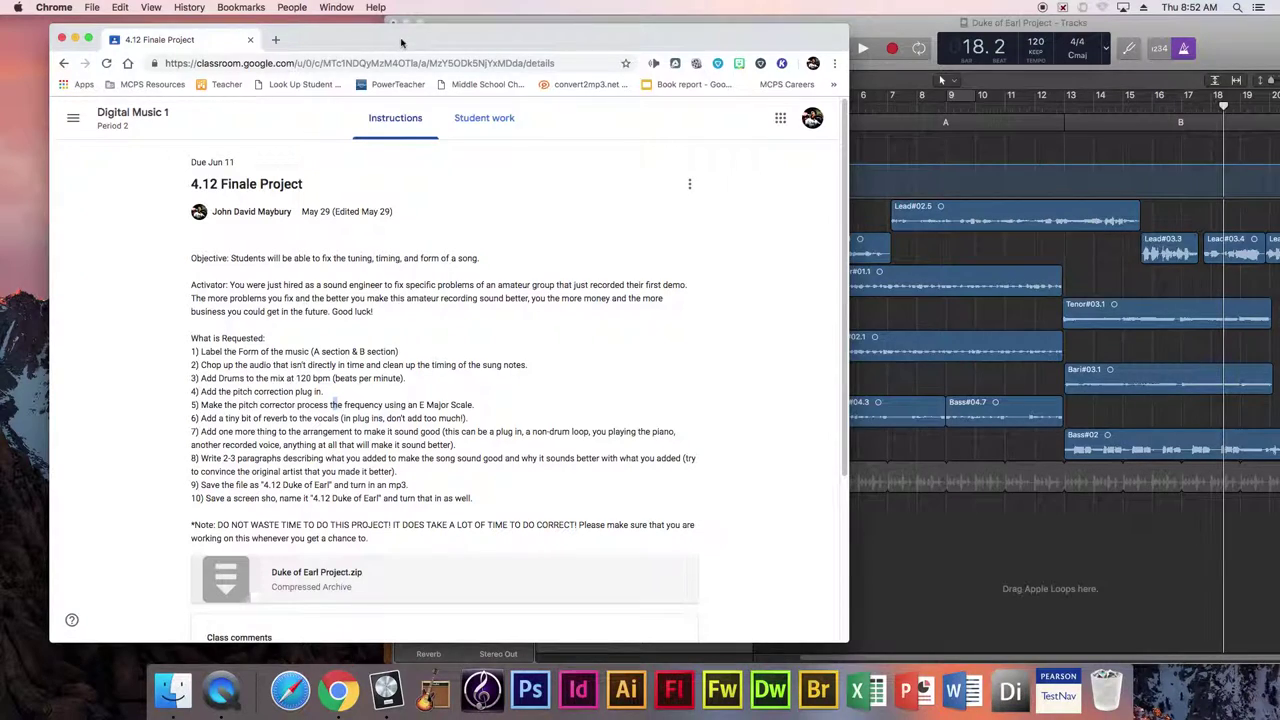
drag(401, 43, 374, 38)
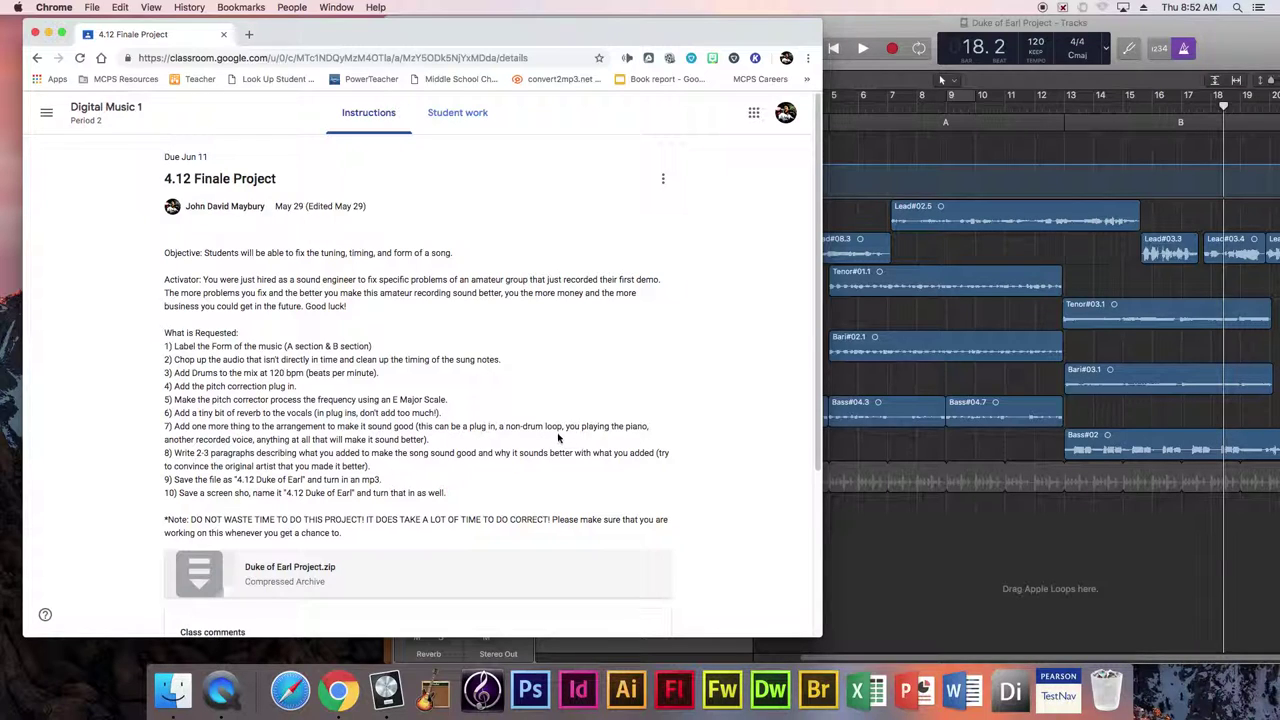
click(897, 551)
drag(831, 28, 538, 28)
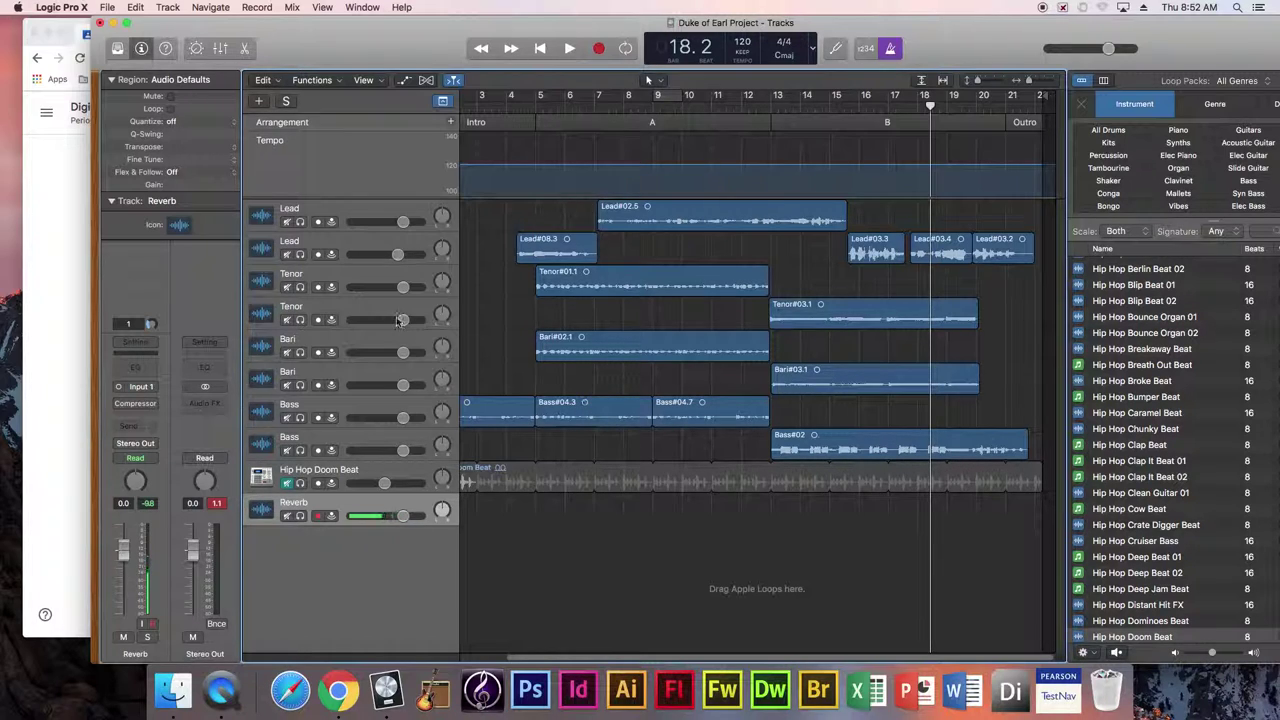
click(133, 414)
mouse_move(140, 524)
mouse_move(258, 527)
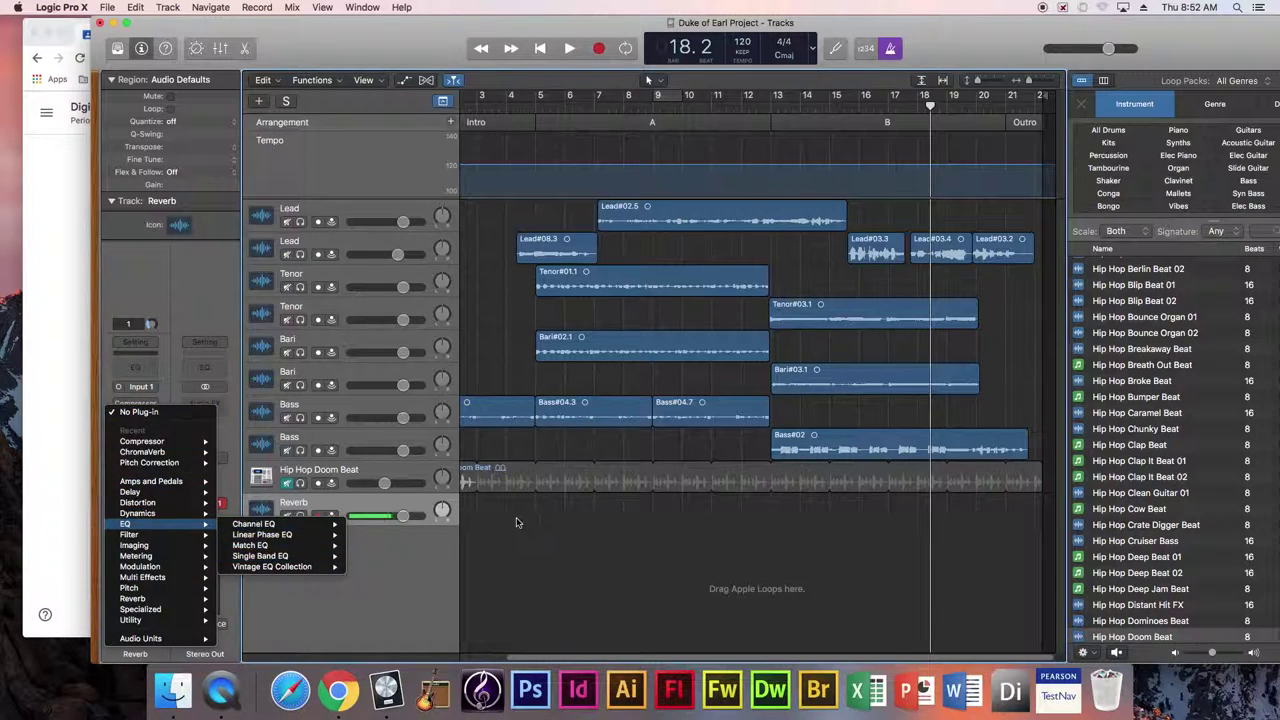
click(580, 372)
Step: Play section B from bar 14, set a one-bar cycle at bar 14, then solo and select the second Bass track
click(800, 121)
key(space)
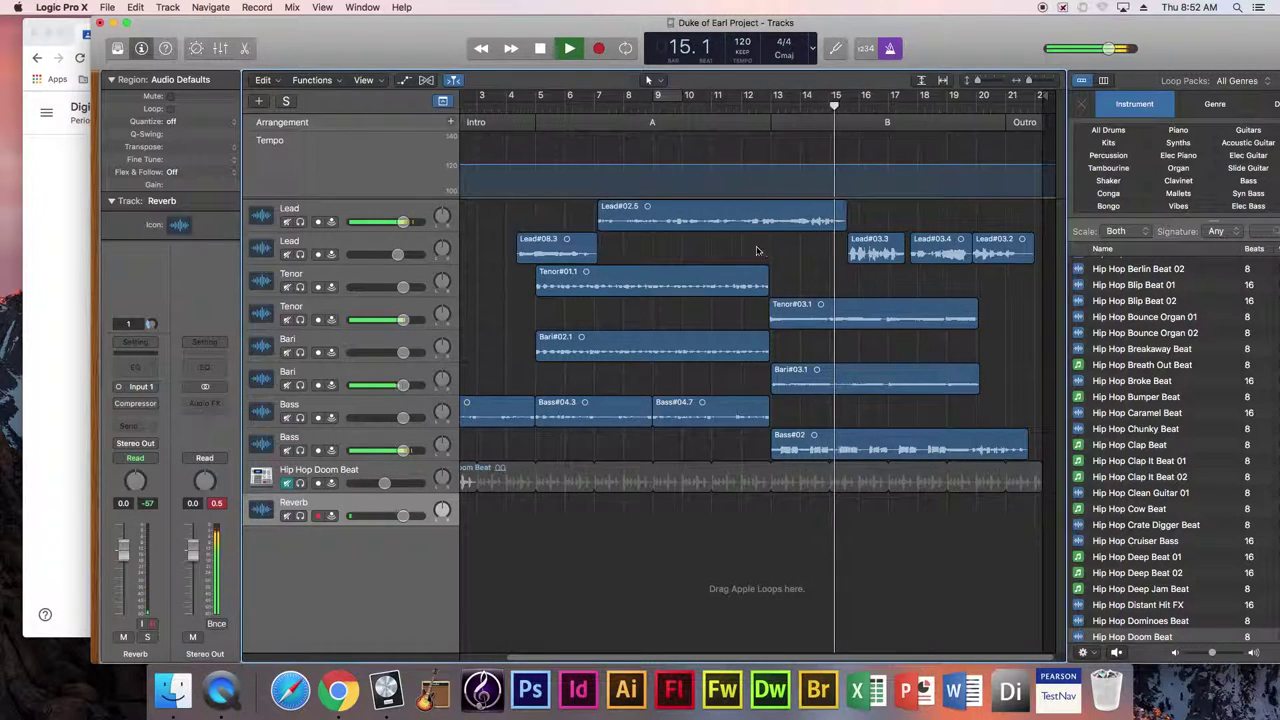
key(space)
drag(810, 97, 829, 97)
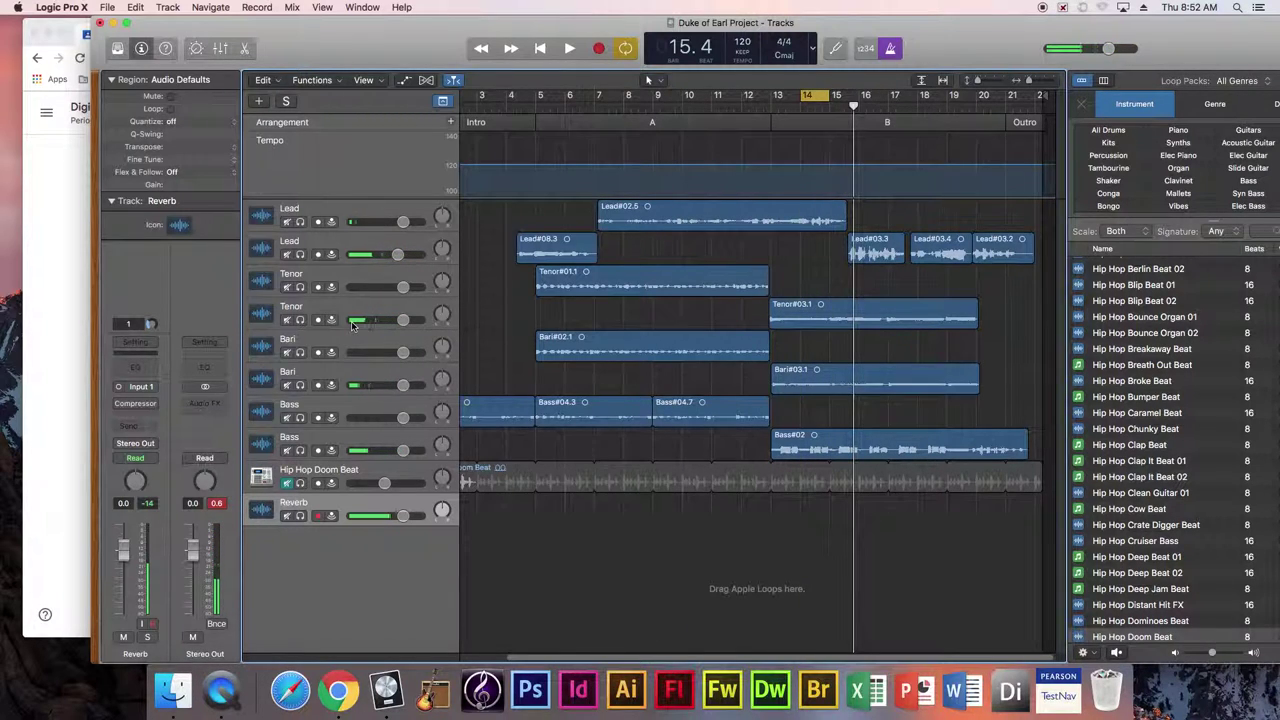
click(300, 451)
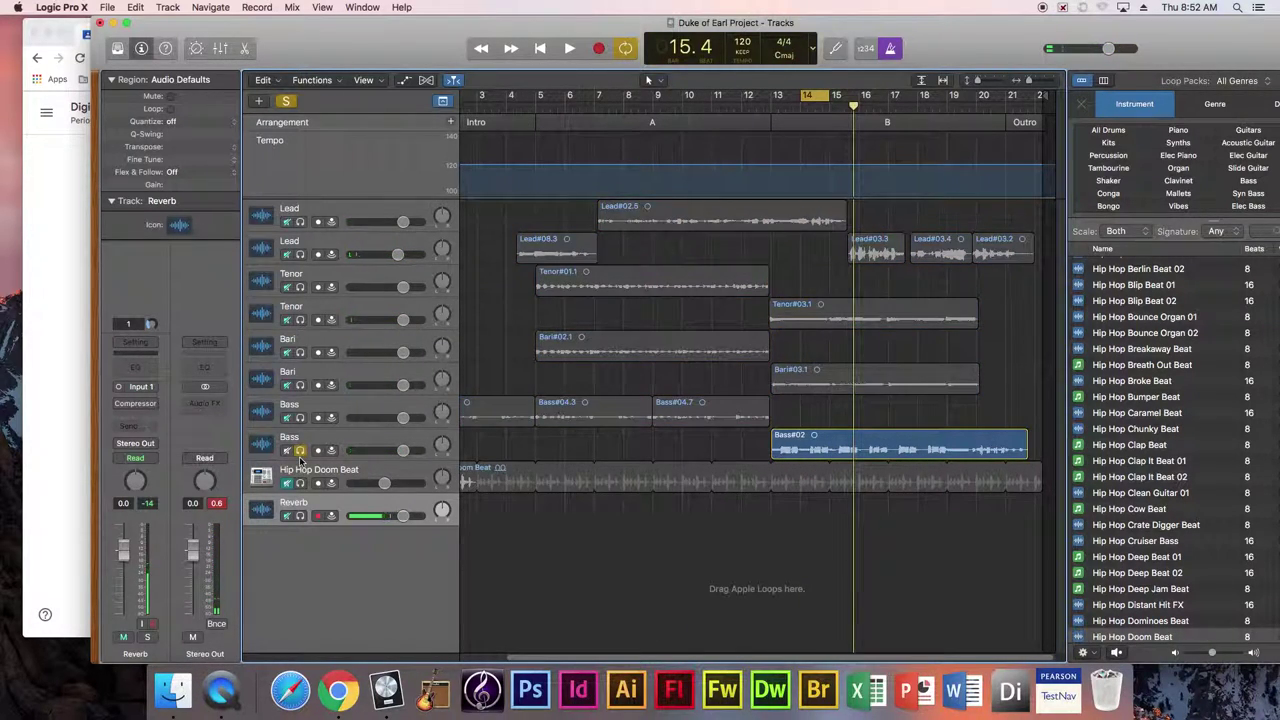
click(272, 446)
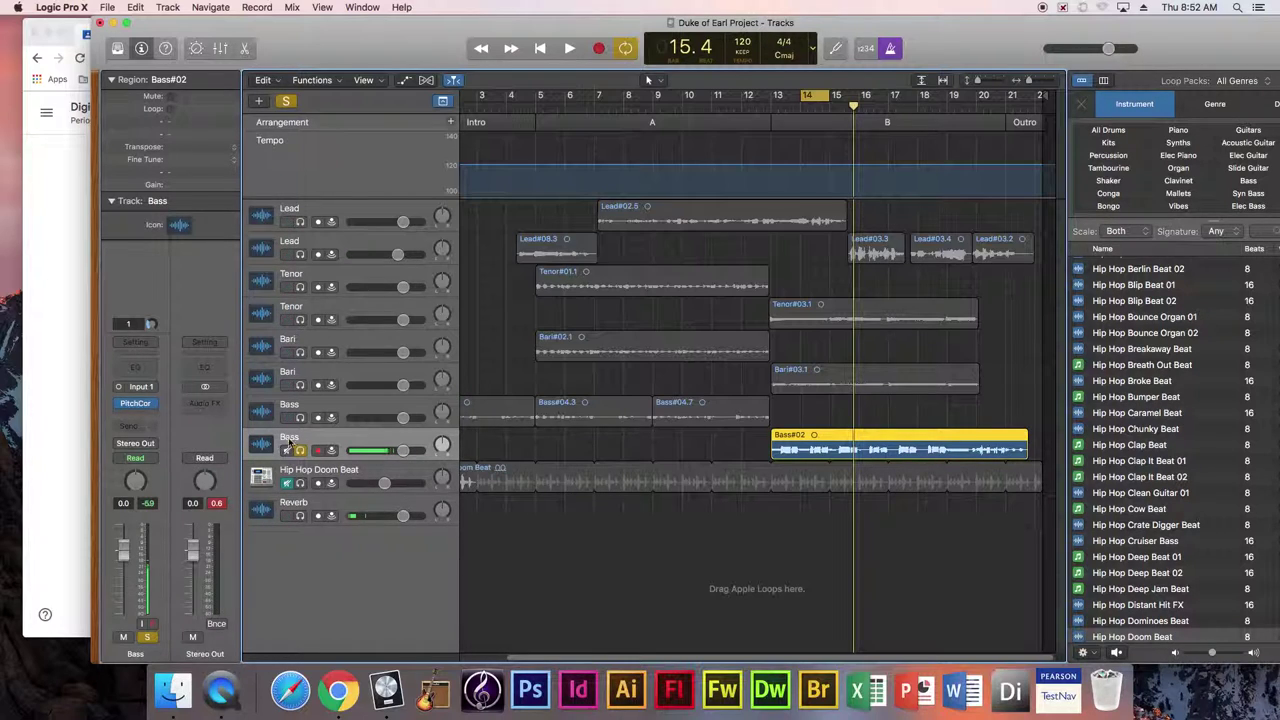
Step: Add a mono Channel EQ to the second Bass track and boost the band at about 215 Hz by +7.5 dB
click(149, 419)
mouse_move(165, 524)
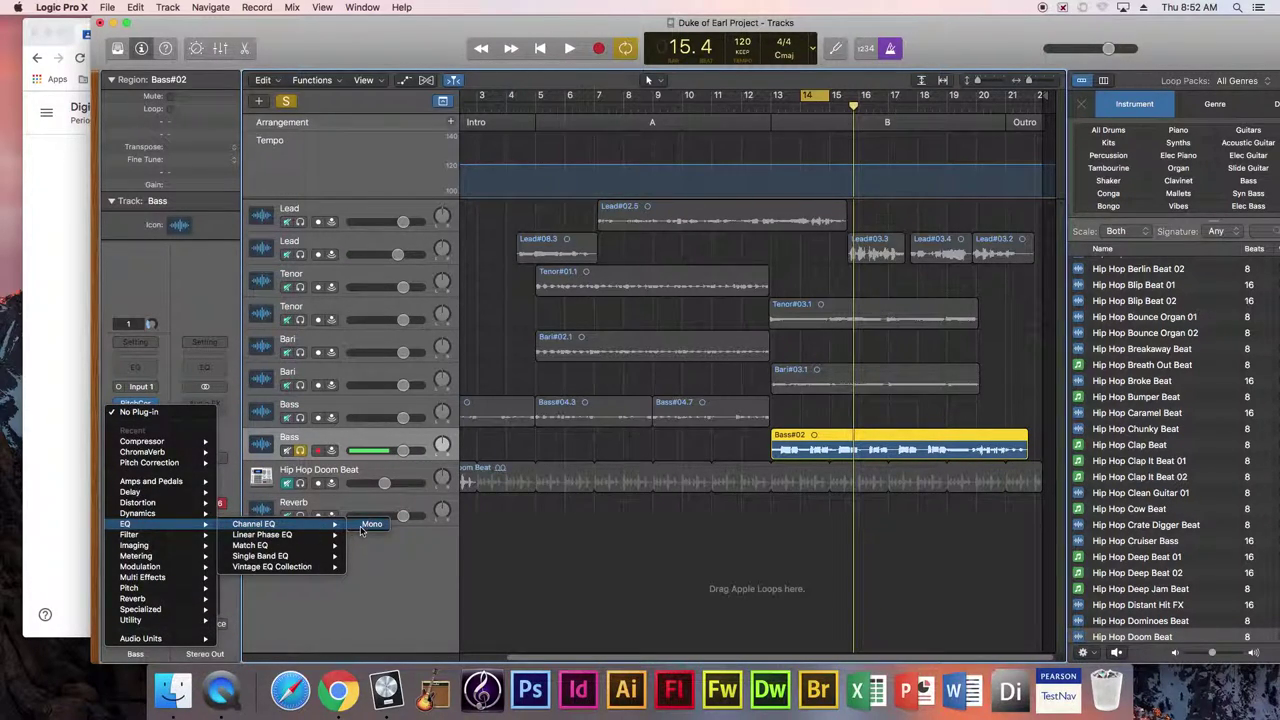
click(367, 525)
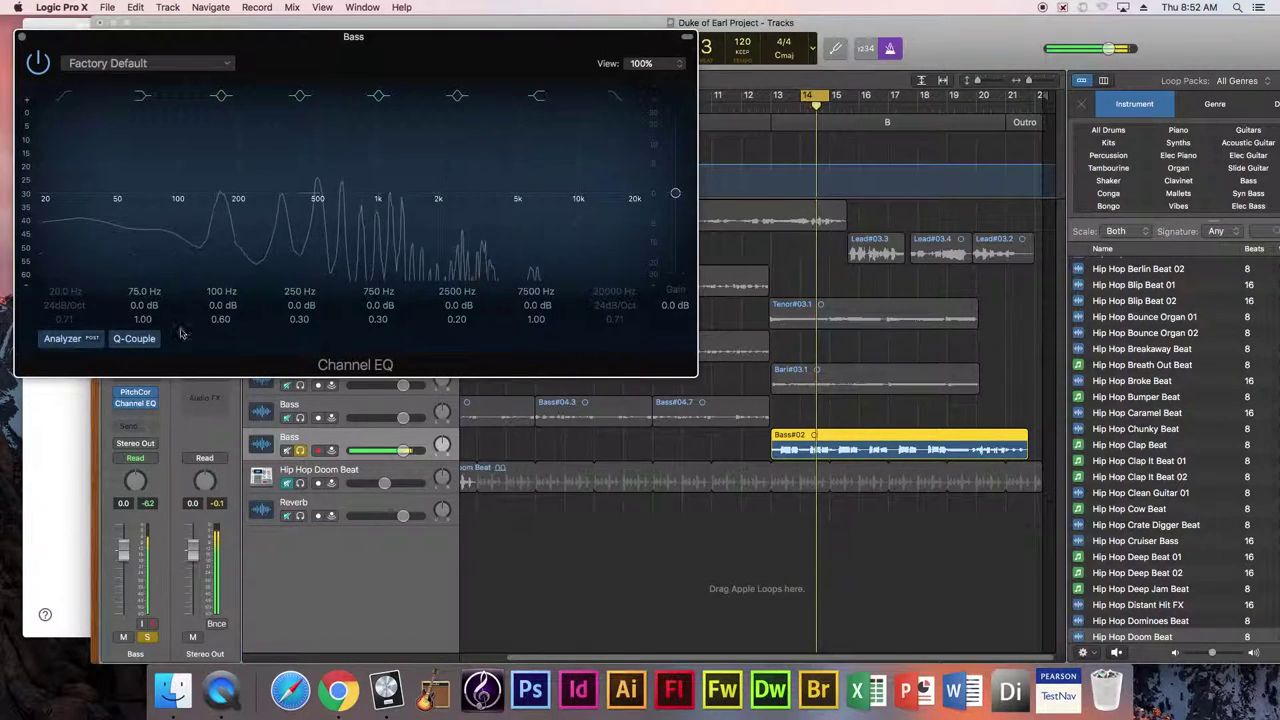
drag(251, 194, 243, 153)
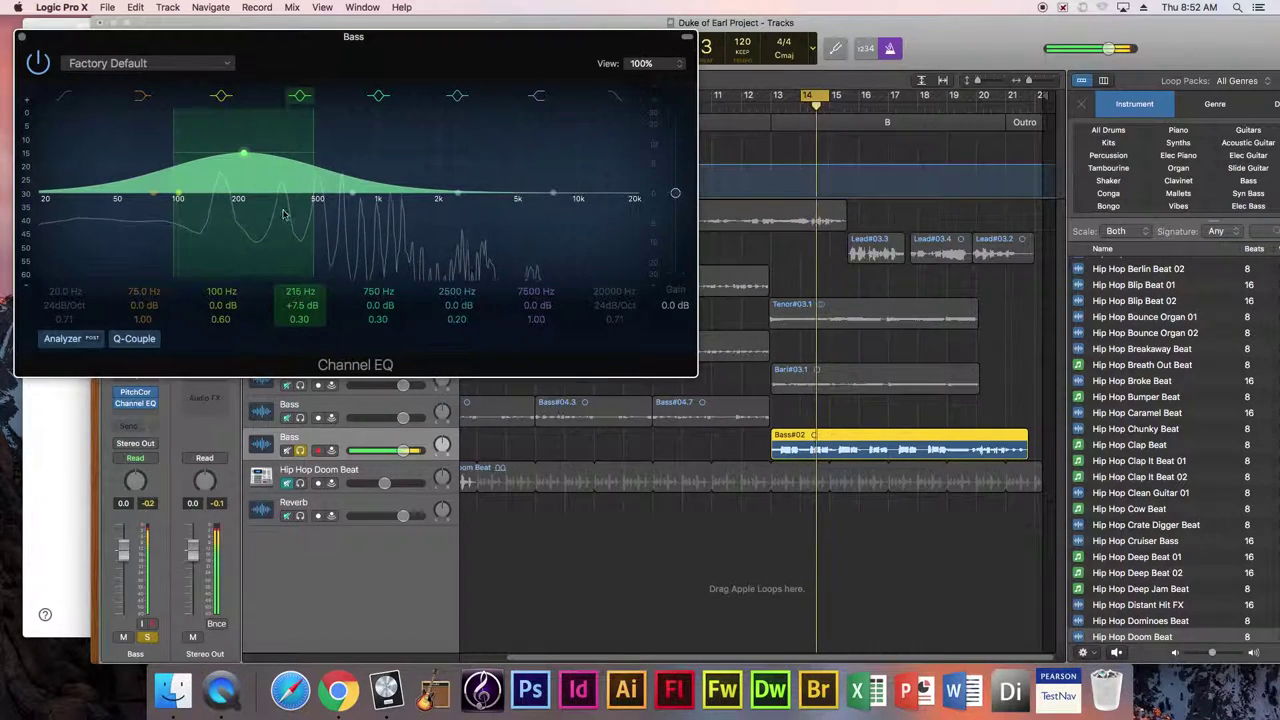
click(21, 37)
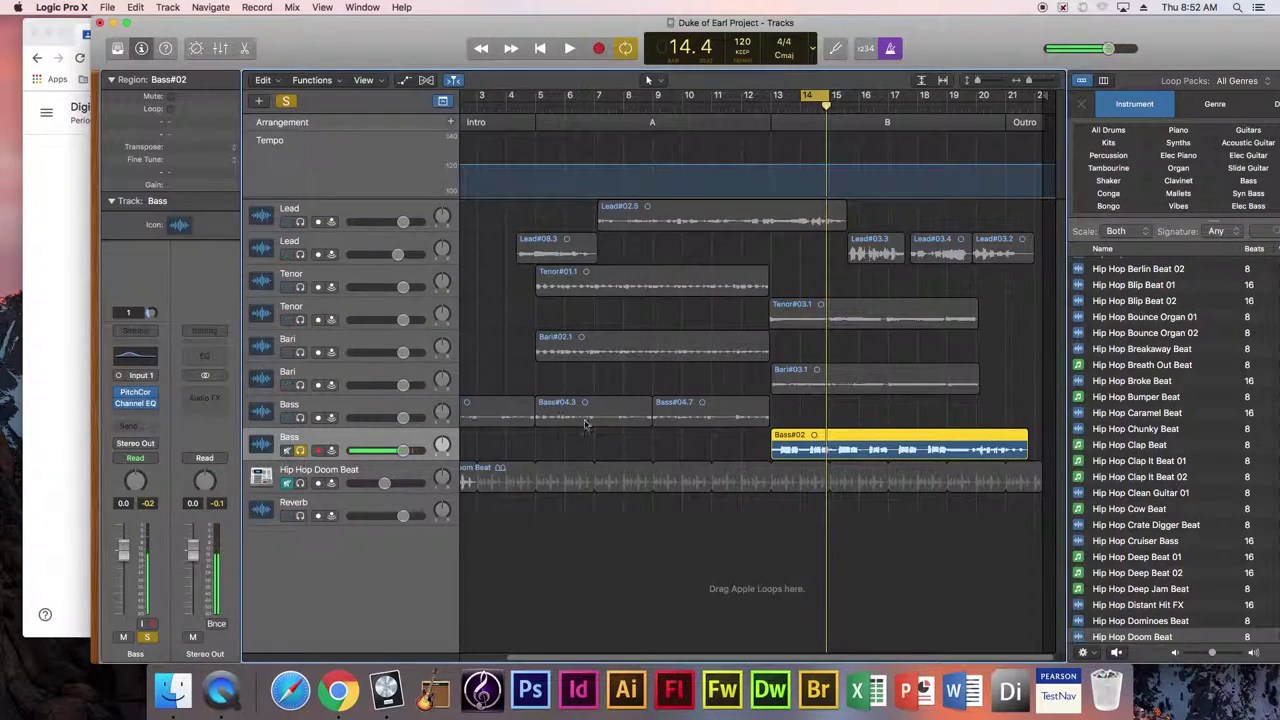
Step: Turn off the cycle, unsolo the second Bass track and play the full mix from bar 14 to hear the EQ
drag(843, 100, 800, 95)
click(800, 103)
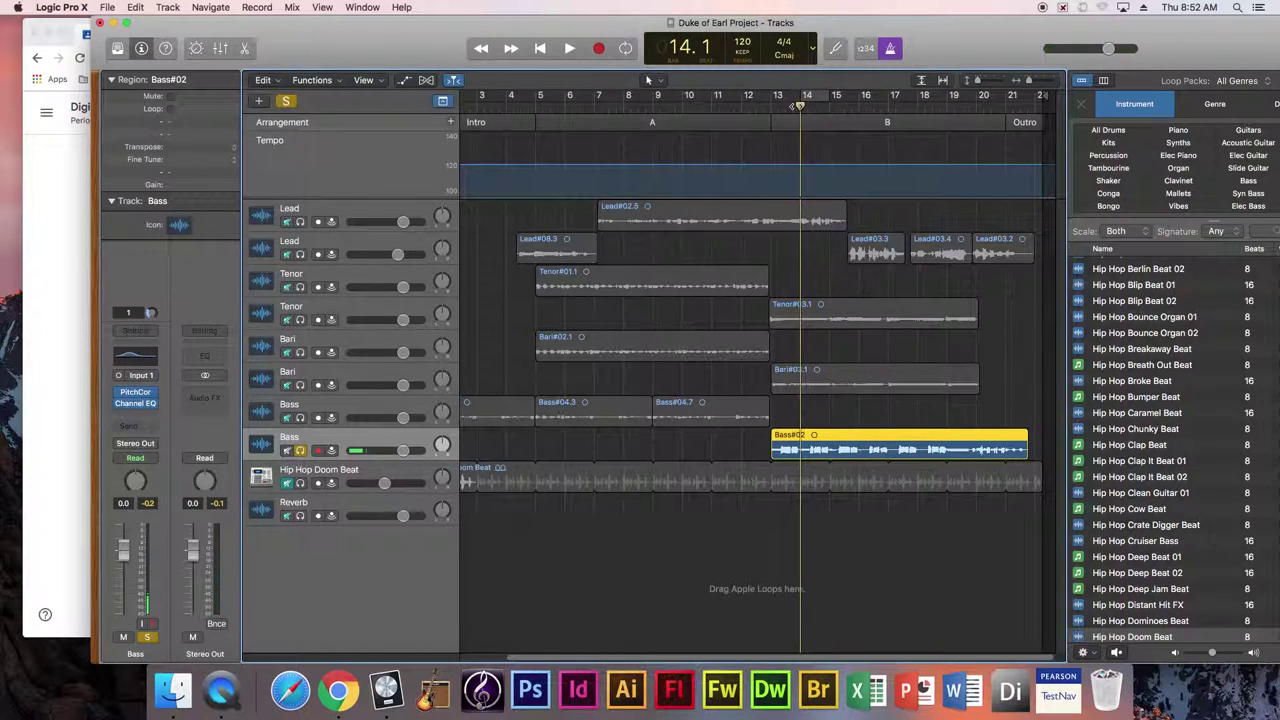
key(space)
key(space)
click(300, 450)
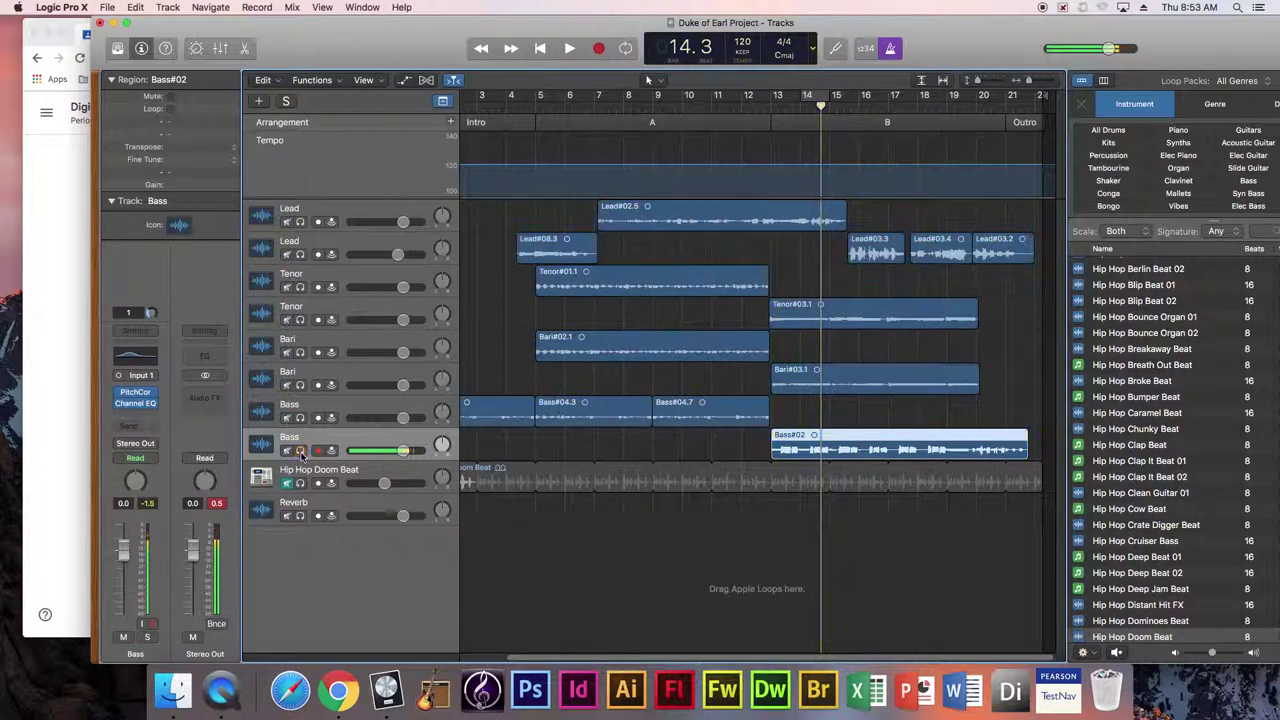
key(space)
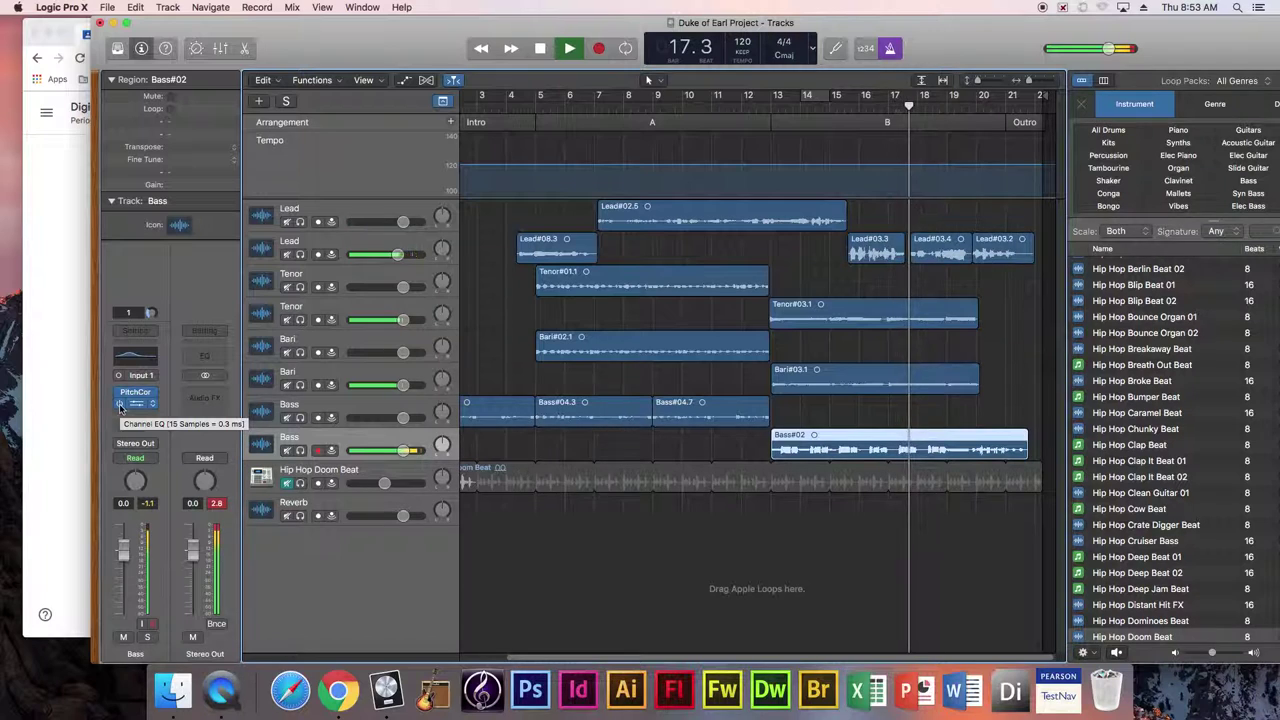
click(606, 545)
Step: Shift the Logic Pro window aside and read assignment items 8 and 9 in Chrome, on the written paragraphs and file naming
drag(306, 27, 577, 27)
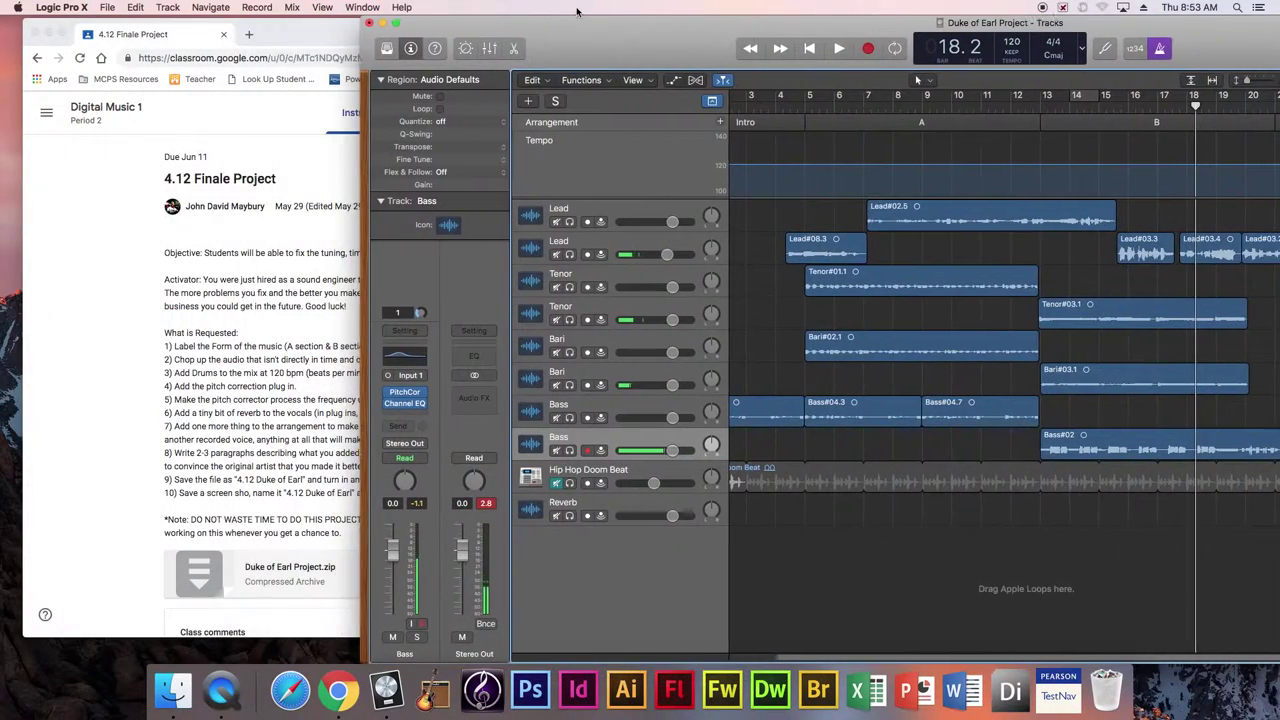
click(207, 451)
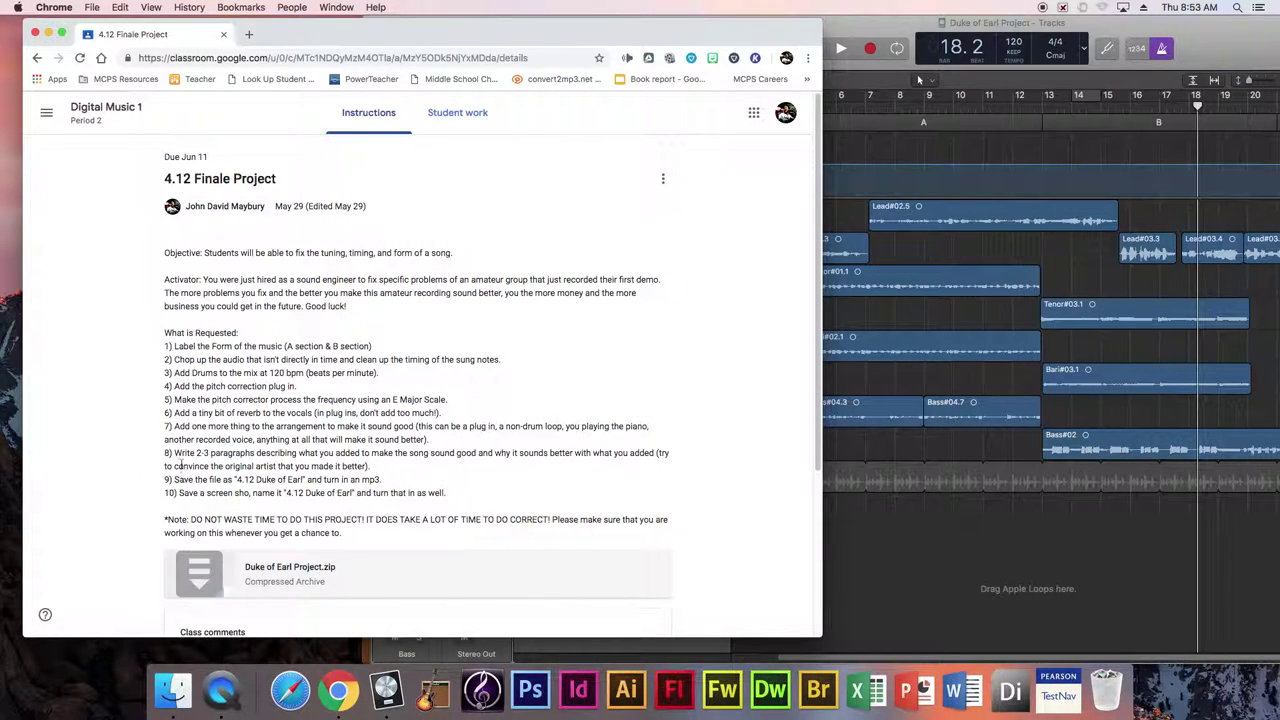
drag(176, 455, 311, 455)
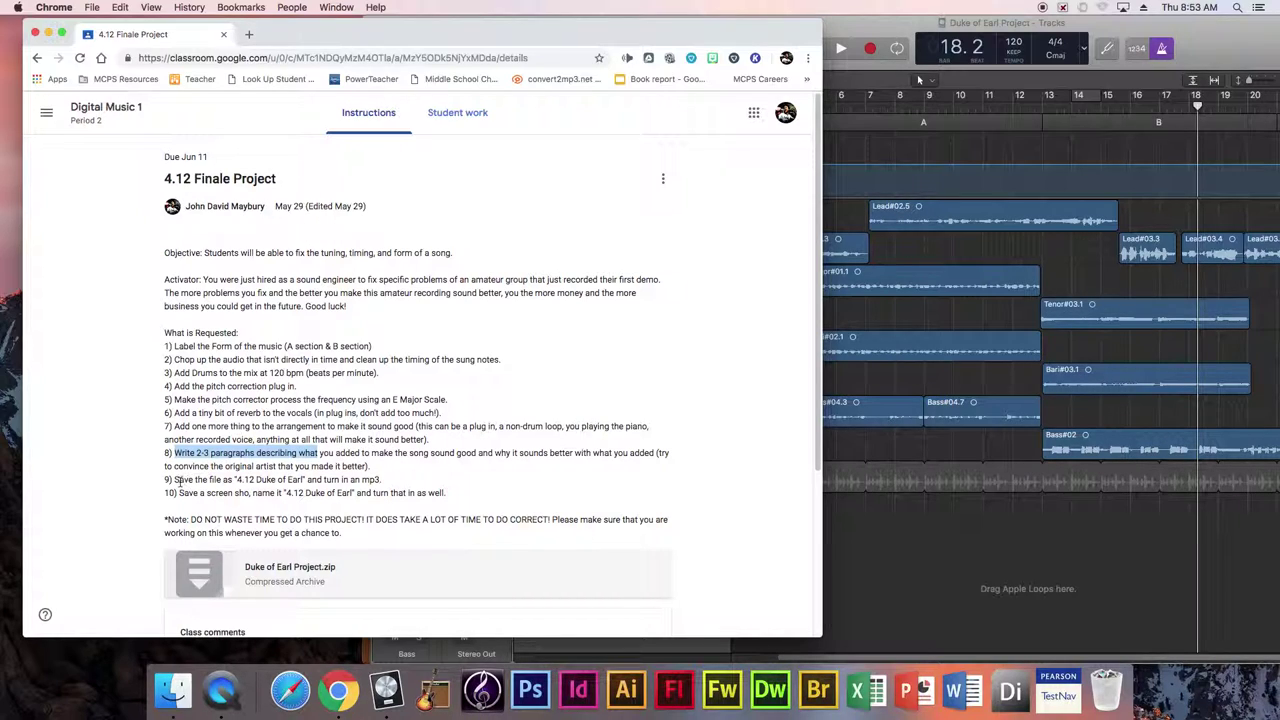
drag(172, 482, 238, 480)
click(290, 480)
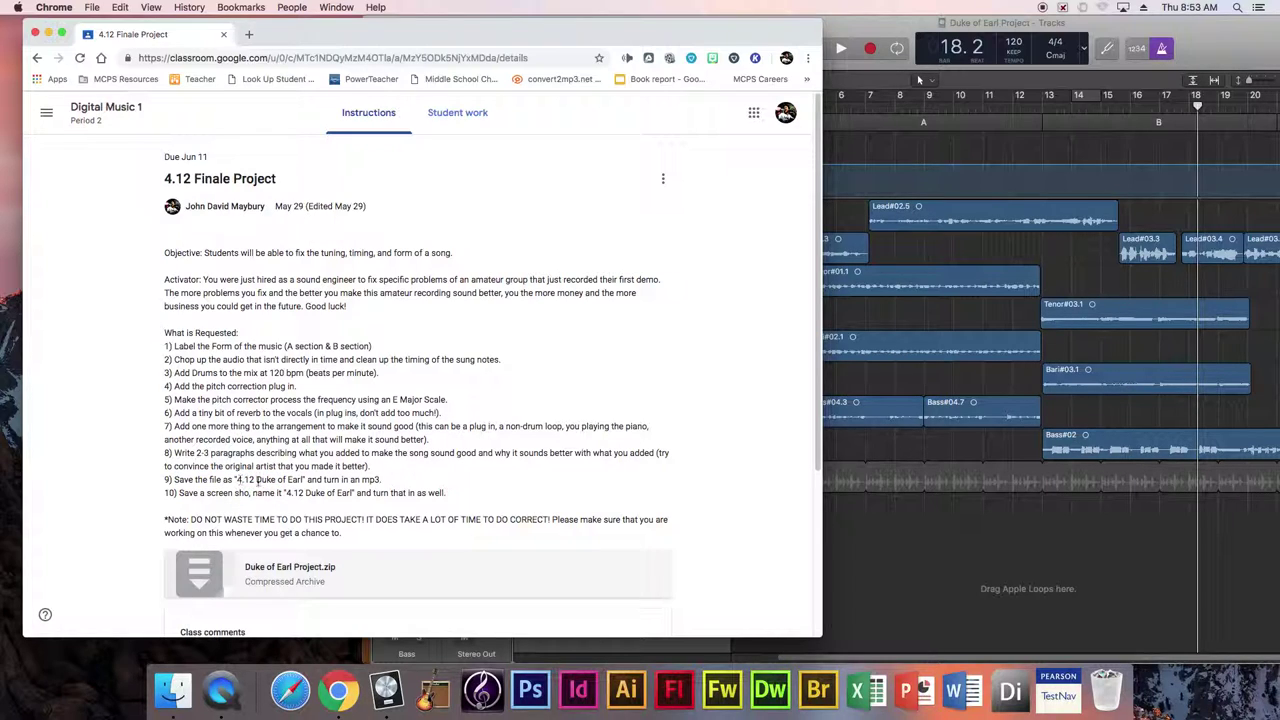
click(820, 497)
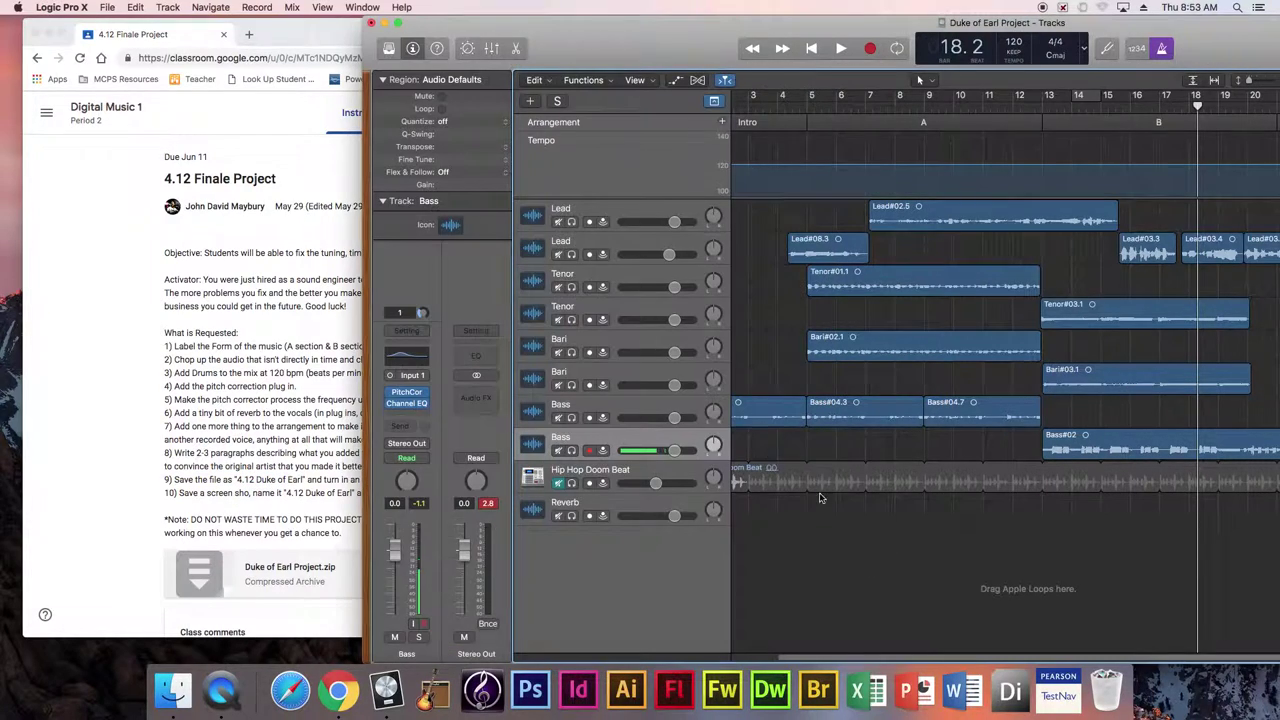
Step: Unmute the Hip Hop Doom Beat track and fit the whole arrangement from Intro to Outro in view beside the loop browser
click(558, 483)
click(862, 276)
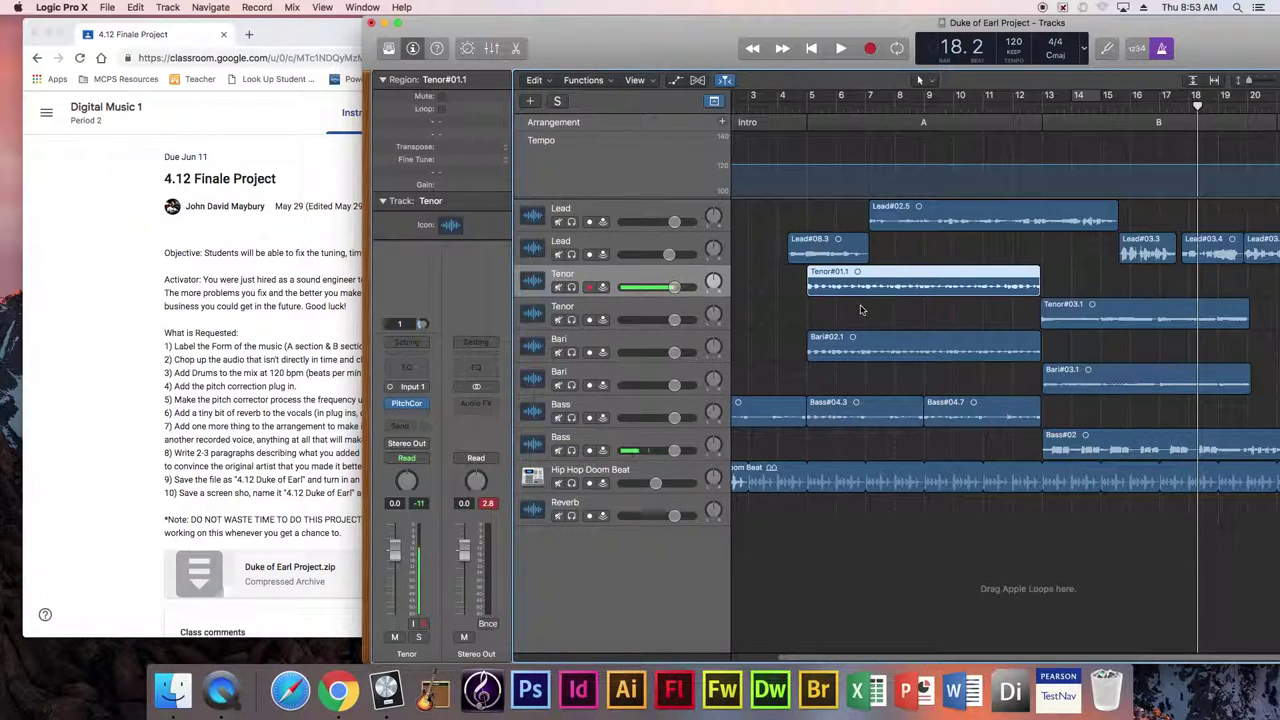
click(768, 282)
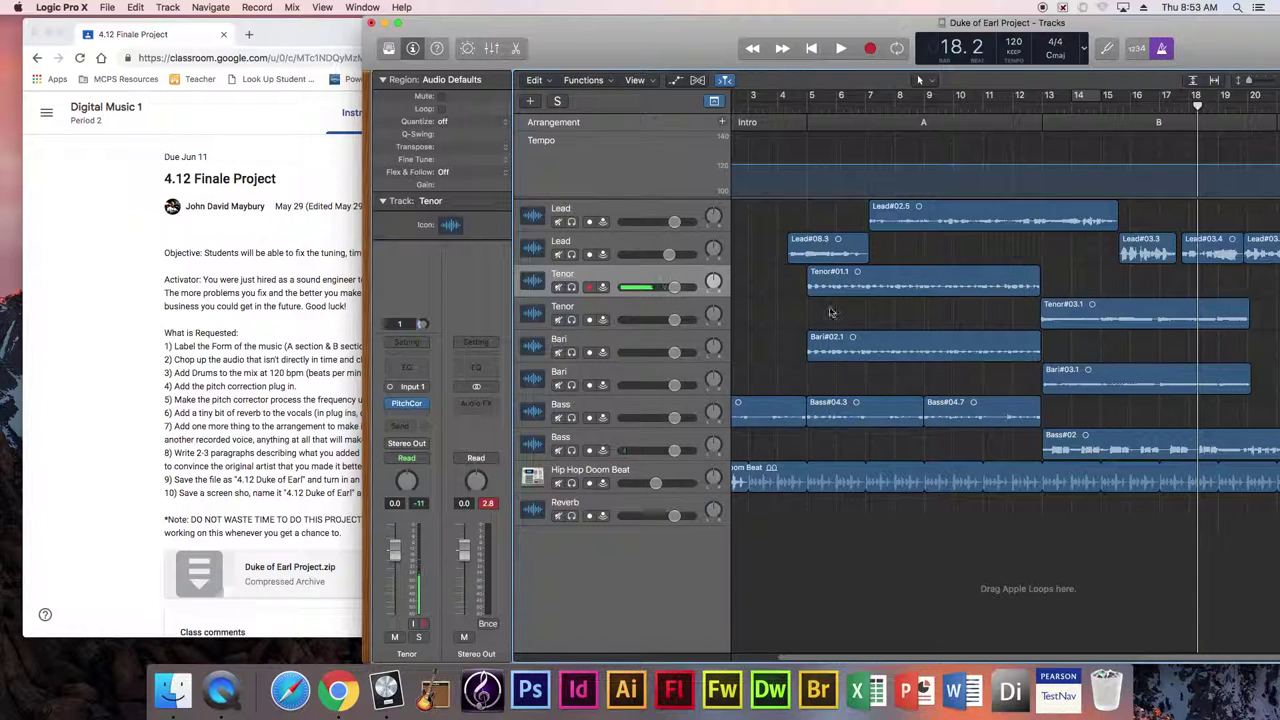
key(o)
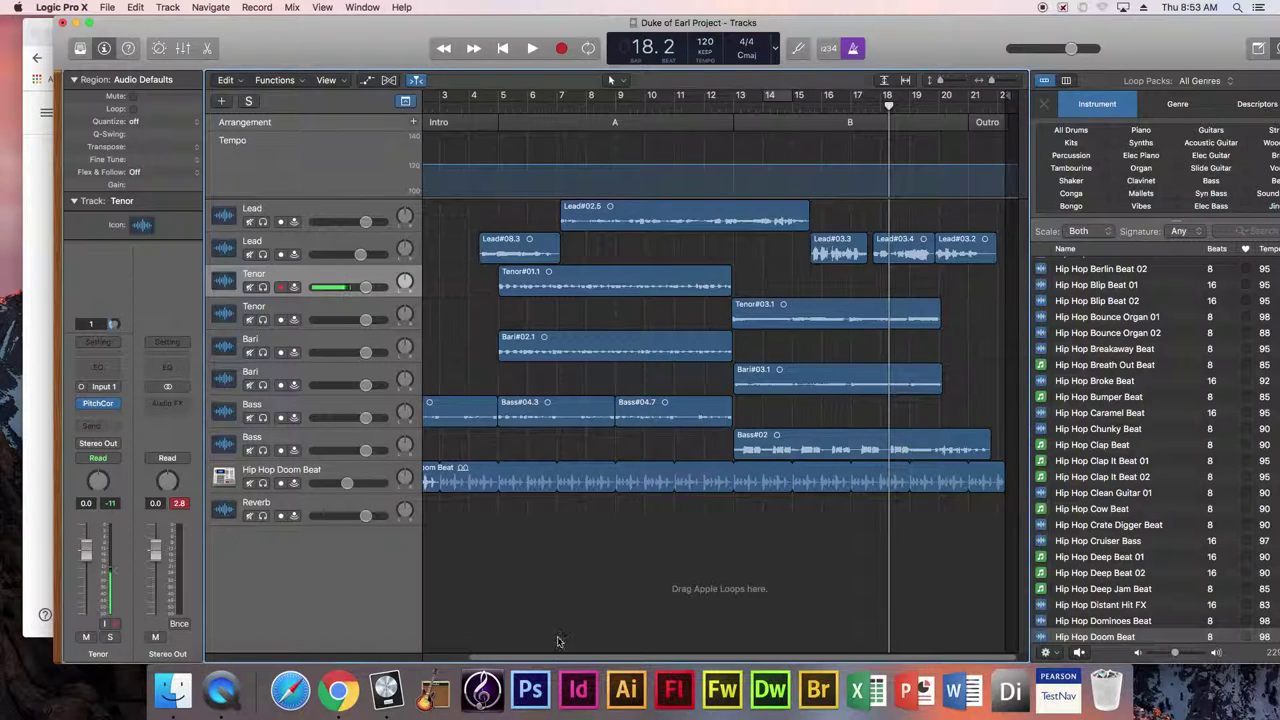
drag(551, 656, 500, 665)
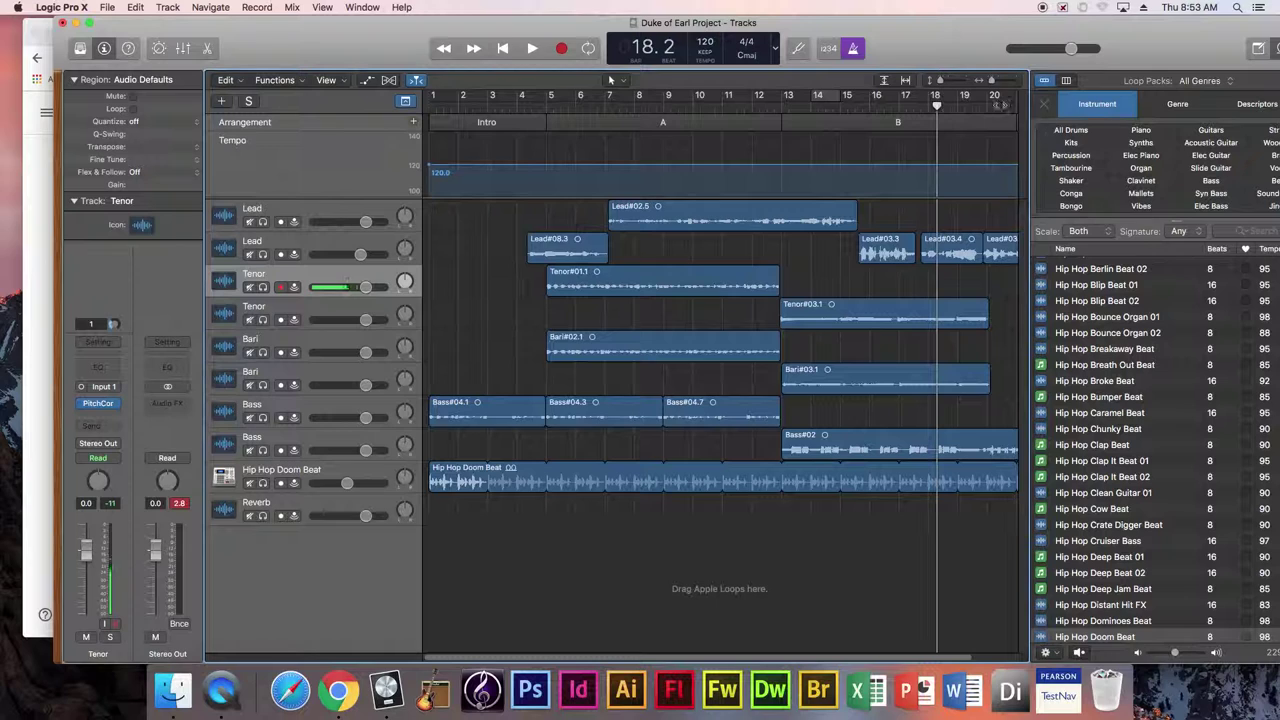
key(super+Left)
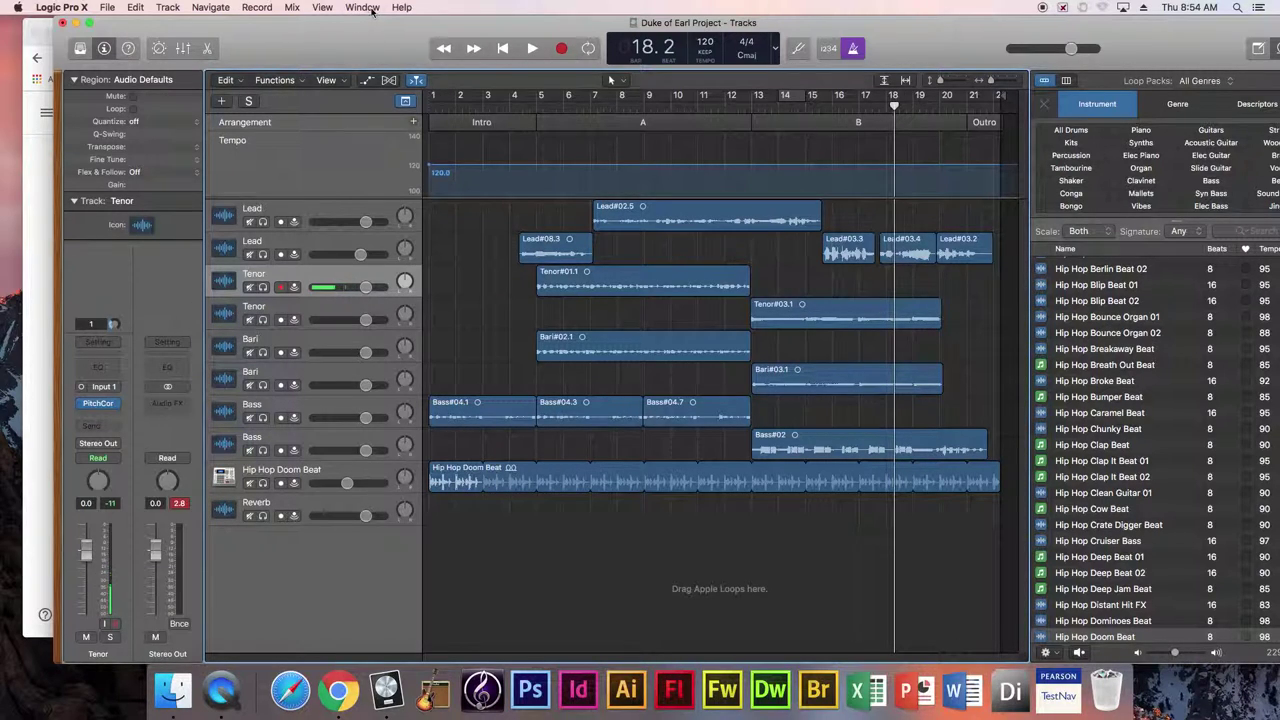
Step: Start an offline bounce of the project with MP3 as the destination format
click(107, 8)
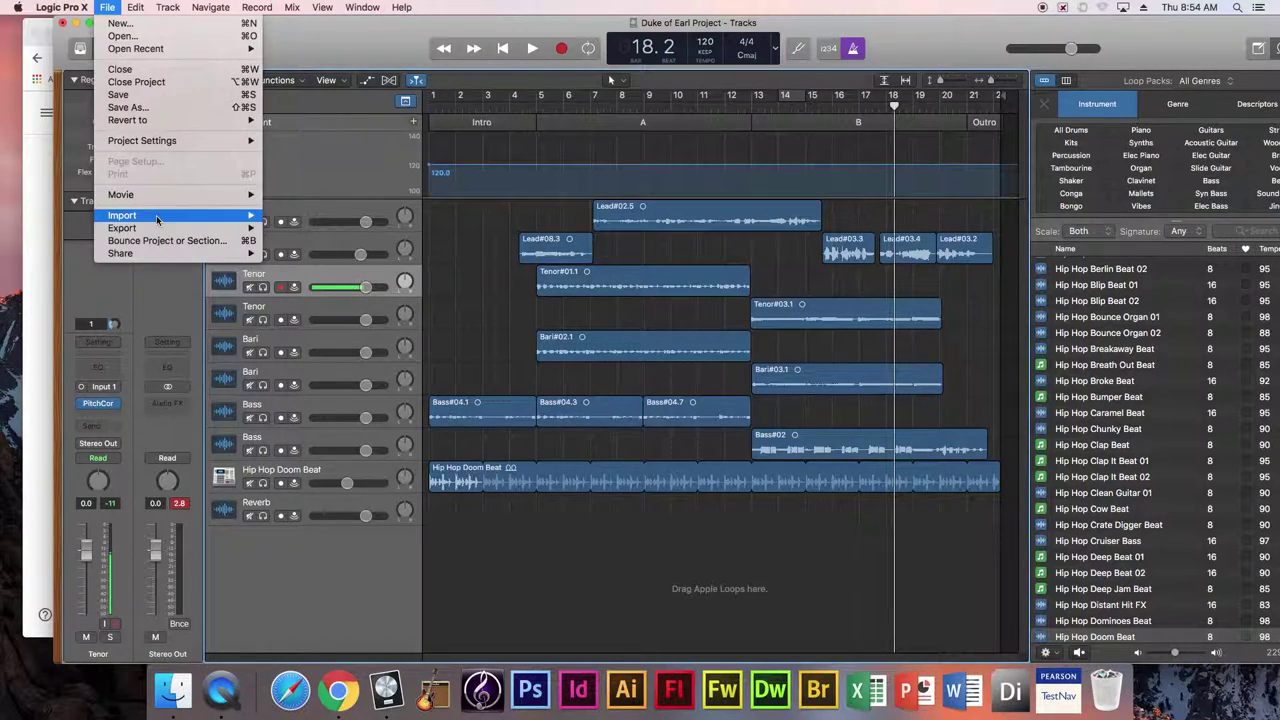
click(150, 240)
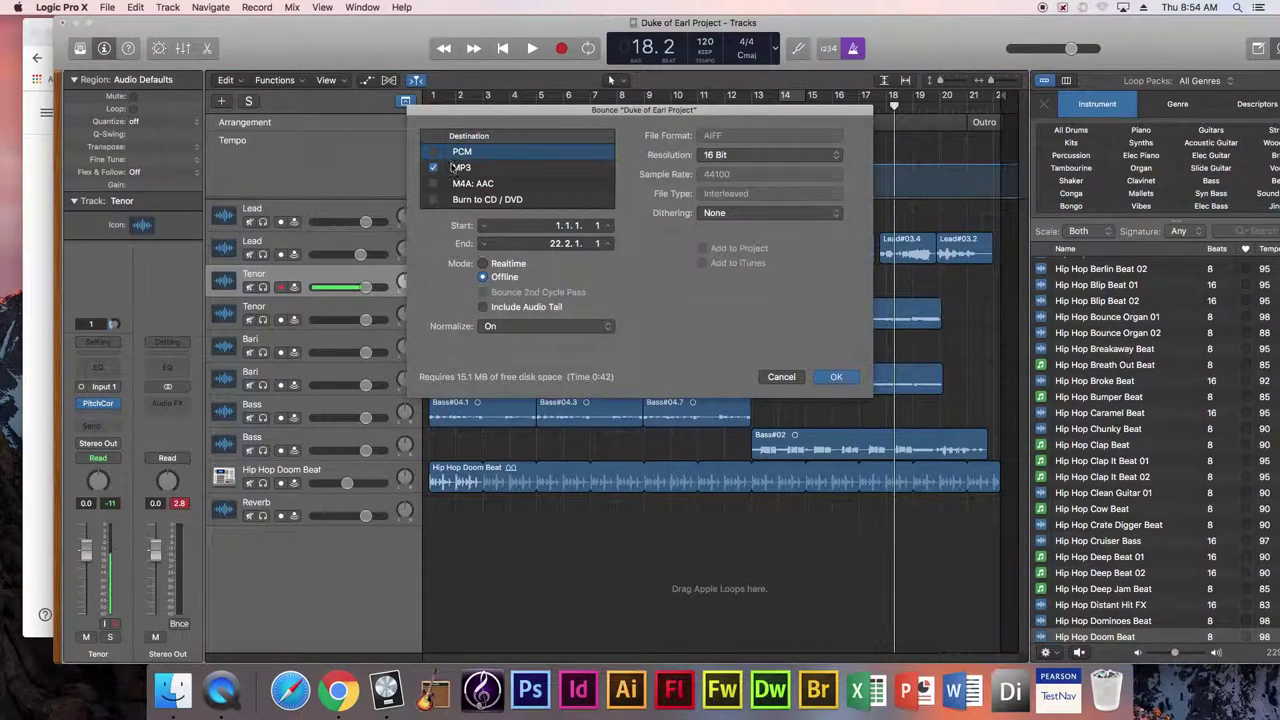
click(458, 168)
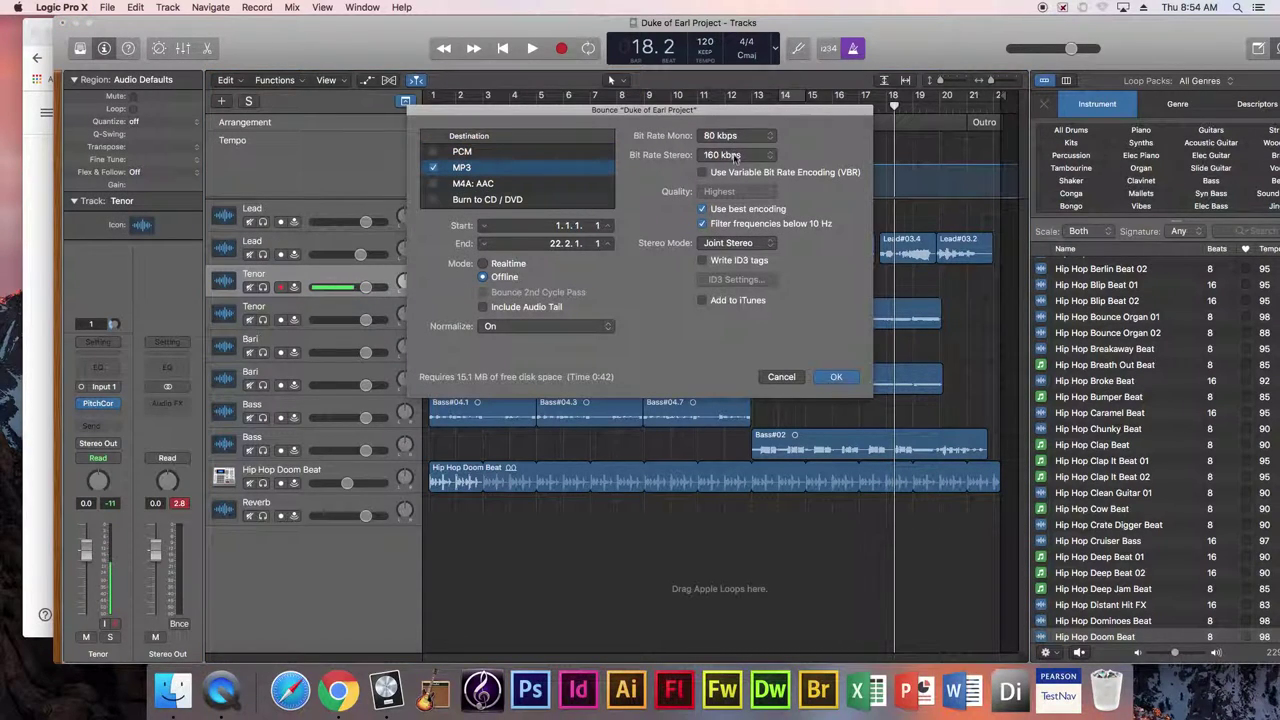
click(837, 377)
Step: Try naming the bounce "4.12 Duke of Earl" with the title copied from the assignment in Chrome, then cancel the bounce
click(37, 162)
drag(237, 479, 300, 479)
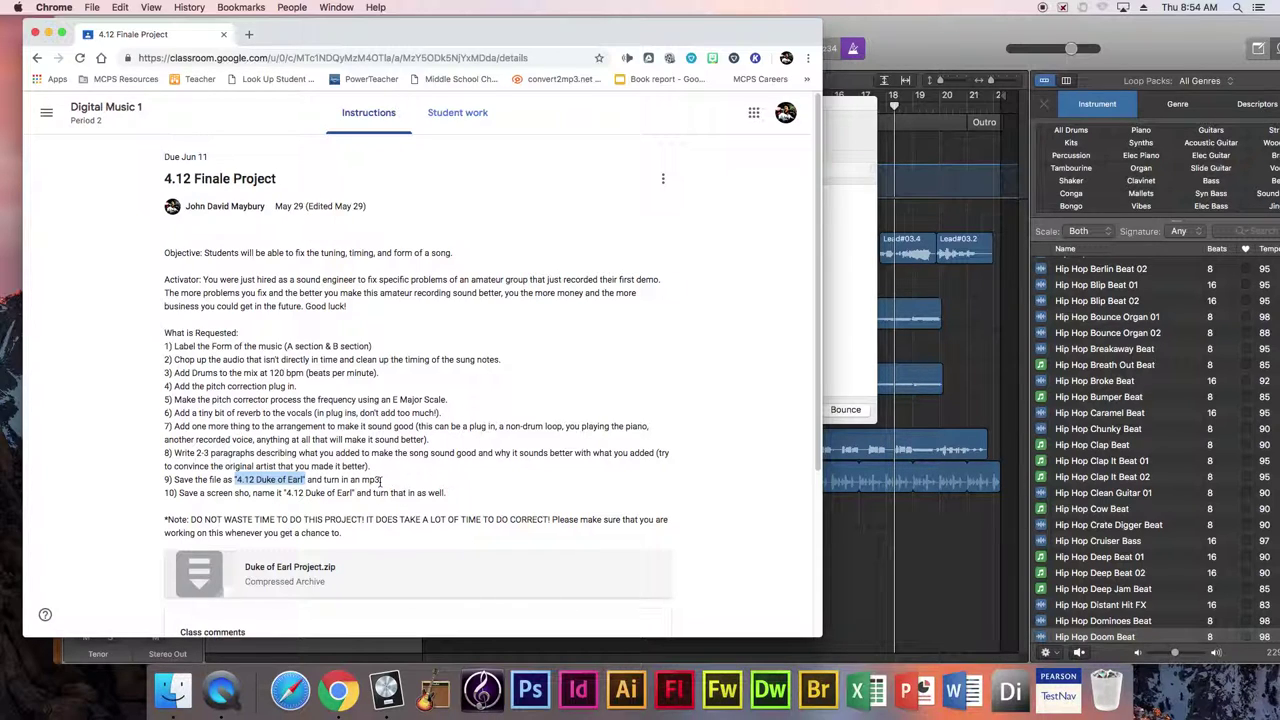
key(super+c)
key(super+Tab)
key(super+v)
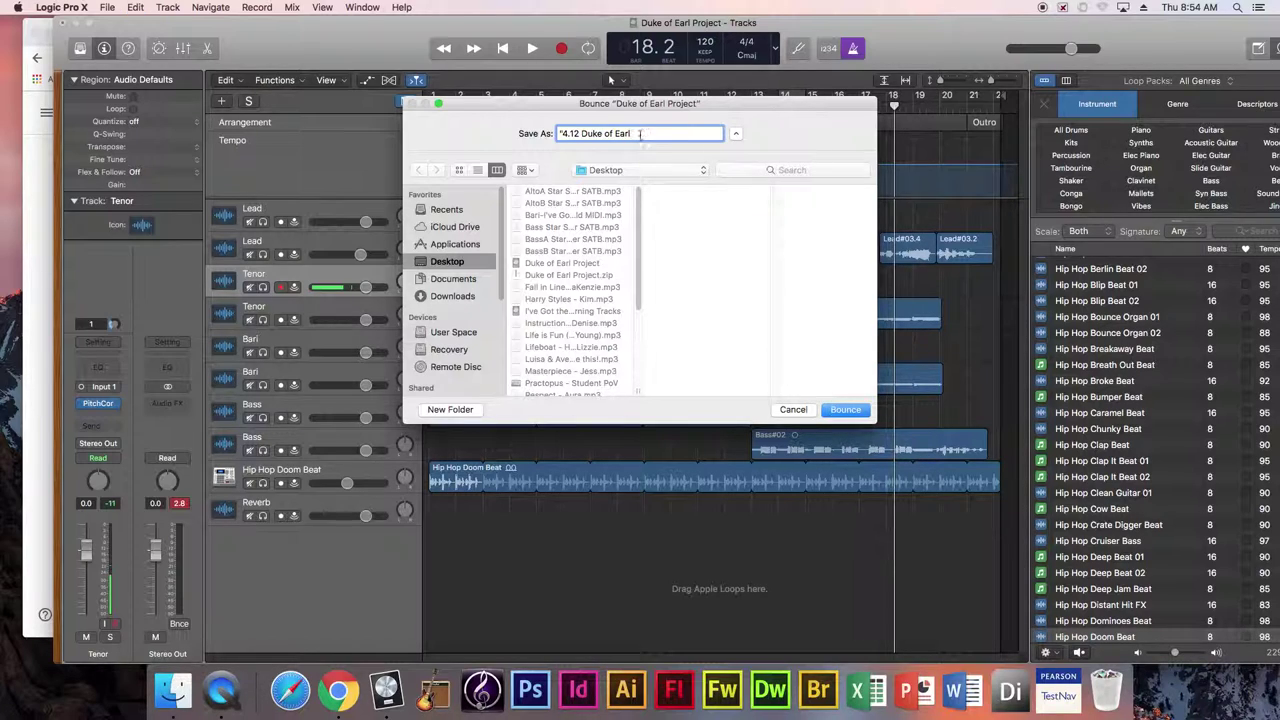
key(super+a)
click(795, 411)
Step: Rename the new screenshot file on the desktop as "4.12 Duke of Earl Screen Shot"
double_click(940, 32)
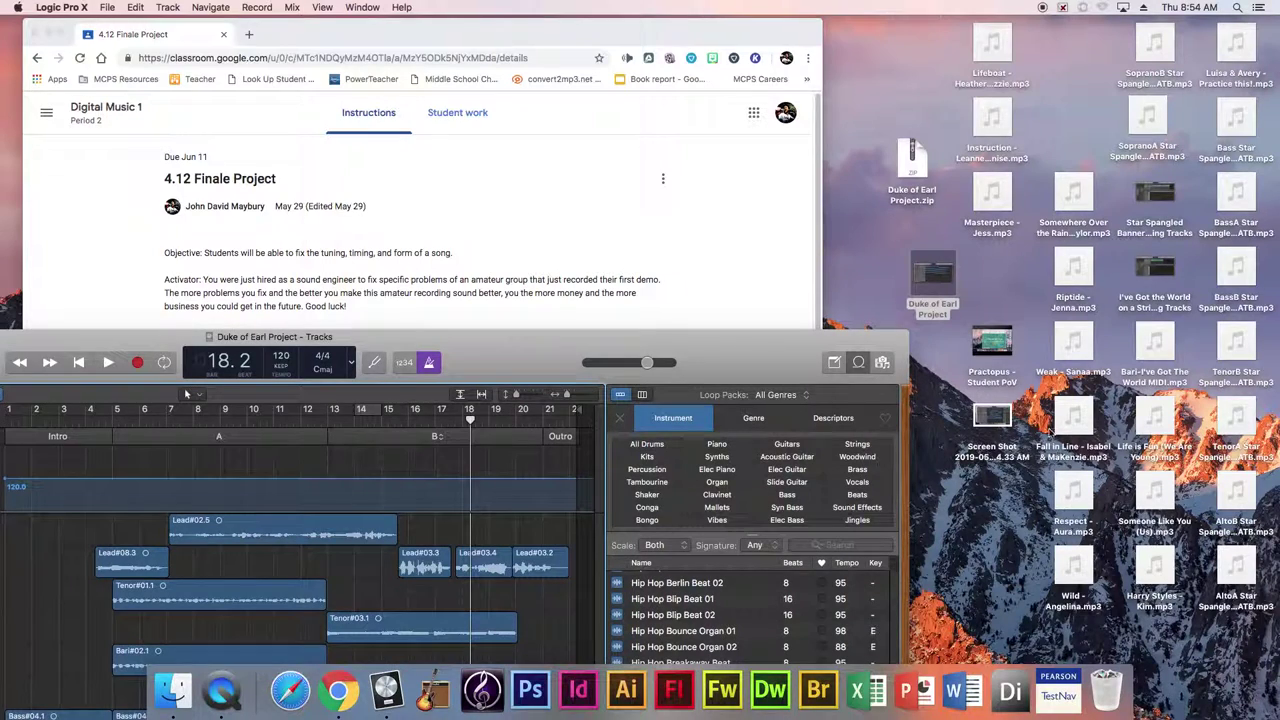
click(992, 458)
key(Return)
text(4.12 Duke of Earl)
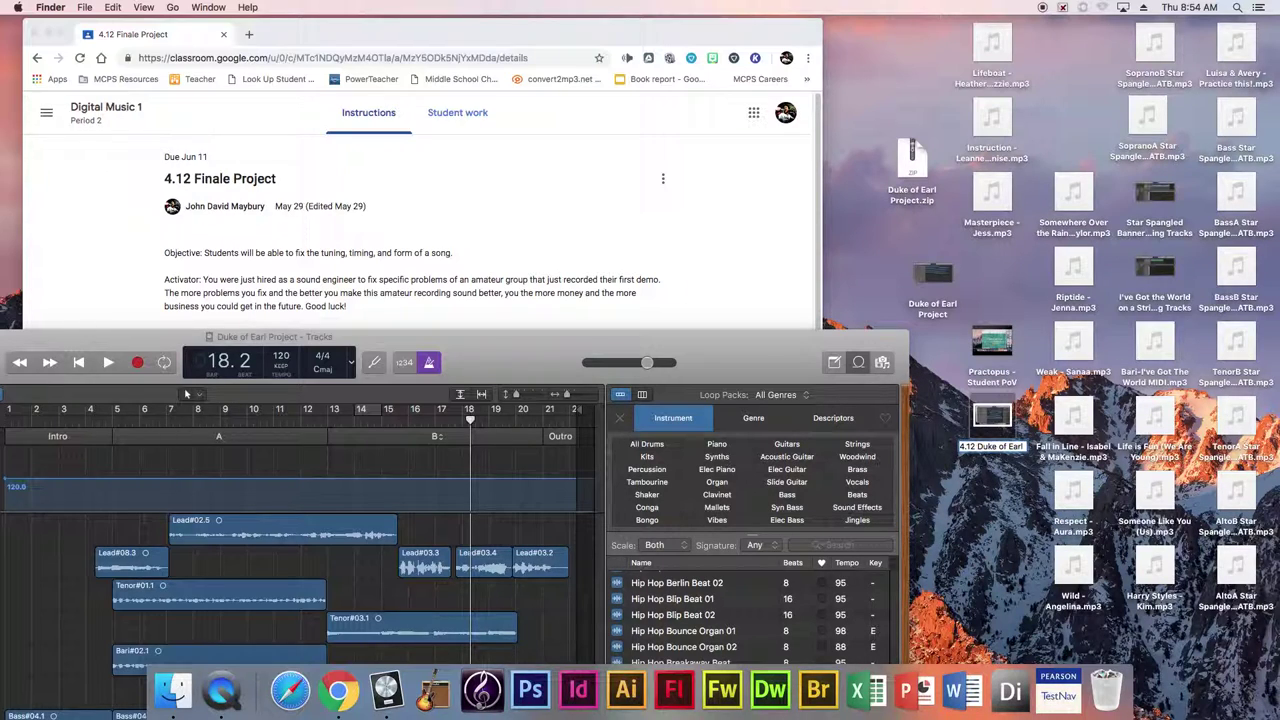
text( Screen Shot)
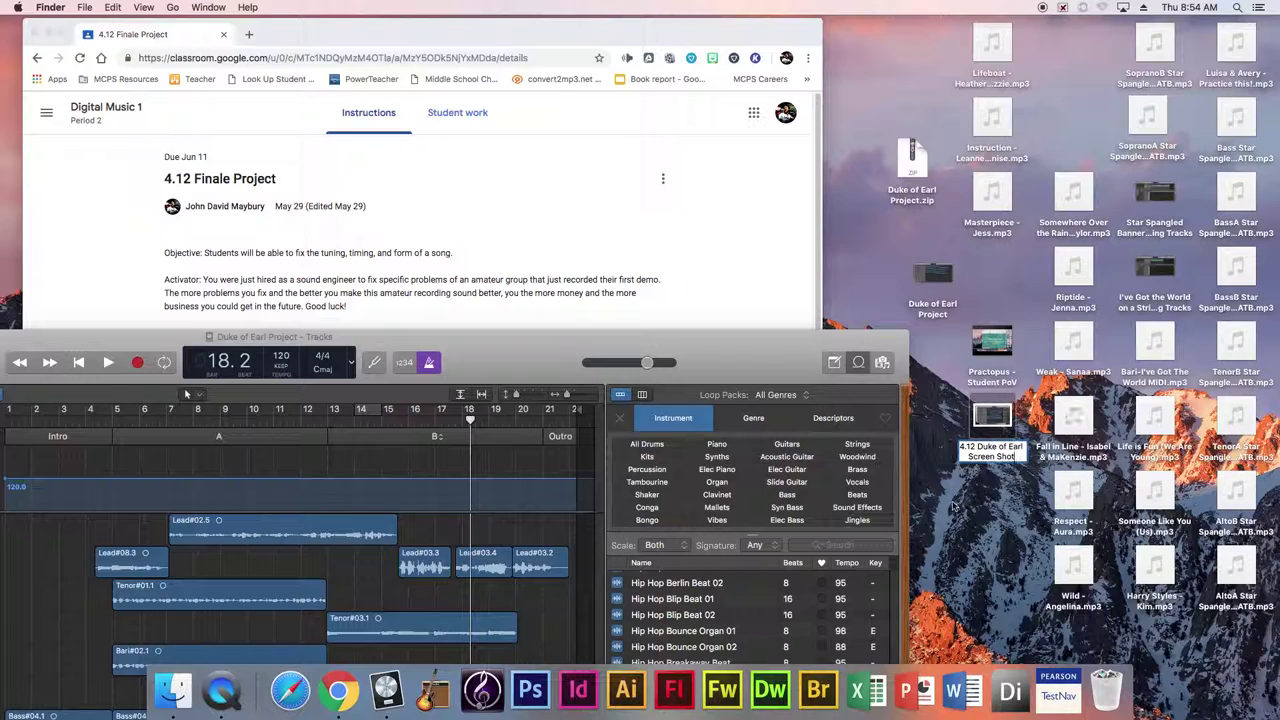
click(992, 428)
Step: Open the renamed screenshot in Preview to check that it shows the whole arrangement, then close it
click(993, 427)
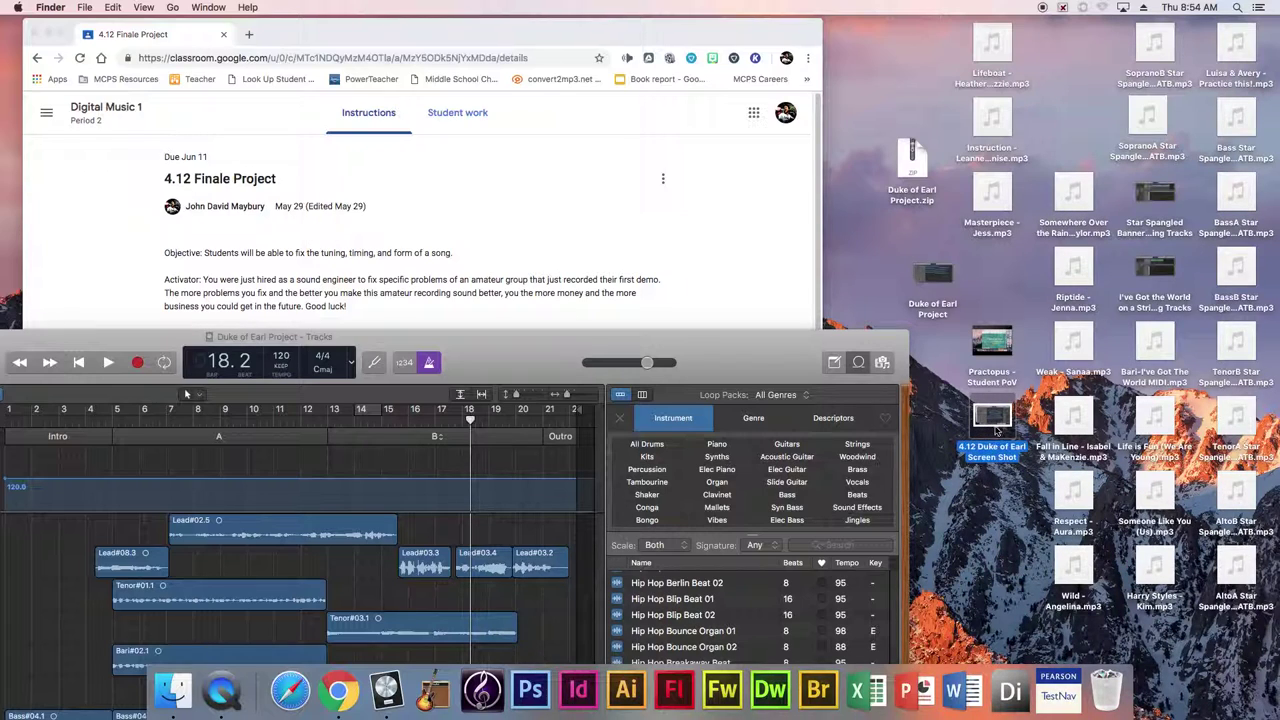
double_click(995, 418)
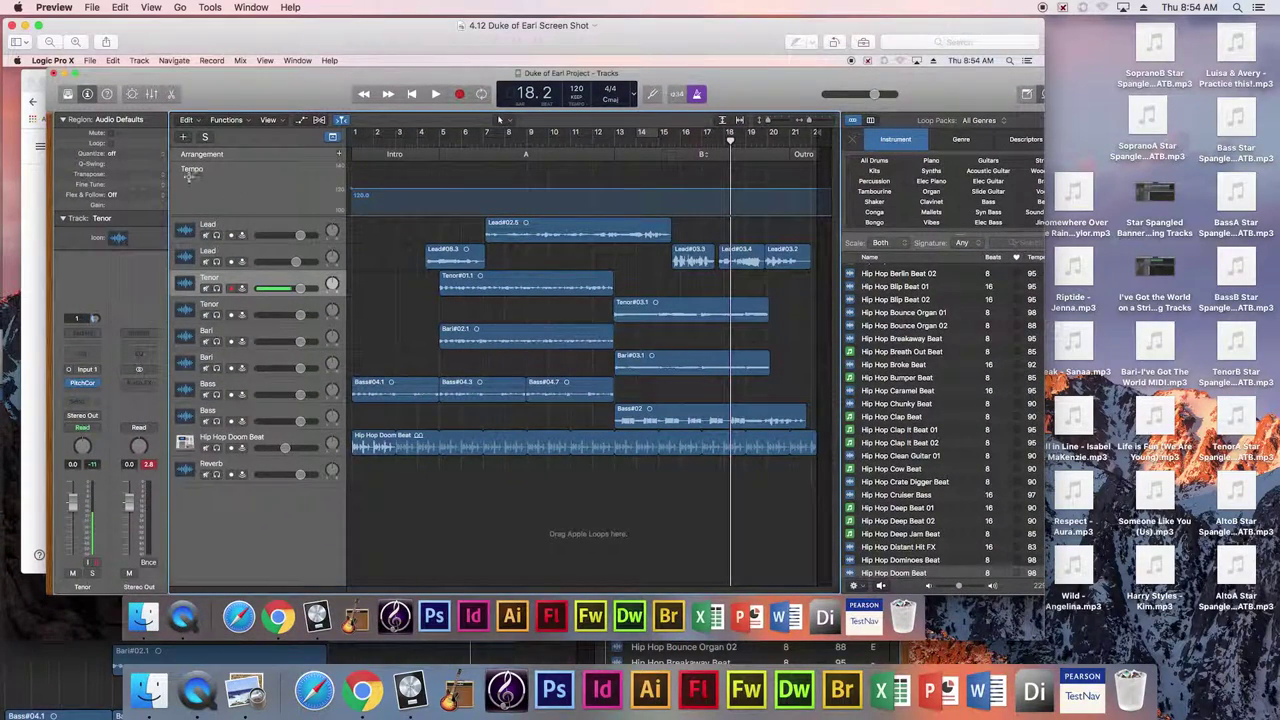
click(12, 26)
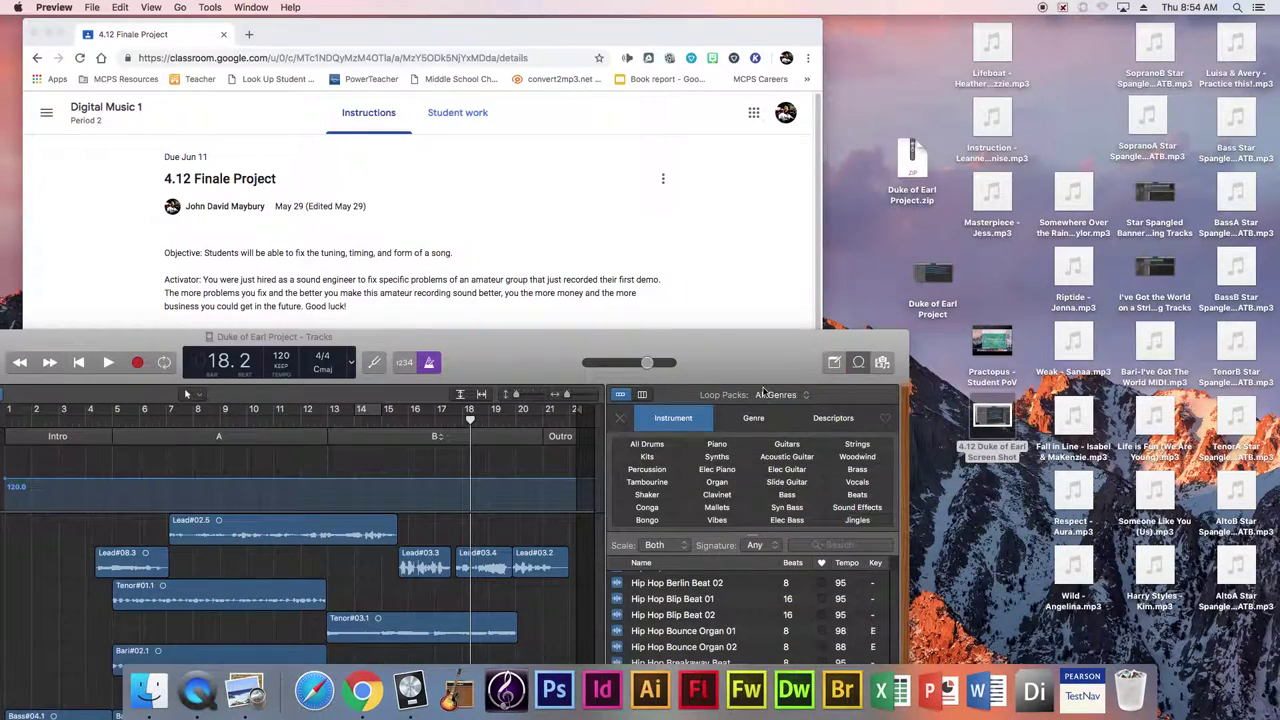
Step: Move the Logic Pro window back up and return to Chrome to review the assignment's list of requested items
drag(633, 330, 1024, 146)
click(338, 690)
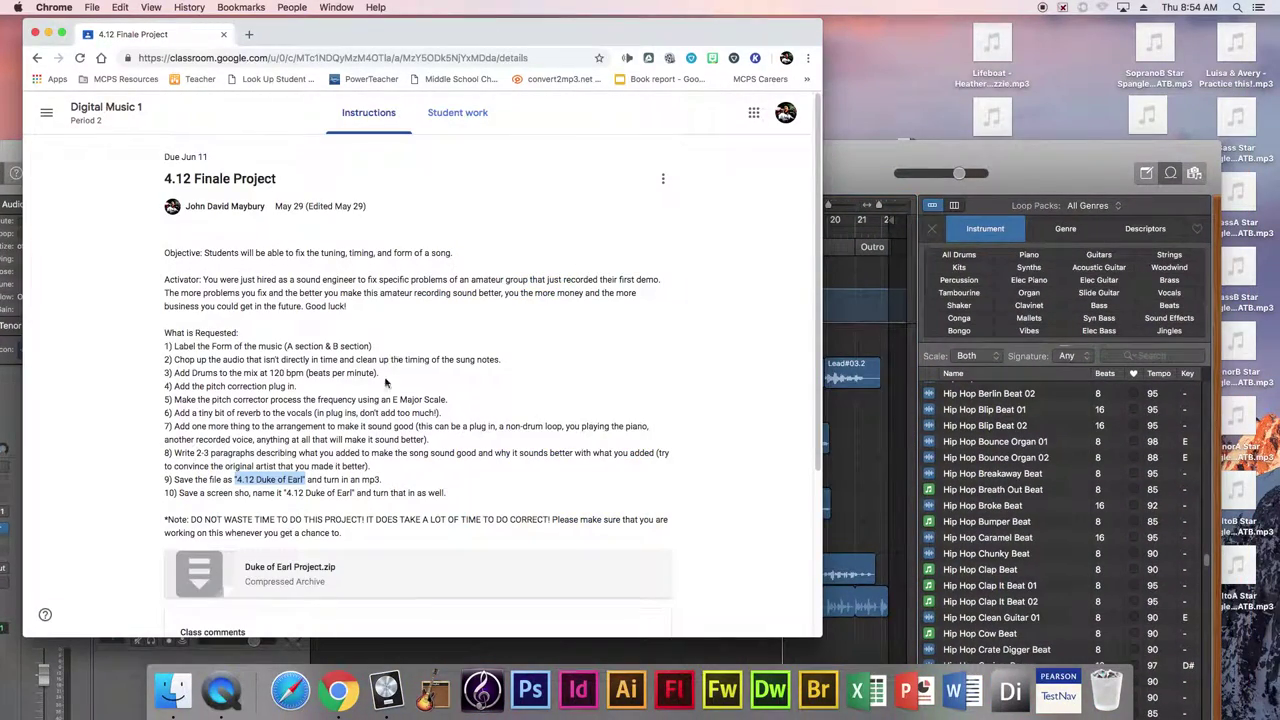
click(845, 175)
key(super+Tab)
click(420, 292)
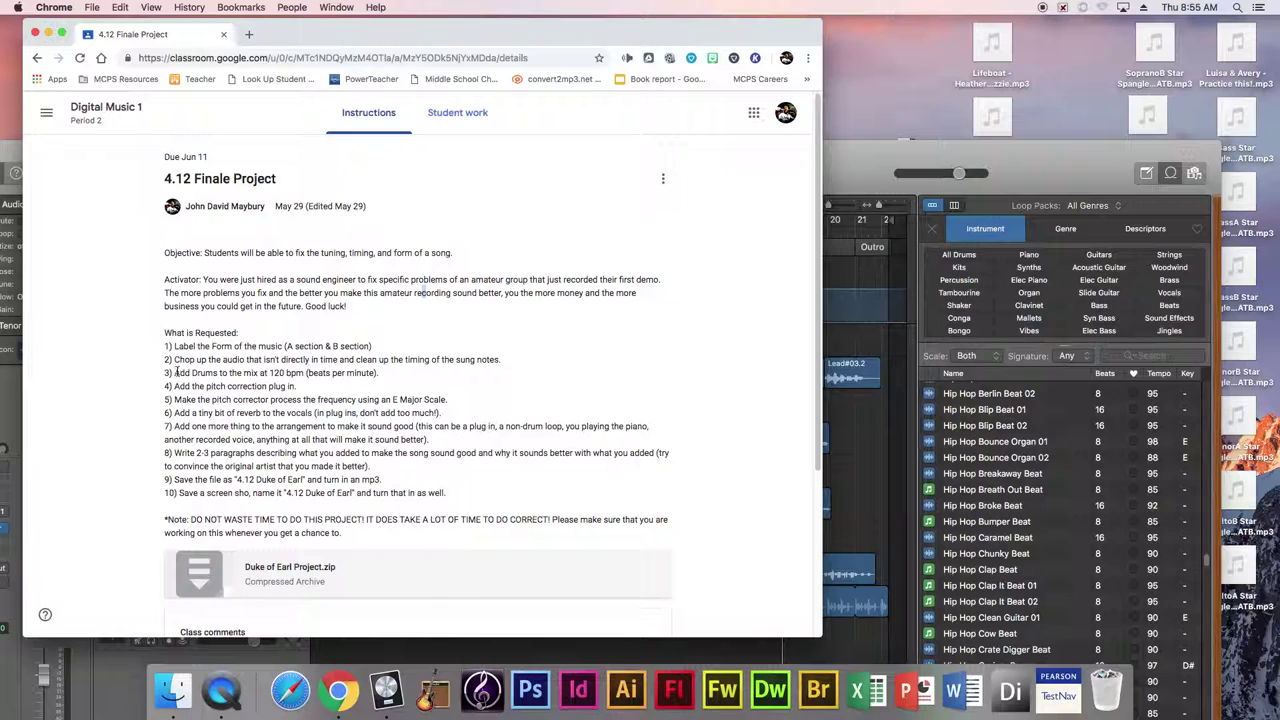
Step: Review the assignment's item about chopping up audio that is out of time, then switch back to Logic Pro
drag(174, 359, 381, 358)
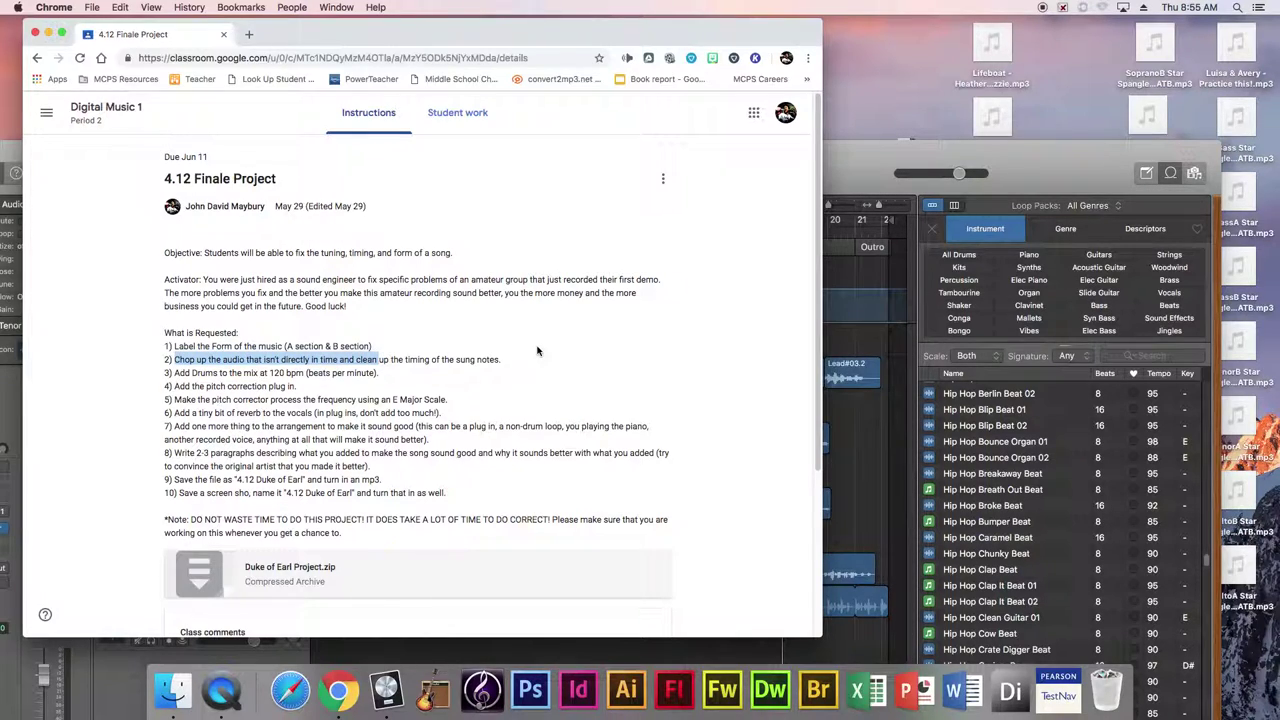
click(852, 172)
double_click(816, 152)
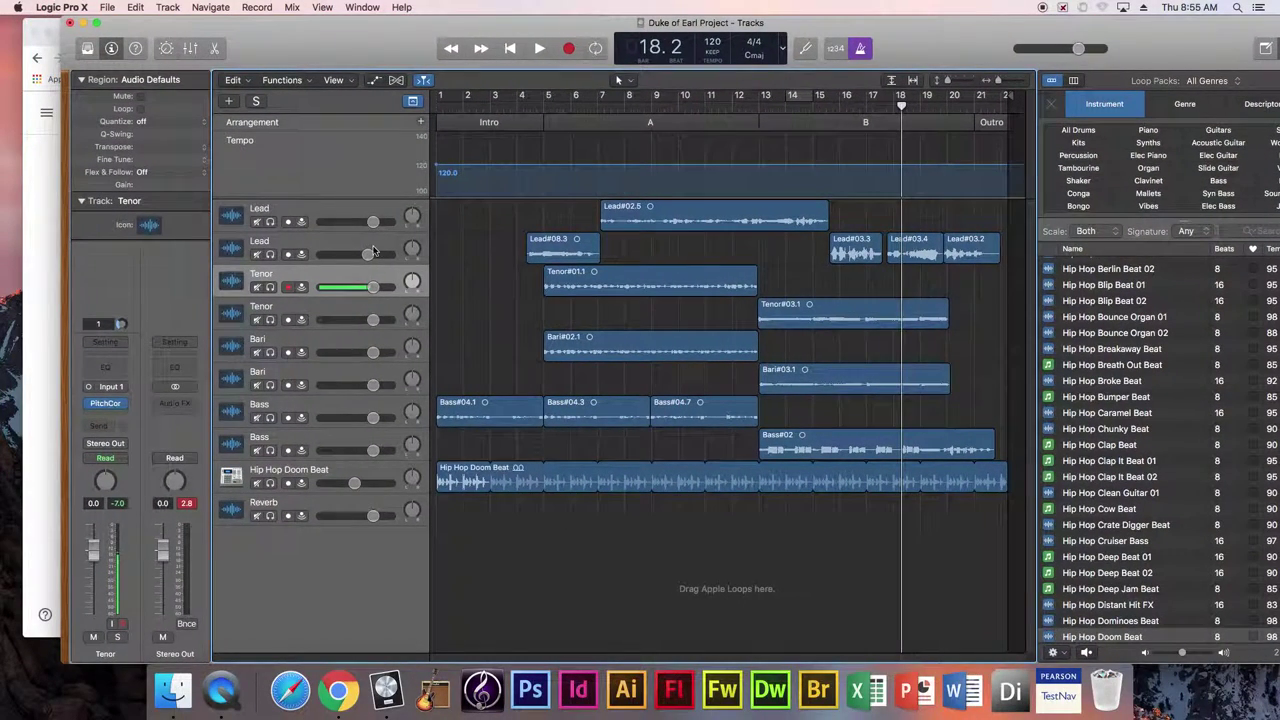
Step: Solo the upper Tenor track and play the start of its region around bar 5
click(269, 287)
click(542, 106)
key(space)
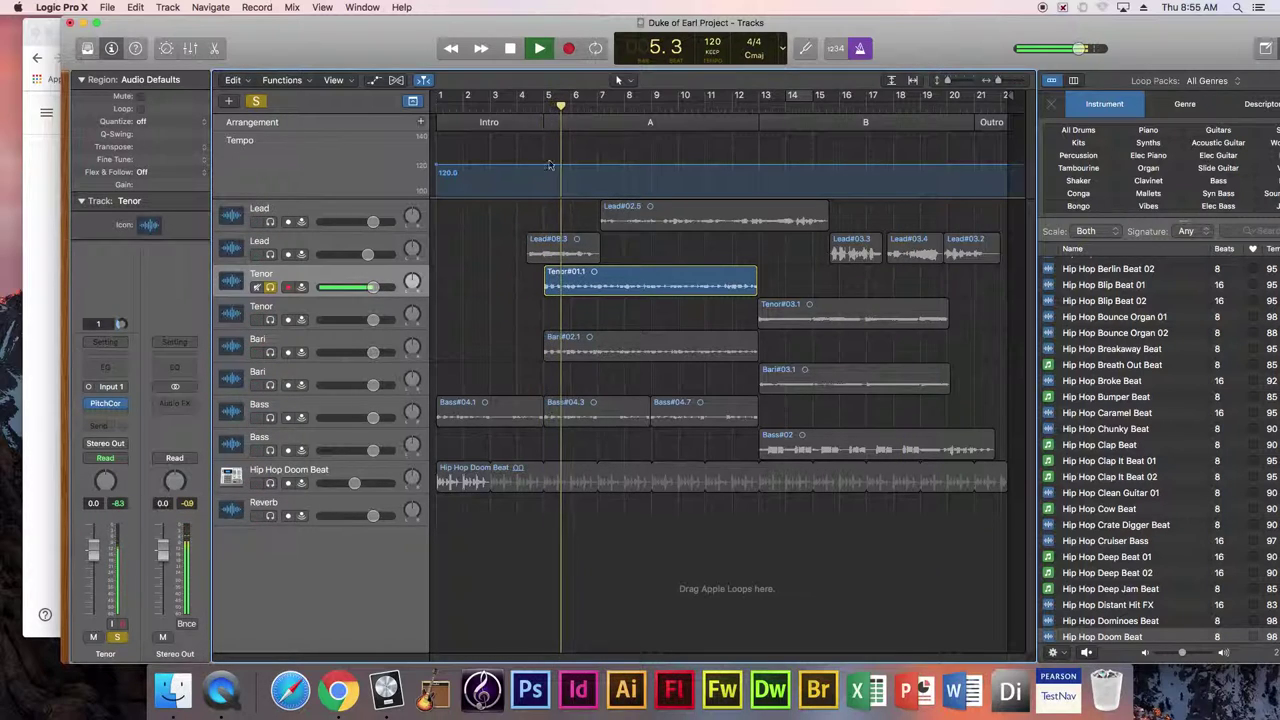
click(530, 106)
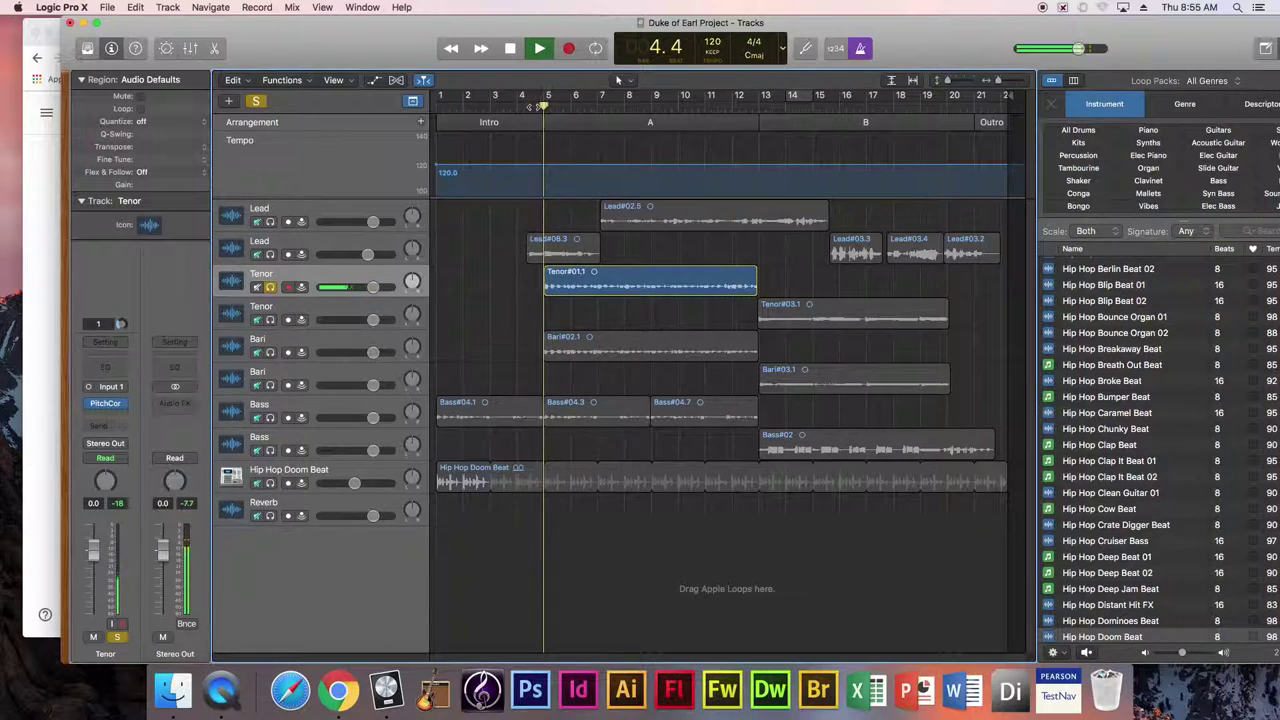
key(space)
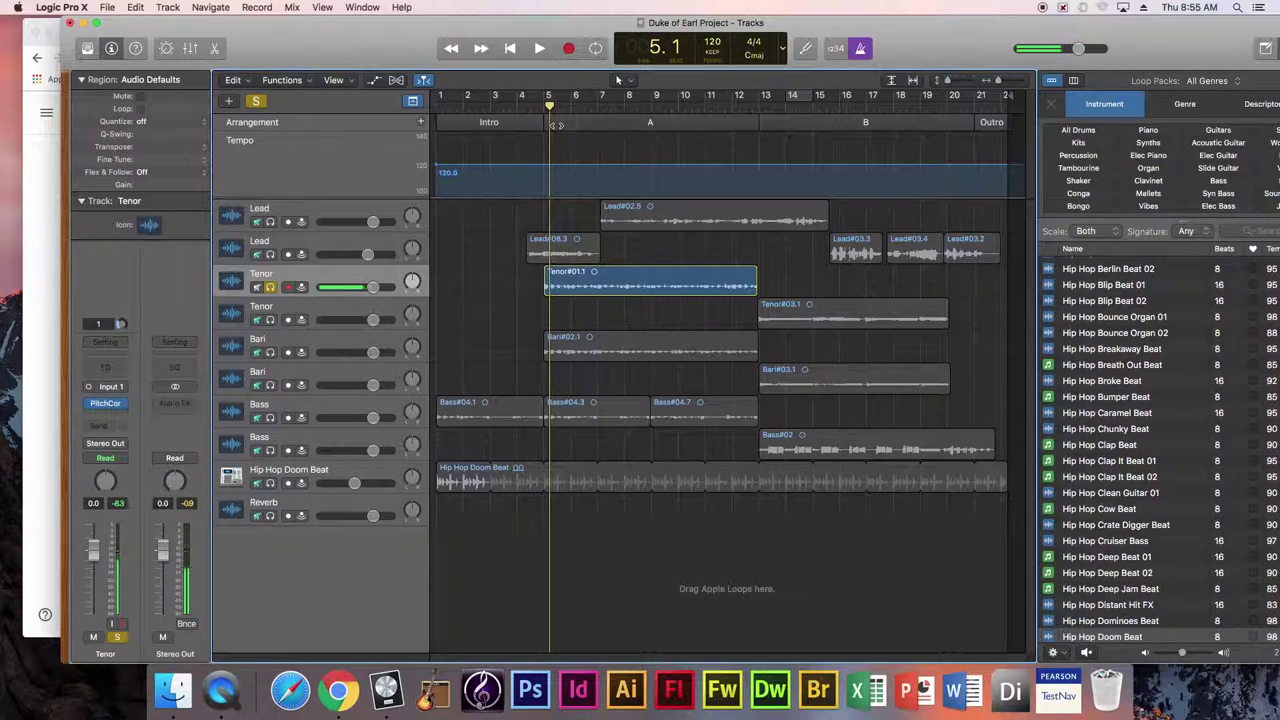
Step: Split the upper Tenor region just before beat 5.2 and shift the first note's piece slightly earlier
drag(998, 81, 1018, 83)
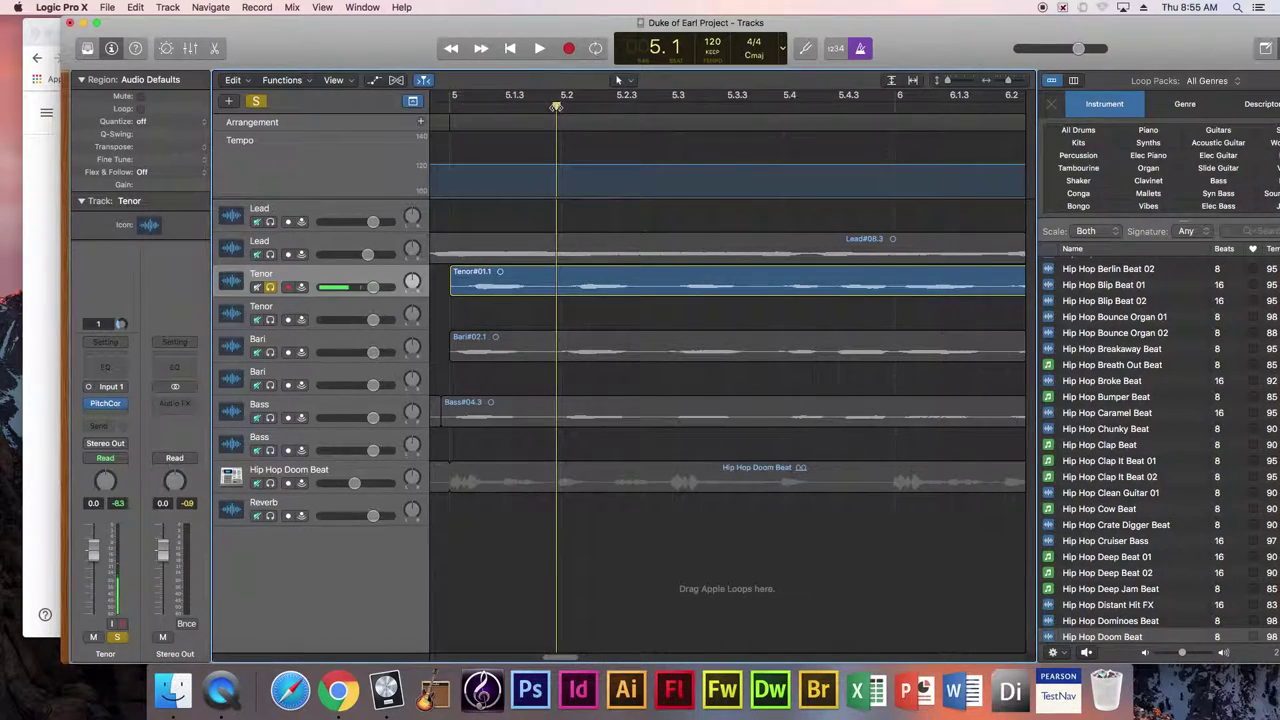
click(545, 287)
key(super+t)
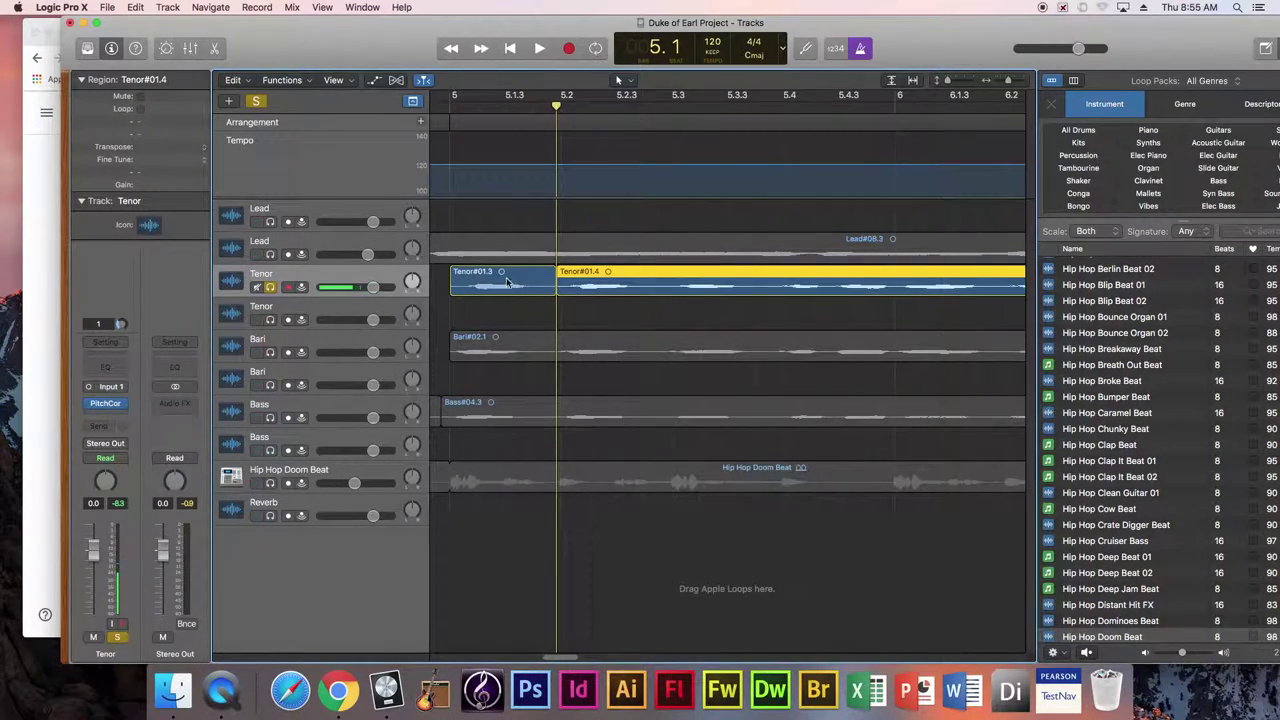
click(510, 287)
drag(508, 288, 484, 288)
Step: Solo the upper Bari track instead of Tenor, split its region just before beat 5.2, and shift the first piece slightly earlier
click(538, 356)
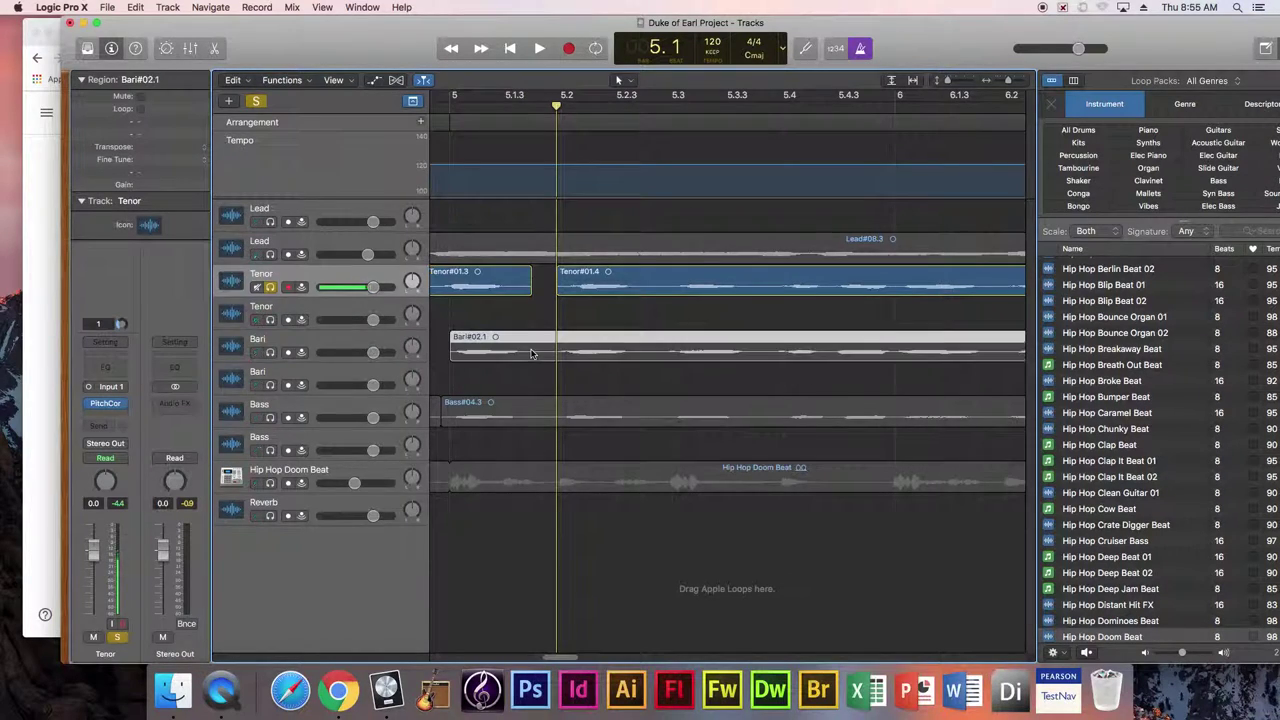
click(258, 354)
click(270, 287)
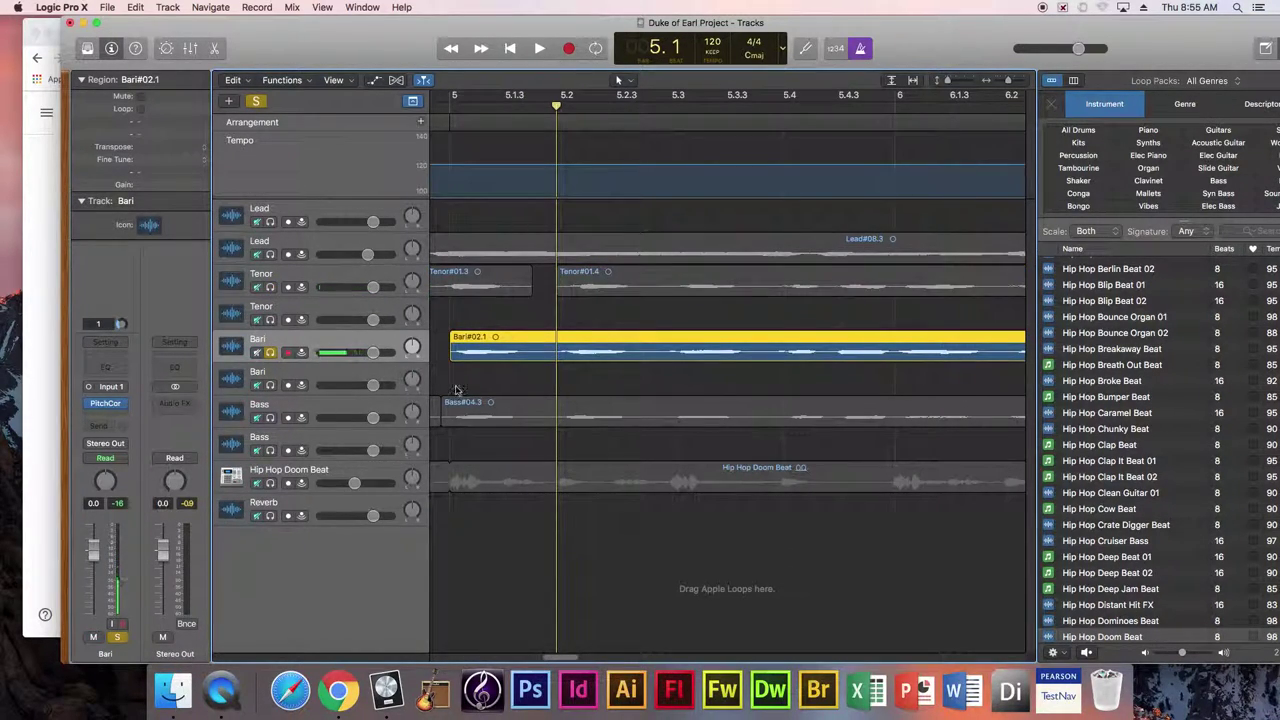
drag(569, 106, 548, 106)
key(super+t)
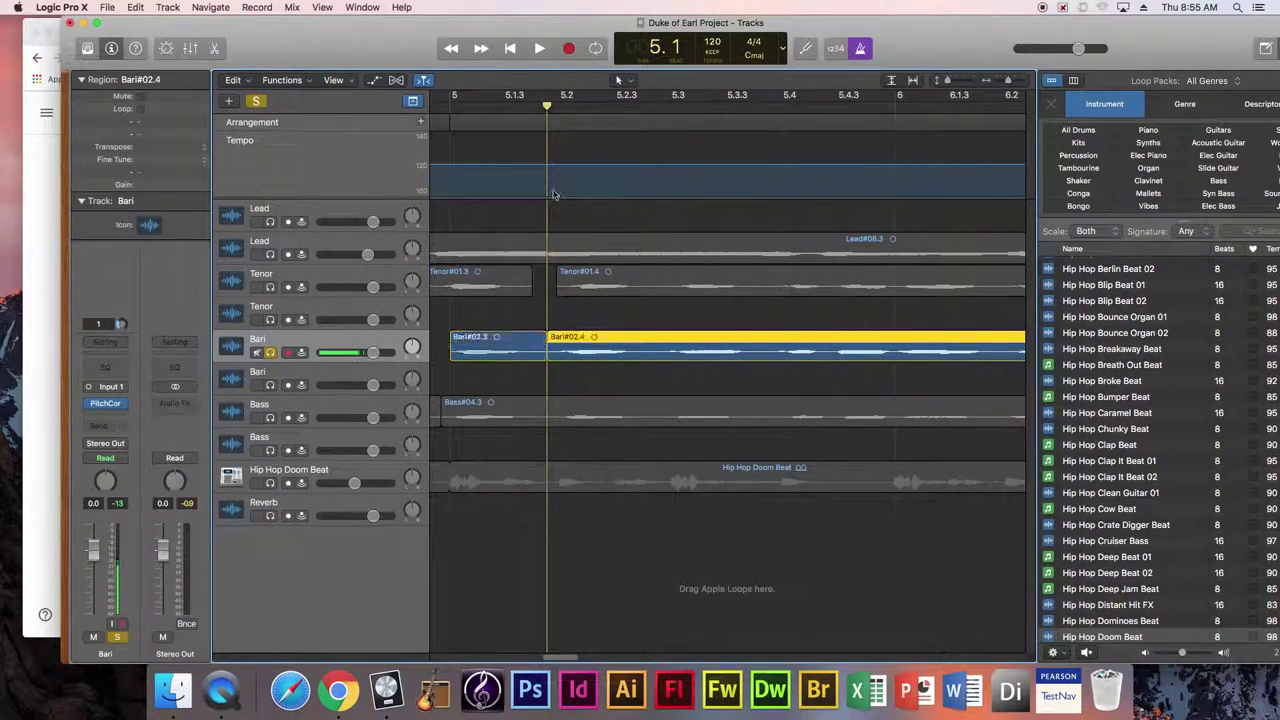
click(494, 350)
drag(494, 352, 480, 352)
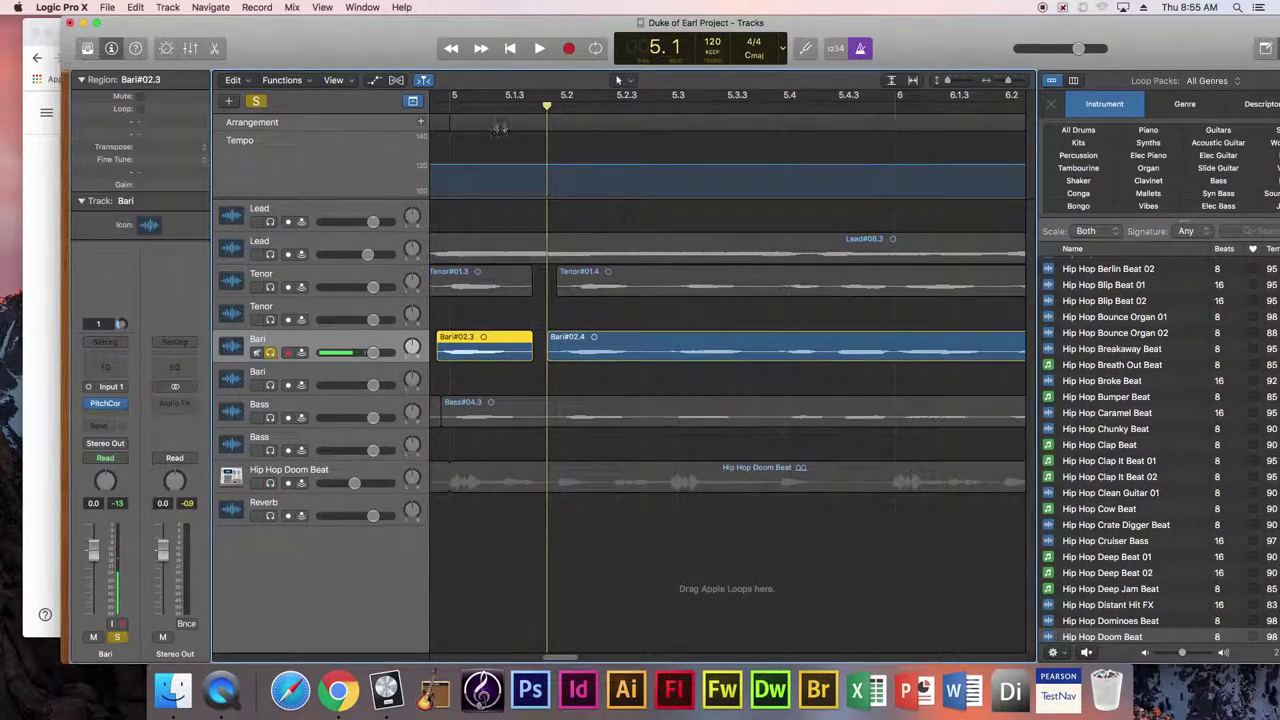
Step: Play the soloed Bari track from bar 5 to check the shifted first note
double_click(447, 107)
click(443, 107)
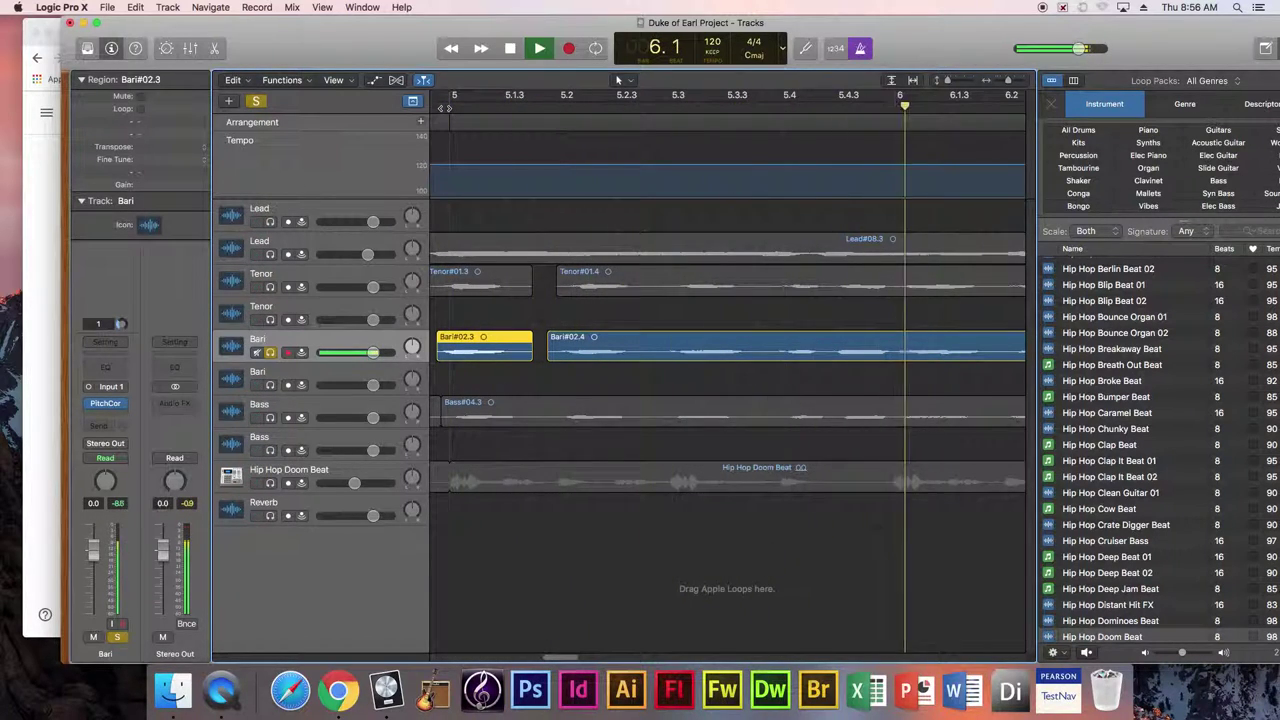
key(space)
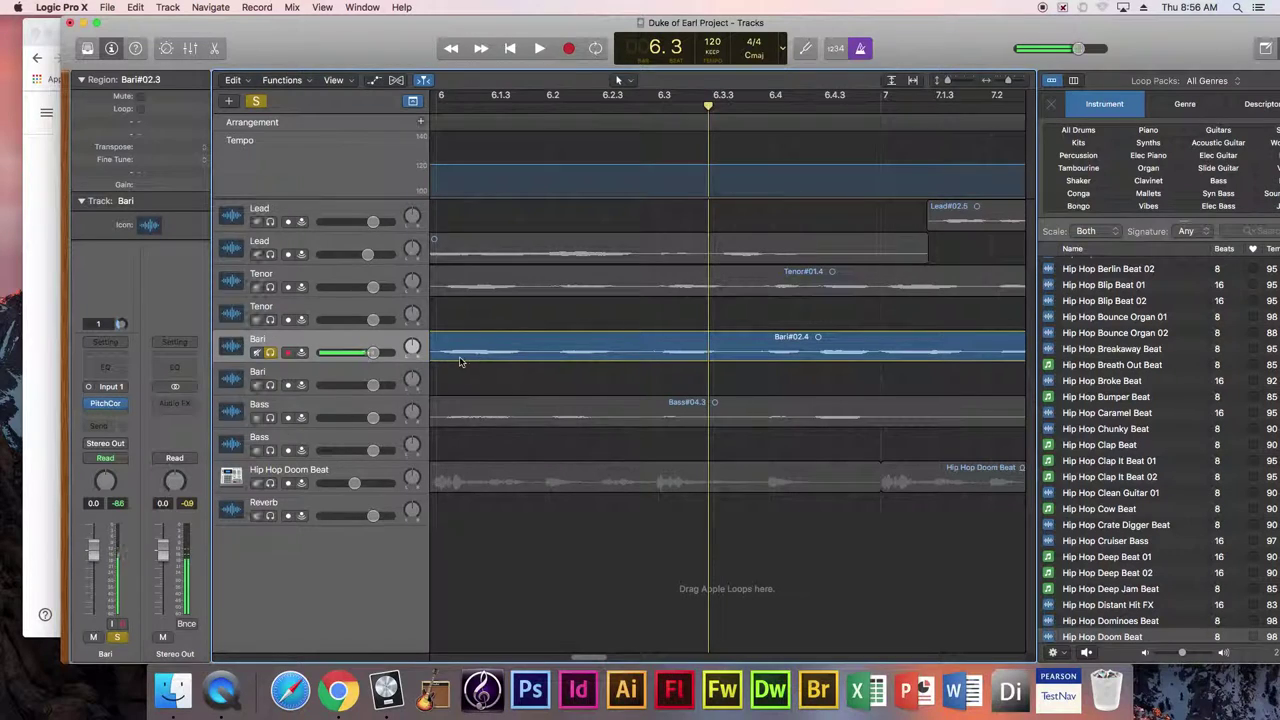
Step: Split the remaining long Bari region just before beat 6.2 and play the passage leading into bar 6
click(465, 360)
drag(598, 657, 582, 657)
click(764, 108)
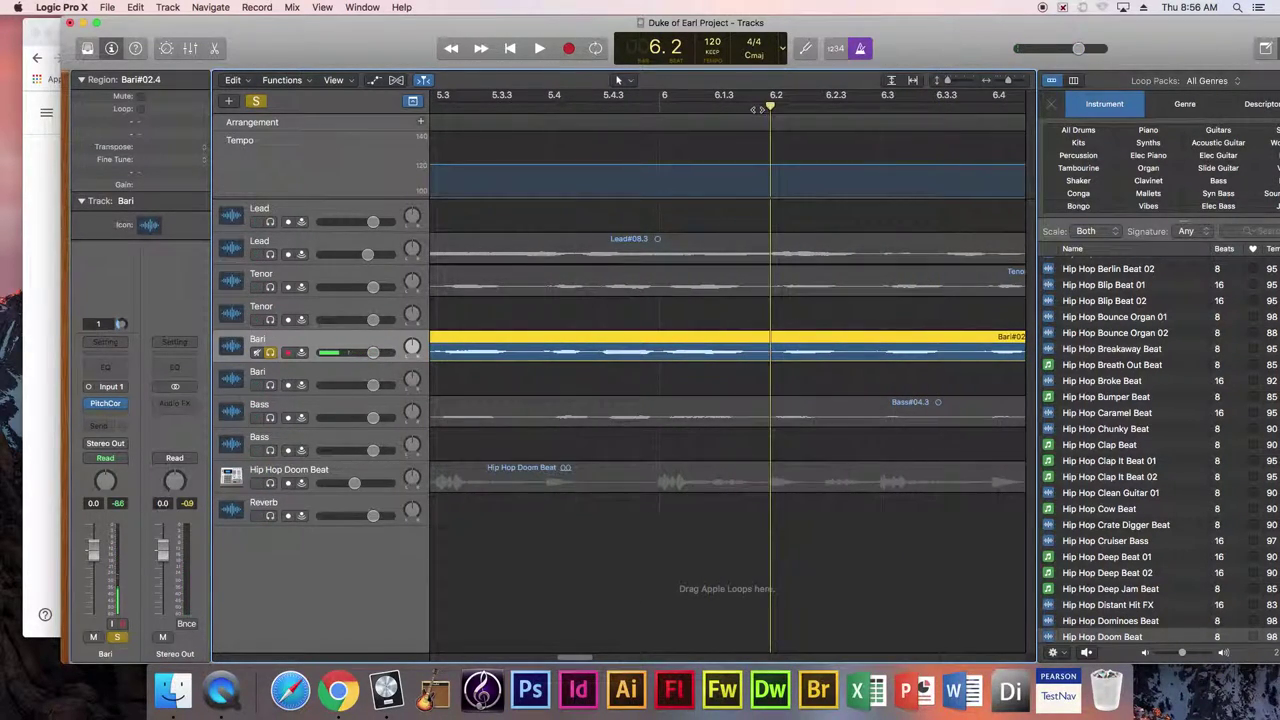
key(super+t)
click(605, 108)
key(space)
key(space)
click(655, 108)
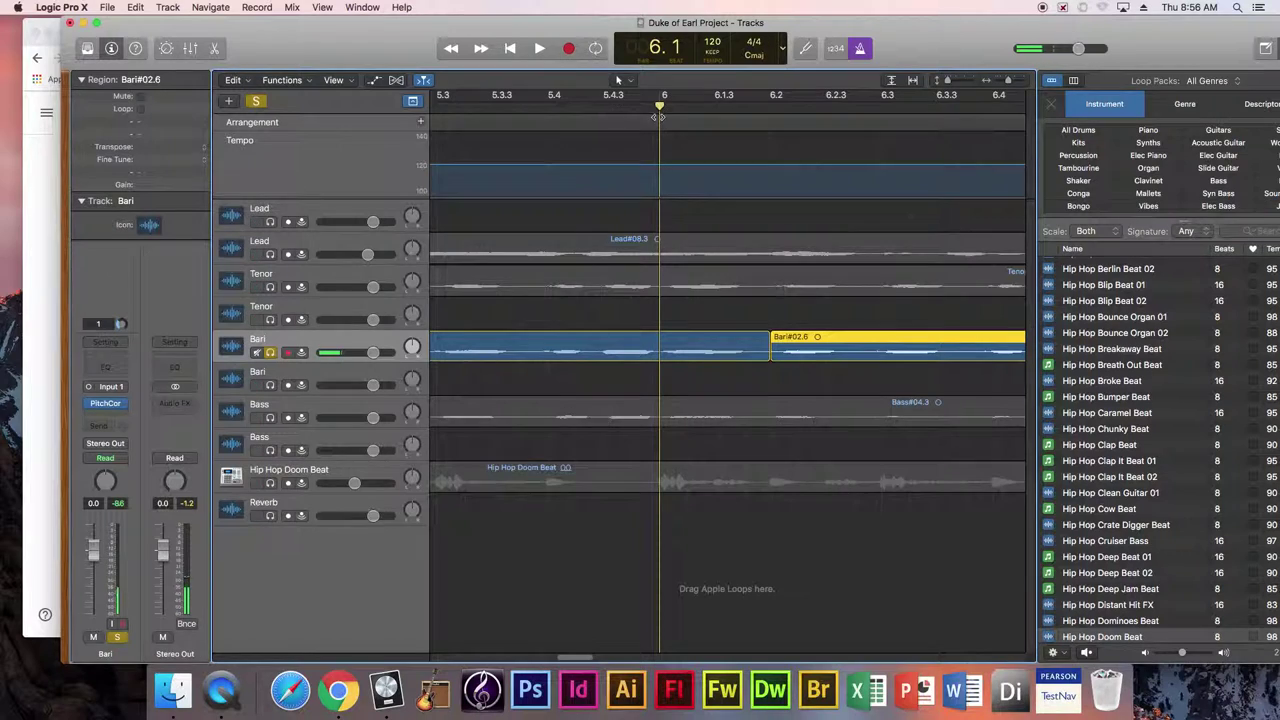
Step: Split the Bari region between beats 5.4 and 5.4.3 and nudge the piece running up to 6.2 slightly earlier
click(632, 338)
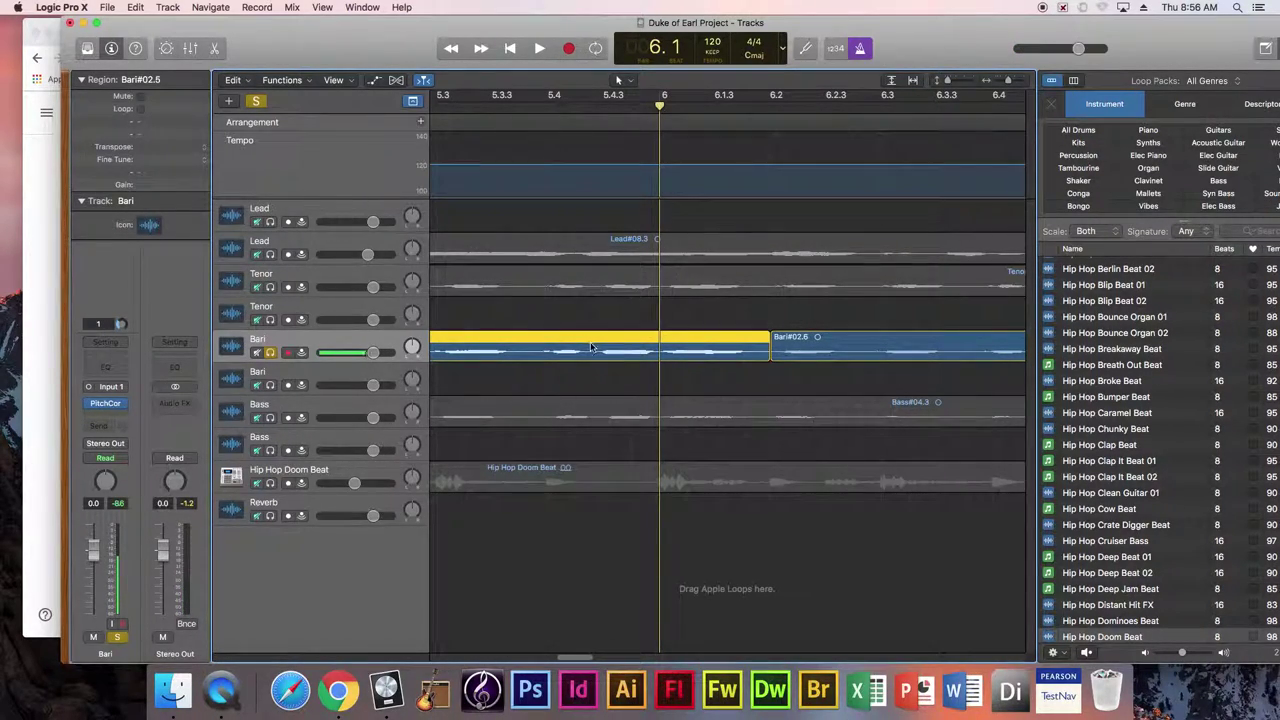
click(585, 107)
drag(585, 107, 590, 107)
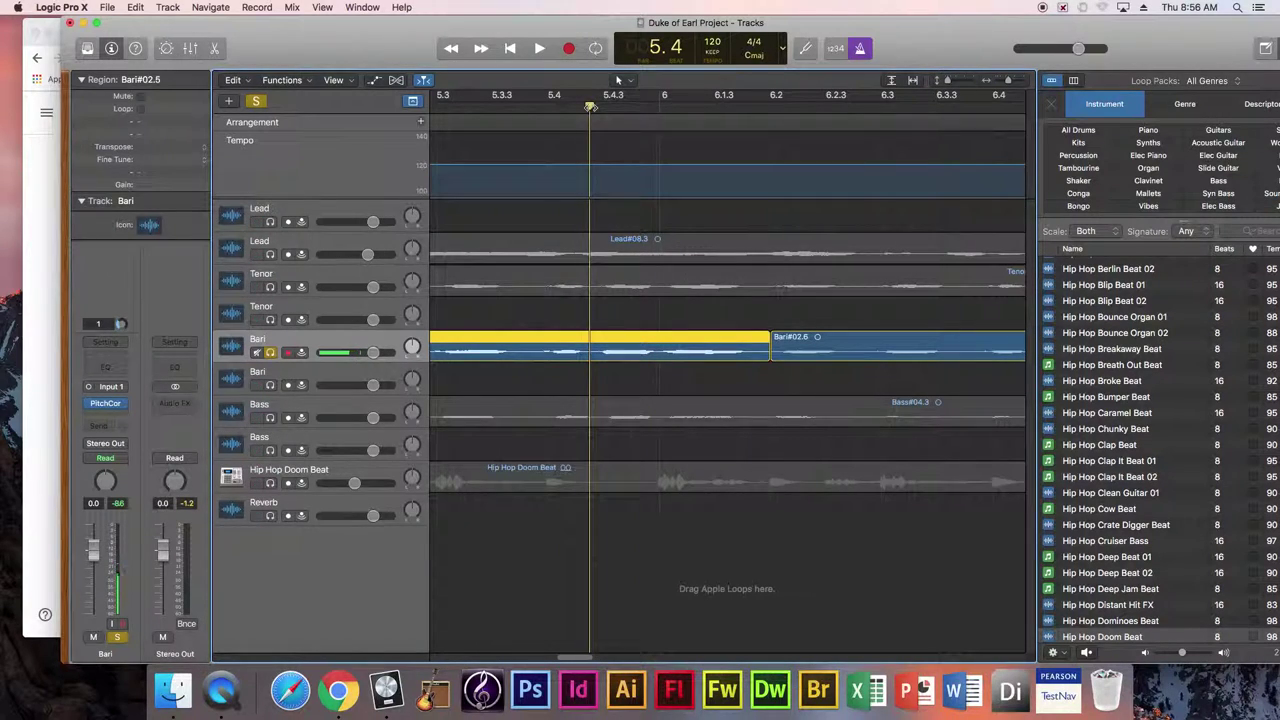
key(super+t)
drag(687, 362, 680, 362)
Step: Split the following Bari region just before beat 6.3 and move its first piece back against the preceding one
click(795, 355)
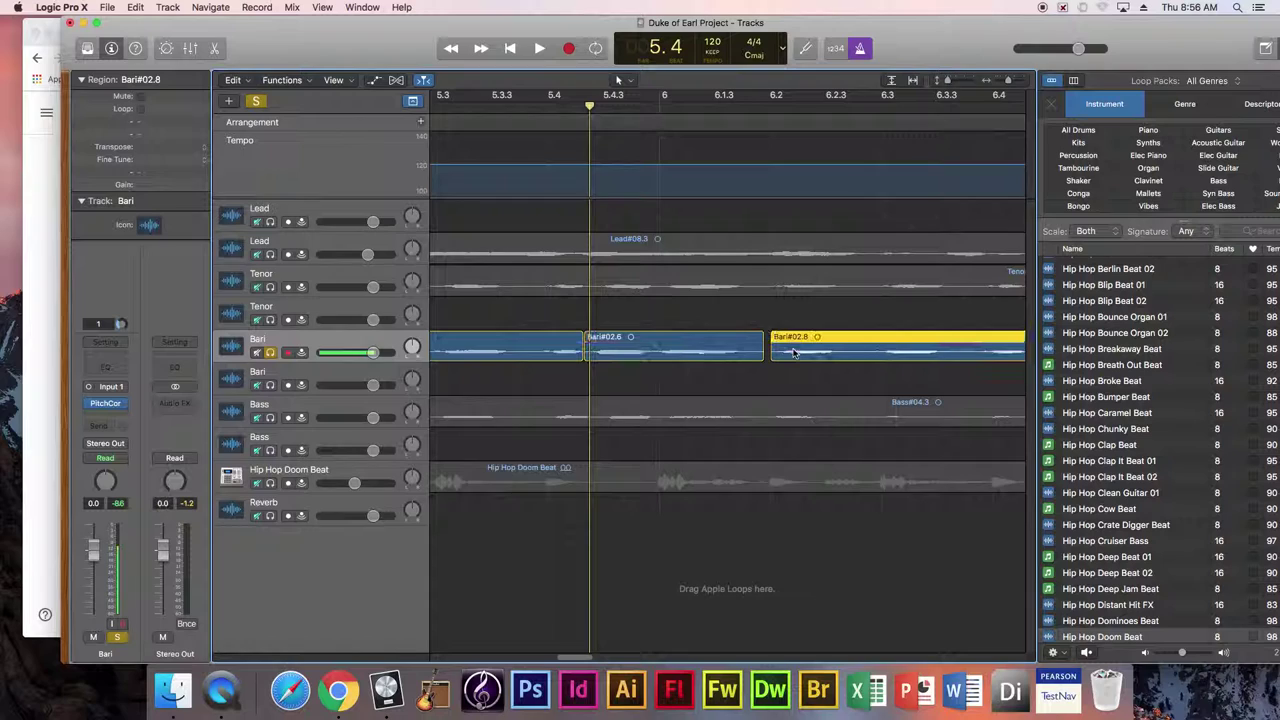
click(867, 107)
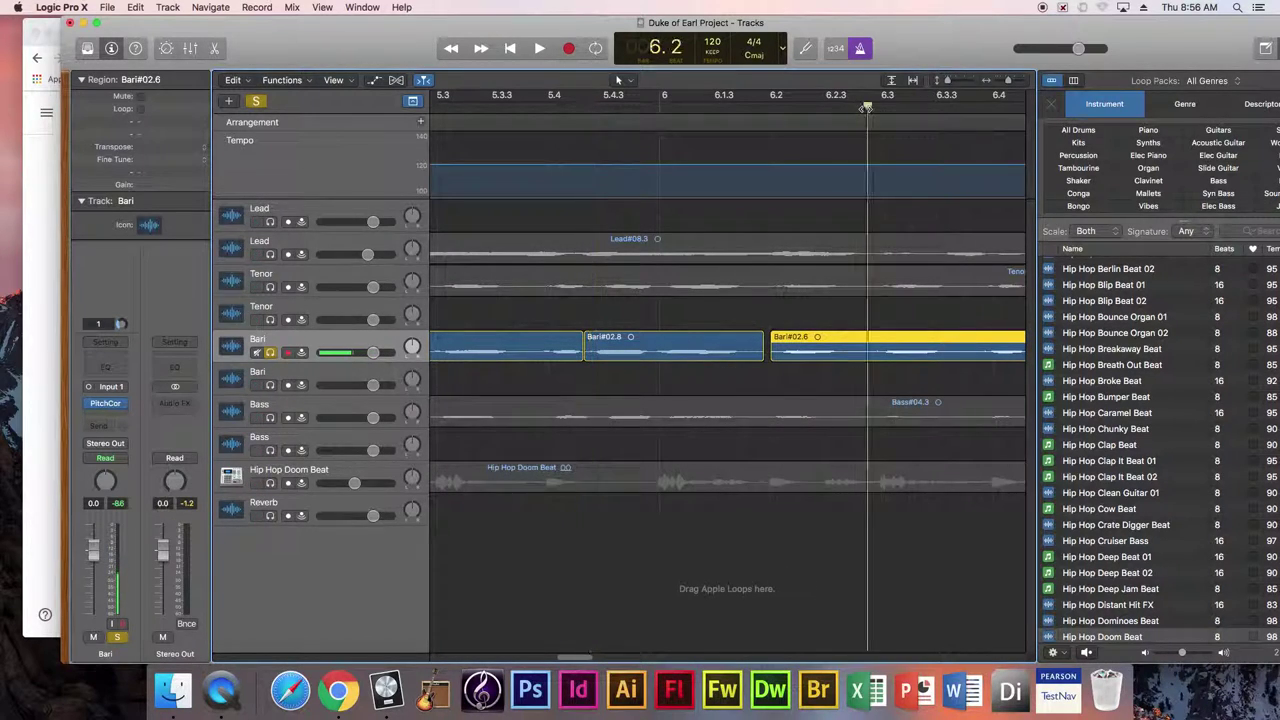
key(super+t)
drag(820, 358, 815, 358)
Step: Play back the edited Bari notes from beat 5.4, then again from beat 5.3, to check their timing
click(548, 108)
key(space)
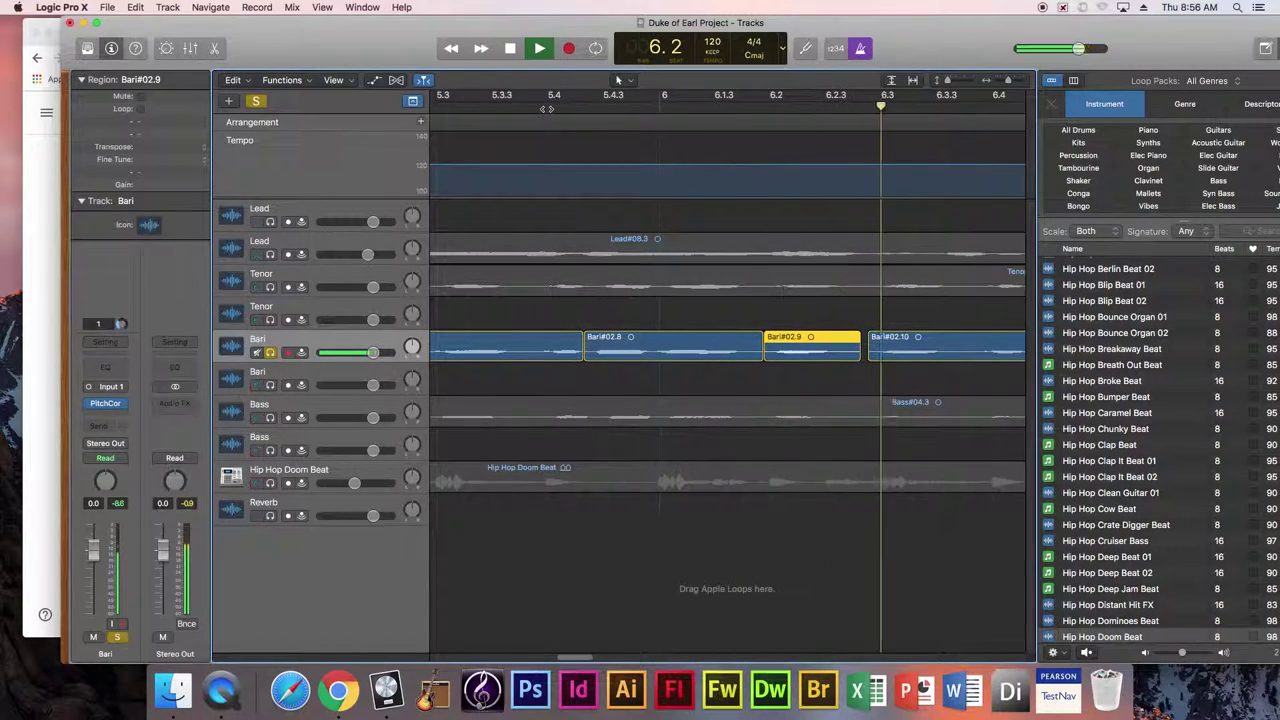
key(space)
click(470, 123)
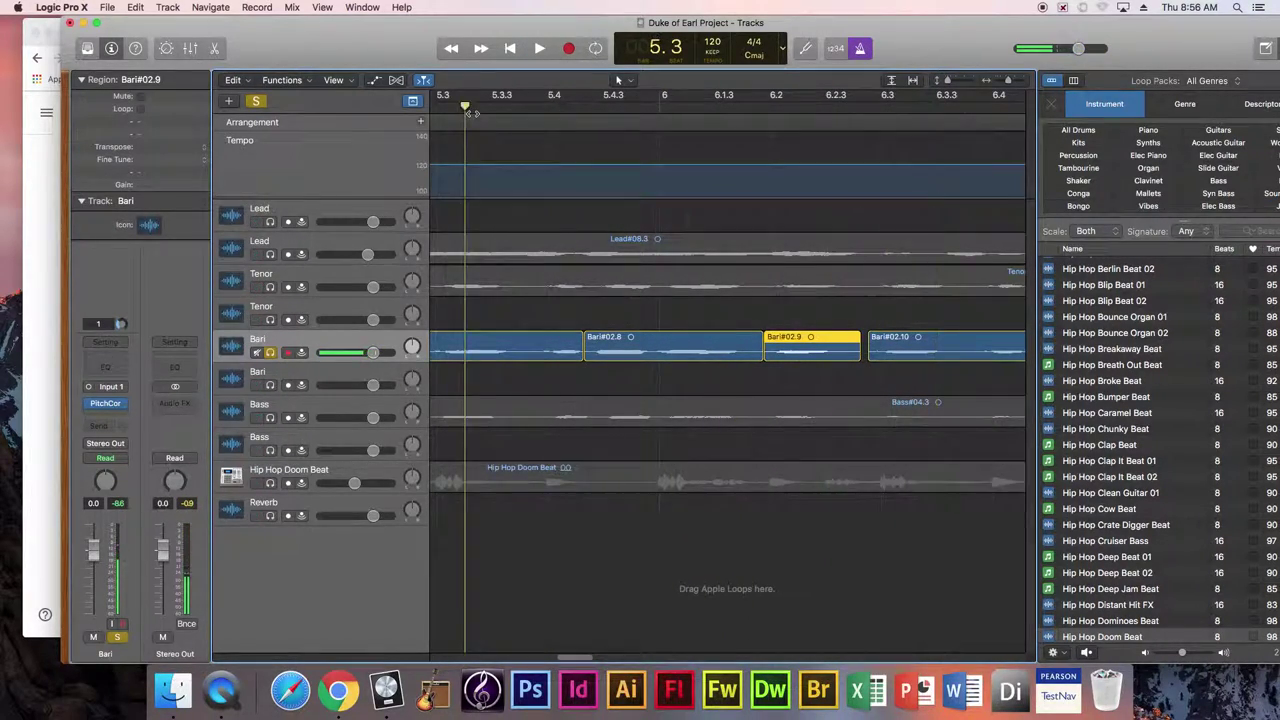
key(space)
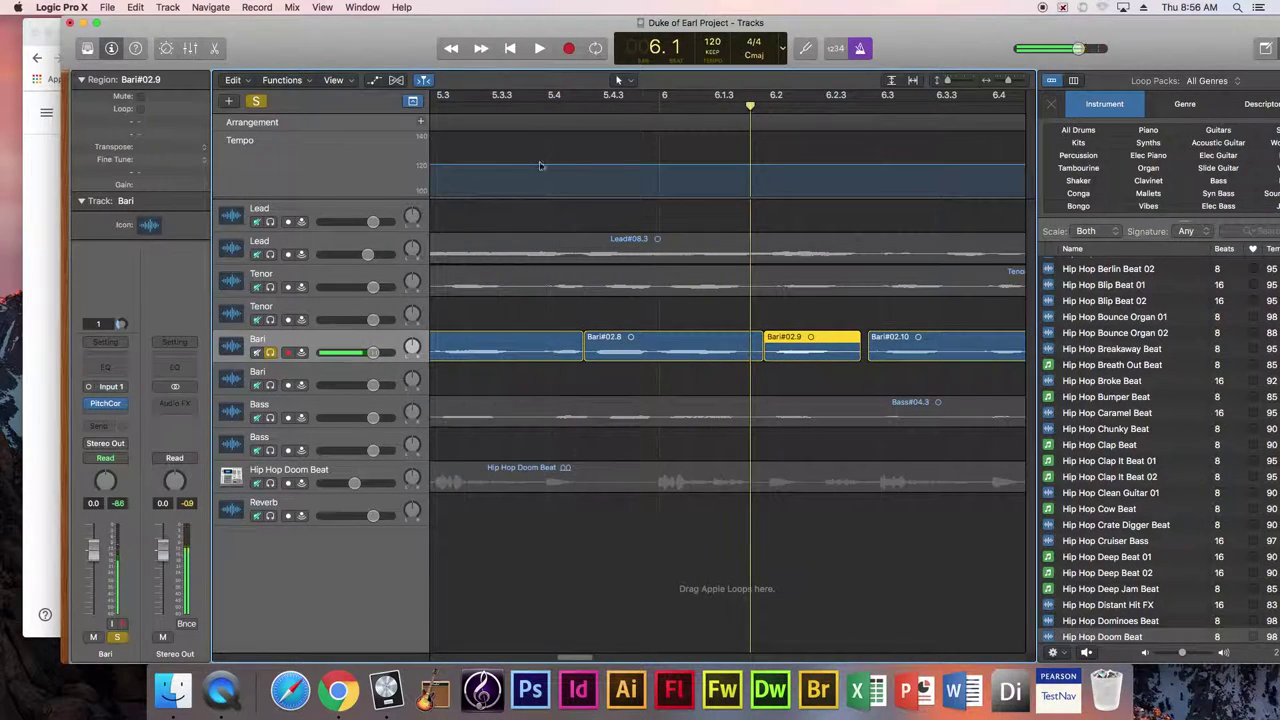
Step: Split the Bari region shortly after 5.3.3, nudge the short piece slightly earlier, and play back the result
click(520, 107)
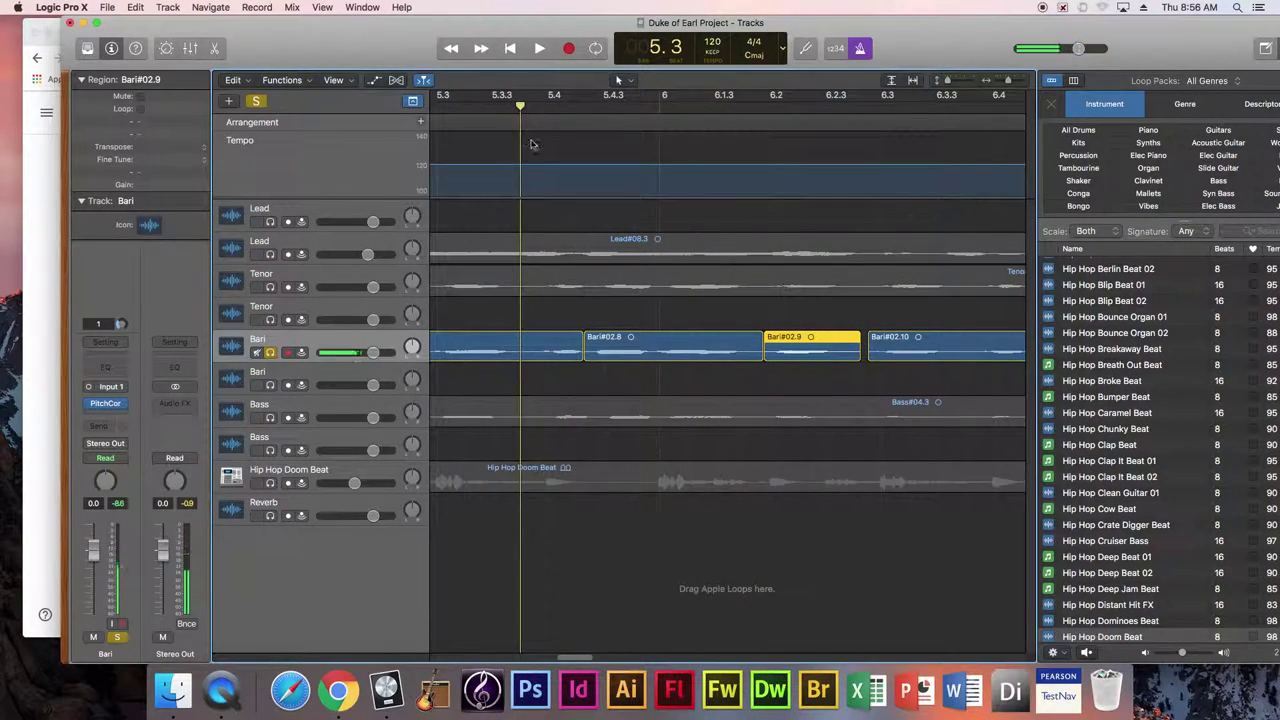
click(555, 354)
drag(557, 354, 552, 354)
key(space)
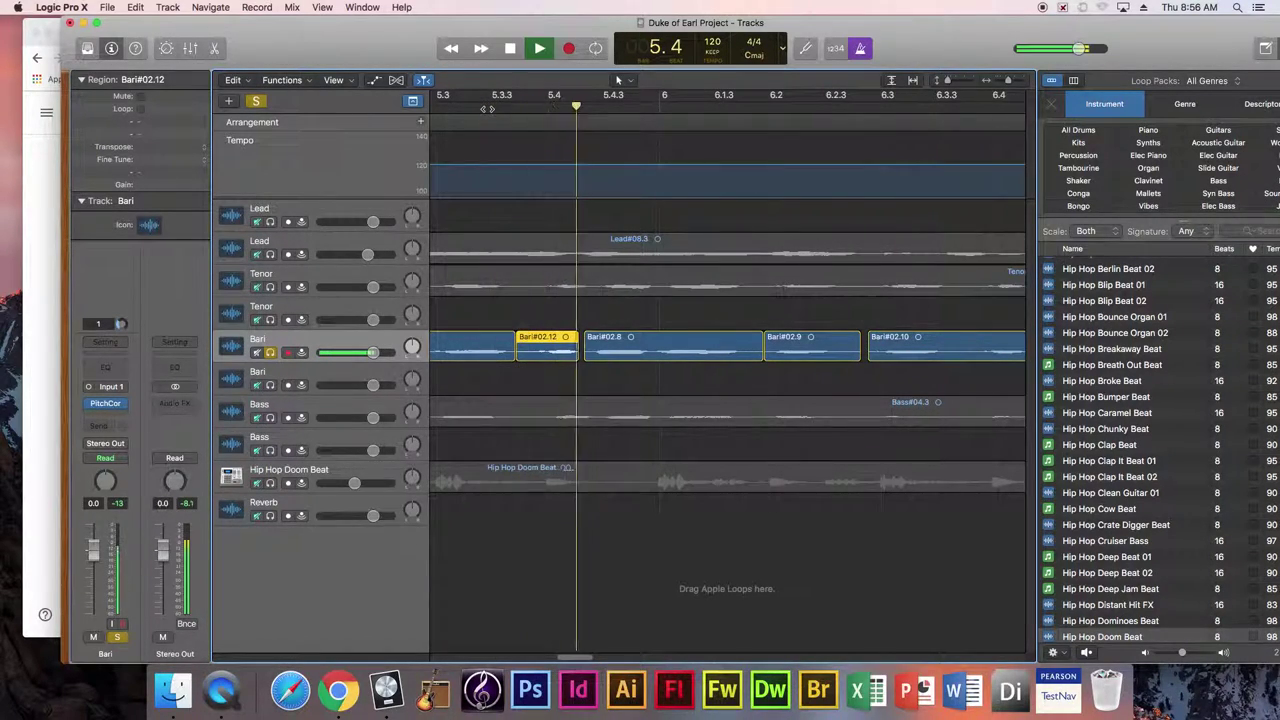
key(space)
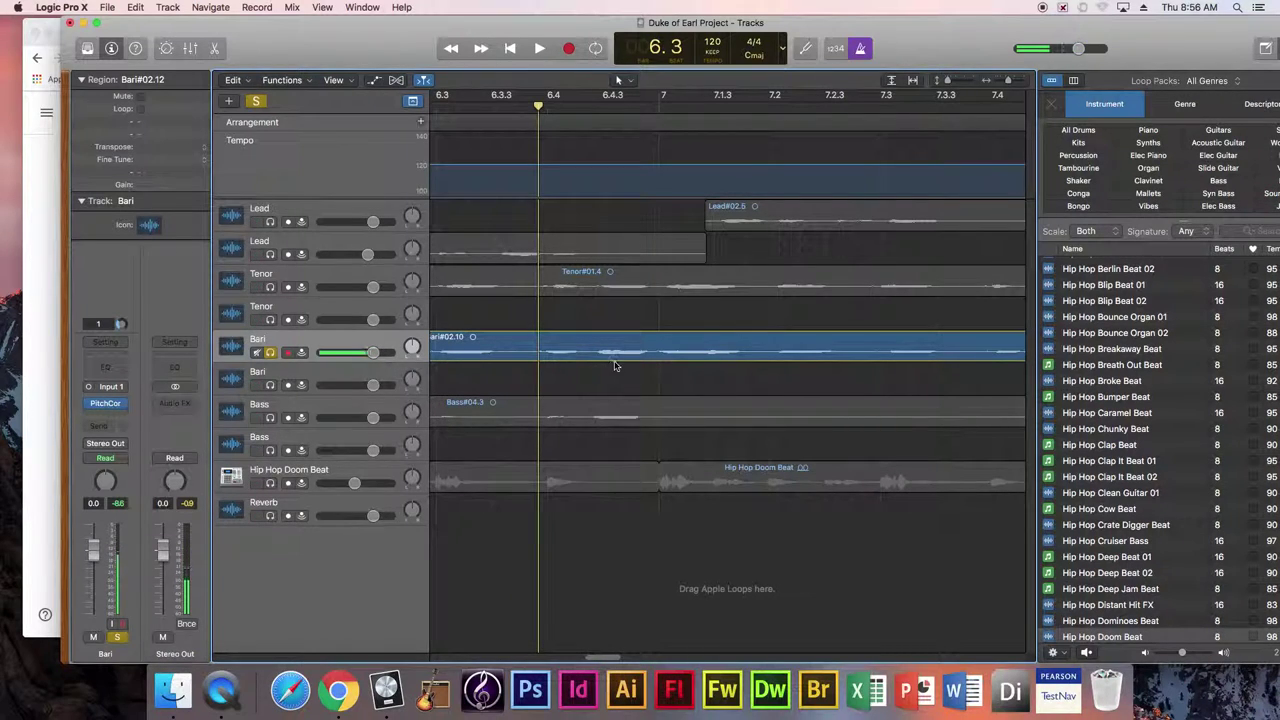
Step: Split the long Bari region just before beat 7.2 and move the second part slightly later
click(784, 359)
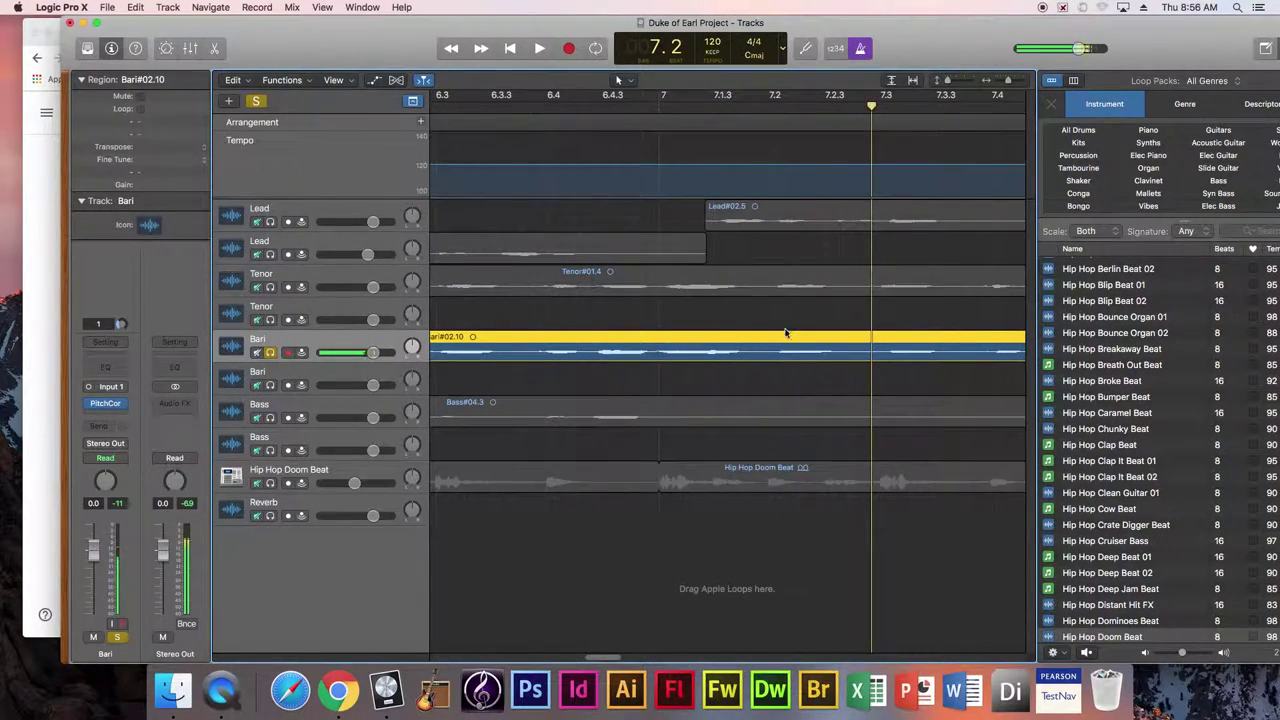
click(755, 194)
click(755, 107)
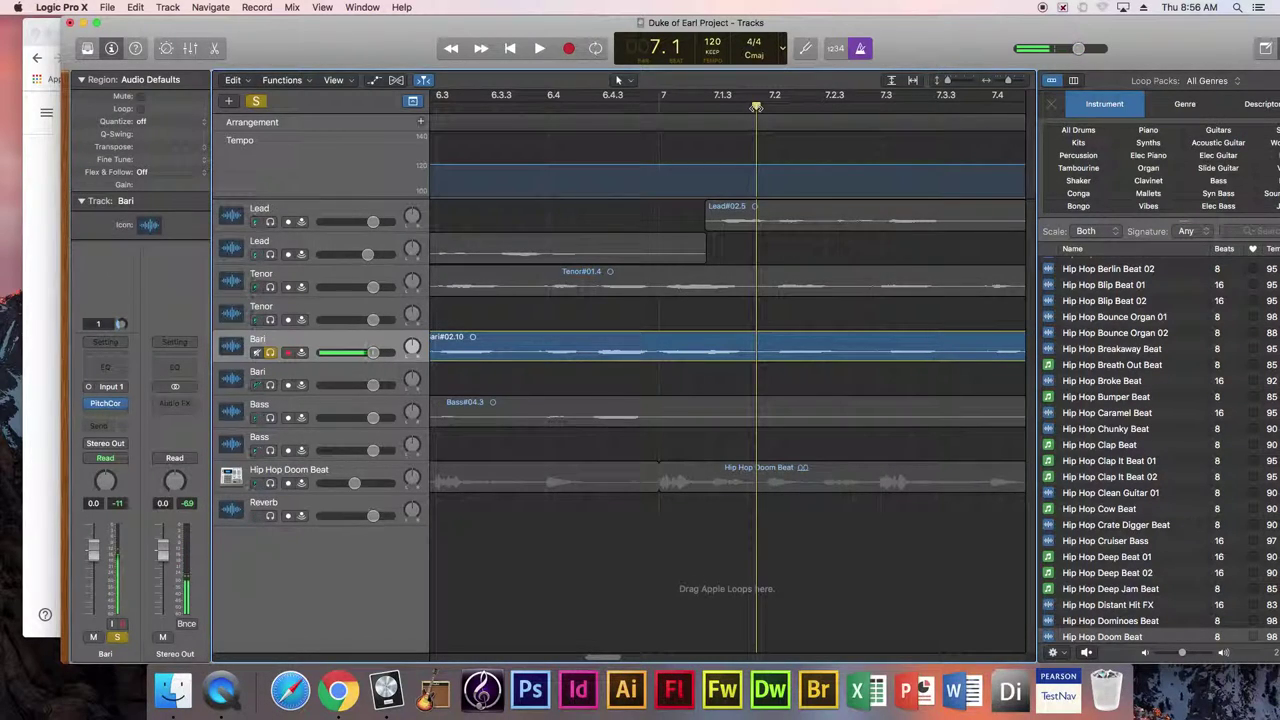
click(770, 350)
key(super+t)
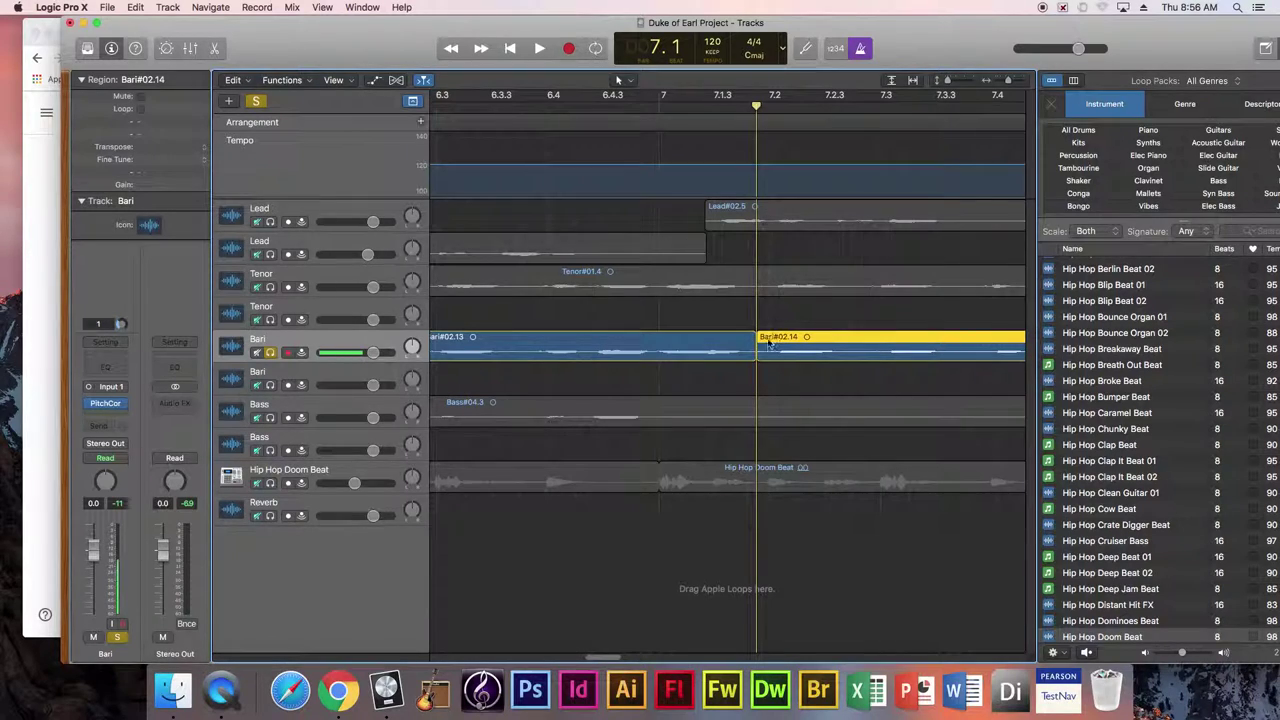
drag(762, 348, 776, 356)
Step: Split the Bari region between 7.2.3 and 7.3, nudge the first piece slightly earlier, and cut the remainder again just after 7.3.3
click(855, 106)
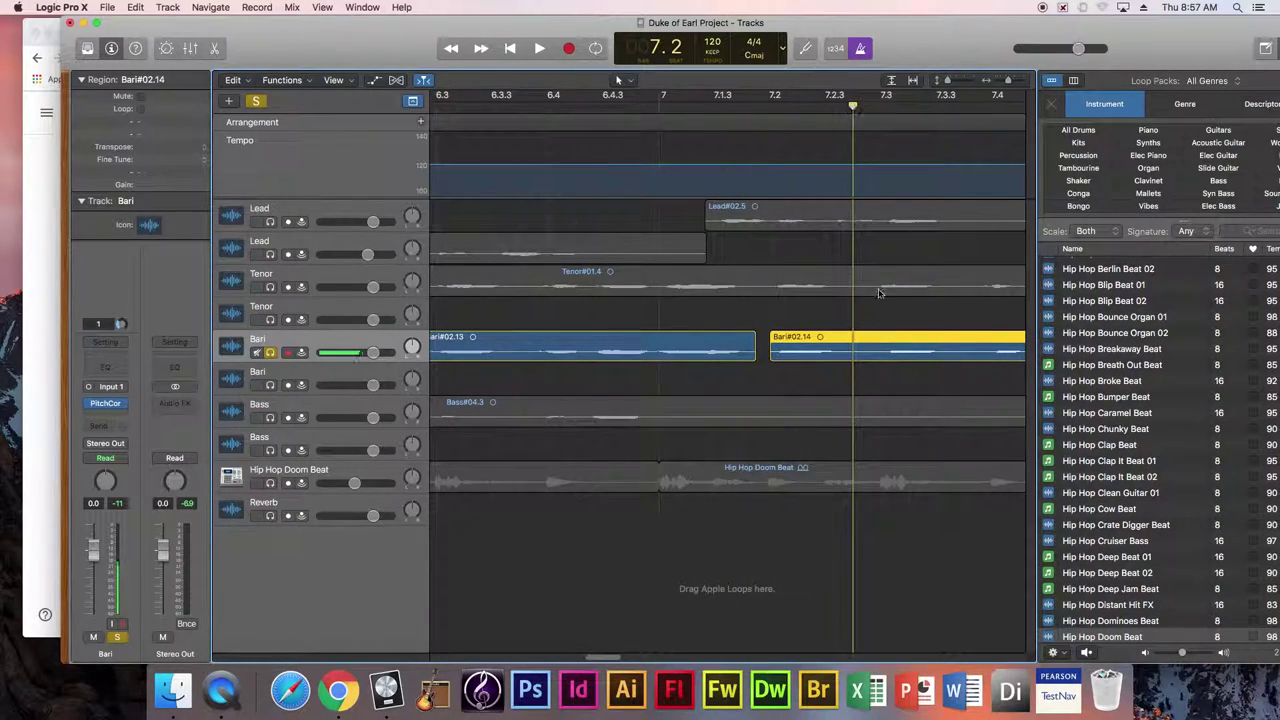
drag(810, 350, 805, 350)
click(912, 358)
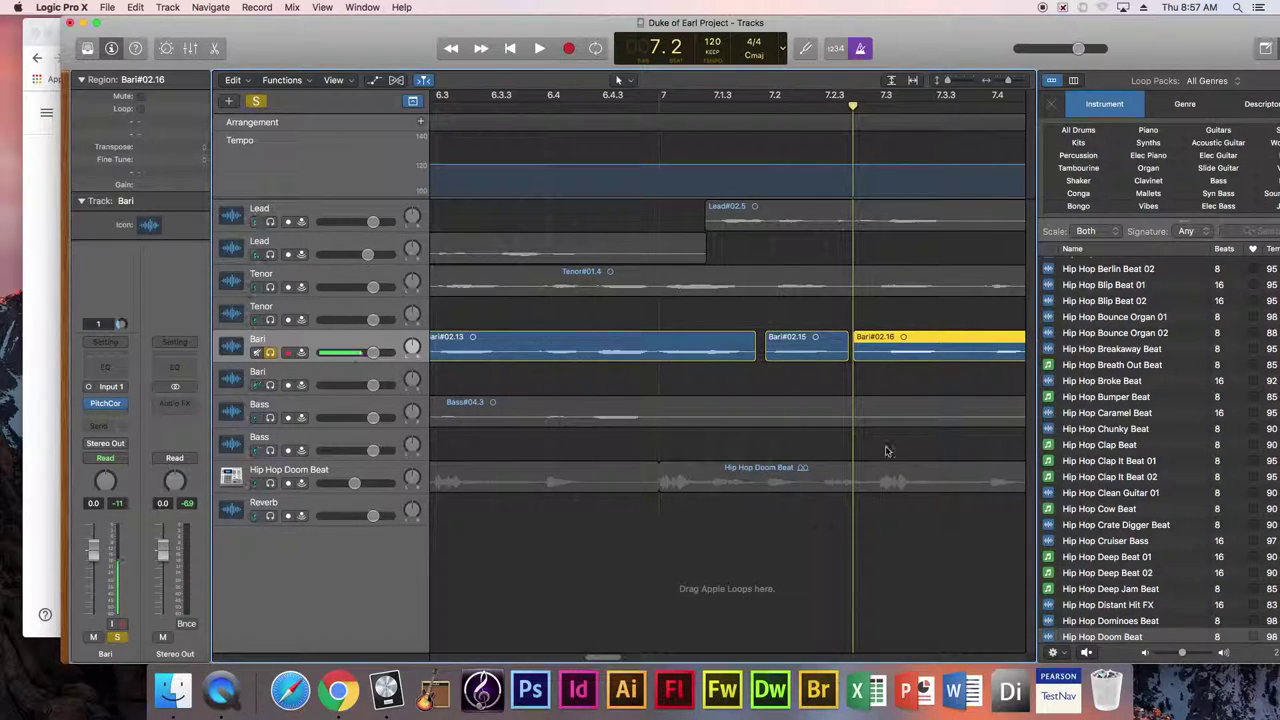
click(963, 107)
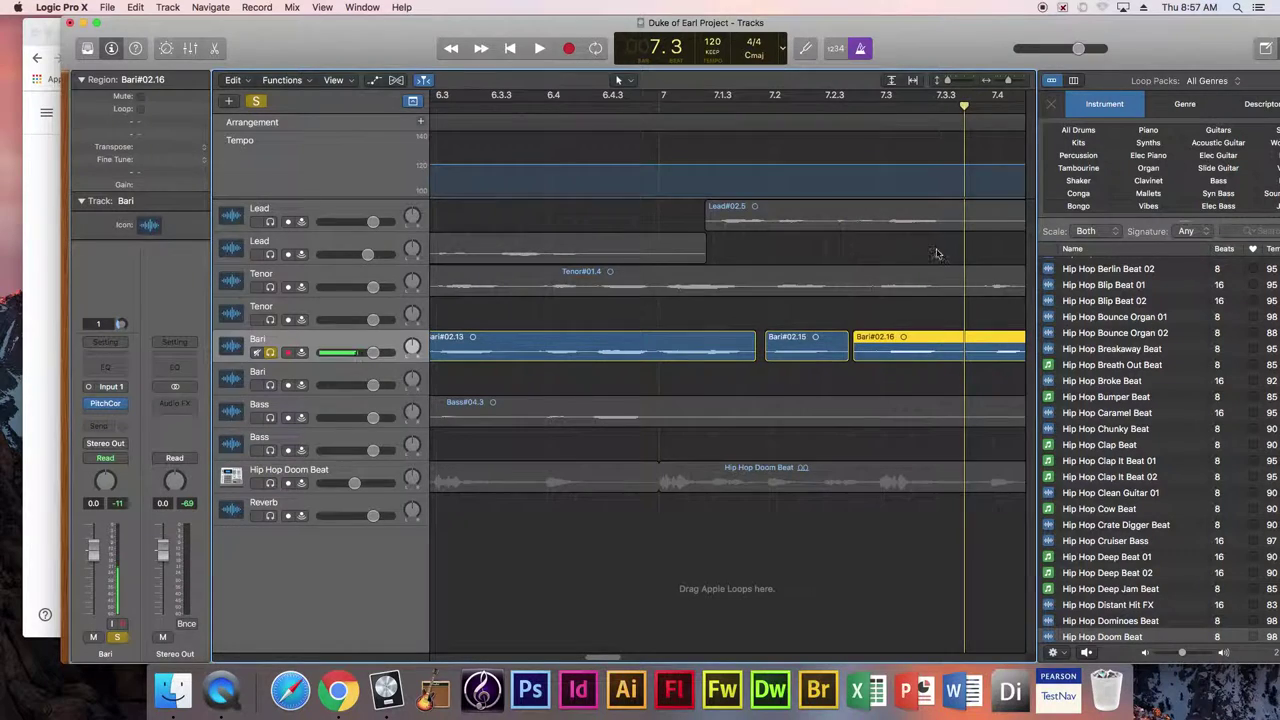
Step: Try extending the start of the Bari piece around 7.3 back to bar 7 and deleting it, and undo both changes
drag(857, 352, 660, 362)
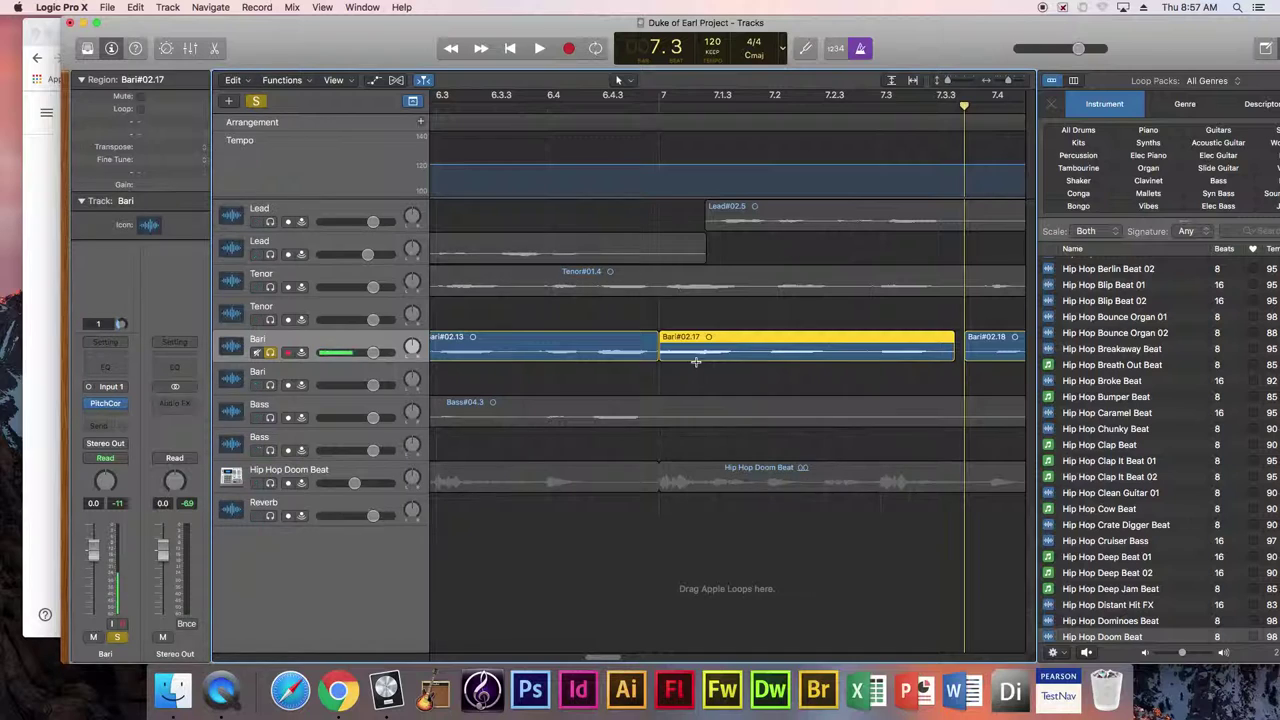
key(Delete)
key(super+z)
key(super+z)
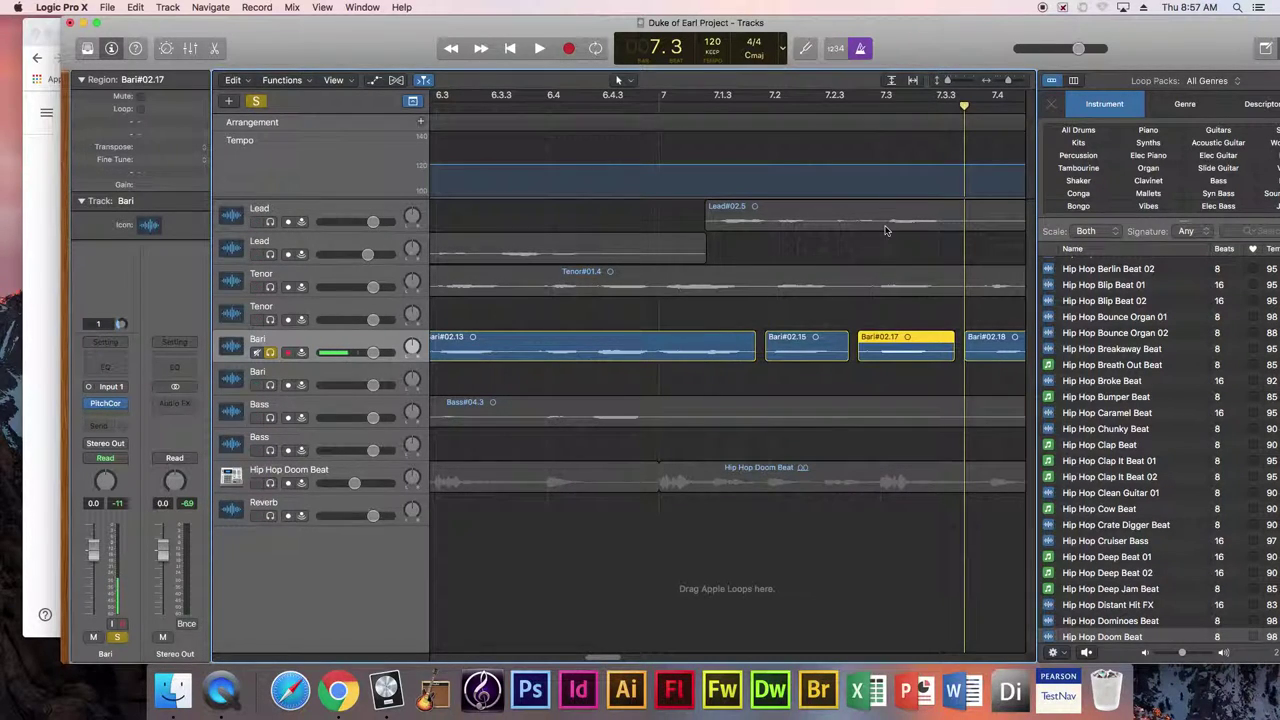
Step: Play the Bari track from just before beat 7.2 into bar 8 to check the edited notes
double_click(745, 110)
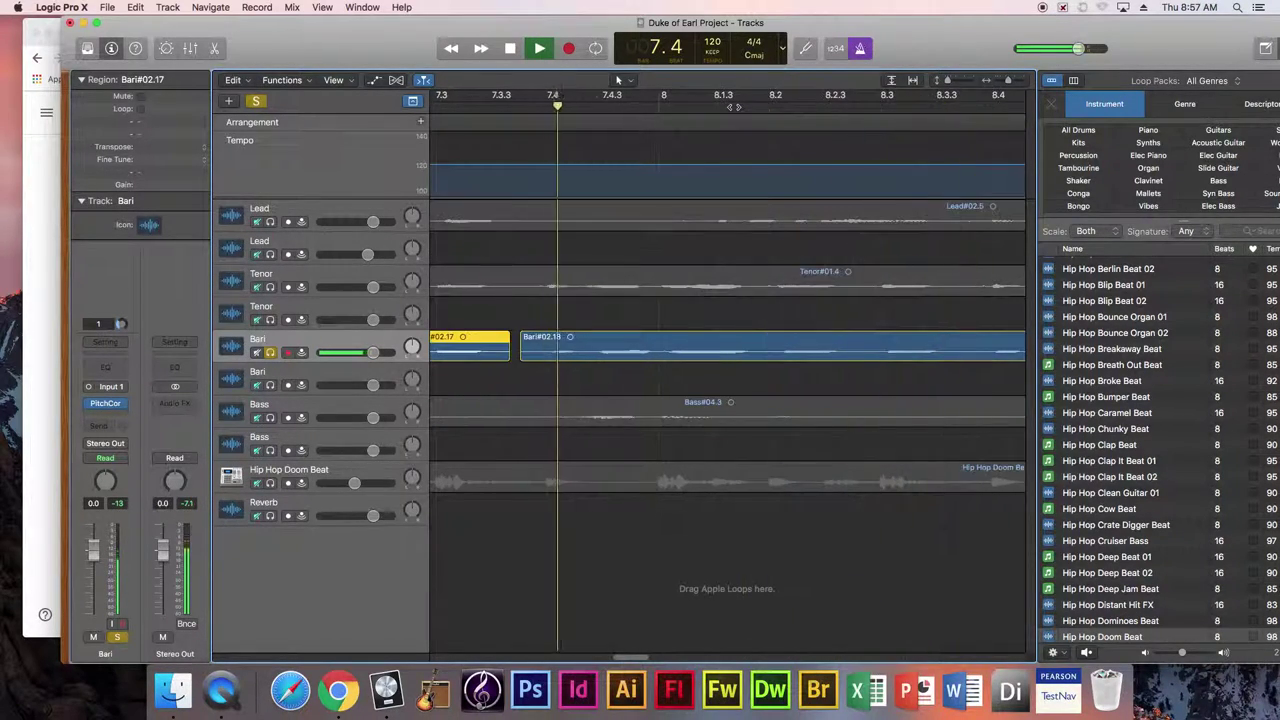
key(space)
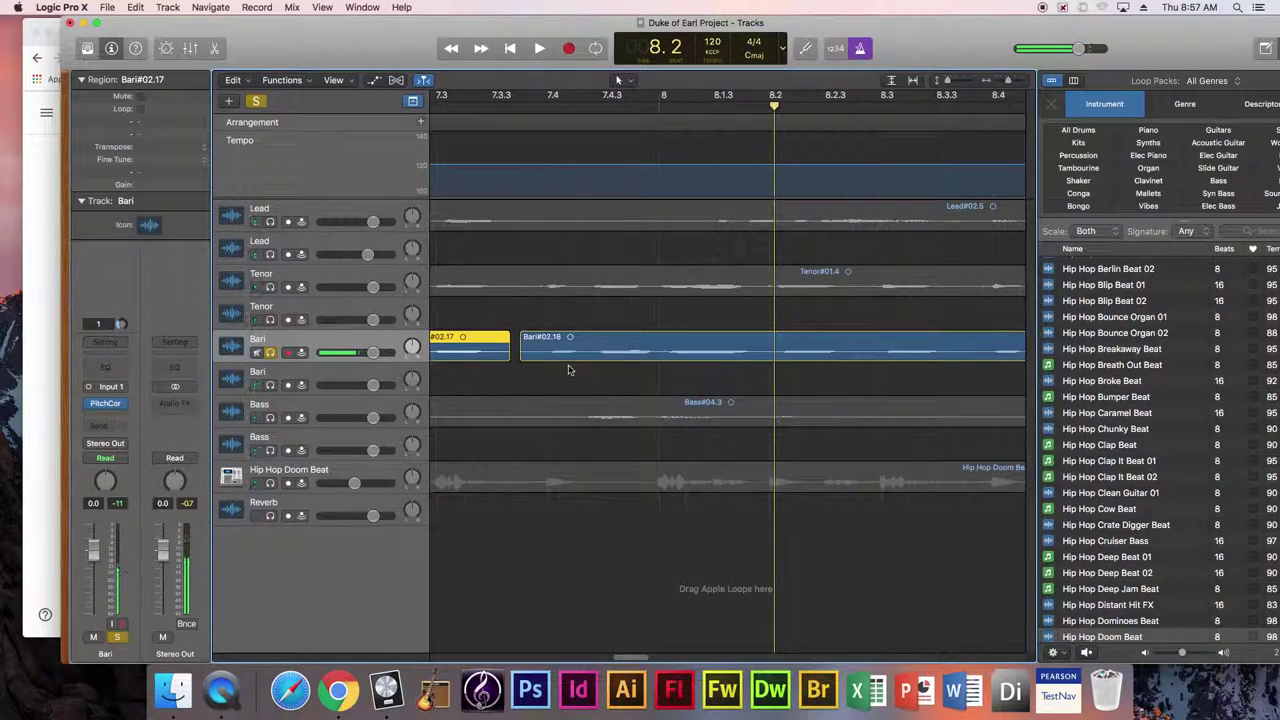
Step: Split the Bari region just before beat 8.2, shift the piece before the cut slightly earlier, and play it back
drag(776, 105, 769, 106)
click(700, 360)
key(super+t)
drag(672, 350, 669, 350)
double_click(493, 106)
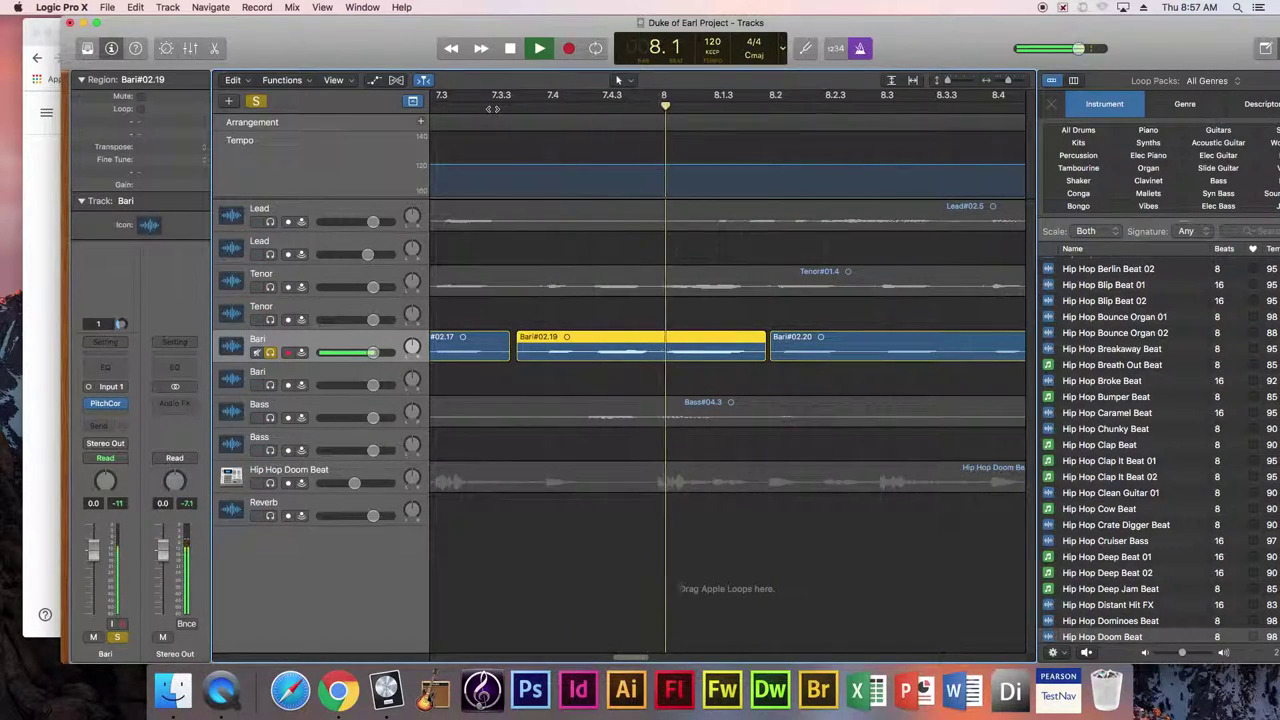
key(space)
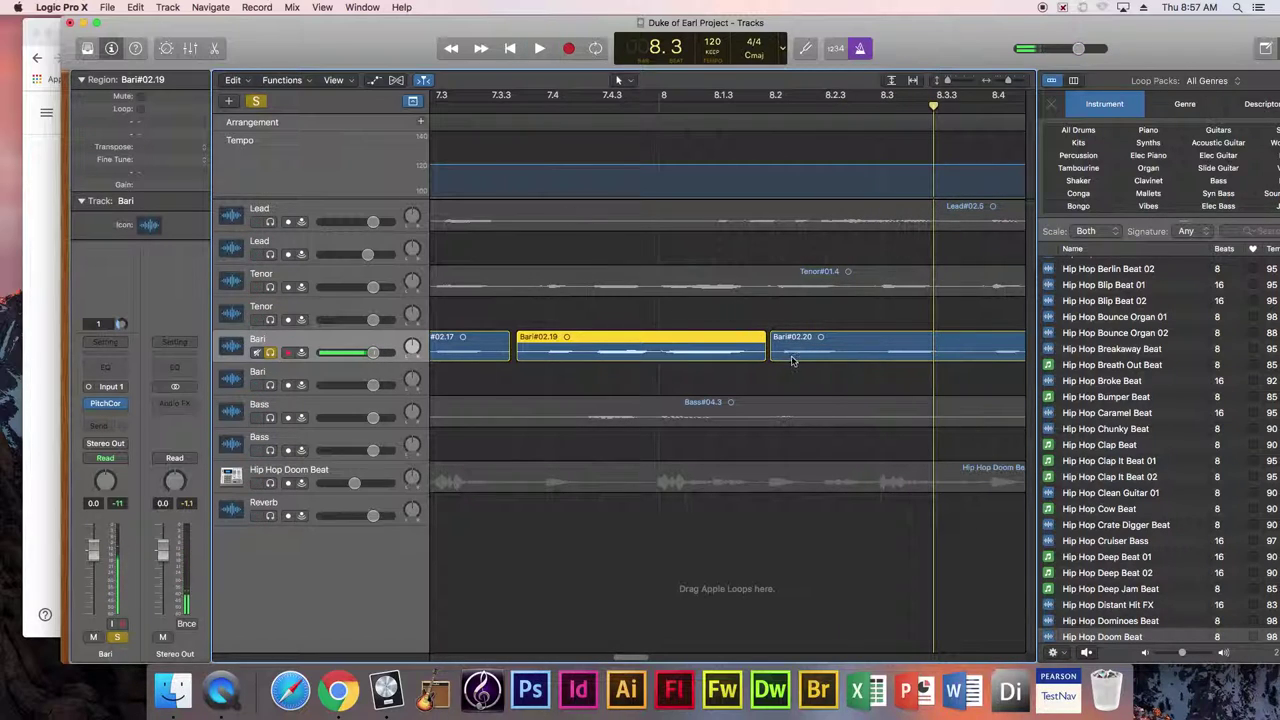
Step: Split the Bari region between 8.2.3 and 8.3, nudge the short piece around 8.2 slightly earlier, and play it back
drag(948, 82, 958, 84)
click(785, 418)
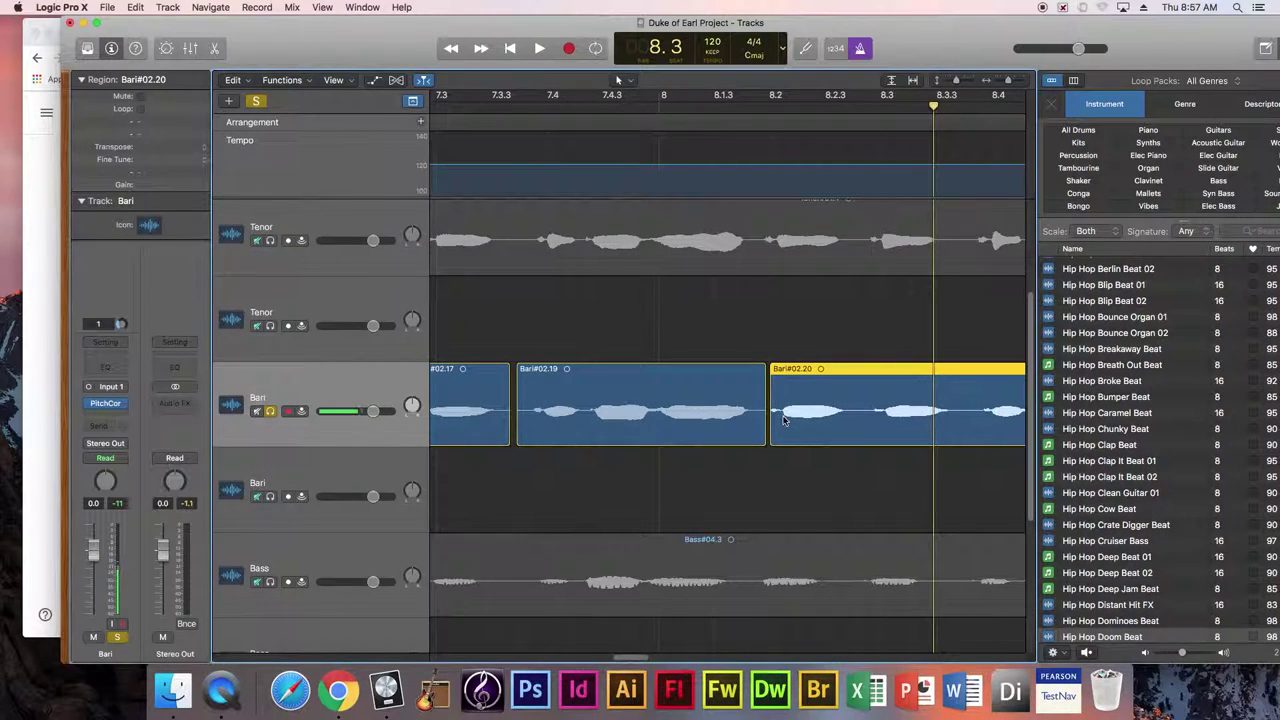
click(770, 107)
drag(770, 107, 855, 113)
key(super+t)
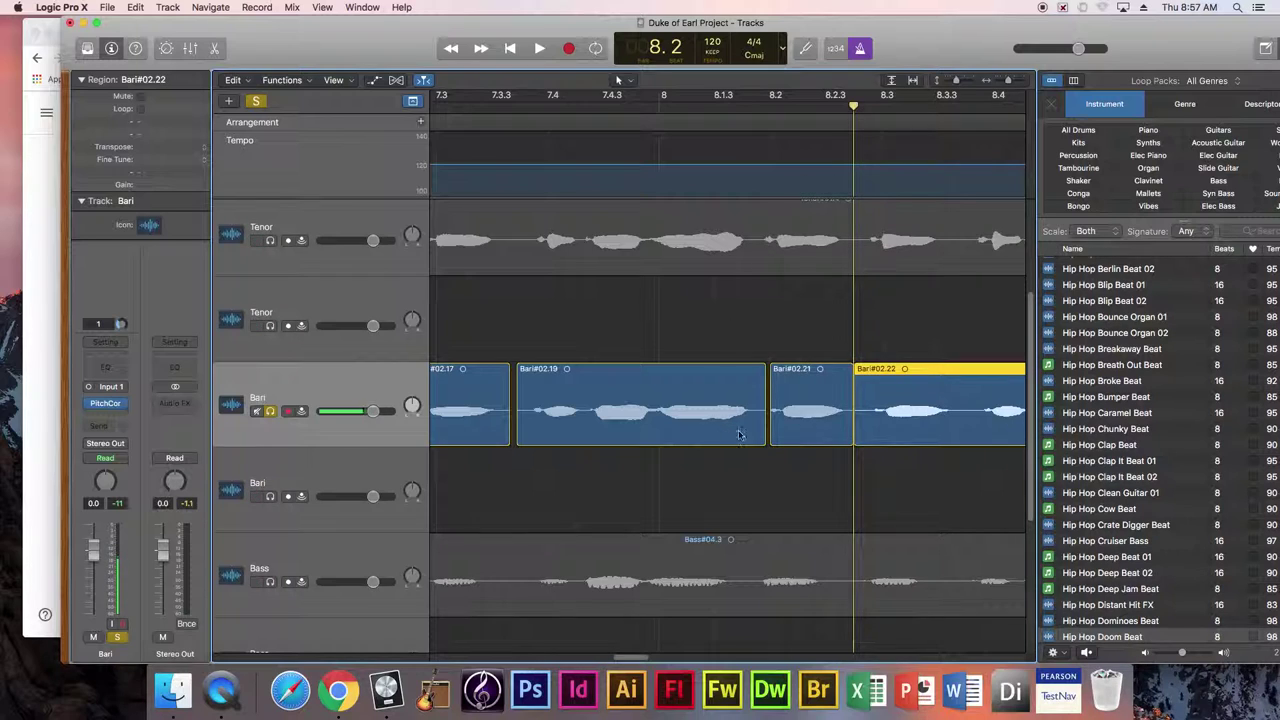
click(808, 424)
drag(813, 424, 784, 421)
click(588, 110)
key(space)
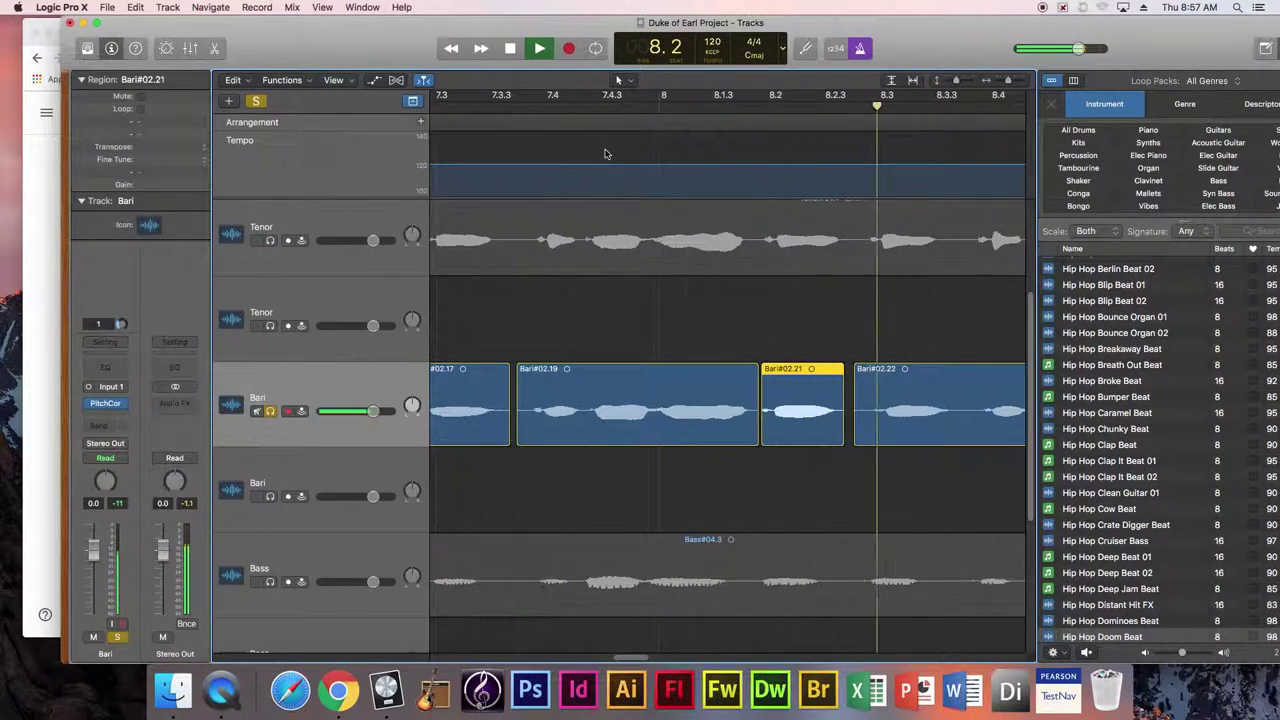
key(space)
Step: Shift the remaining Bari region before beat 8.3 slightly earlier and play on into bar 11
click(904, 418)
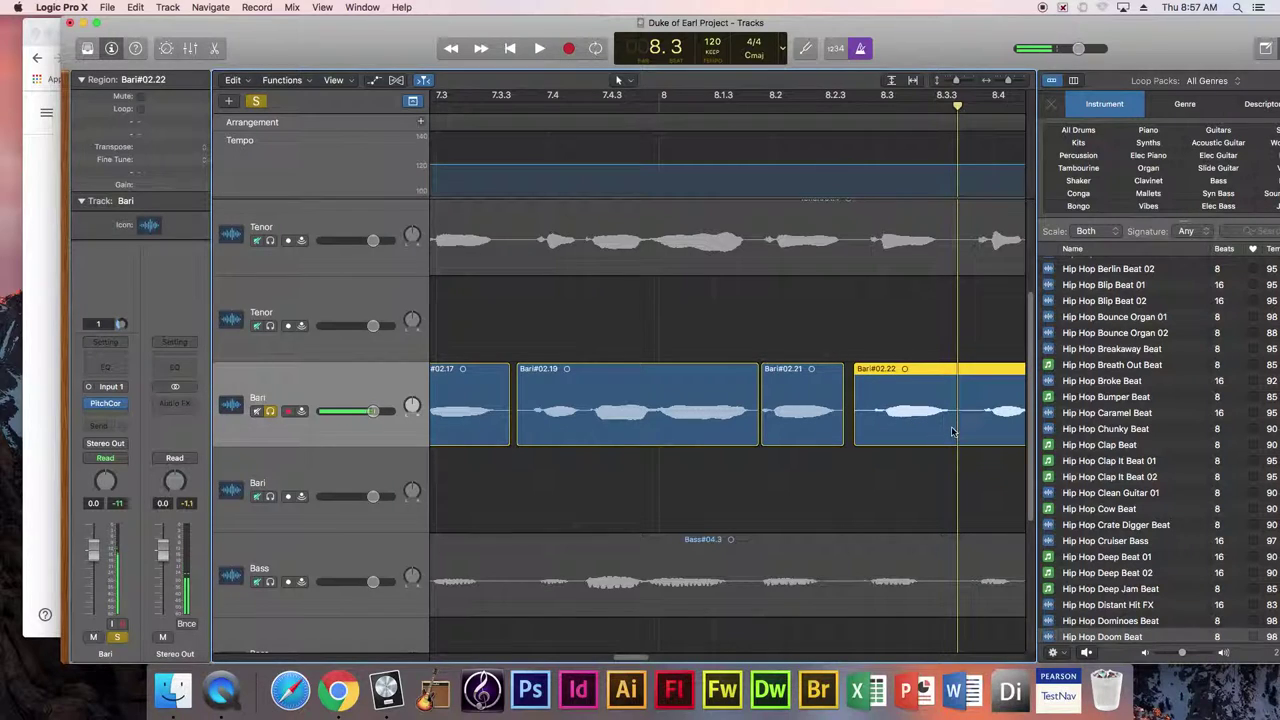
drag(941, 430, 932, 428)
double_click(761, 106)
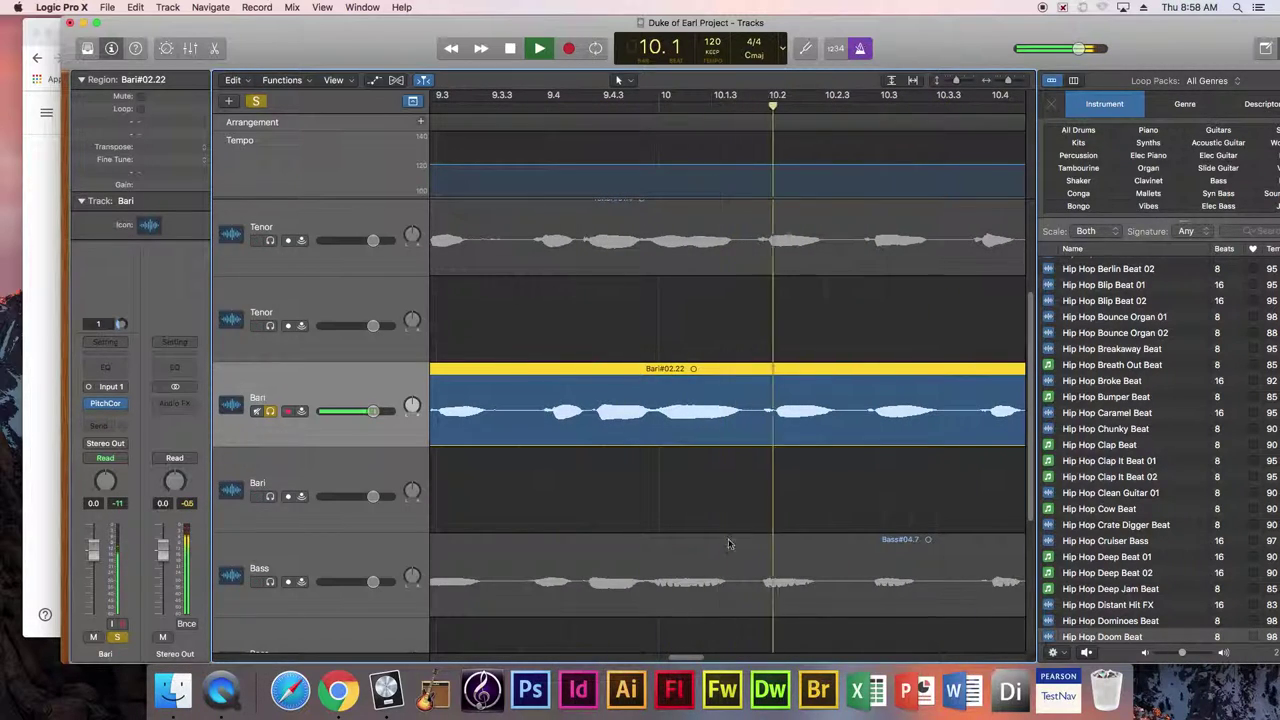
key(space)
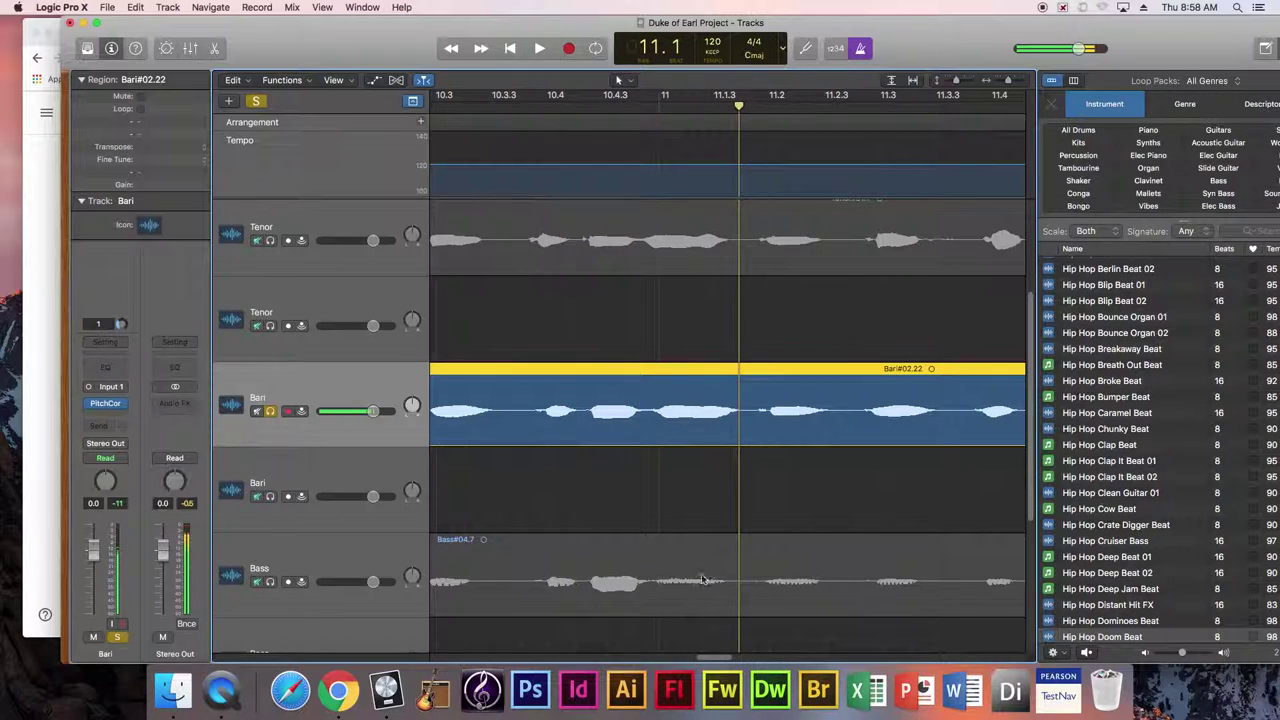
Step: Play from the end of bar 12 to just after bar 15 to check the second Bari track's entrance and sustained notes
drag(715, 660, 782, 660)
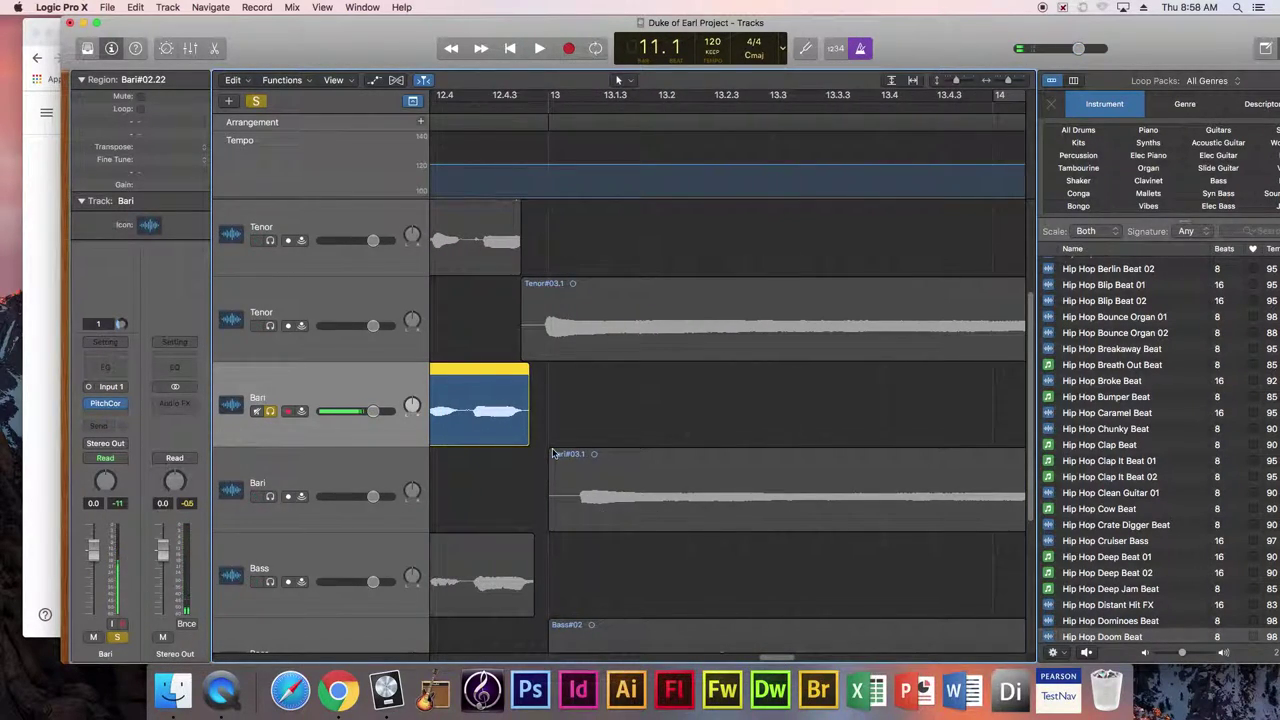
key(space)
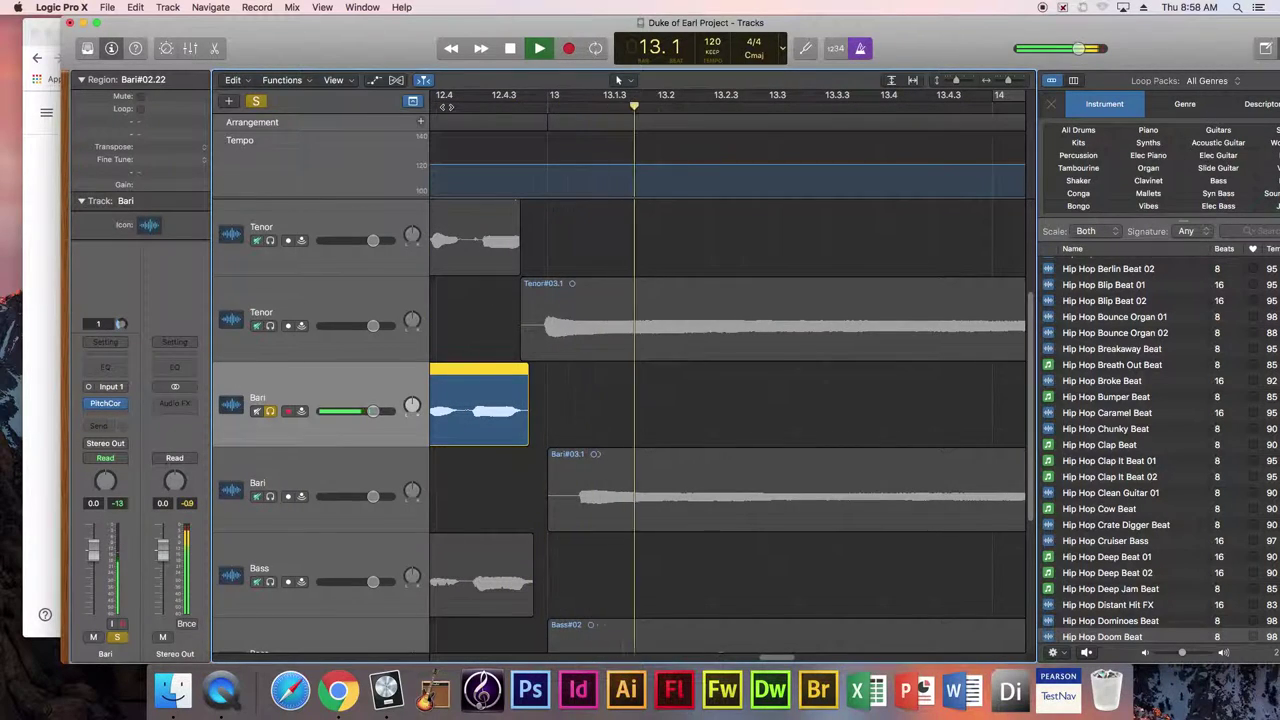
key(space)
click(603, 510)
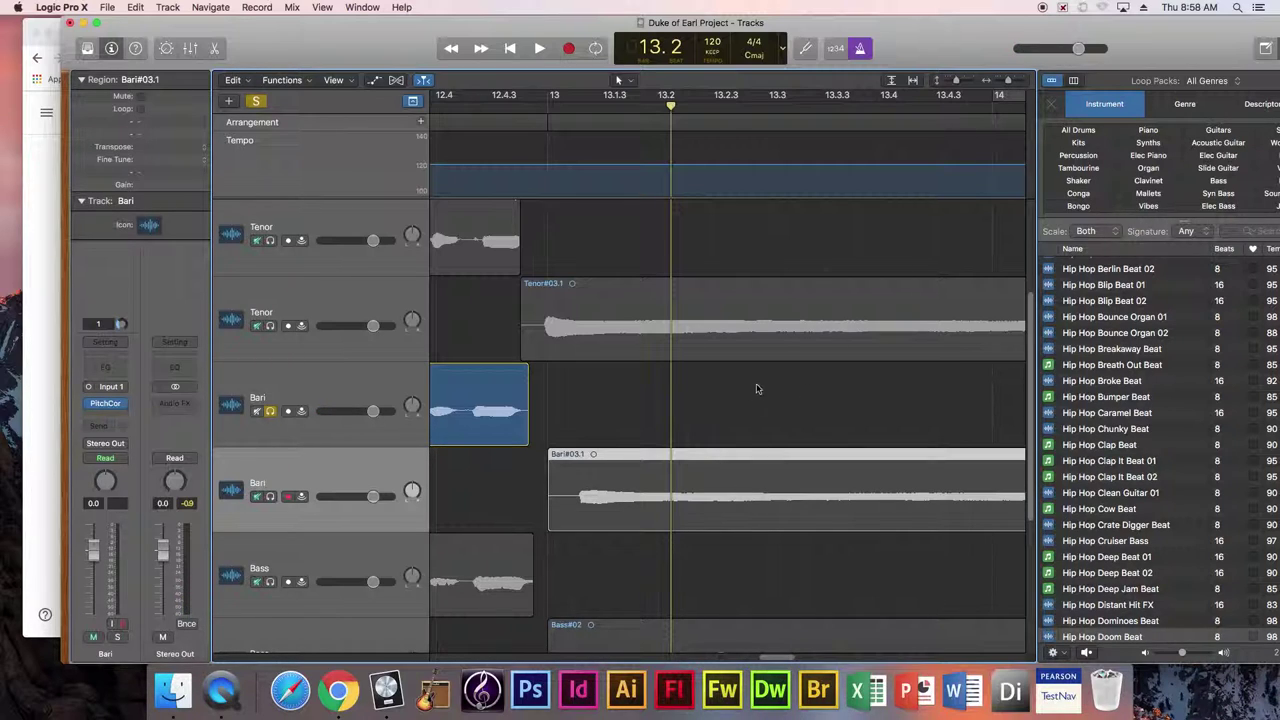
key(space)
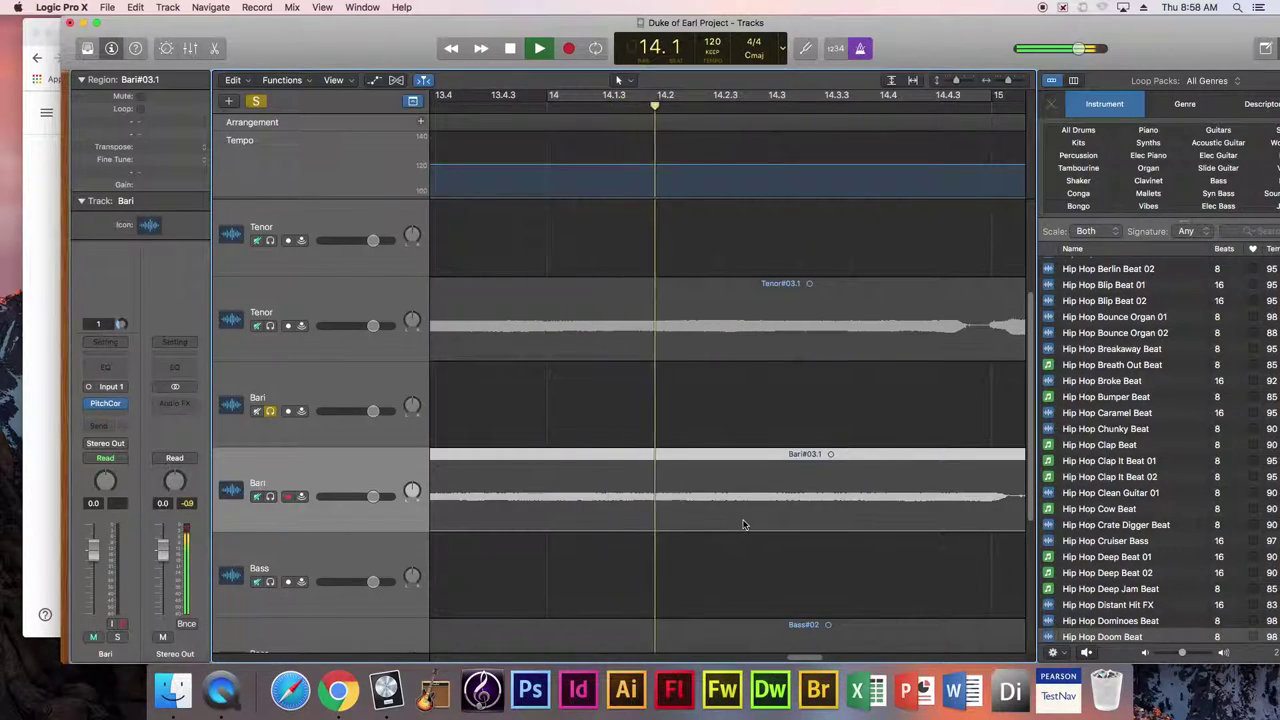
key(space)
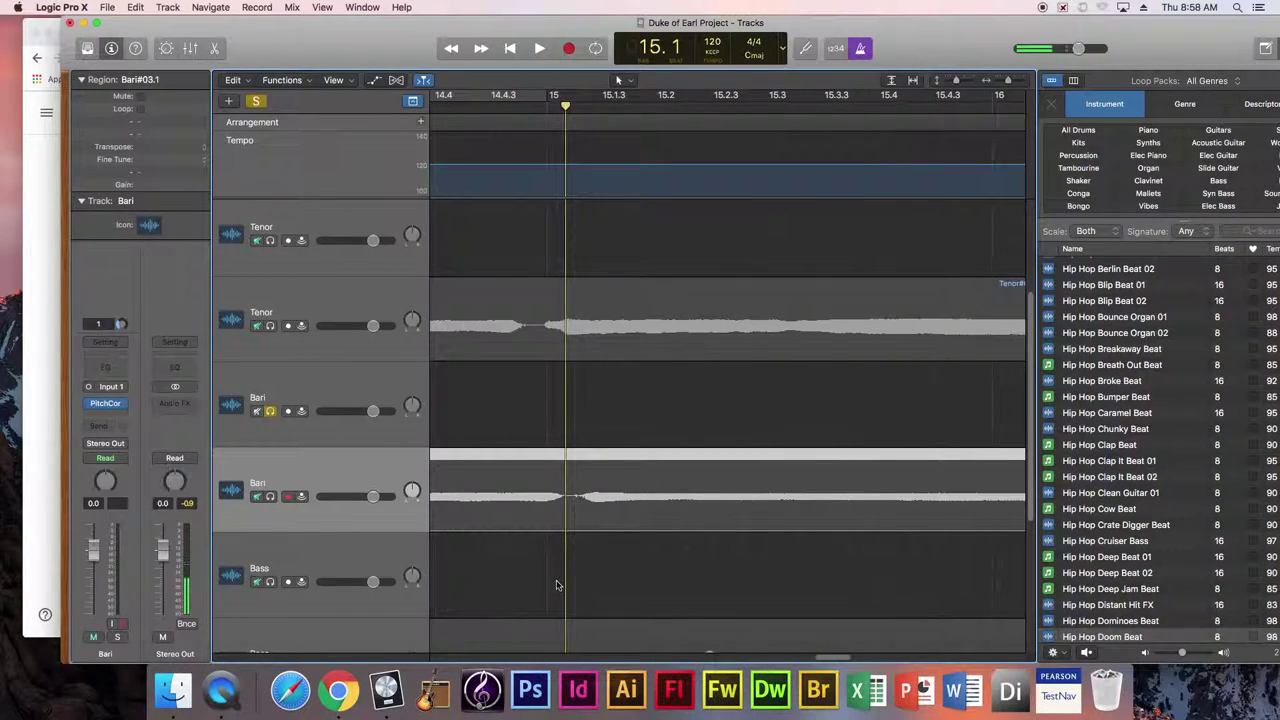
Step: Split the second Bari track's region just after bar 15 and move its first part to start just before bar 13
click(565, 512)
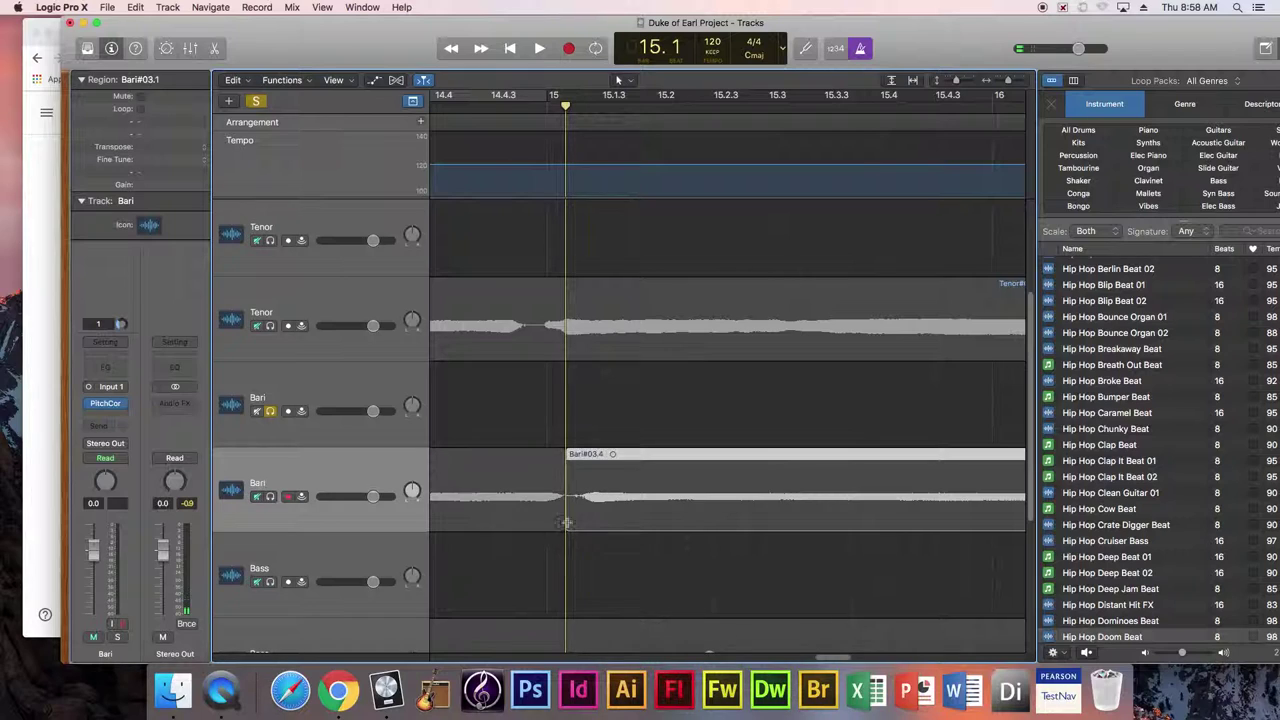
drag(824, 658, 770, 658)
drag(734, 505, 700, 521)
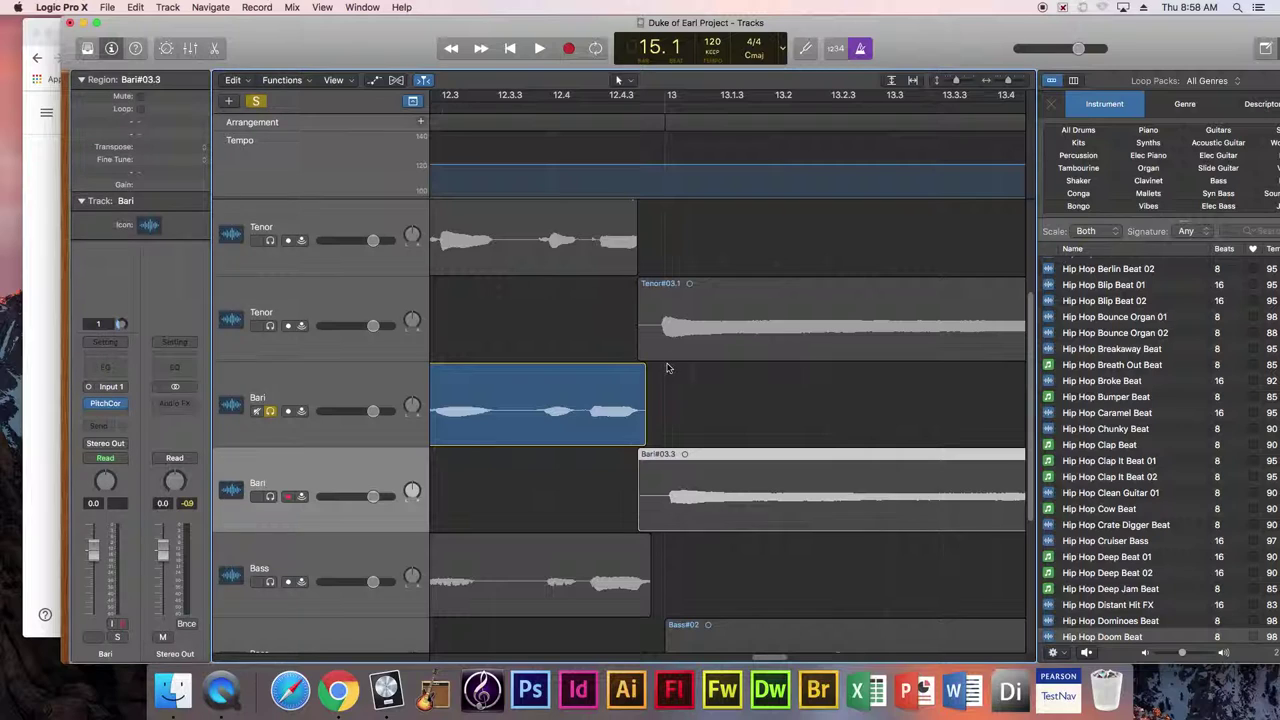
Step: Move the second part of the split Bari region earlier so it starts at about bar 15
drag(757, 655, 798, 645)
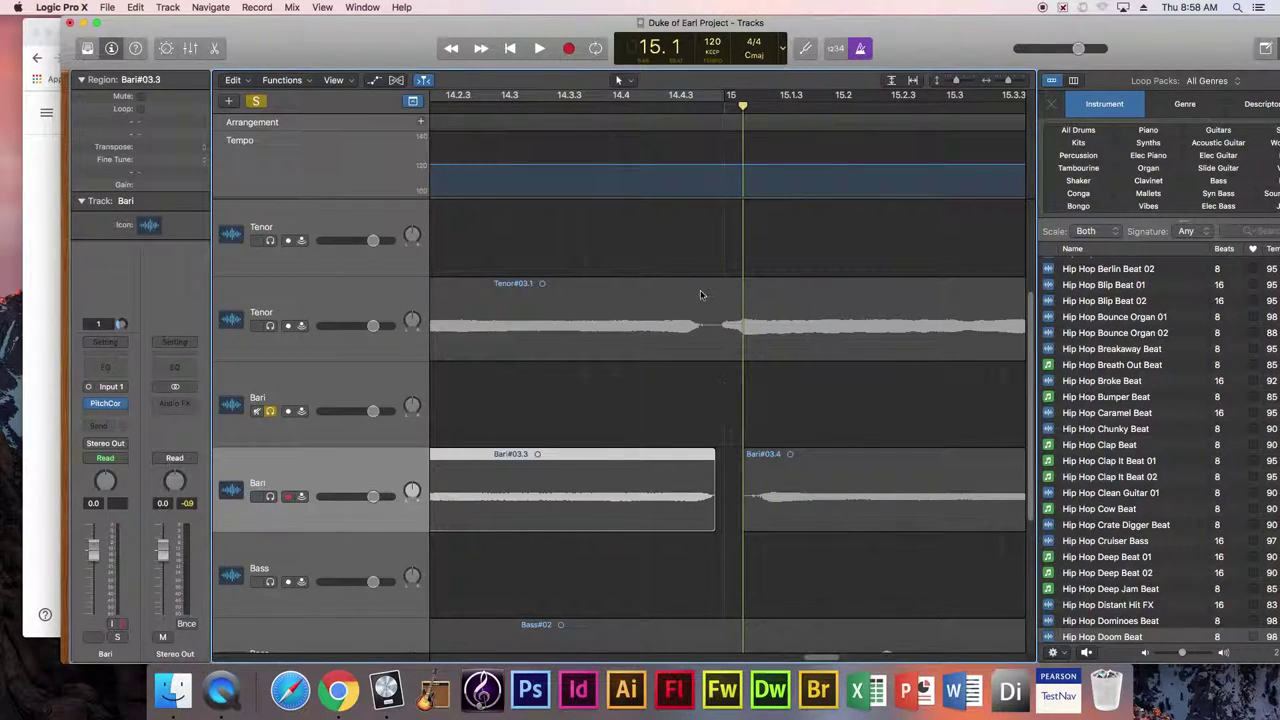
click(768, 527)
drag(820, 657, 823, 554)
drag(855, 514, 836, 517)
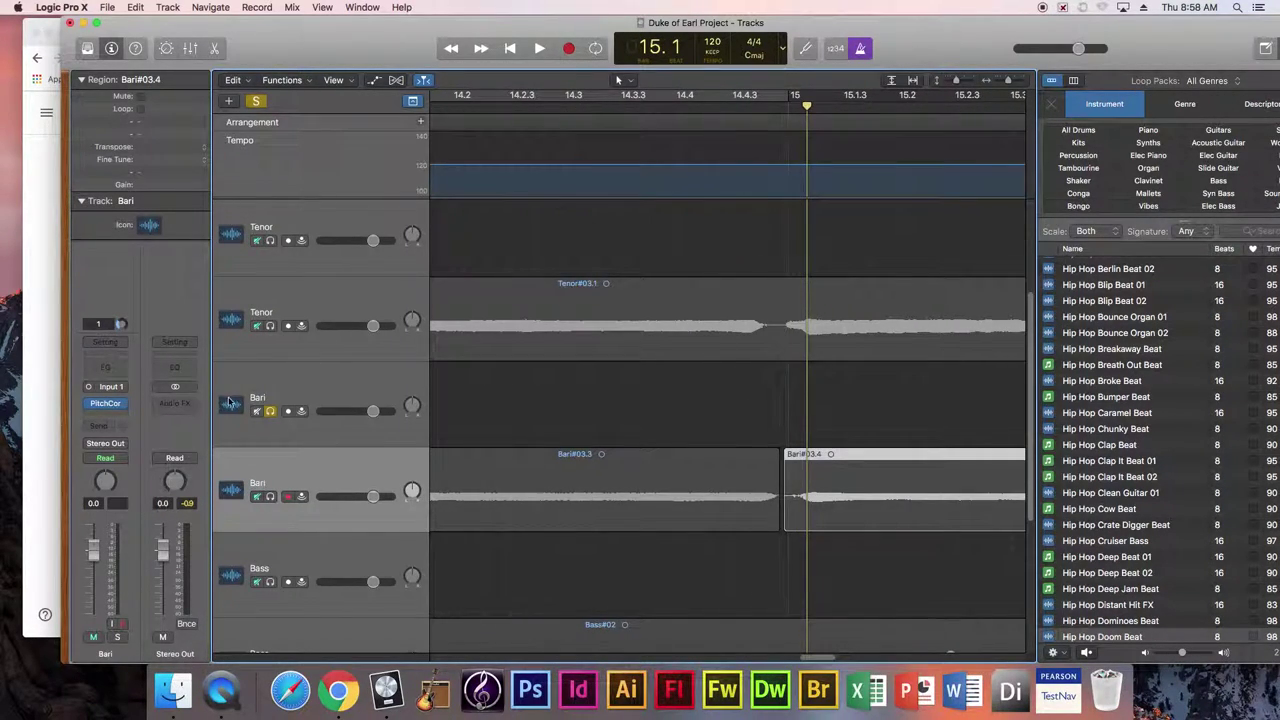
Step: Turn off solo on the first Bari track and play the full mix with all tracks
click(267, 413)
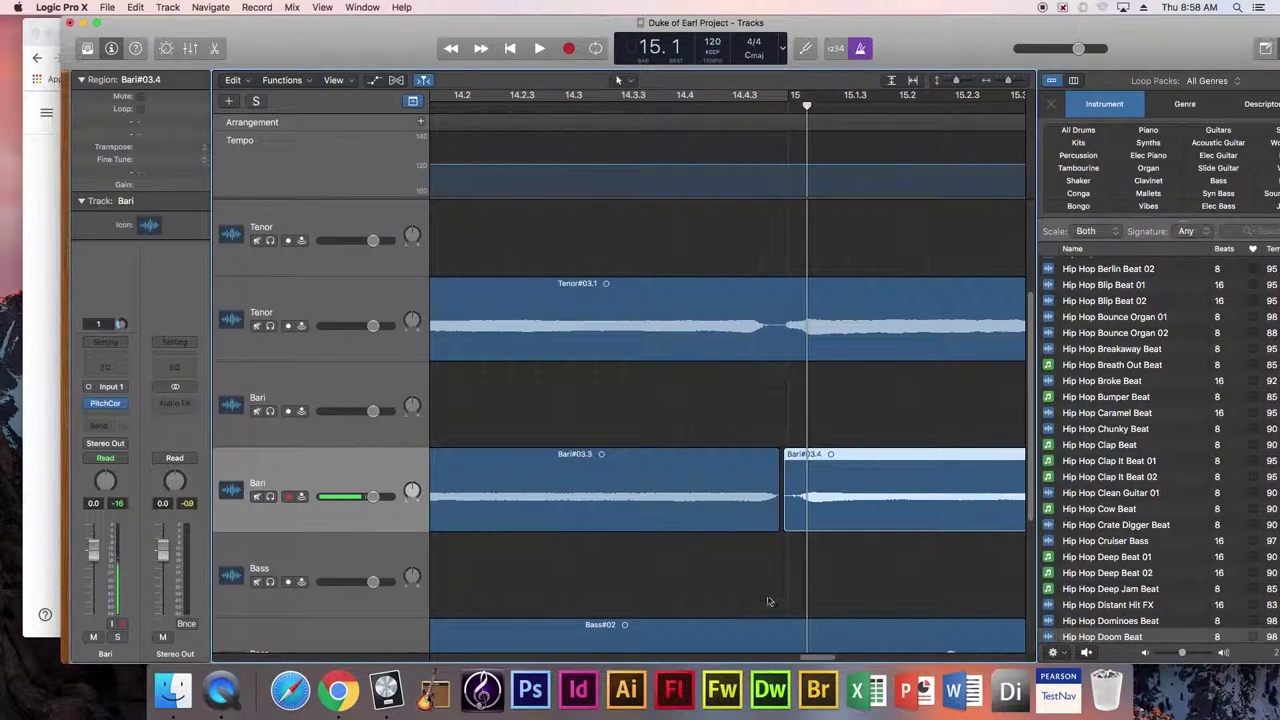
scroll(827, 656, left, 10)
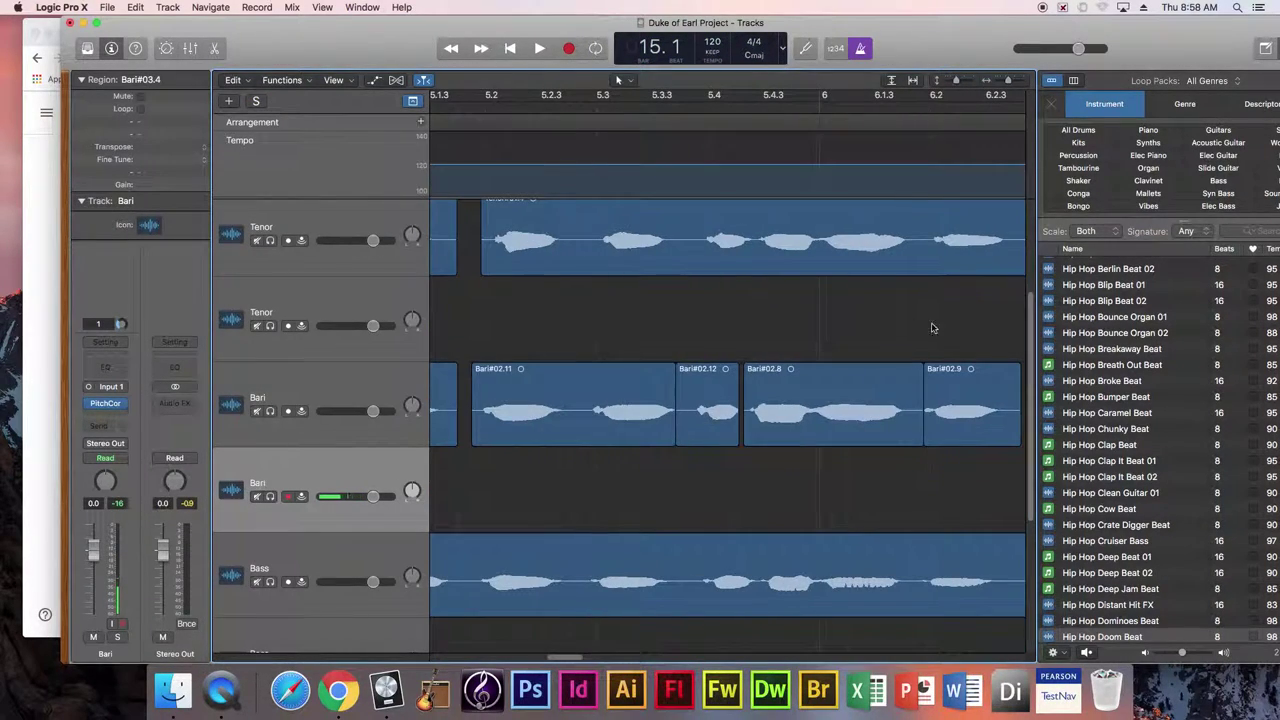
mouse_move(958, 83)
mouse_down()
mouse_move(1006, 83)
mouse_move(949, 85)
mouse_up()
scroll(578, 275, left, 10)
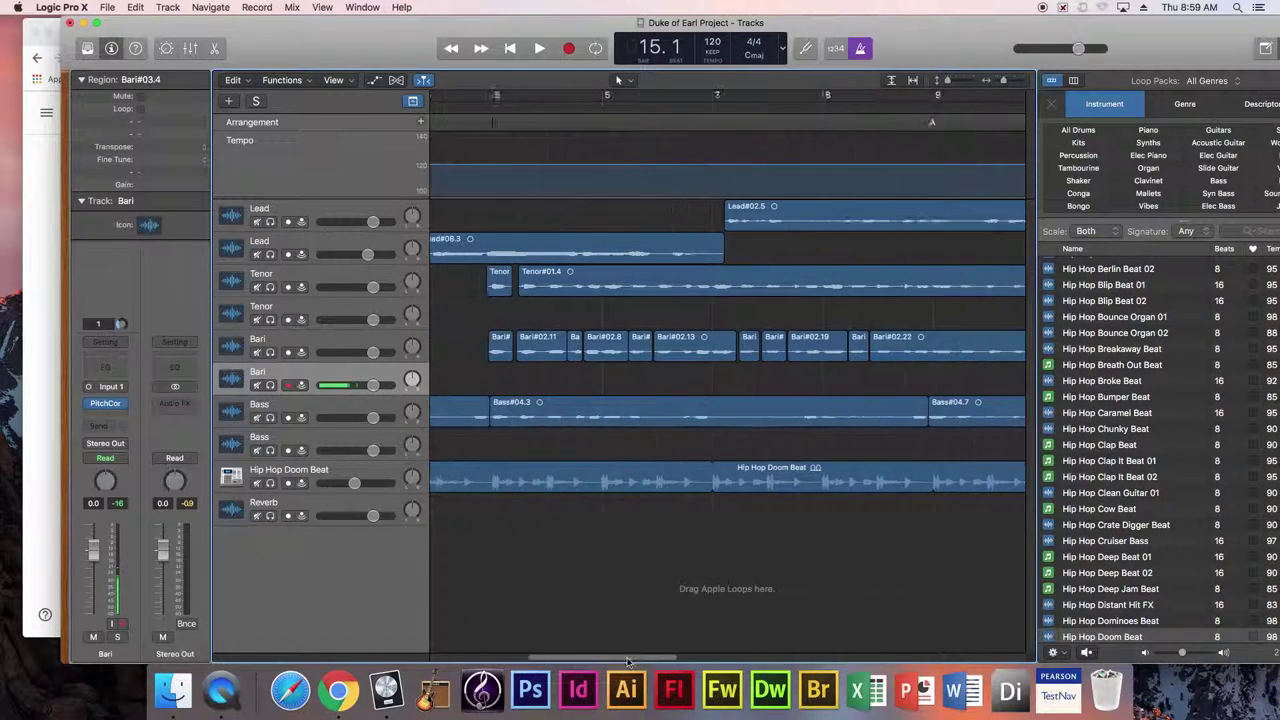
click(642, 106)
key(space)
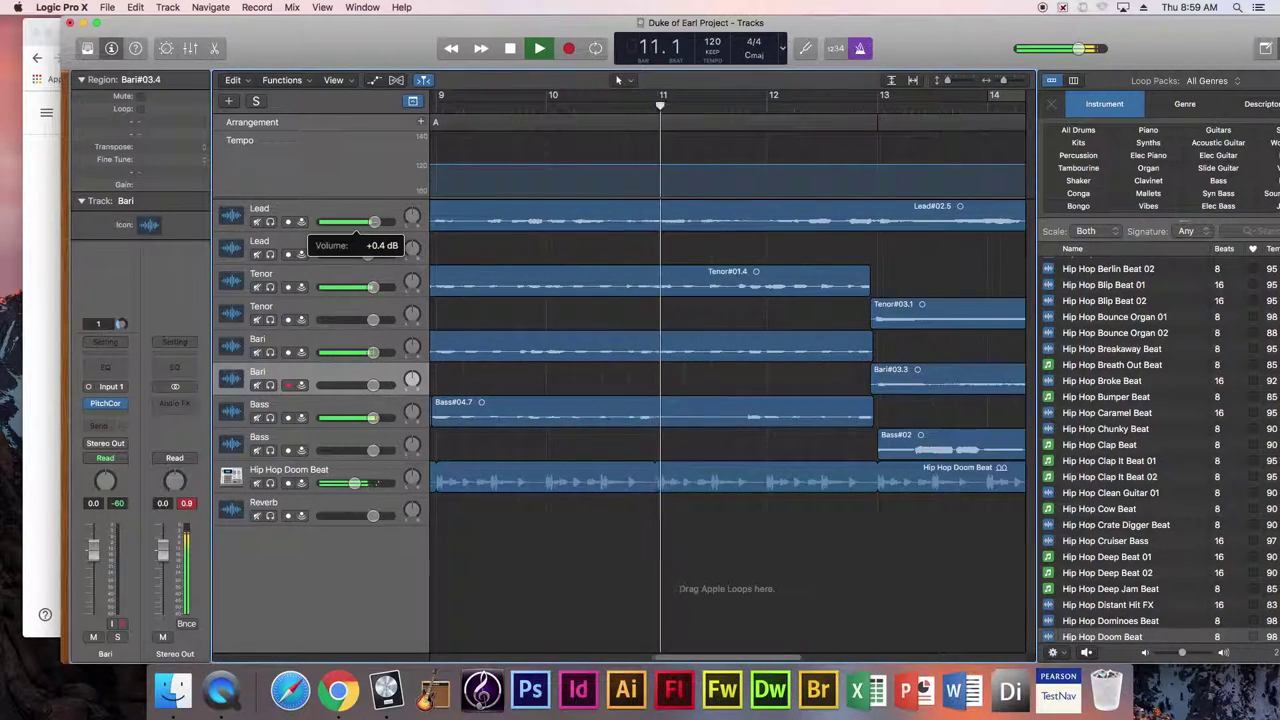
Step: Raise the first Lead track's volume slightly and set the second Lead track's volume to 0.0 dB during playback
drag(372, 222, 377, 222)
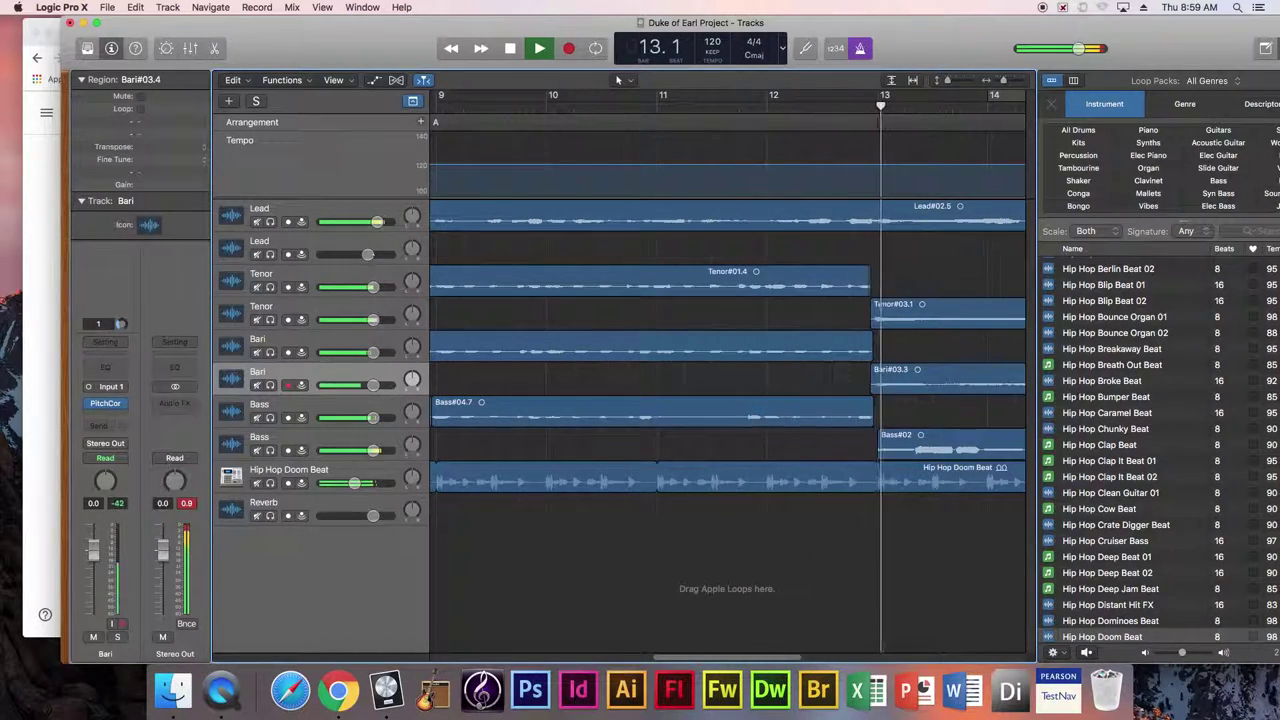
mouse_move(372, 258)
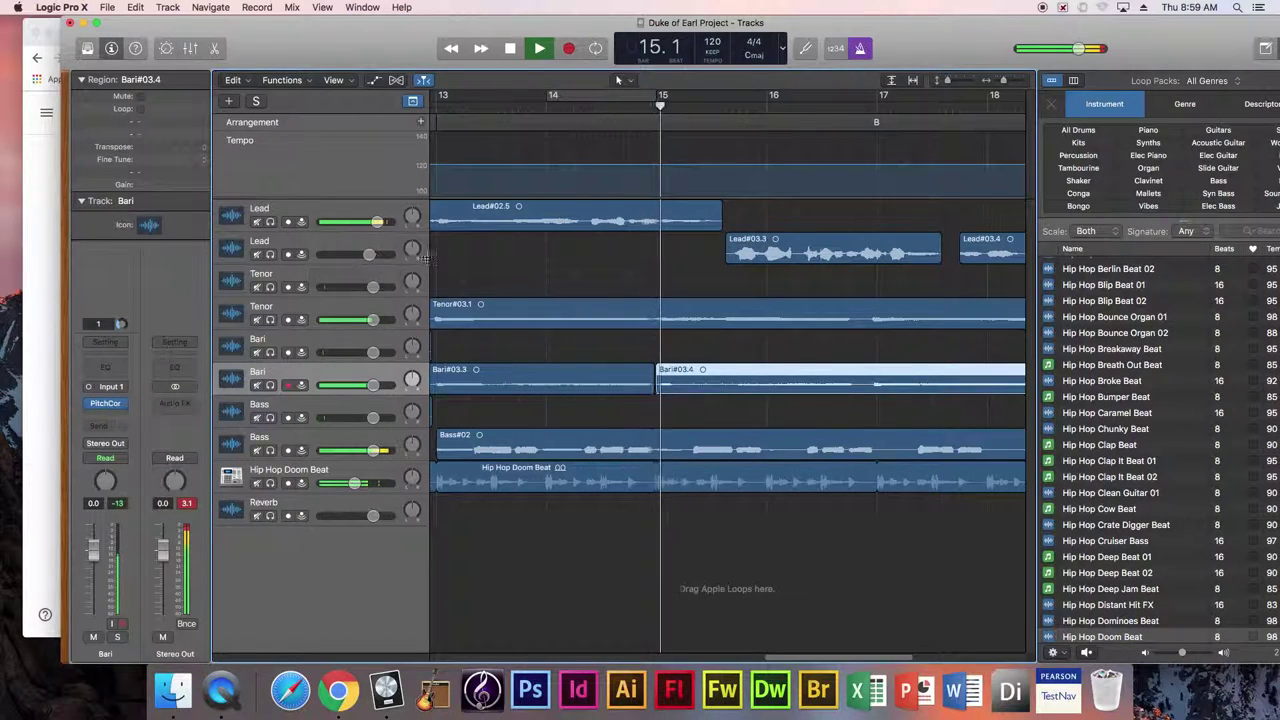
drag(370, 254, 355, 256)
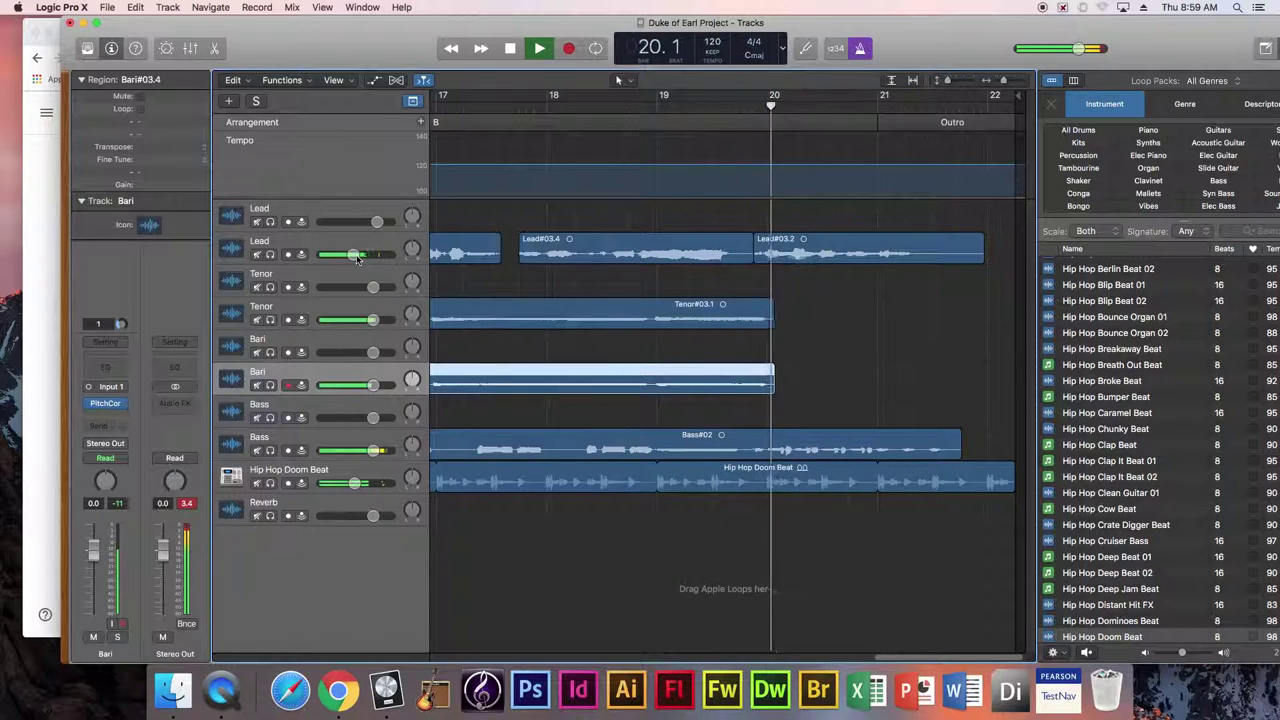
drag(357, 256, 372, 255)
key(space)
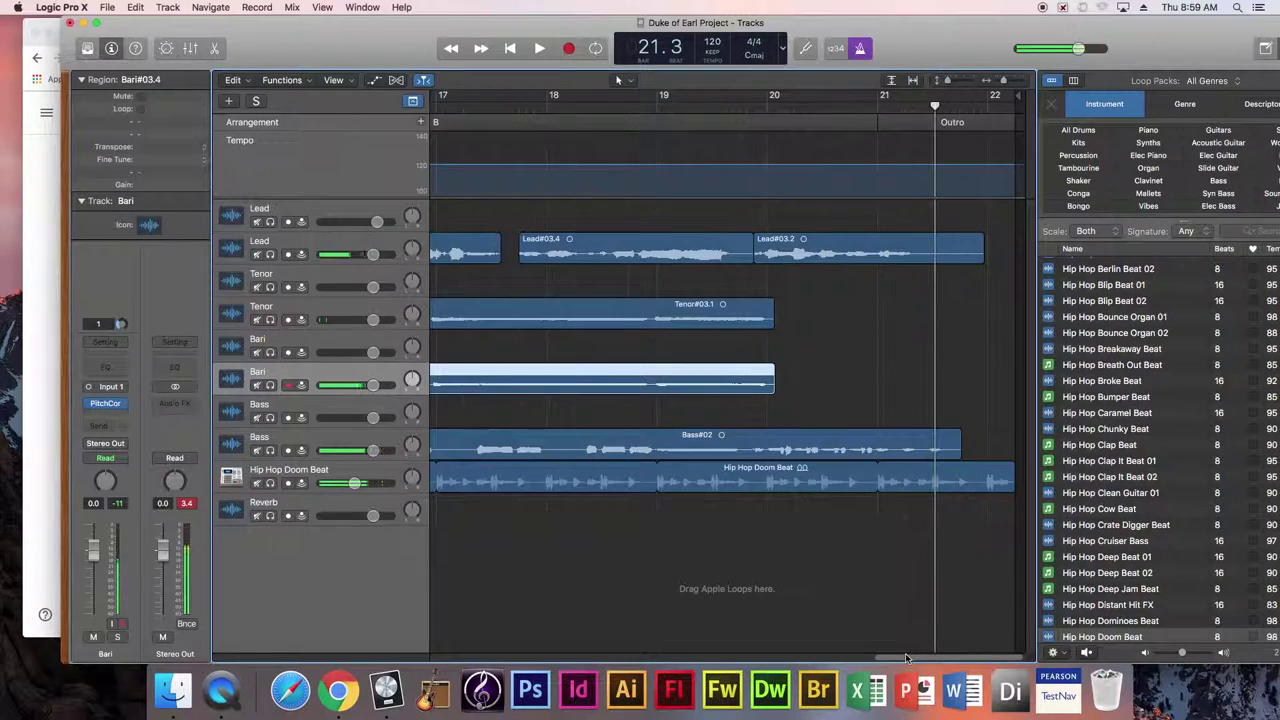
Step: Play from about beat 15.3 into bar 18 to check the second Lead track's level in the mix
scroll(773, 567, left, 5)
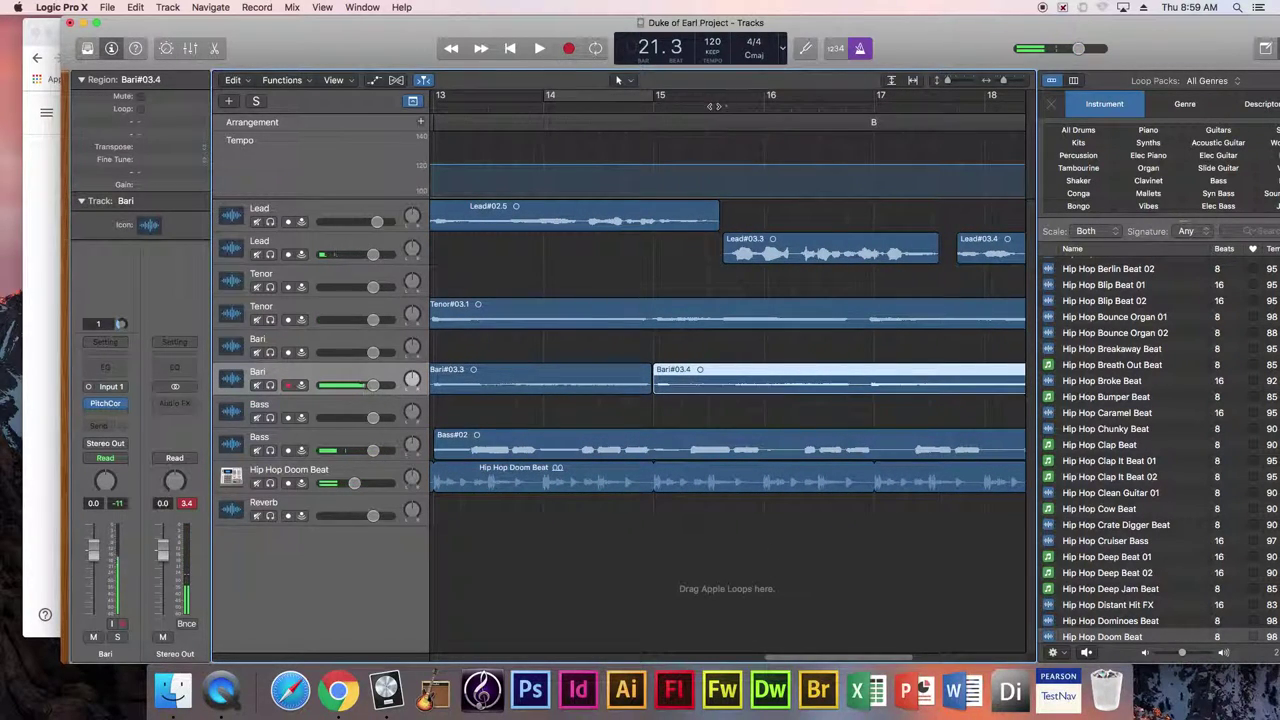
double_click(712, 104)
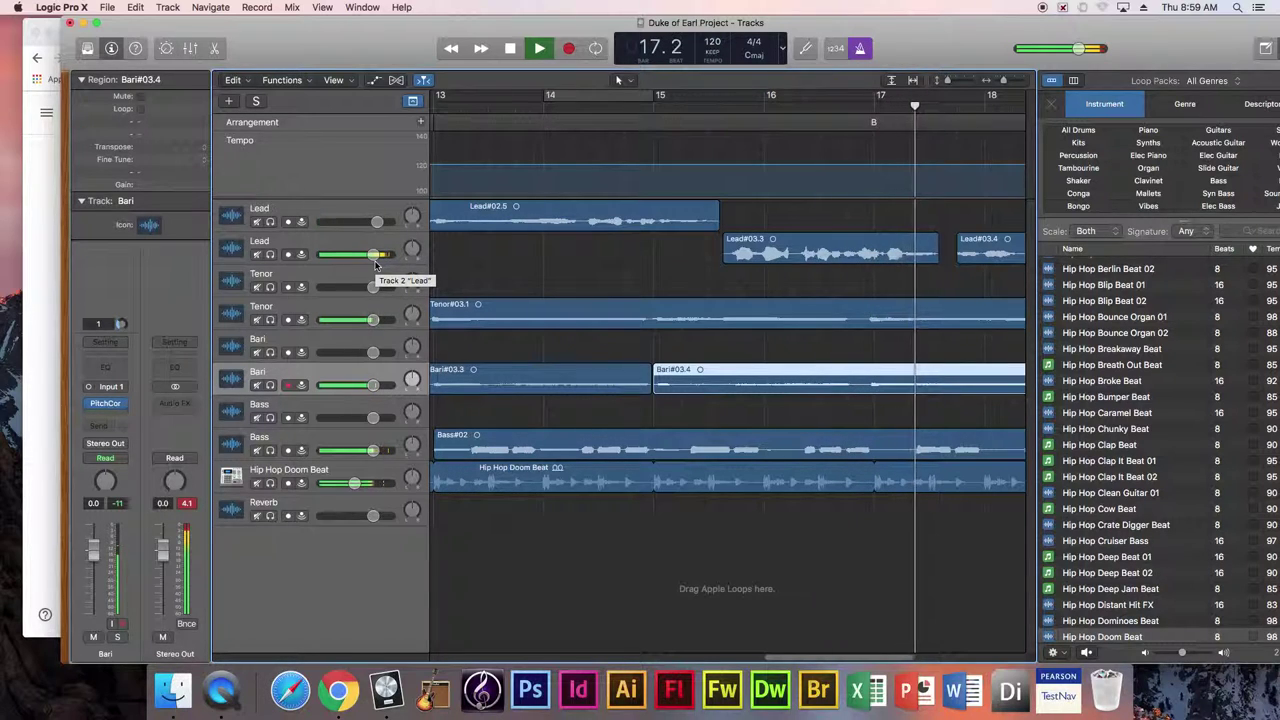
key(space)
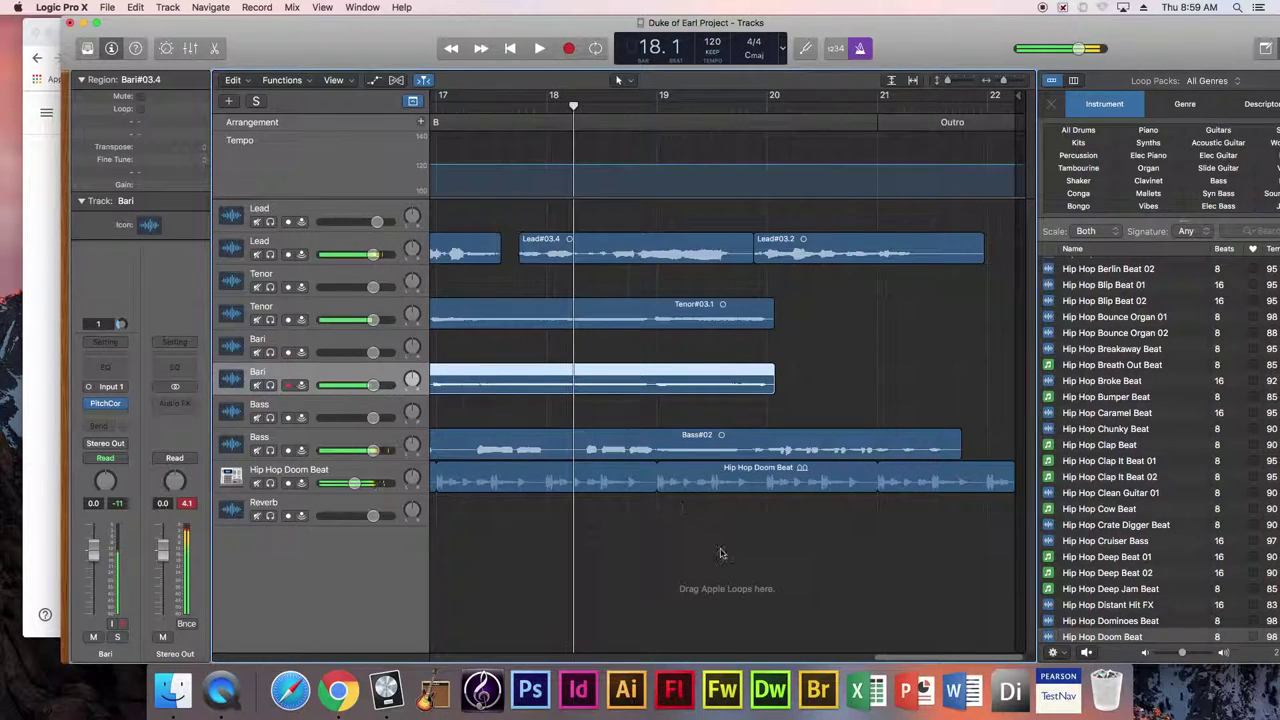
Step: Open the second Lead track's region between bars 15 and 17 in the audio track editor
drag(880, 656, 750, 656)
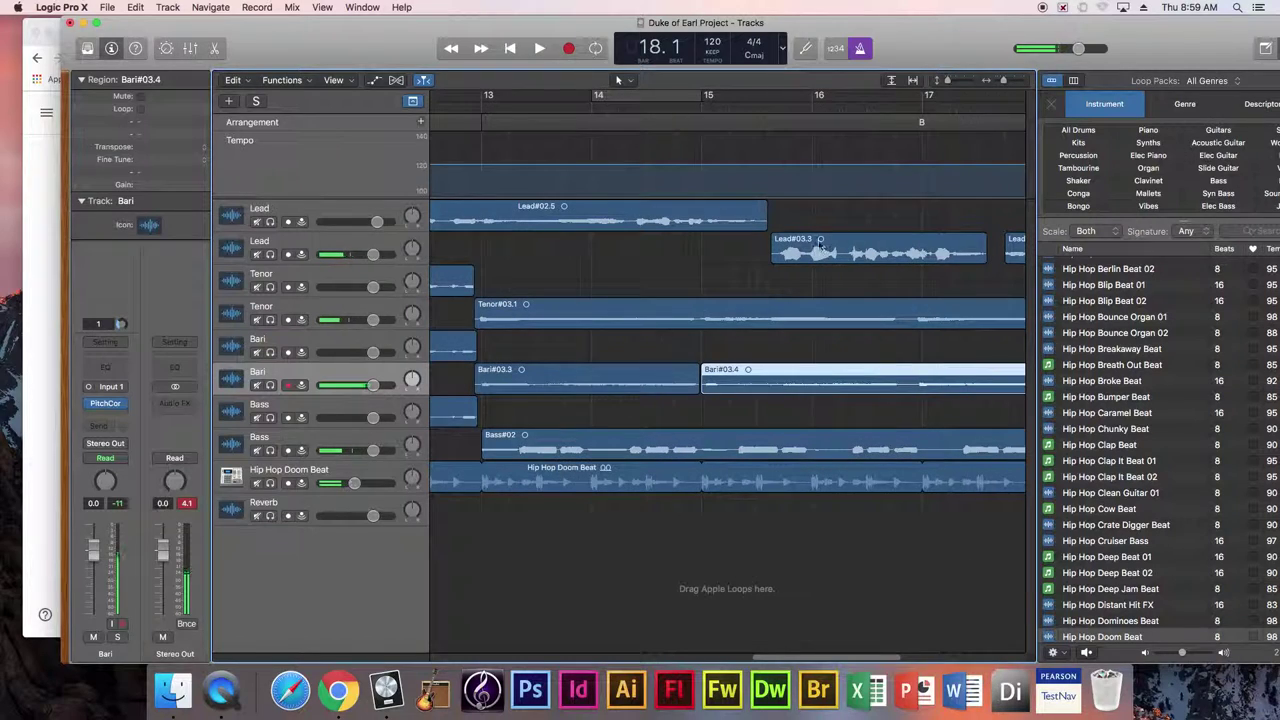
click(848, 251)
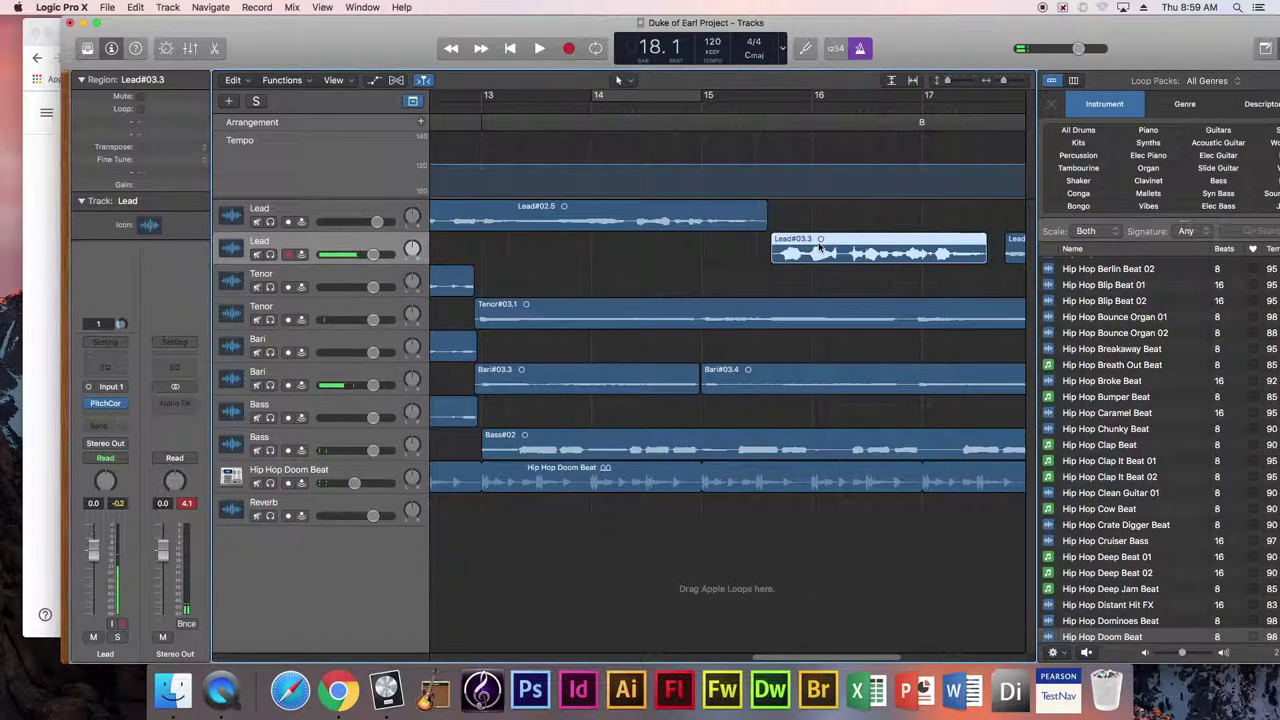
double_click(818, 246)
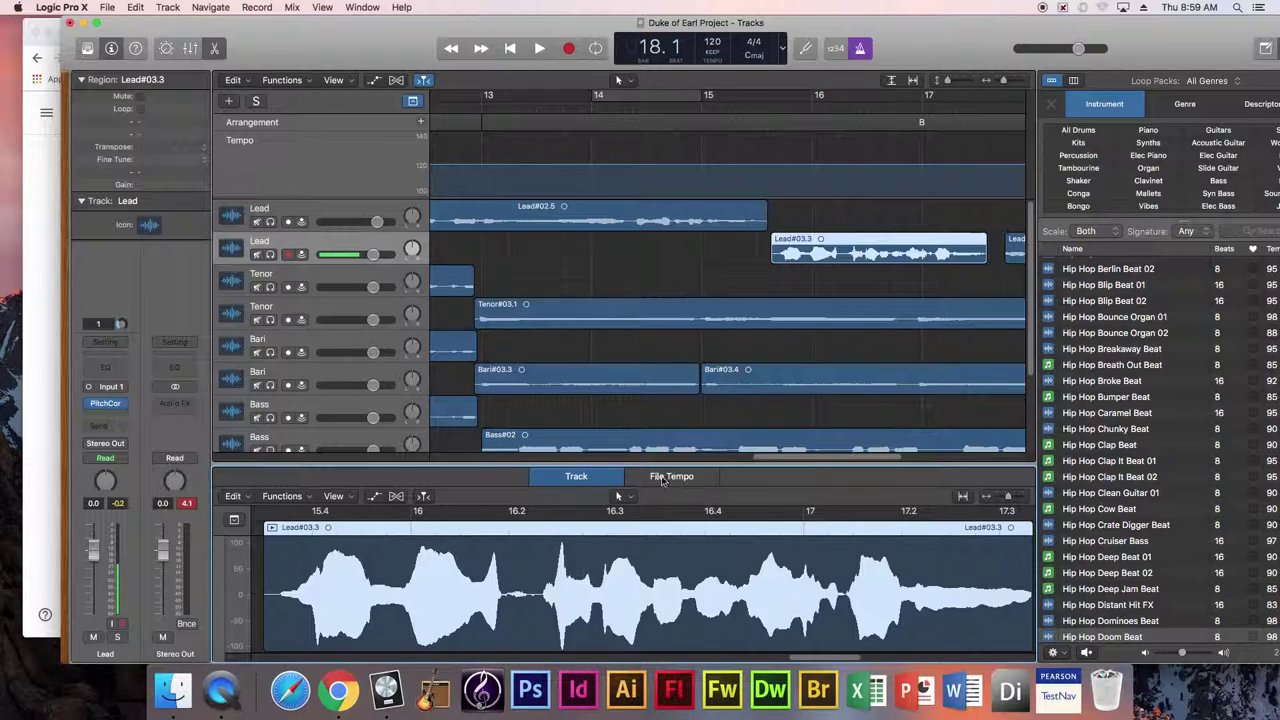
Step: Try adding a duplicate of the second Lead track and undo it
click(340, 239)
key(super+d)
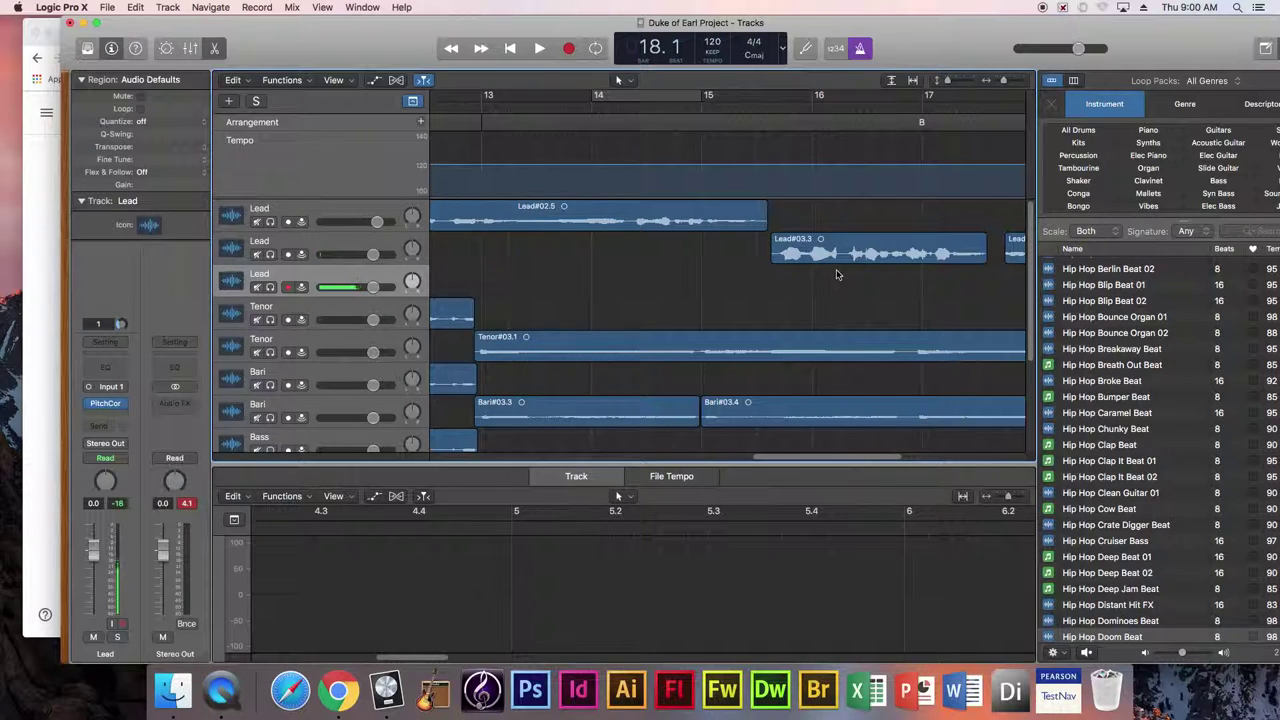
key(super+z)
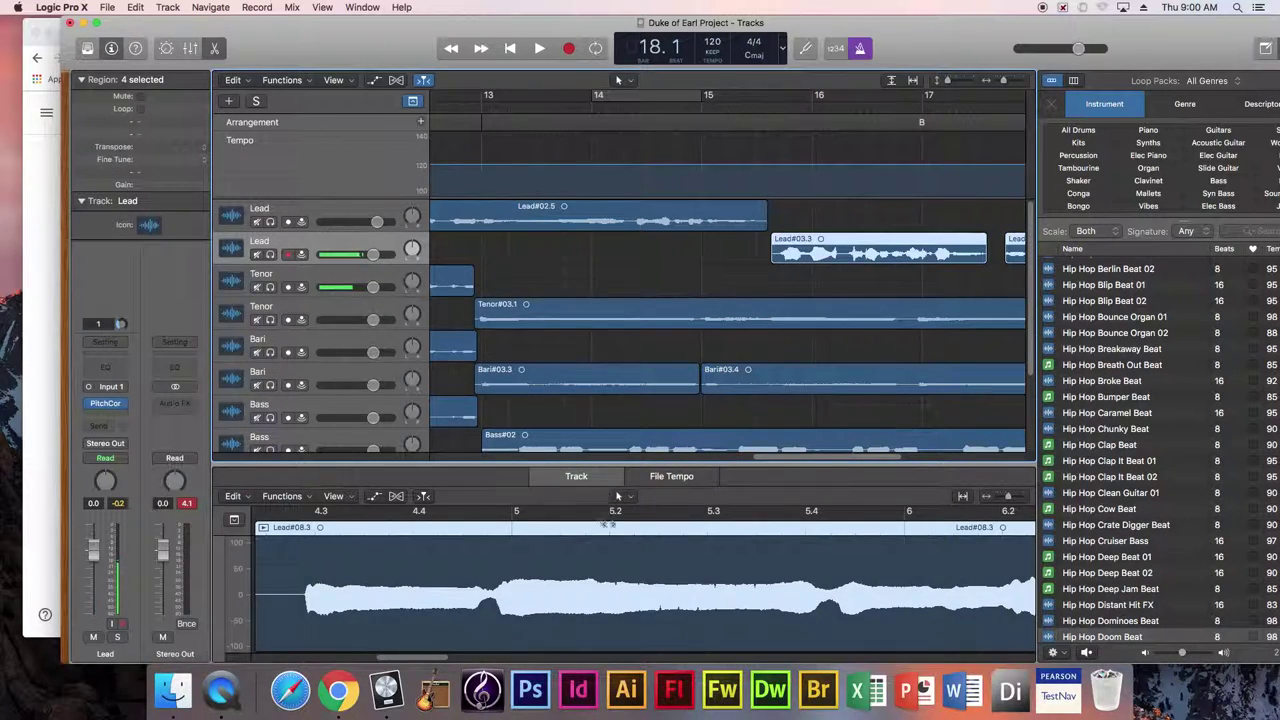
Step: Insert a mono Compressor below the pitch correction plug-in on the second Lead track
click(344, 522)
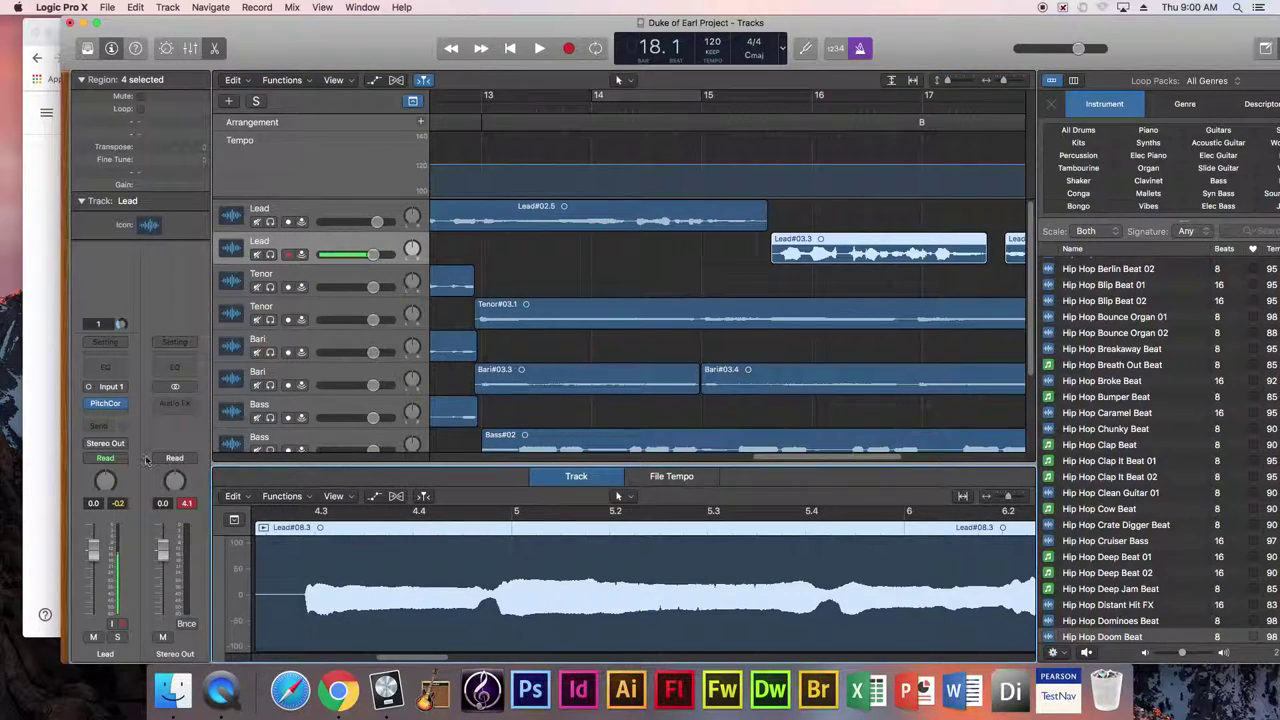
click(101, 416)
mouse_move(200, 455)
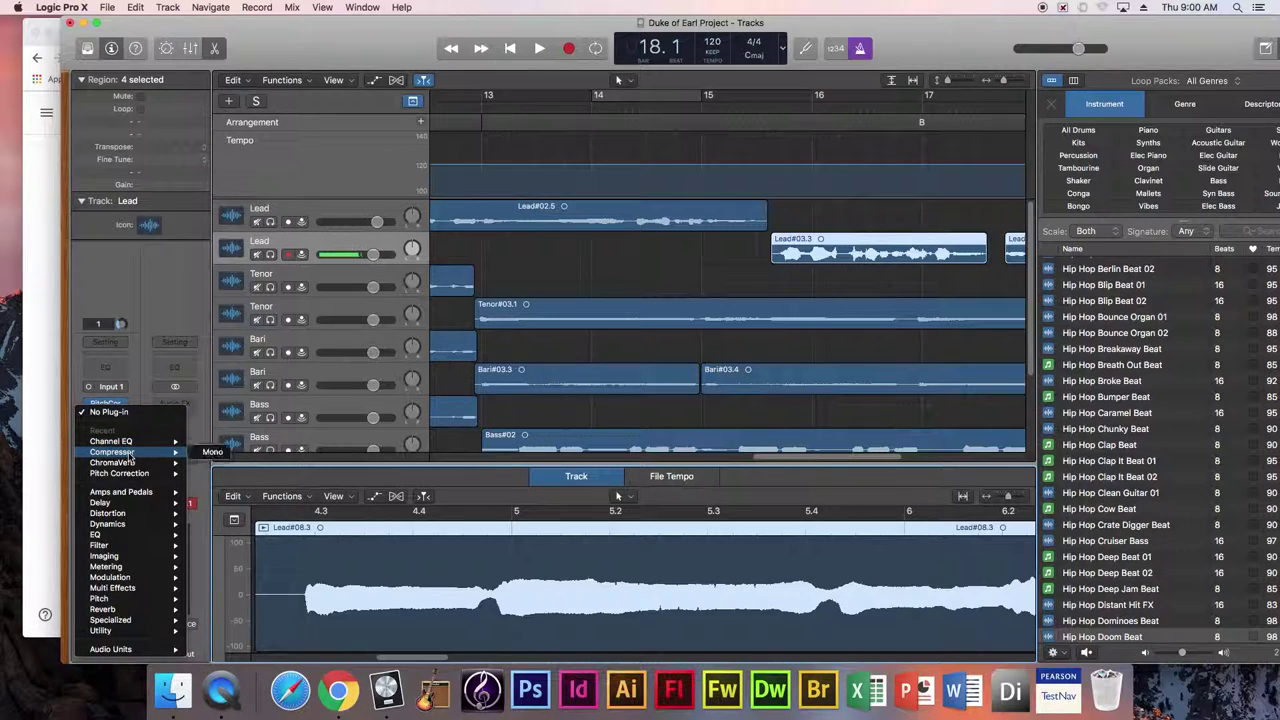
click(210, 453)
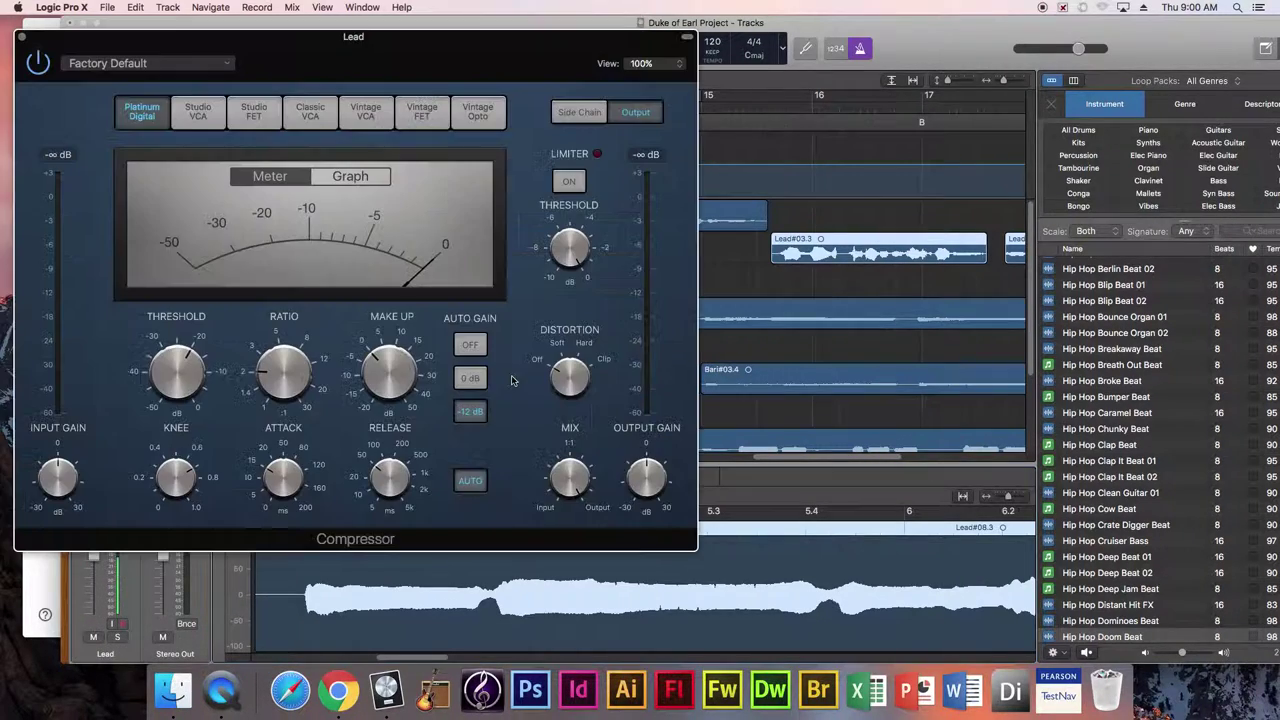
Step: Play from bar 18 into bar 19 to check the second Lead track's compressor, and close the Compressor window
click(755, 110)
key(space)
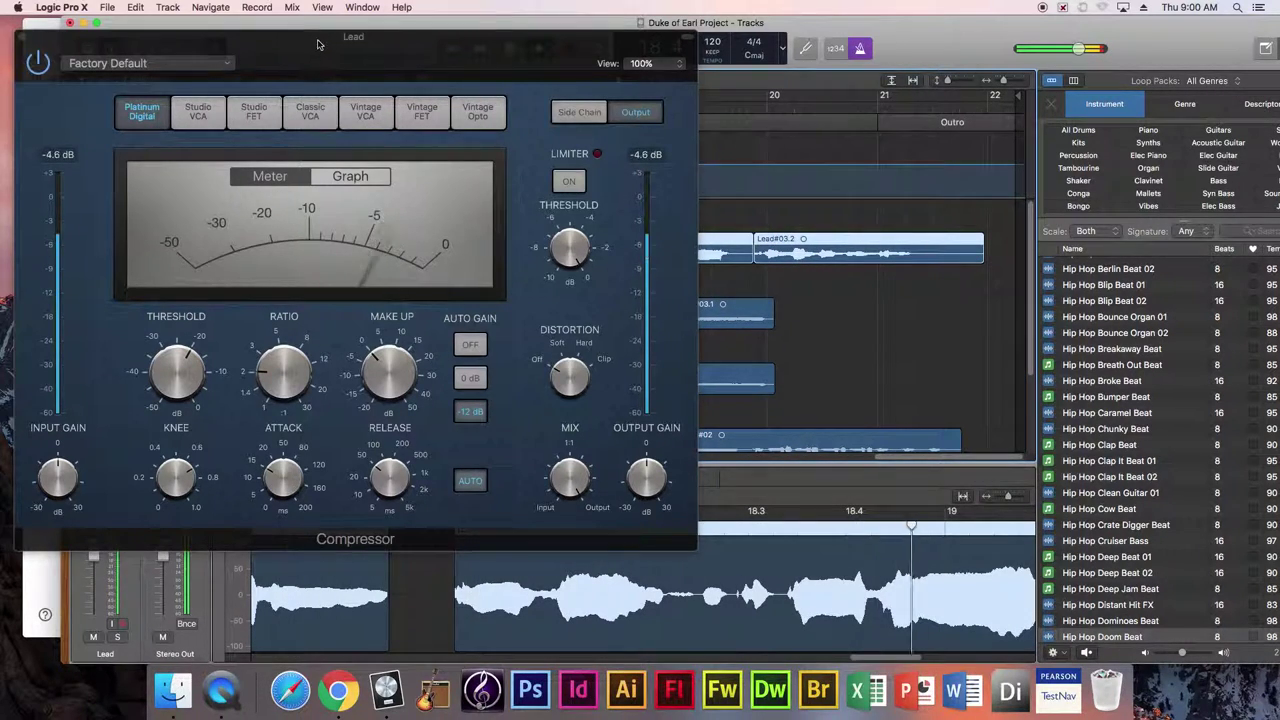
drag(318, 44, 545, 85)
key(space)
key(super+w)
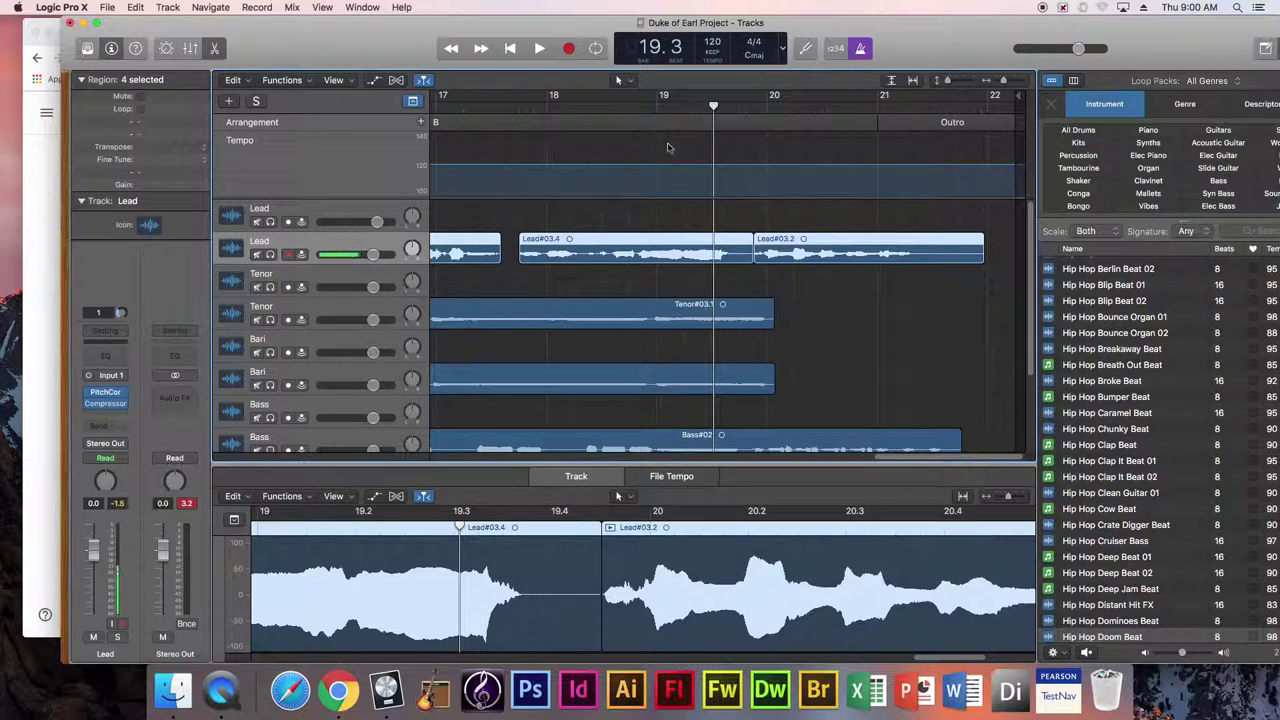
Step: Play from beat 14.4 to 15.2 to hear the passage leading up to the second Lead track's entry
drag(715, 105, 338, 128)
click(503, 114)
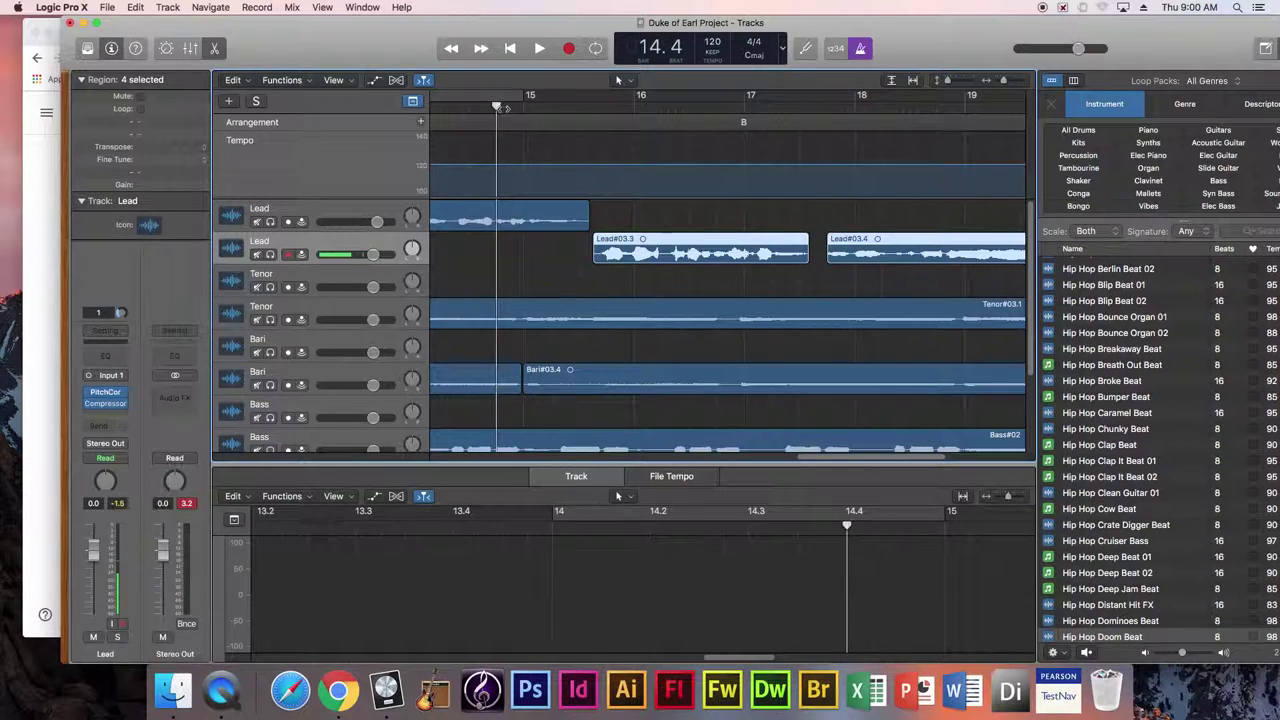
key(space)
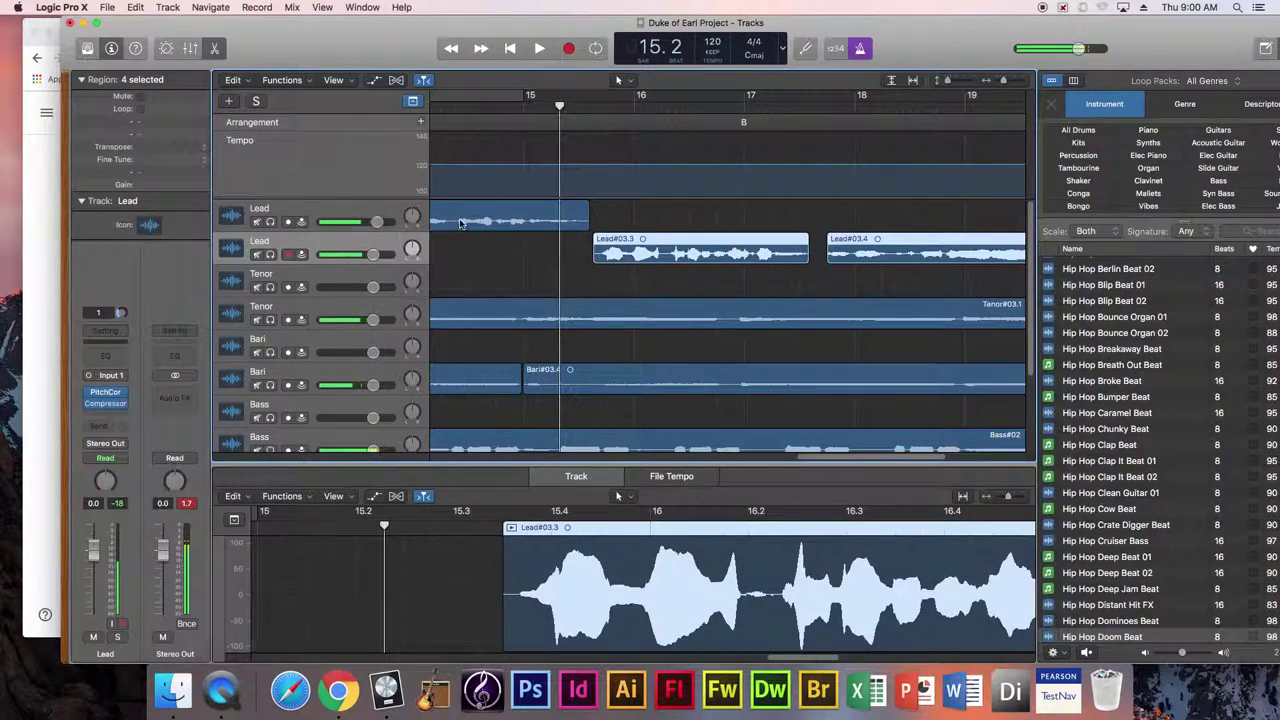
Step: Add a mono Compressor after ChromaVerb on the first Lead track and play from beat 15.2 to 17.3 to check it
click(434, 226)
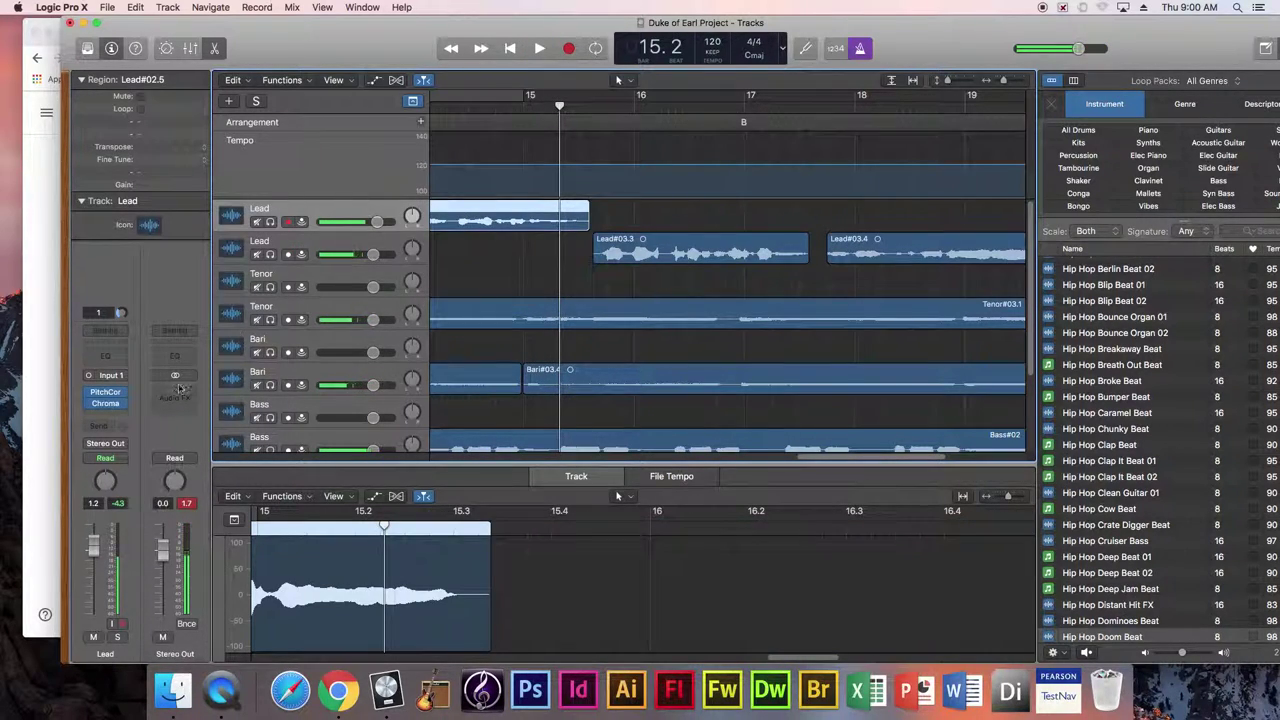
click(104, 403)
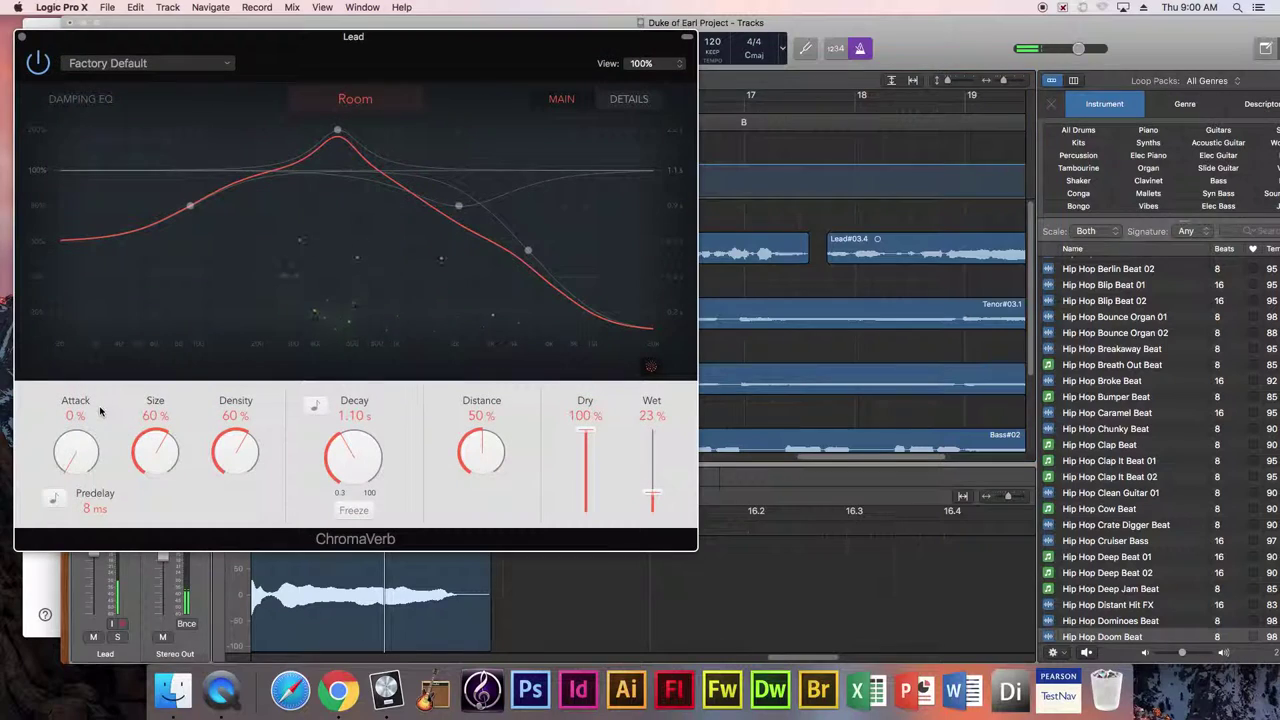
click(22, 37)
click(104, 418)
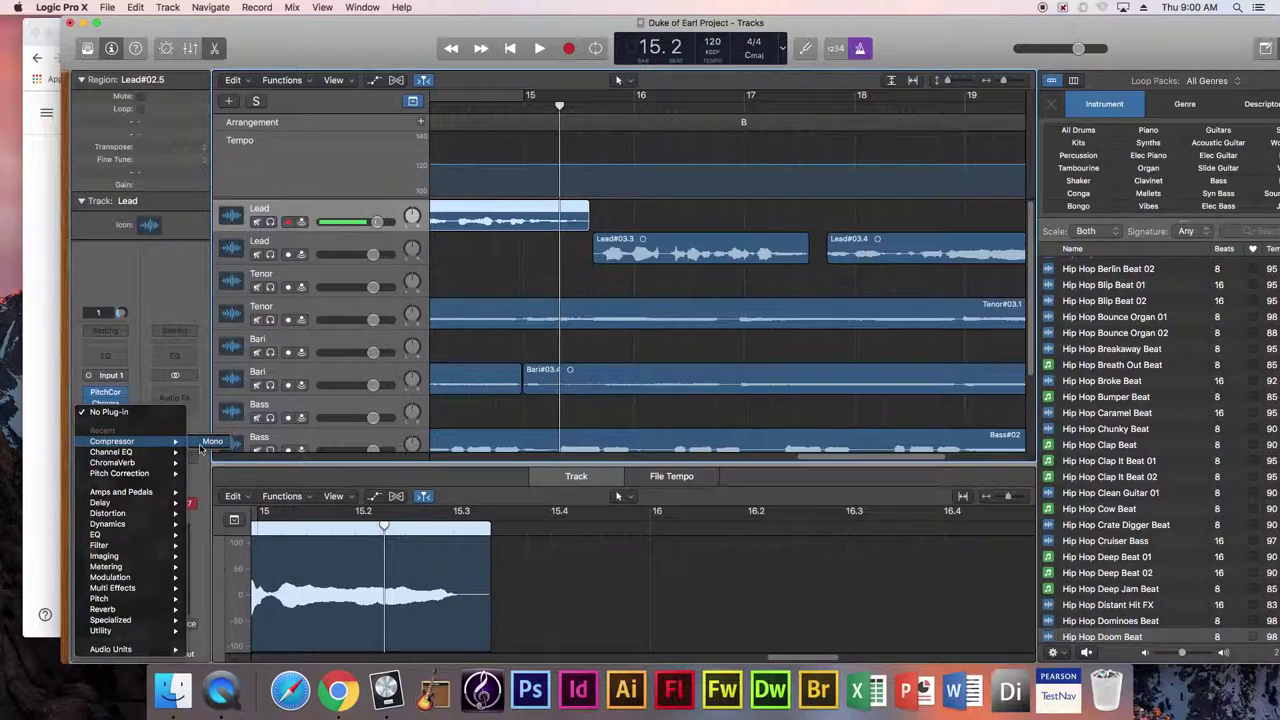
click(212, 441)
click(21, 38)
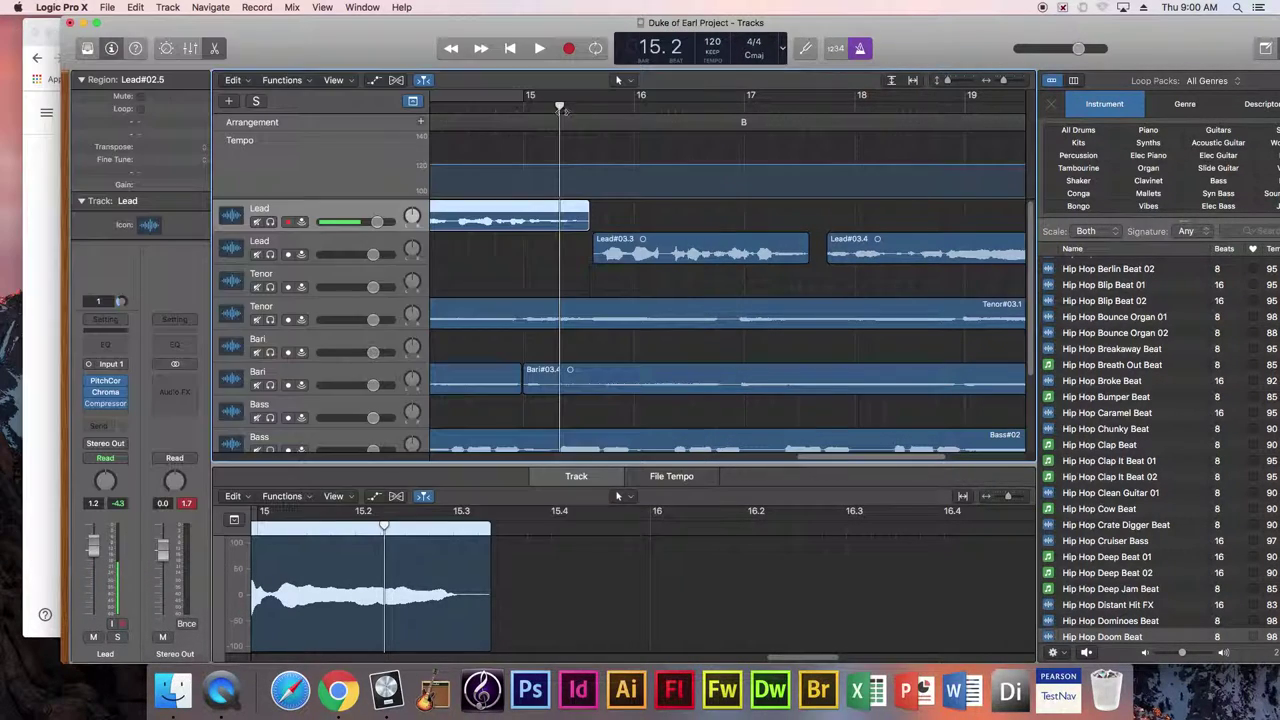
key(space)
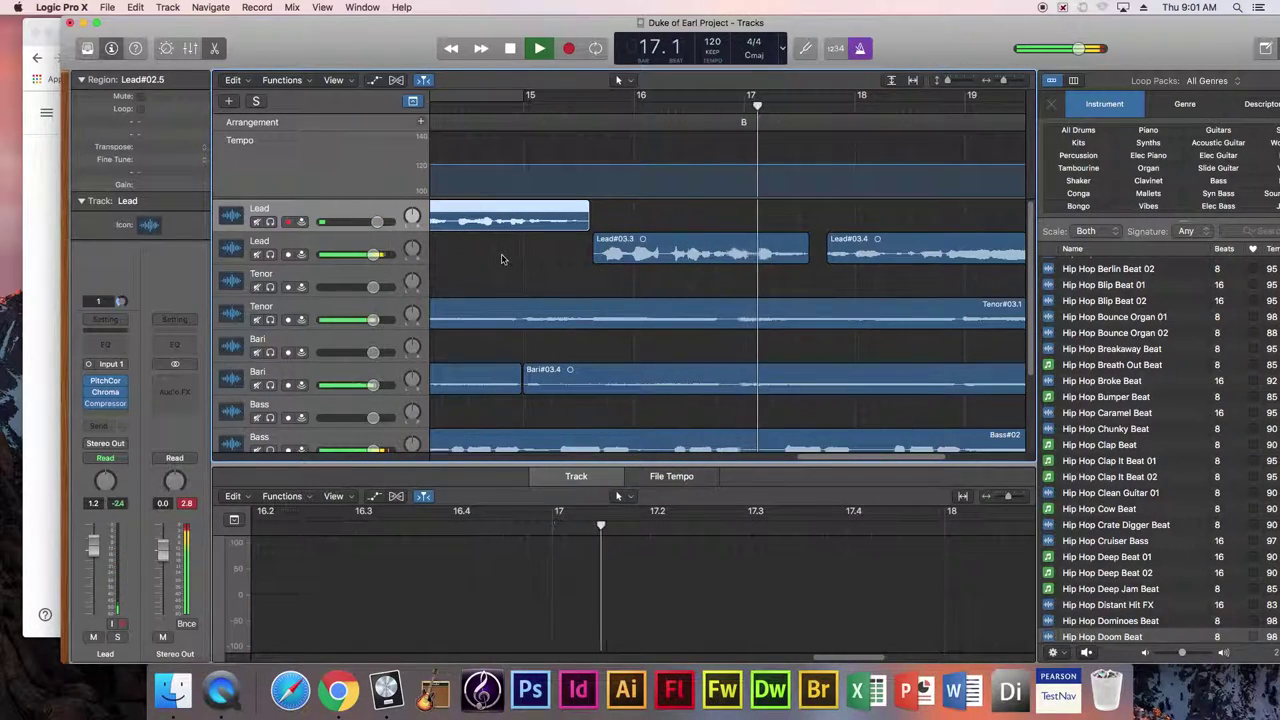
key(space)
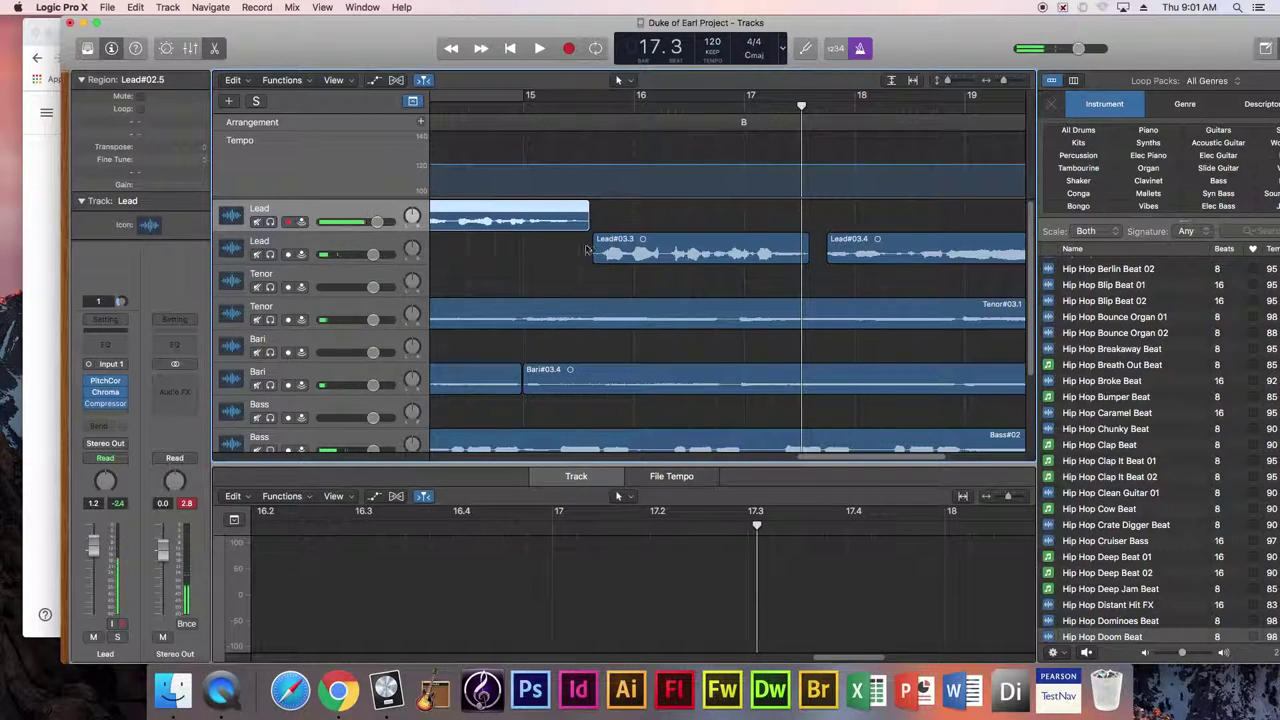
Step: Switch to Chrome and review the requested tasks of the 4.12 Finale Project assignment
drag(380, 23, 615, 25)
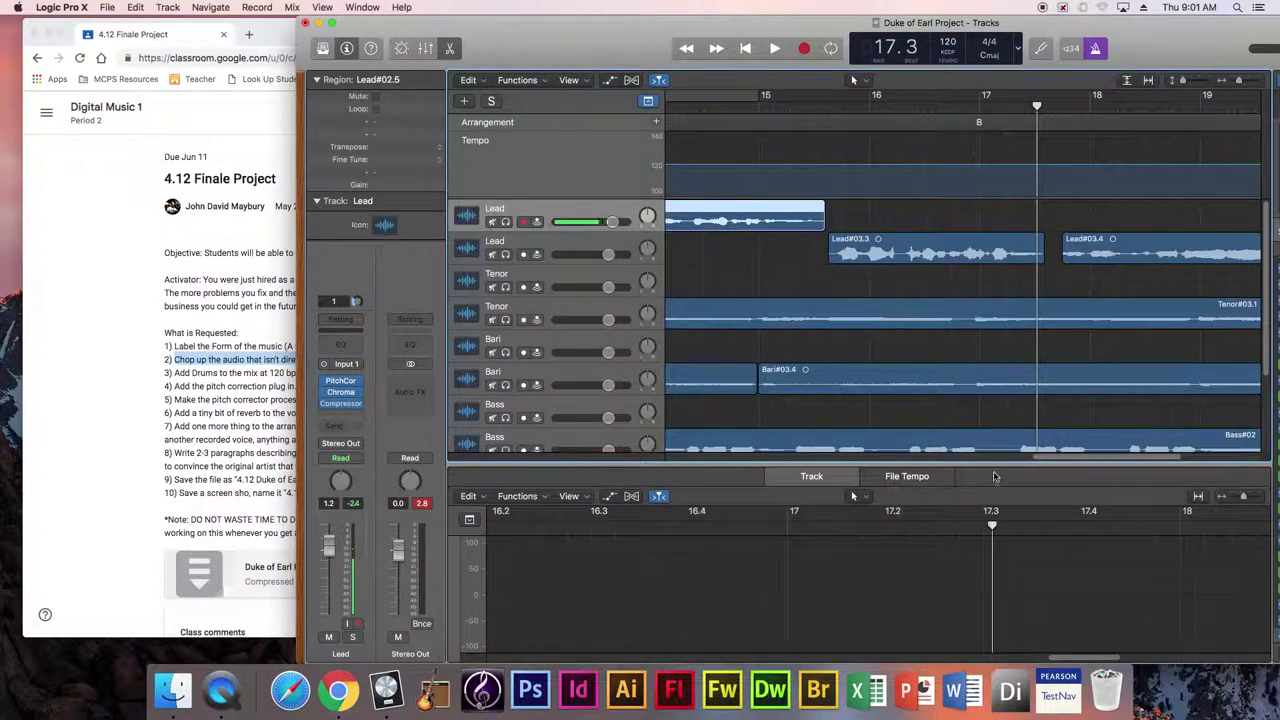
drag(1080, 460, 680, 470)
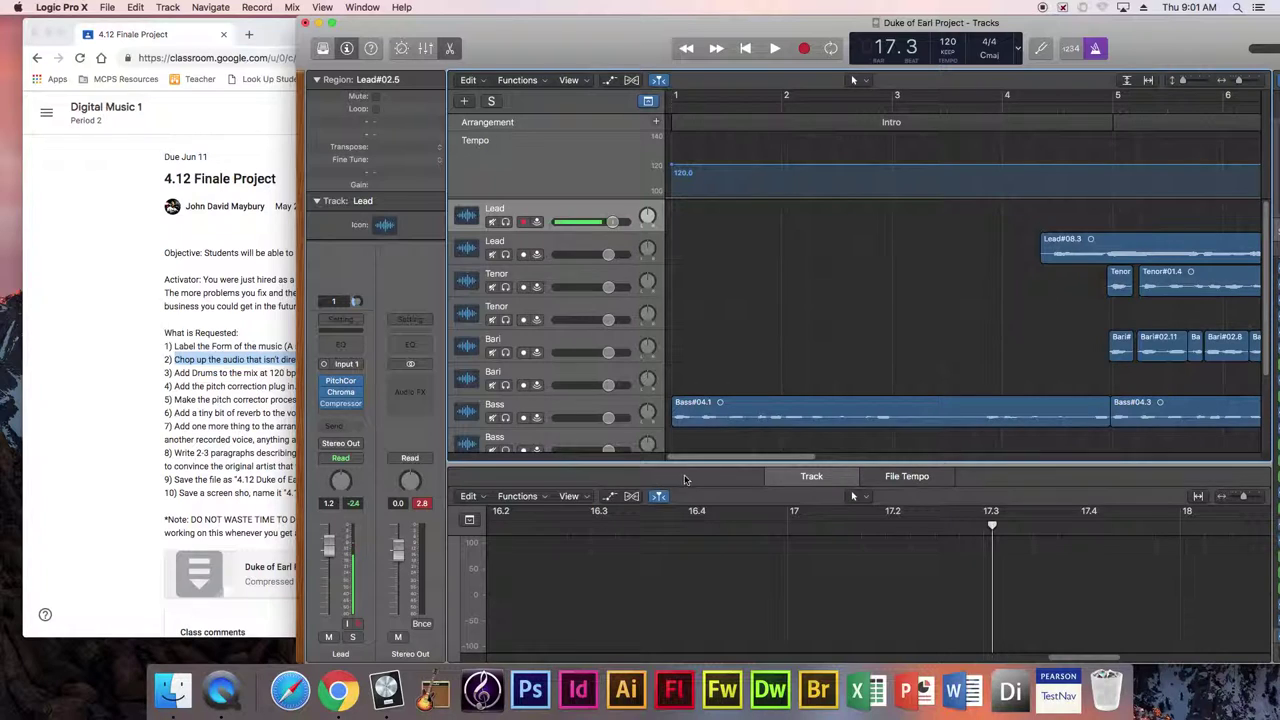
click(200, 430)
click(238, 385)
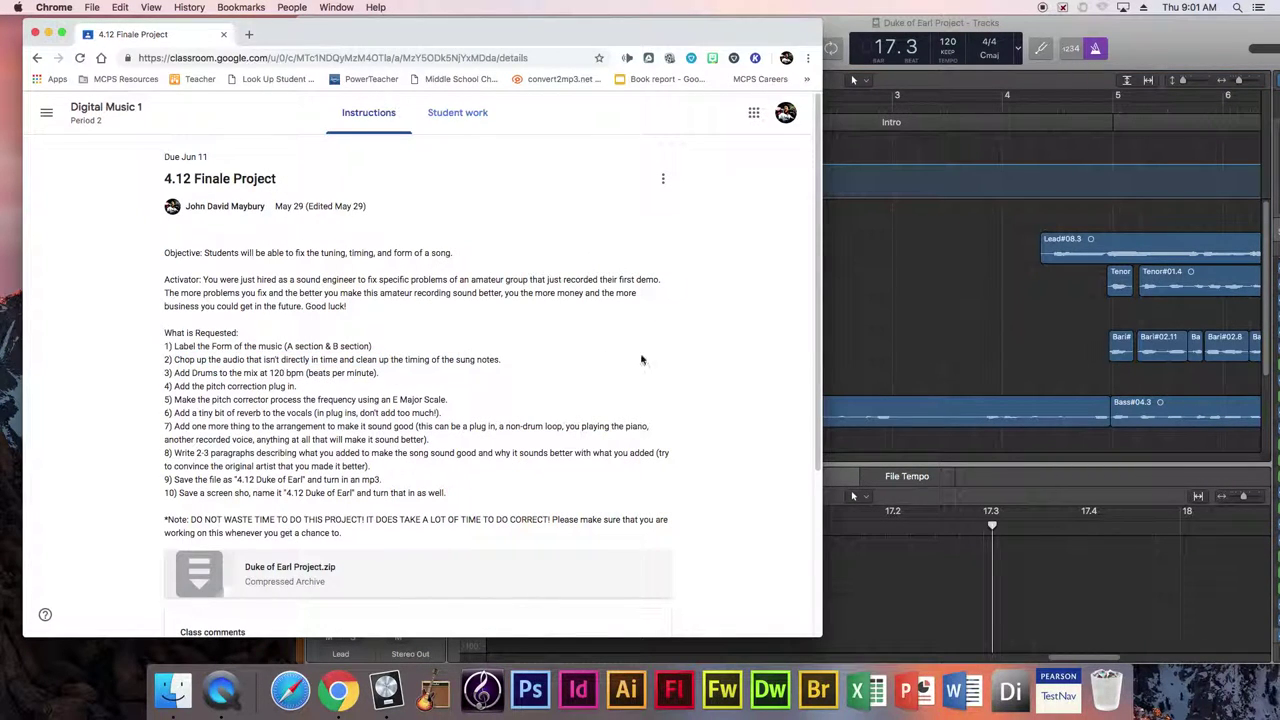
Step: Switch back to Logic Pro X and turn off the metronome click
click(866, 457)
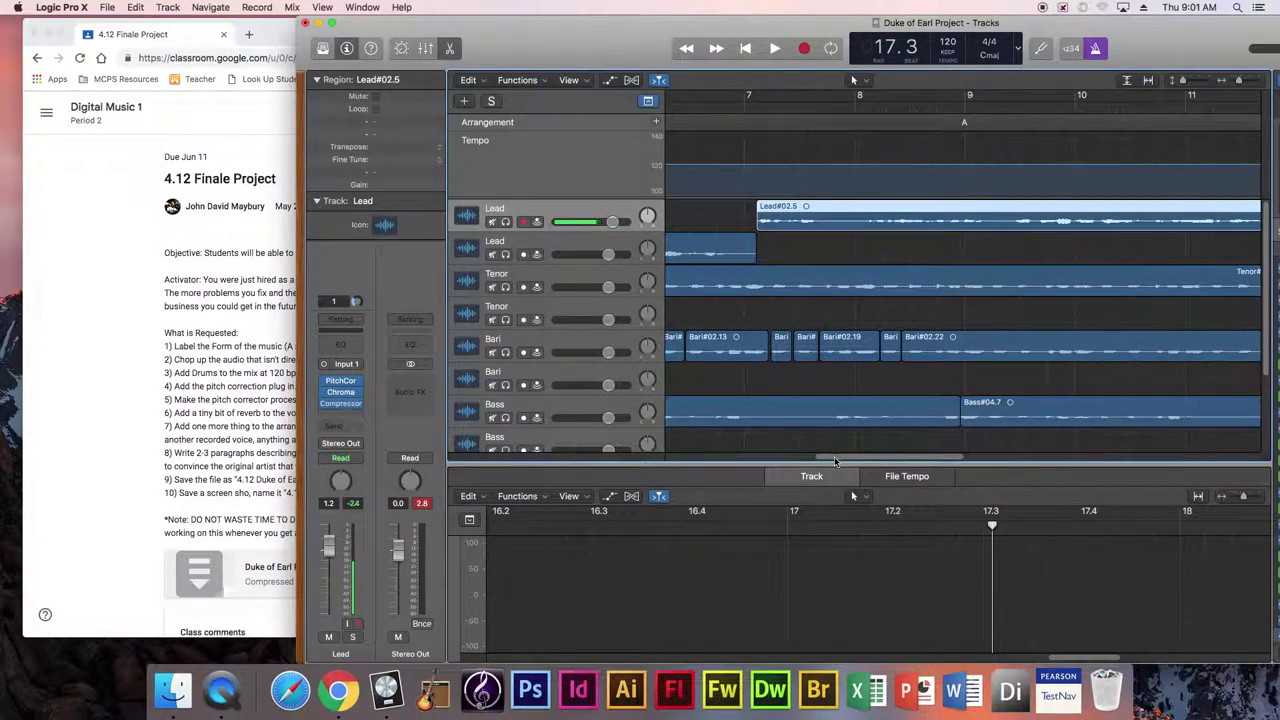
scroll(866, 457, right, 5)
click(1096, 50)
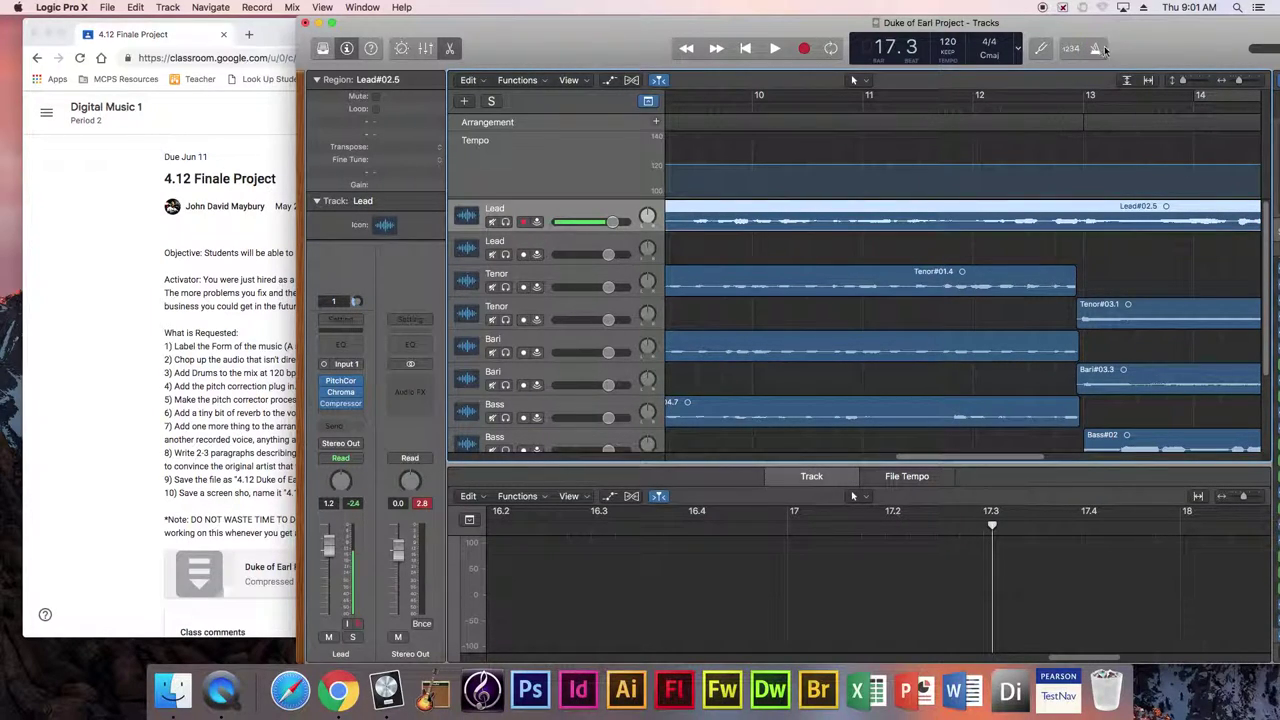
Step: Reposition the project window so it fits the screen and hide the loop browser
double_click(605, 22)
drag(549, 35, 426, 28)
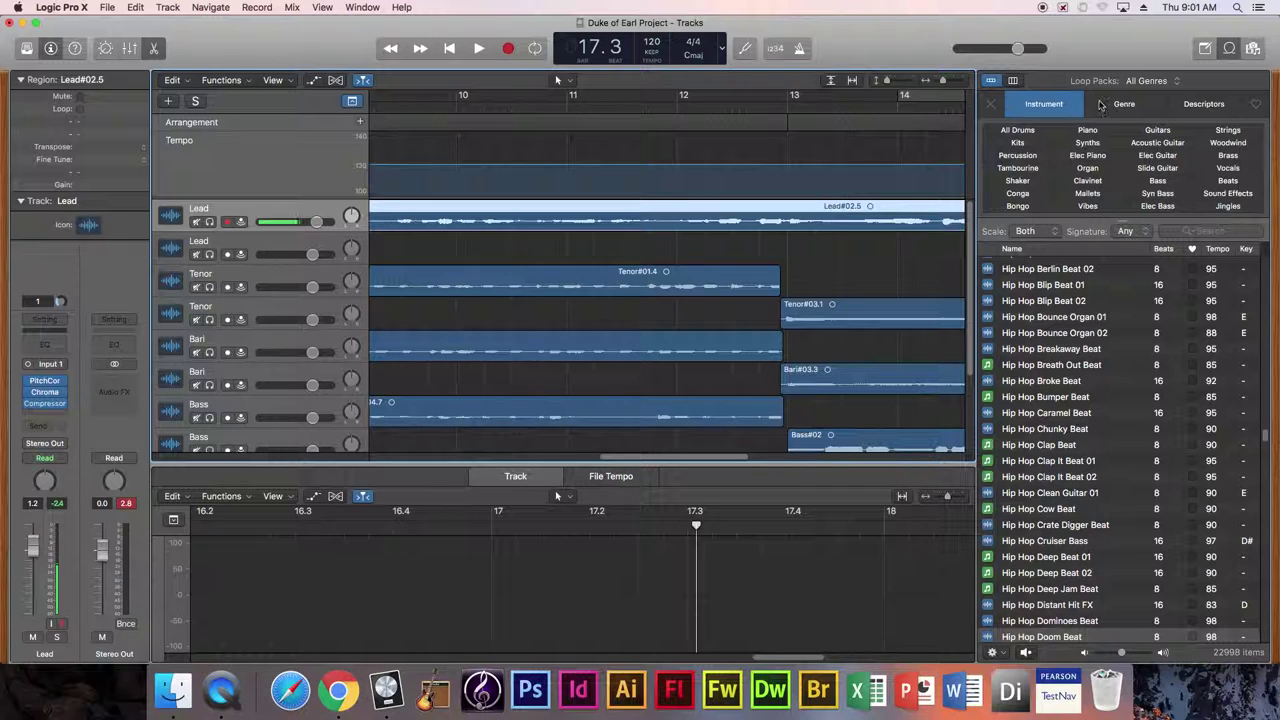
click(1230, 50)
Step: Uncover the Chrome window, check the assignment's task list again, and return to Logic Pro X
drag(873, 29, 879, 68)
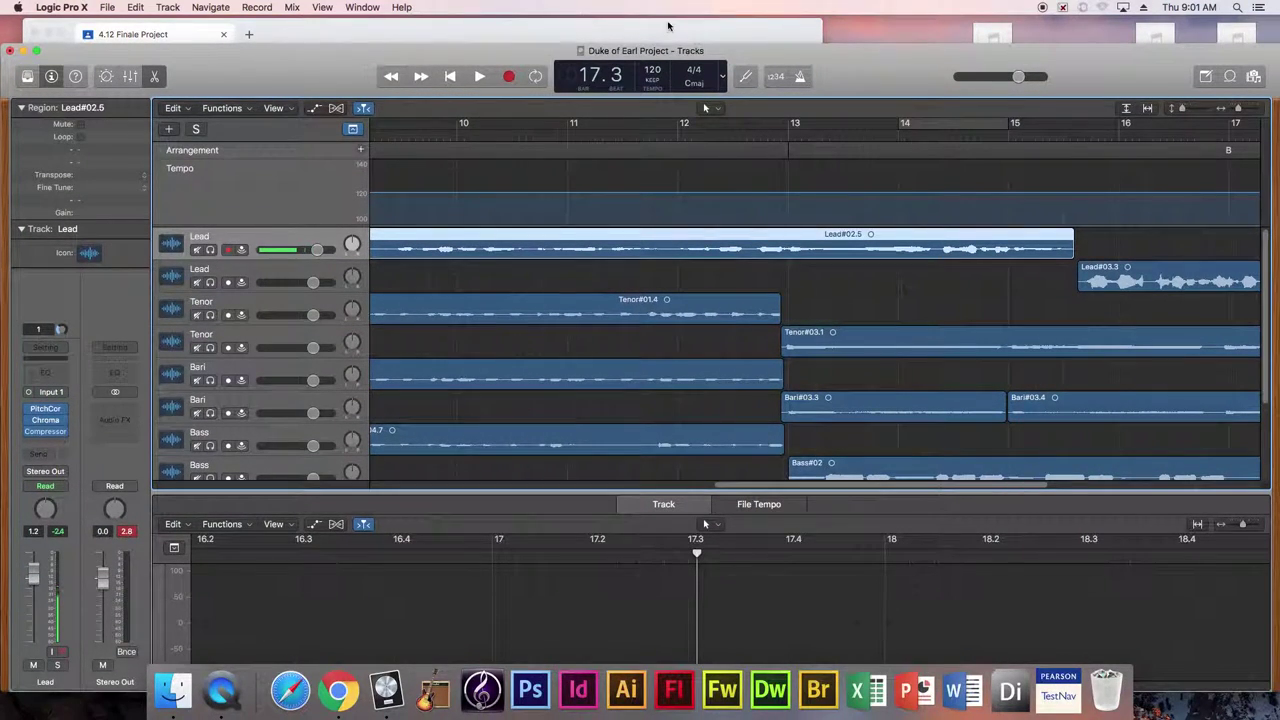
click(634, 25)
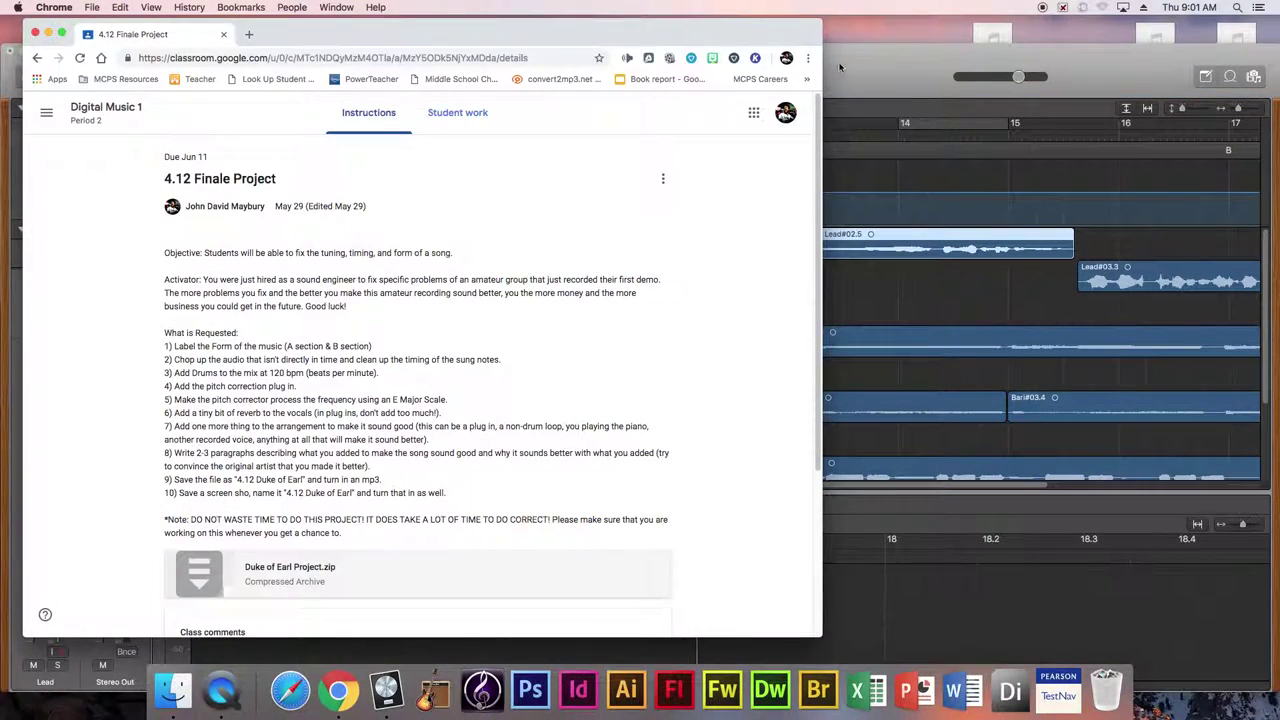
click(835, 61)
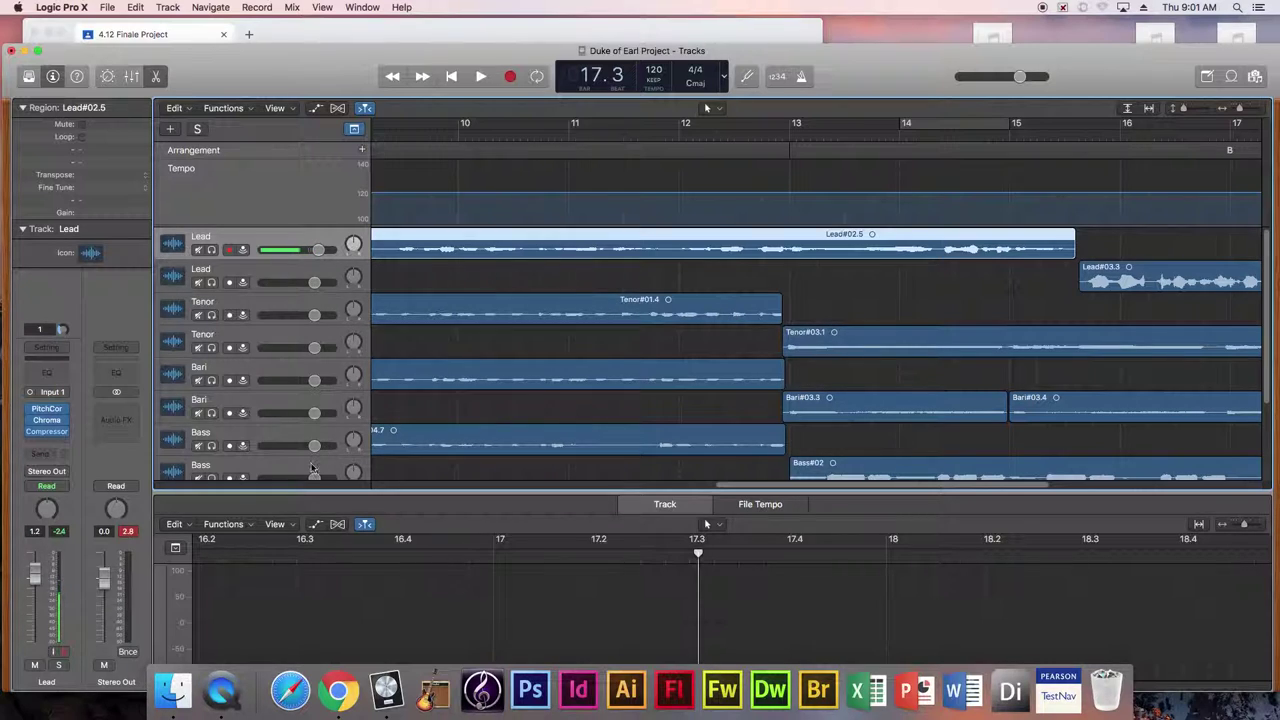